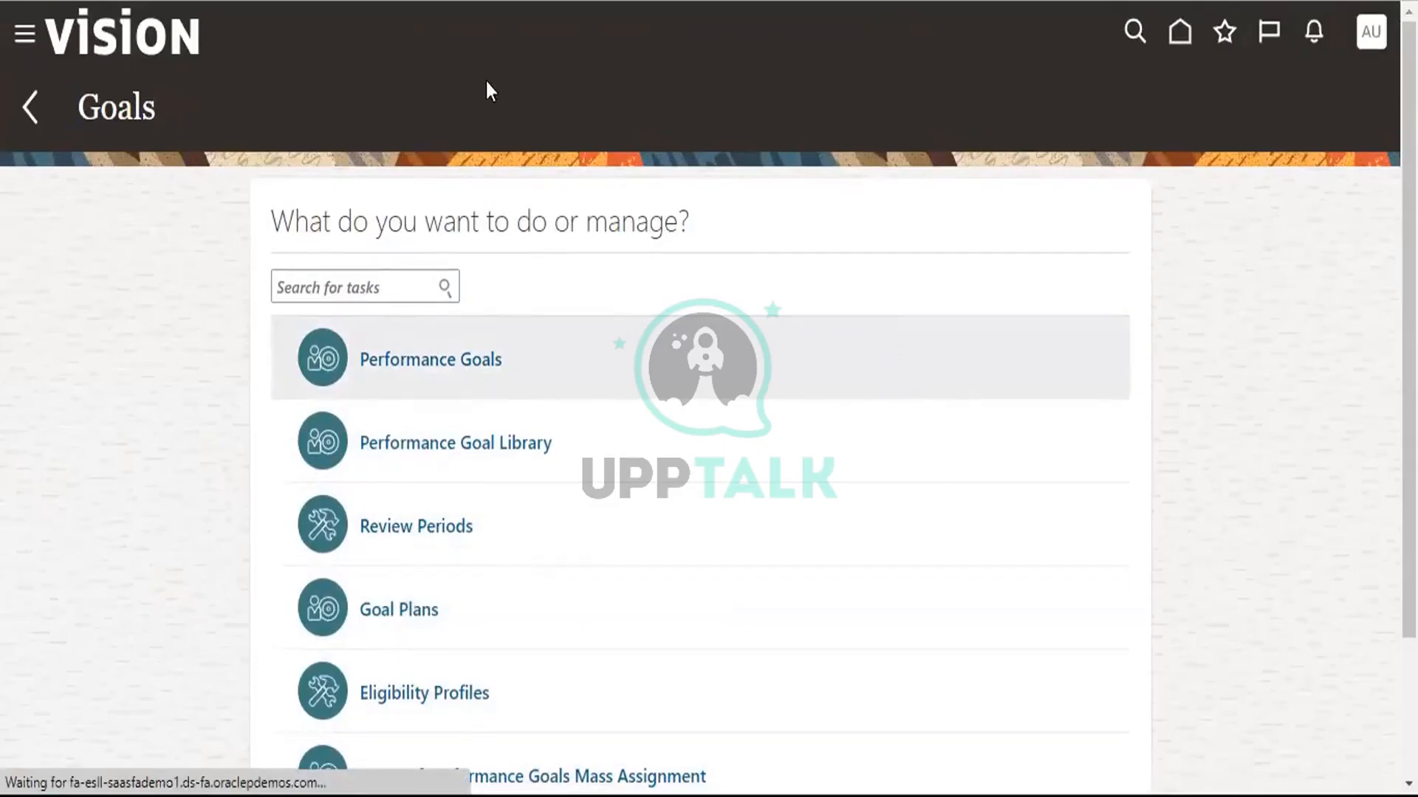
Step: Leave the Goals area and open the Performance work area from My Client Groups
{"action": "left_click", "coordinate": [30, 107]}
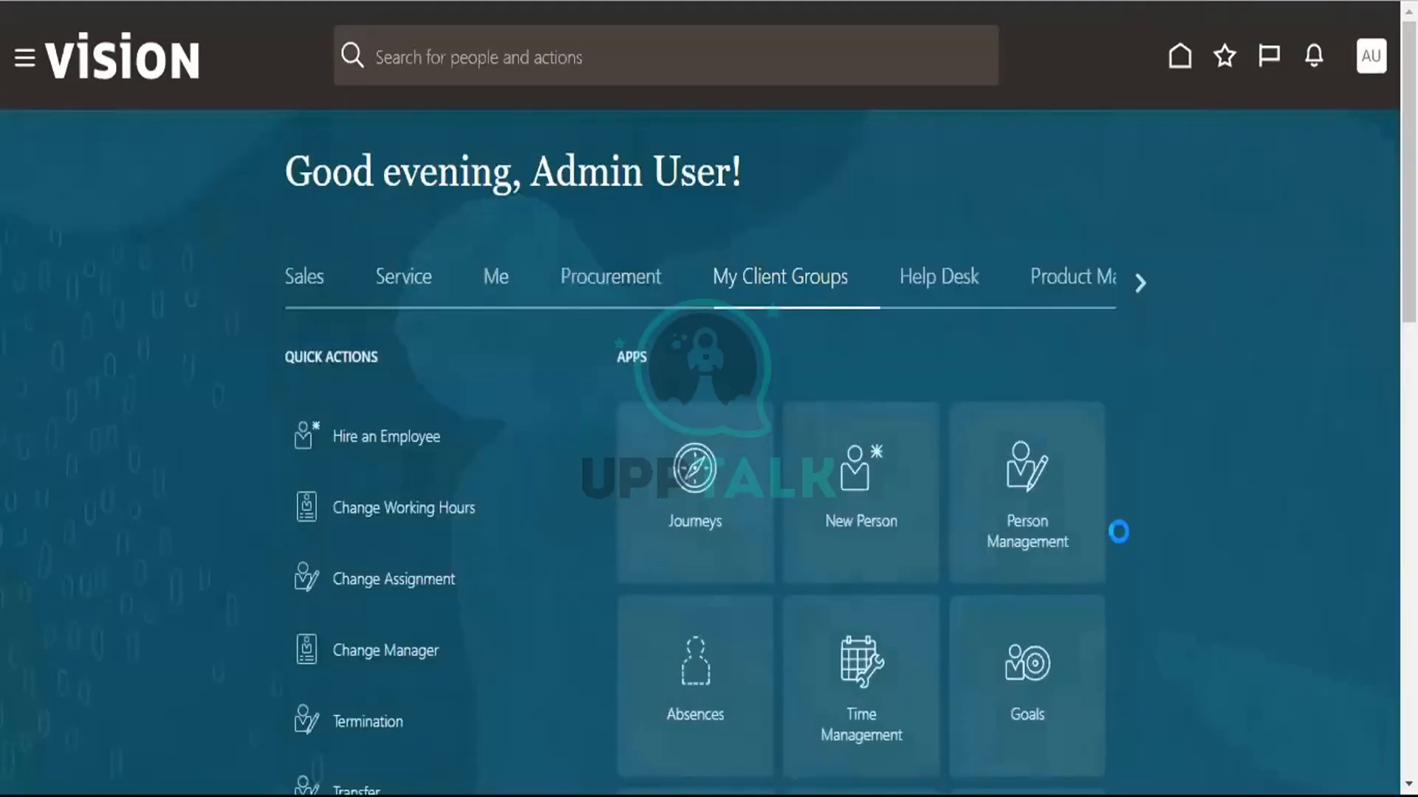
{"action": "scroll", "coordinate": [1137, 561], "scroll_direction": "down", "scroll_amount": 3}
{"action": "scroll", "coordinate": [1165, 599], "scroll_direction": "down", "scroll_amount": 6}
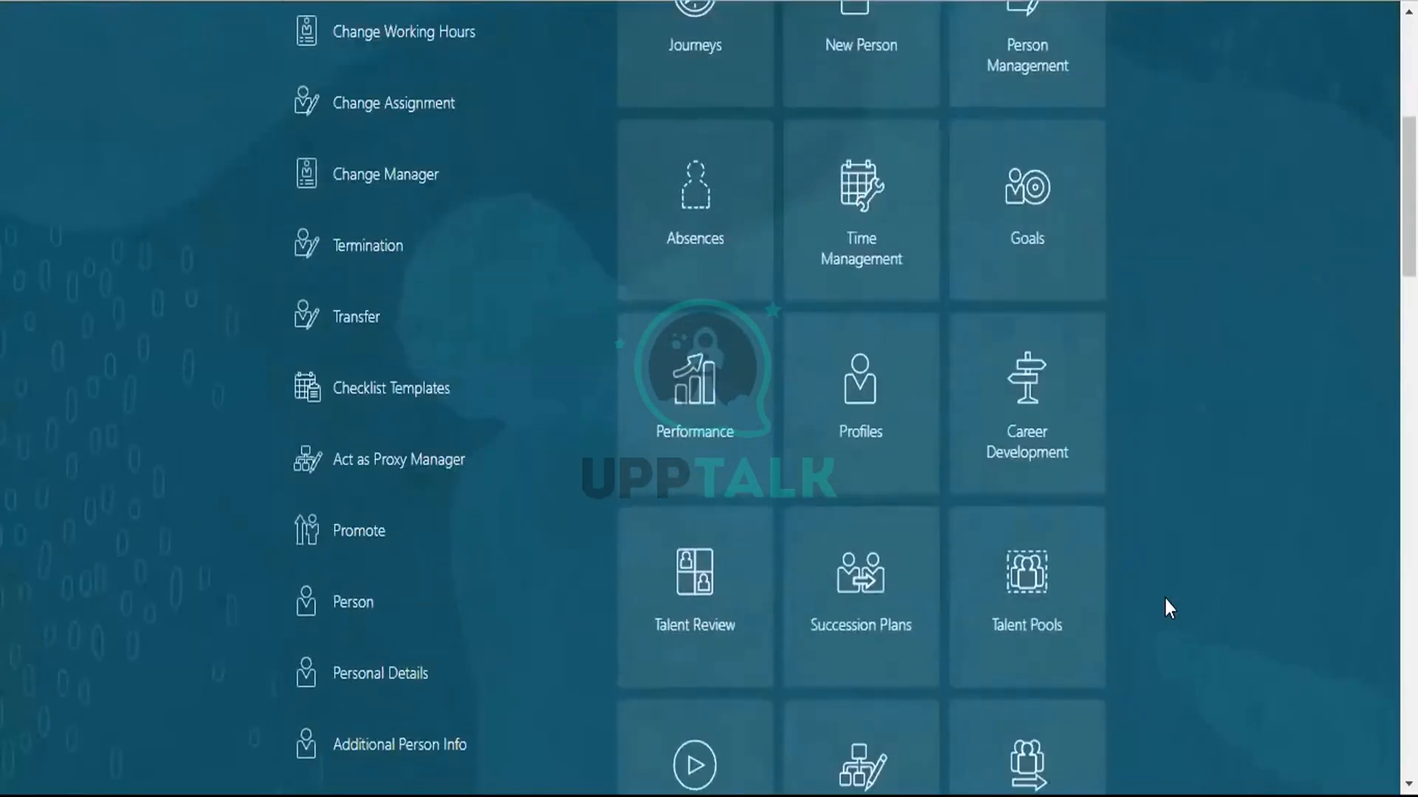
{"action": "scroll", "coordinate": [1142, 577], "scroll_direction": "down", "scroll_amount": 2}
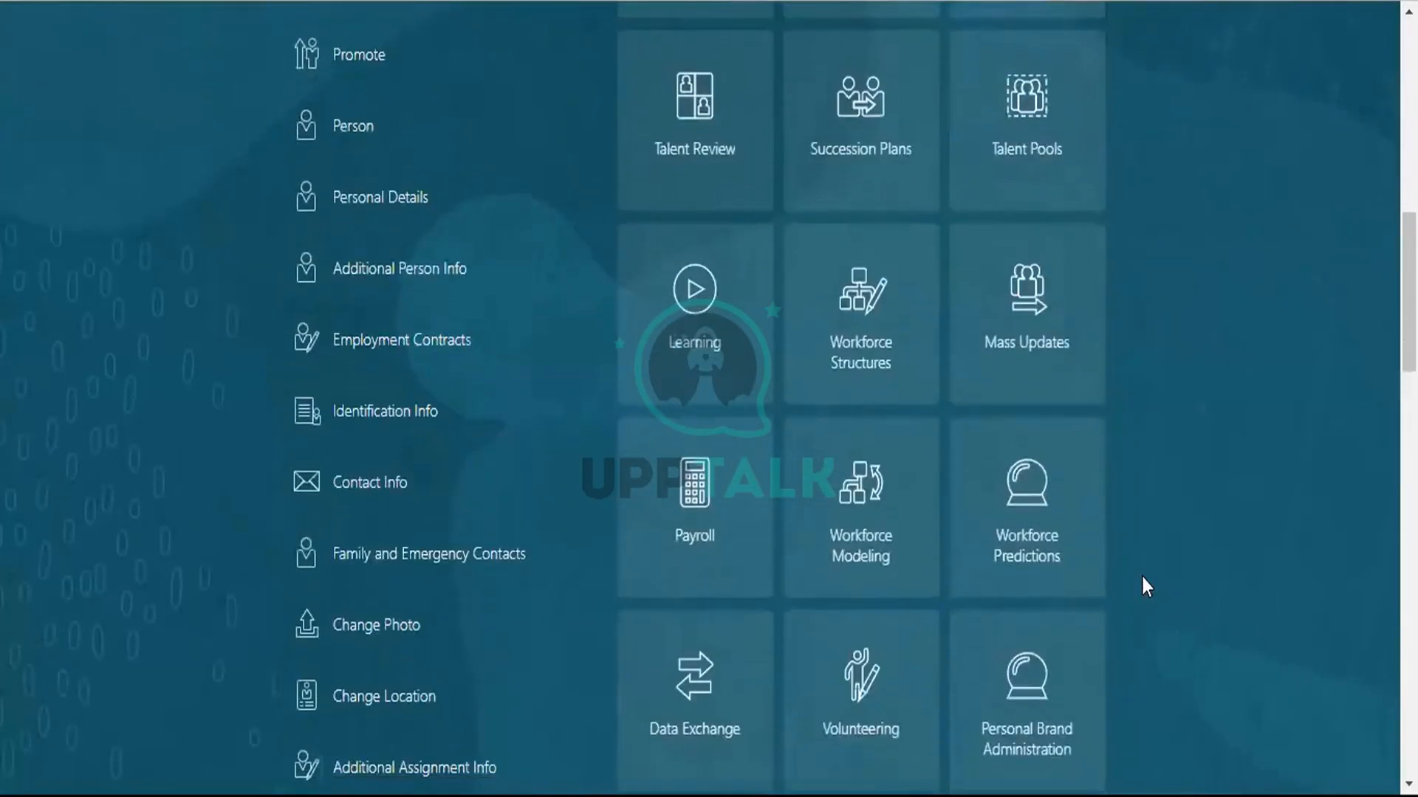
{"action": "scroll", "coordinate": [1142, 576], "scroll_direction": "down", "scroll_amount": 1}
{"action": "scroll", "coordinate": [1142, 576], "scroll_direction": "up", "scroll_amount": 3}
{"action": "scroll", "coordinate": [1144, 582], "scroll_direction": "up", "scroll_amount": 3}
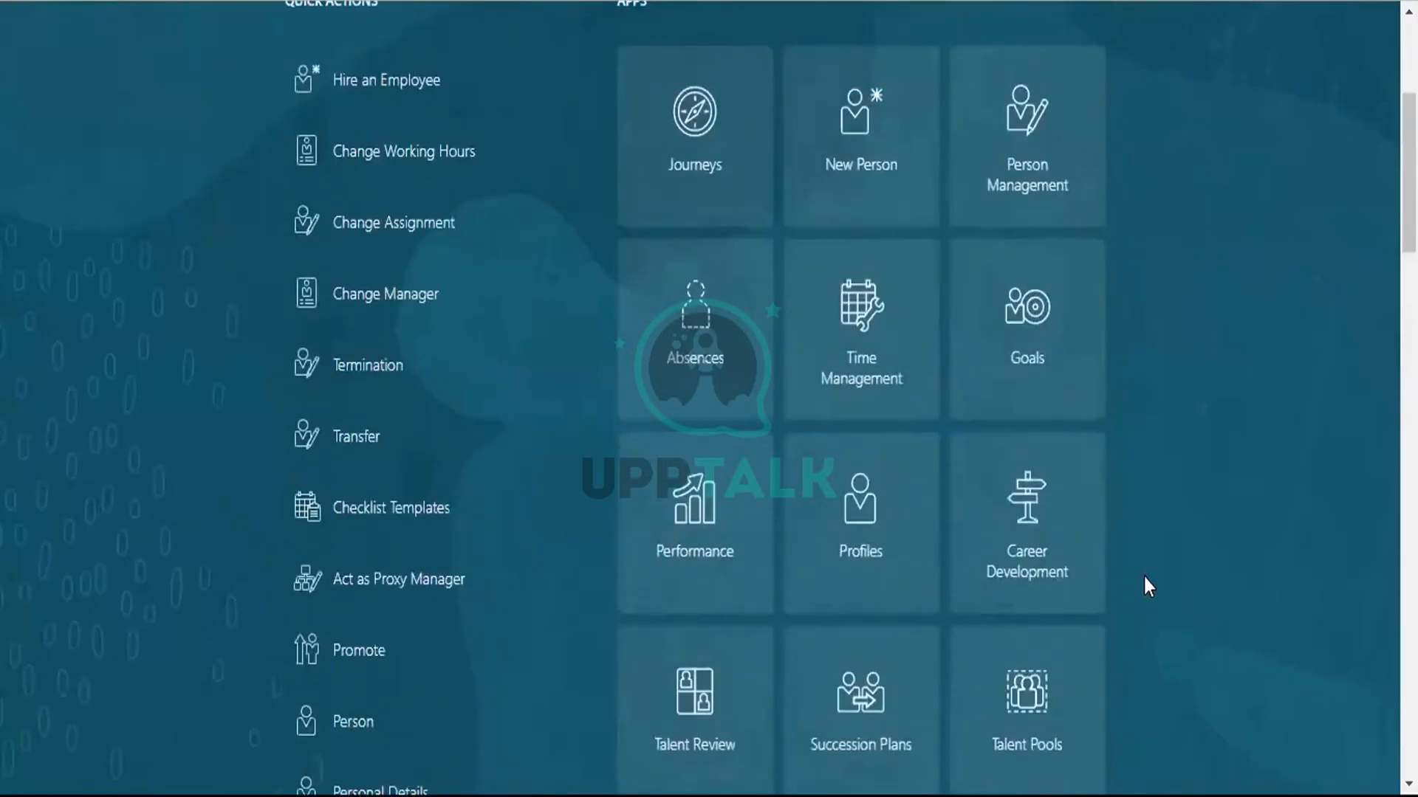
{"action": "scroll", "coordinate": [807, 750], "scroll_direction": "up", "scroll_amount": 3}
{"action": "scroll", "coordinate": [661, 660], "scroll_direction": "down", "scroll_amount": 2}
{"action": "scroll", "coordinate": [661, 660], "scroll_direction": "down", "scroll_amount": 1}
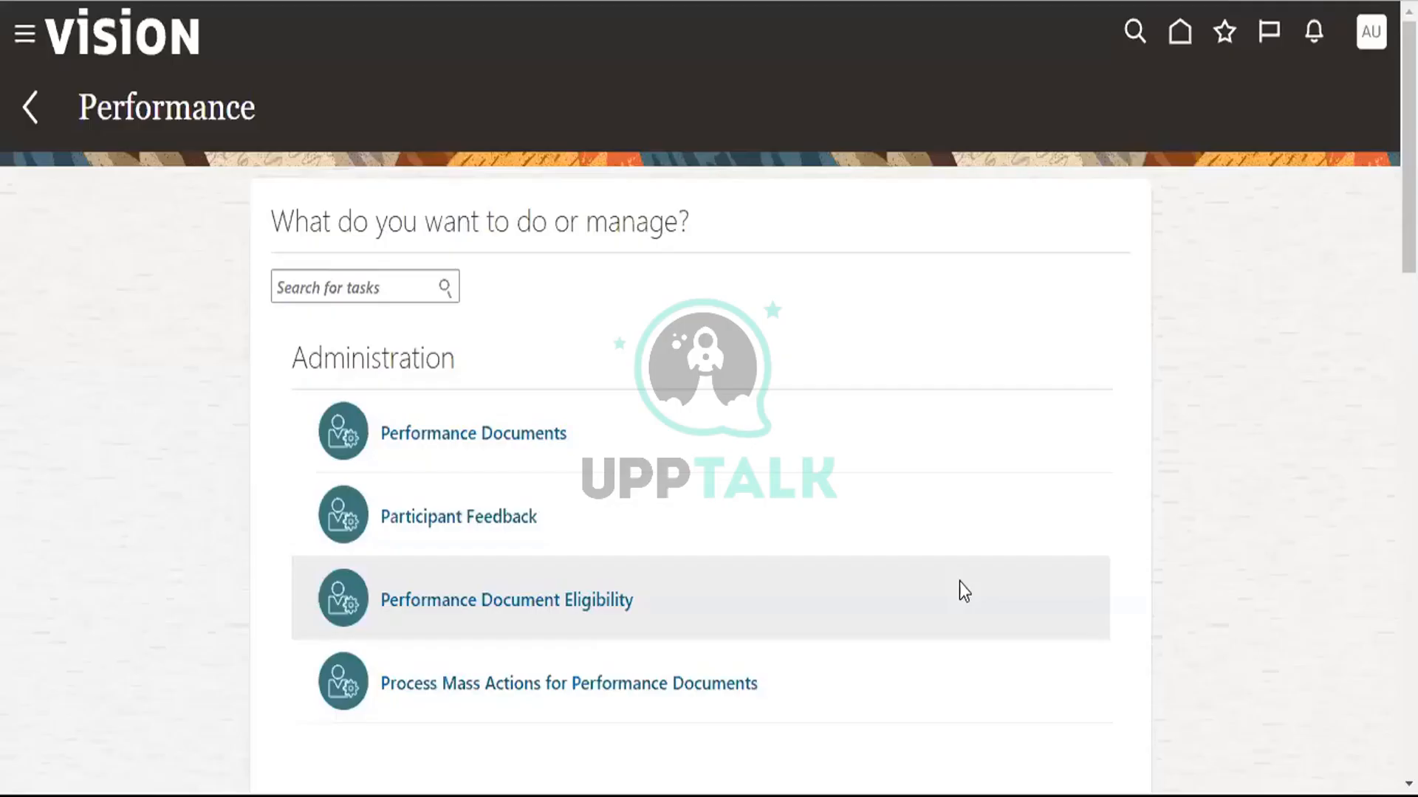
Step: Open the Performance Roles setup task under Setup Maintenance
{"action": "scroll", "coordinate": [981, 590], "scroll_direction": "down", "scroll_amount": 1}
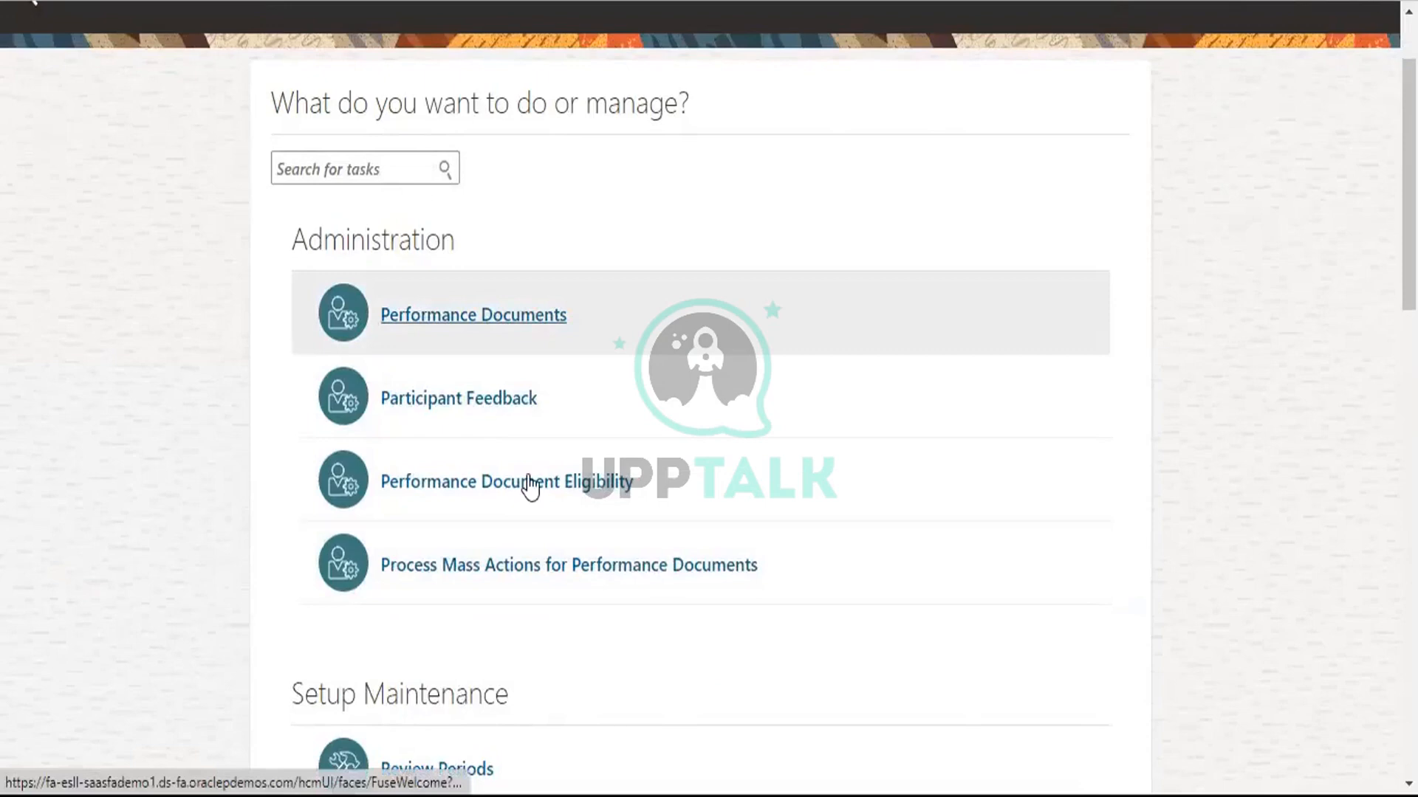
{"action": "scroll", "coordinate": [760, 573], "scroll_direction": "down", "scroll_amount": 5}
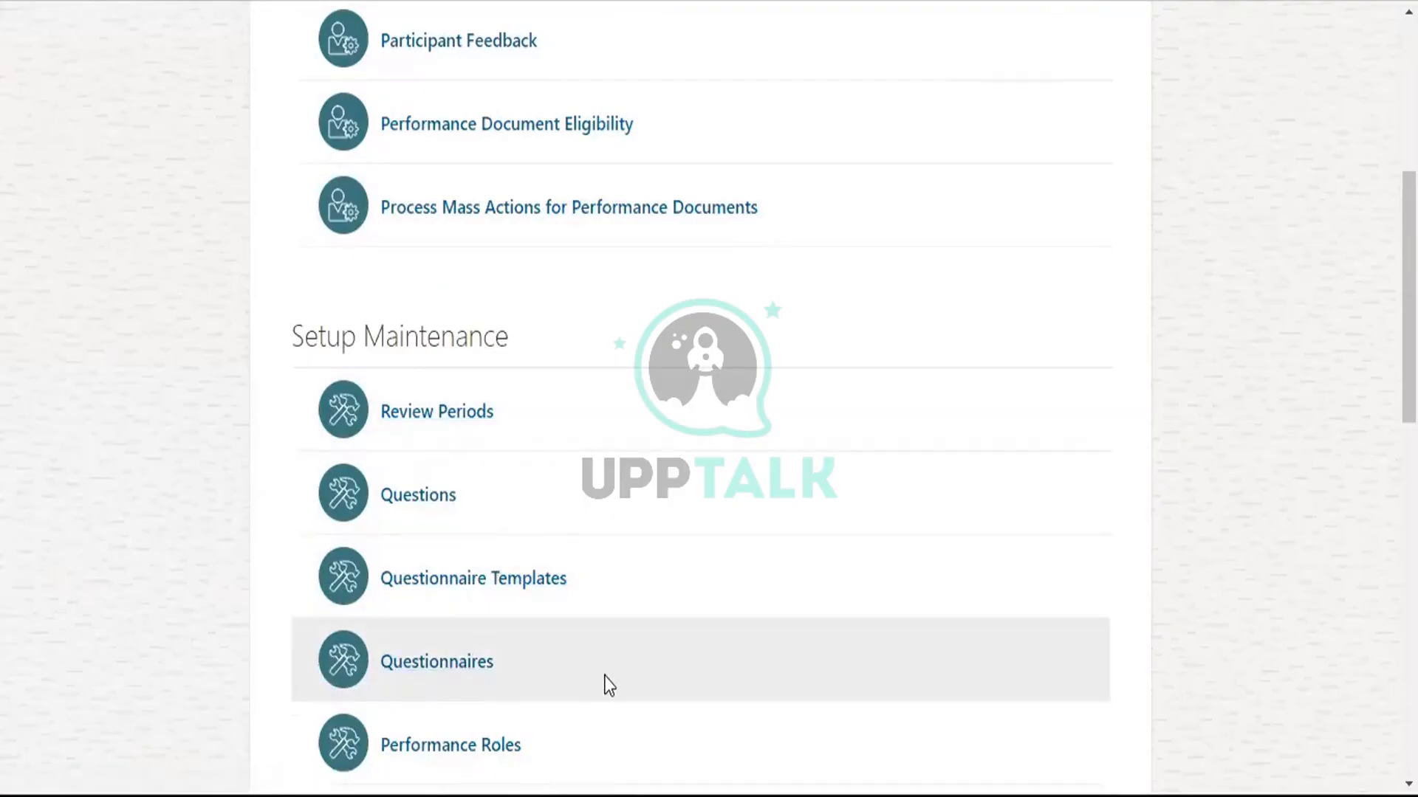
{"action": "scroll", "coordinate": [604, 675], "scroll_direction": "down", "scroll_amount": 2}
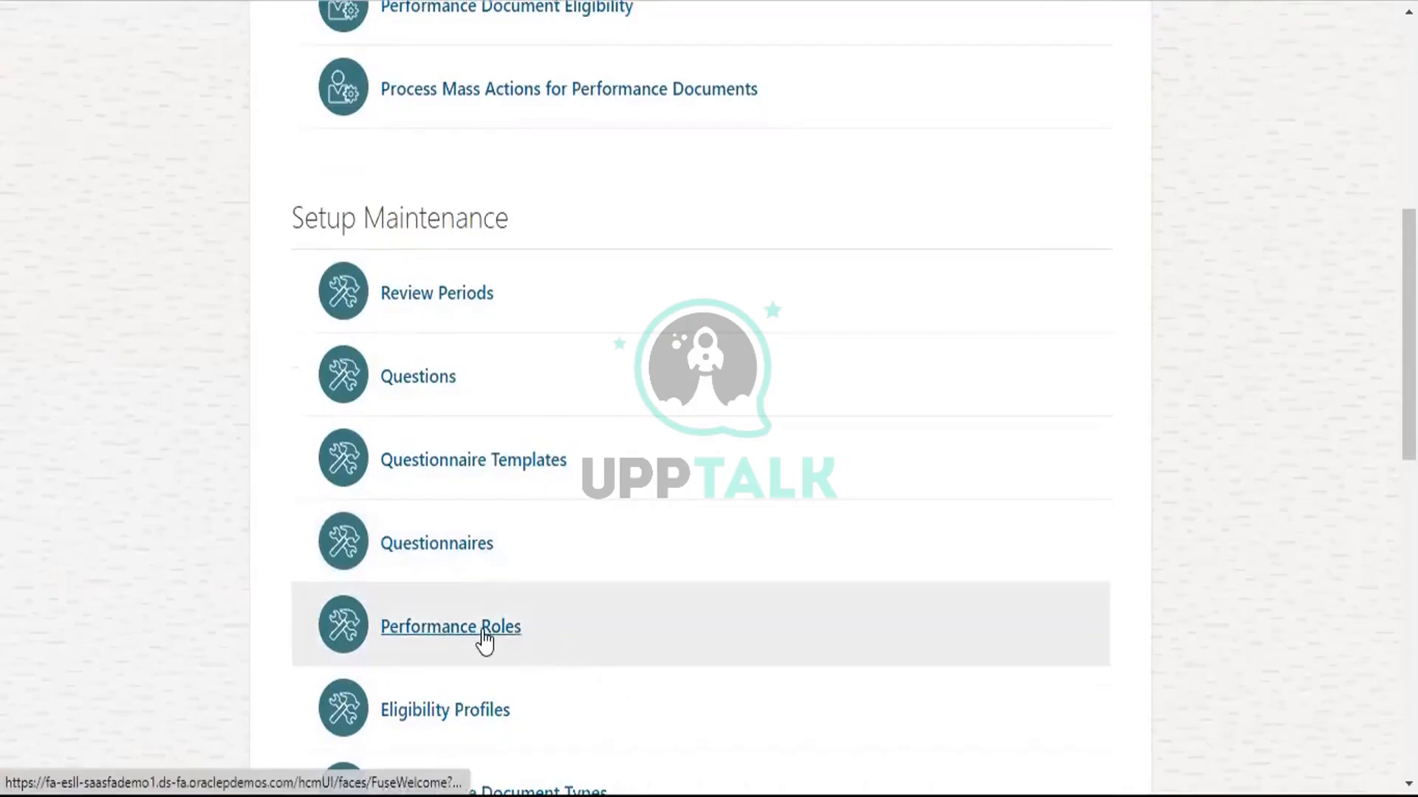
{"action": "scroll", "coordinate": [473, 637], "scroll_direction": "down", "scroll_amount": 3}
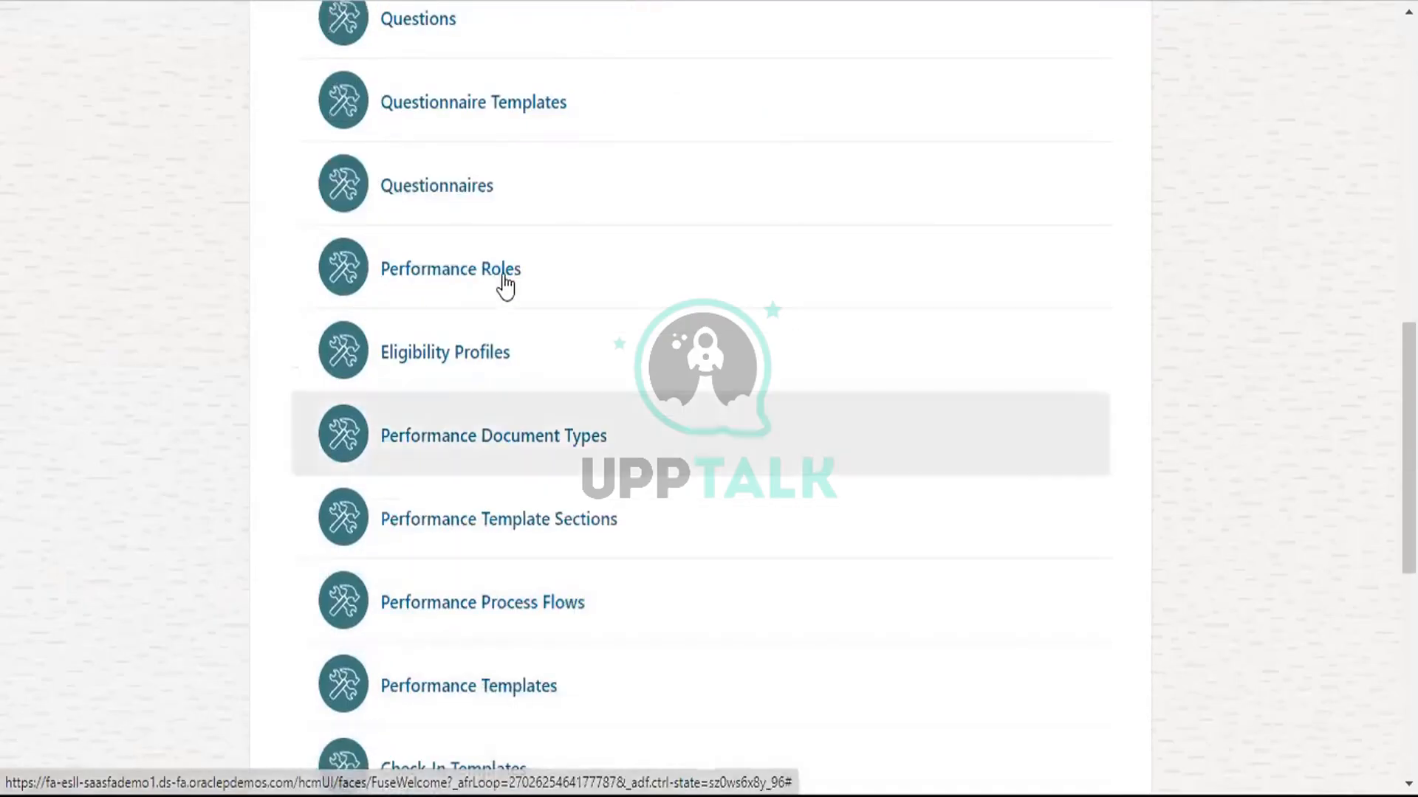
{"action": "left_click", "coordinate": [500, 274]}
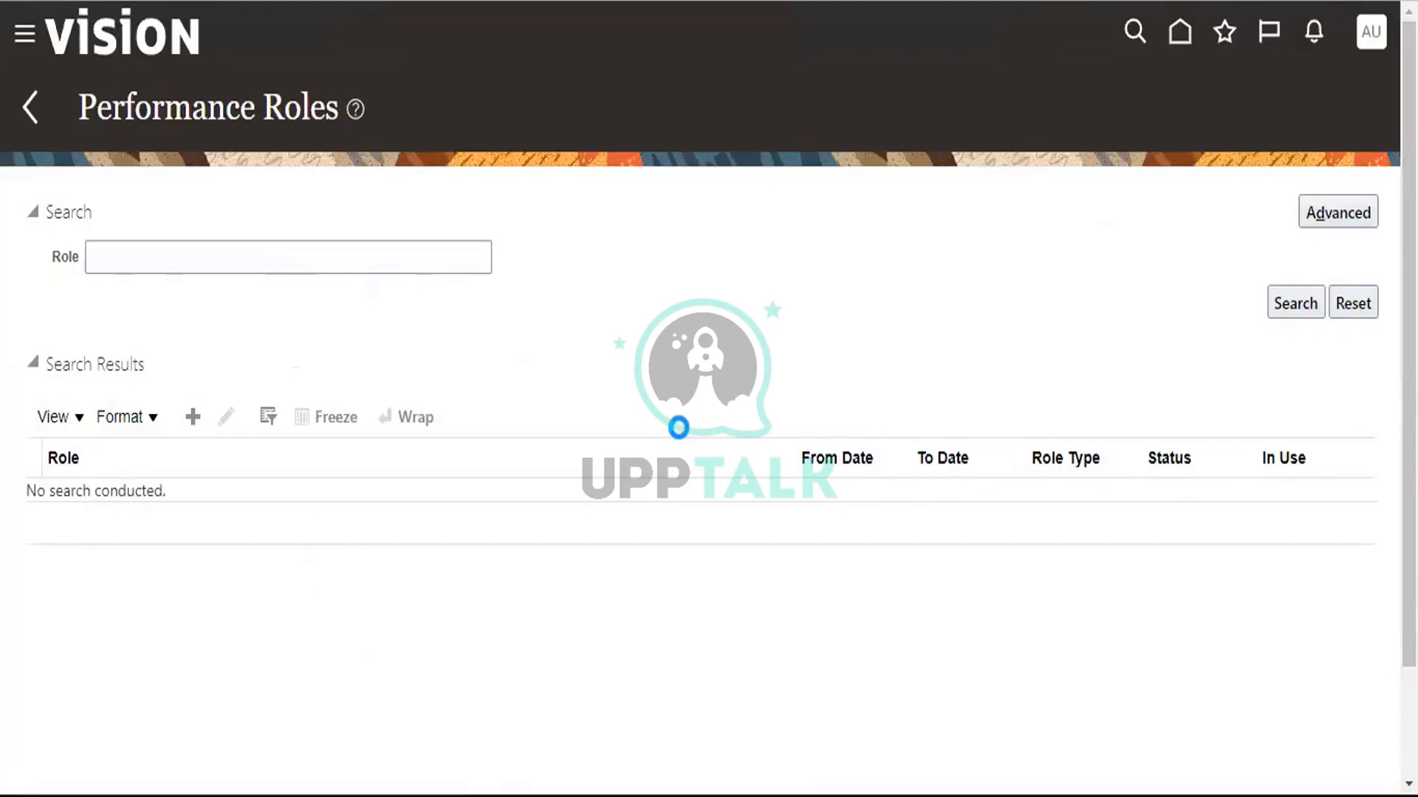
Step: Create a performance role named "US_role Manager" with role type Manager and default manager type Line Manager
{"action": "left_click", "coordinate": [558, 200]}
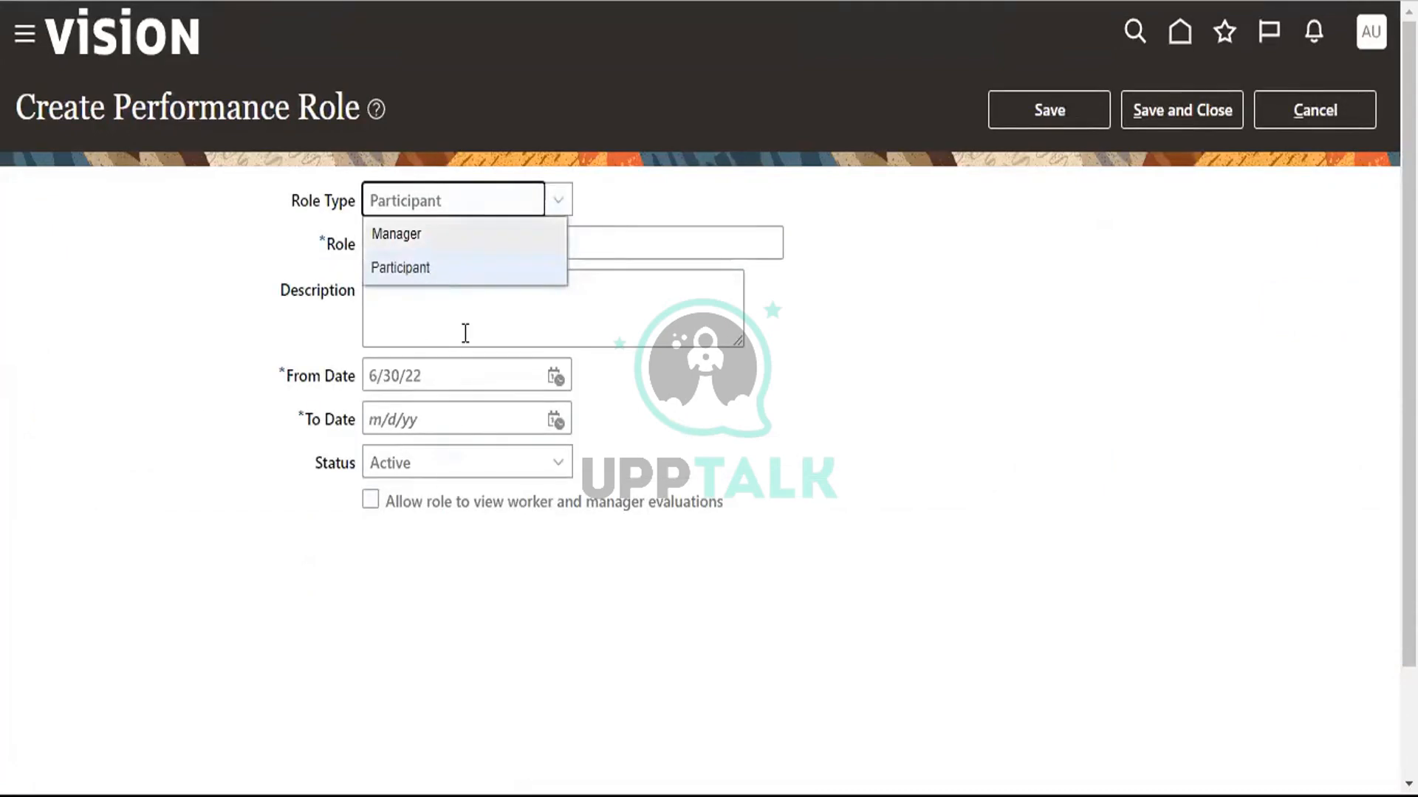
{"action": "left_click", "coordinate": [447, 234]}
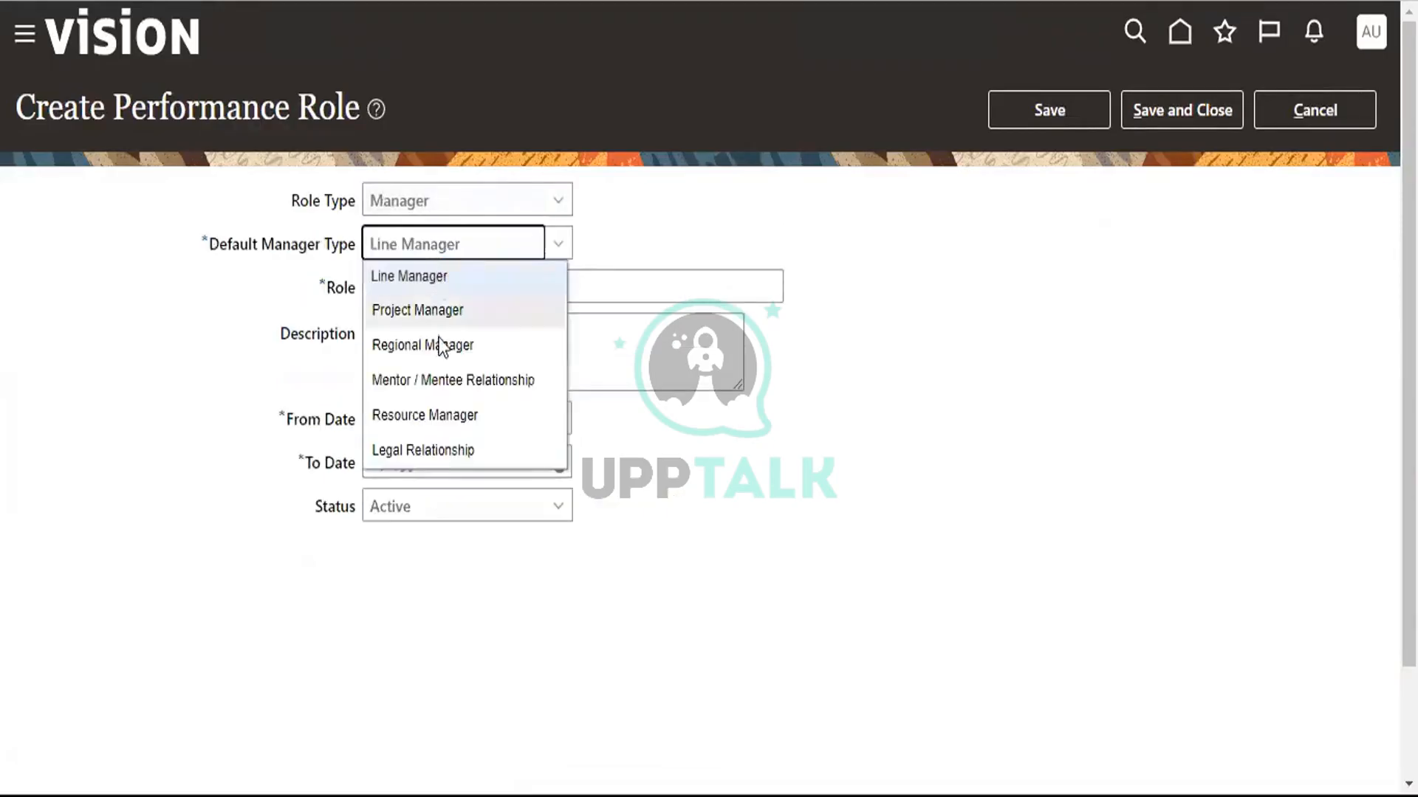
{"action": "left_click", "coordinate": [465, 275]}
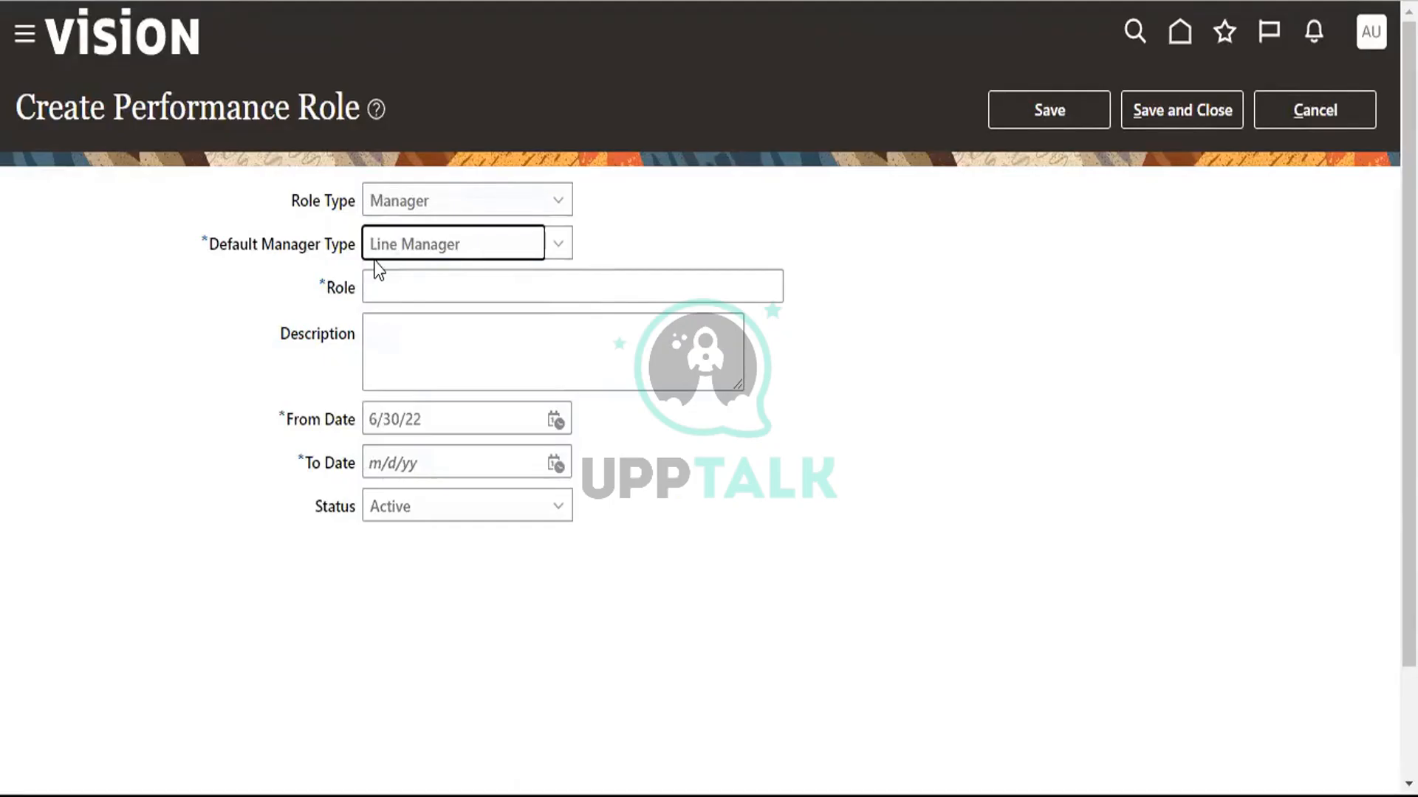
{"action": "left_click", "coordinate": [411, 283]}
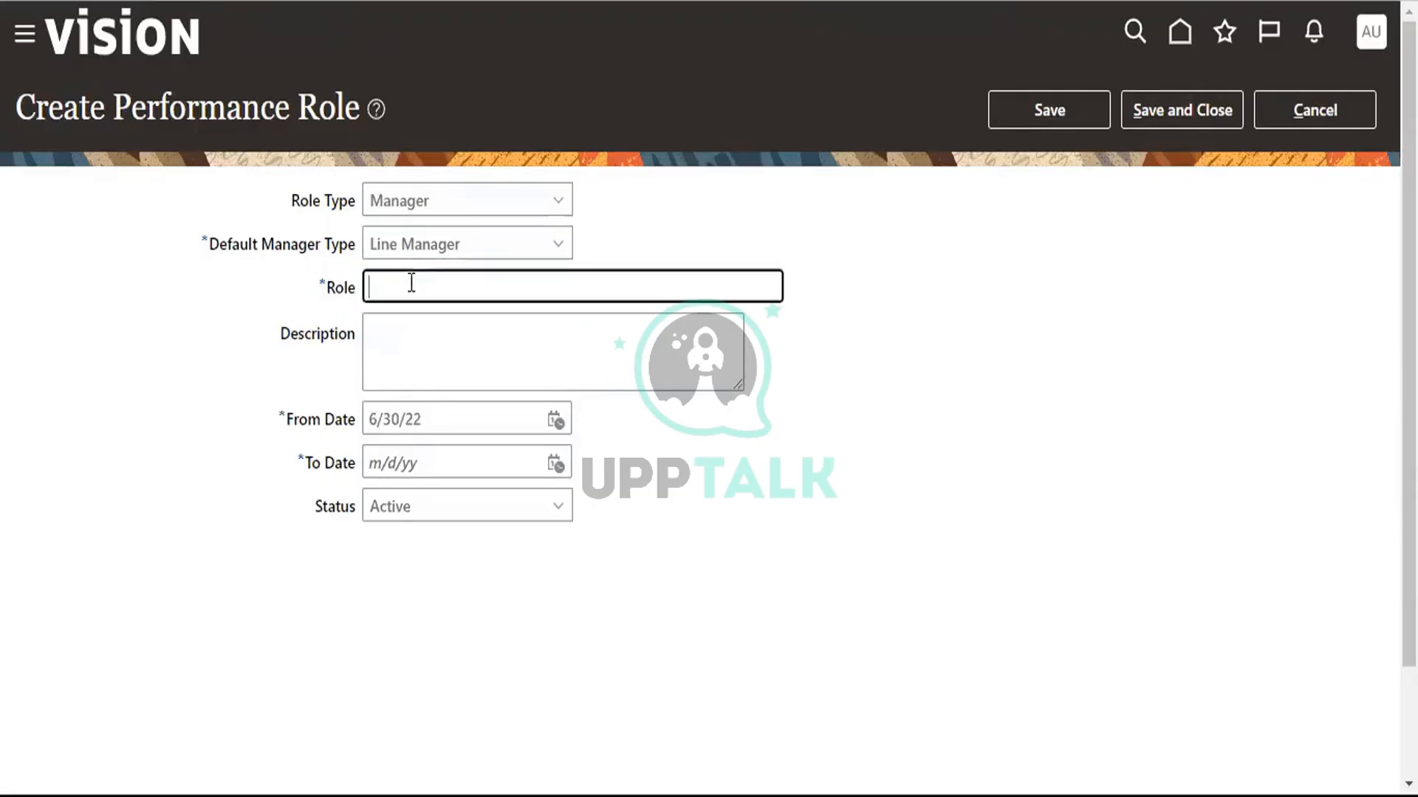
{"action": "type", "text": "US_role Manager"}
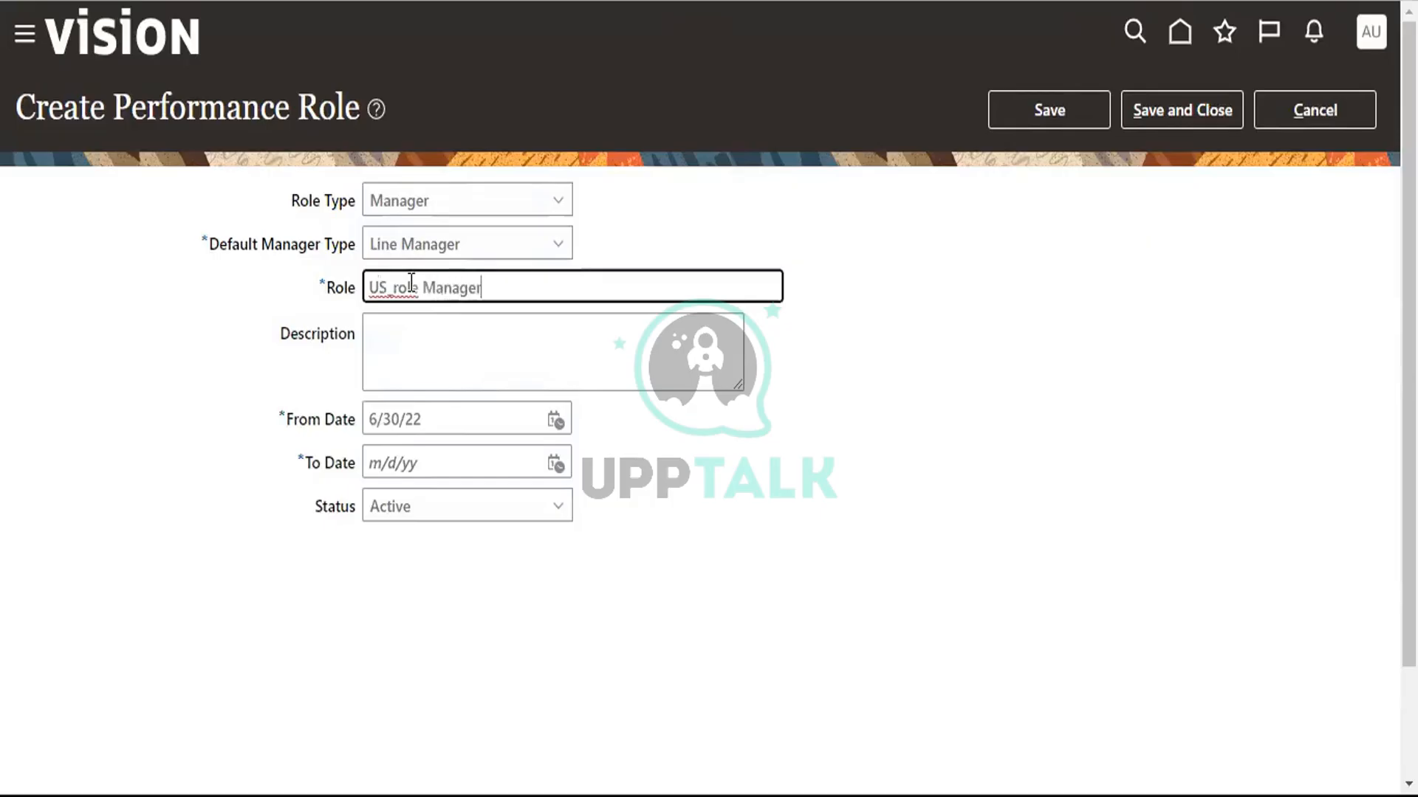
Step: Set the role's From Date to 6/1/22, pick a To Date, and save and close the role
{"action": "left_click", "coordinate": [556, 421]}
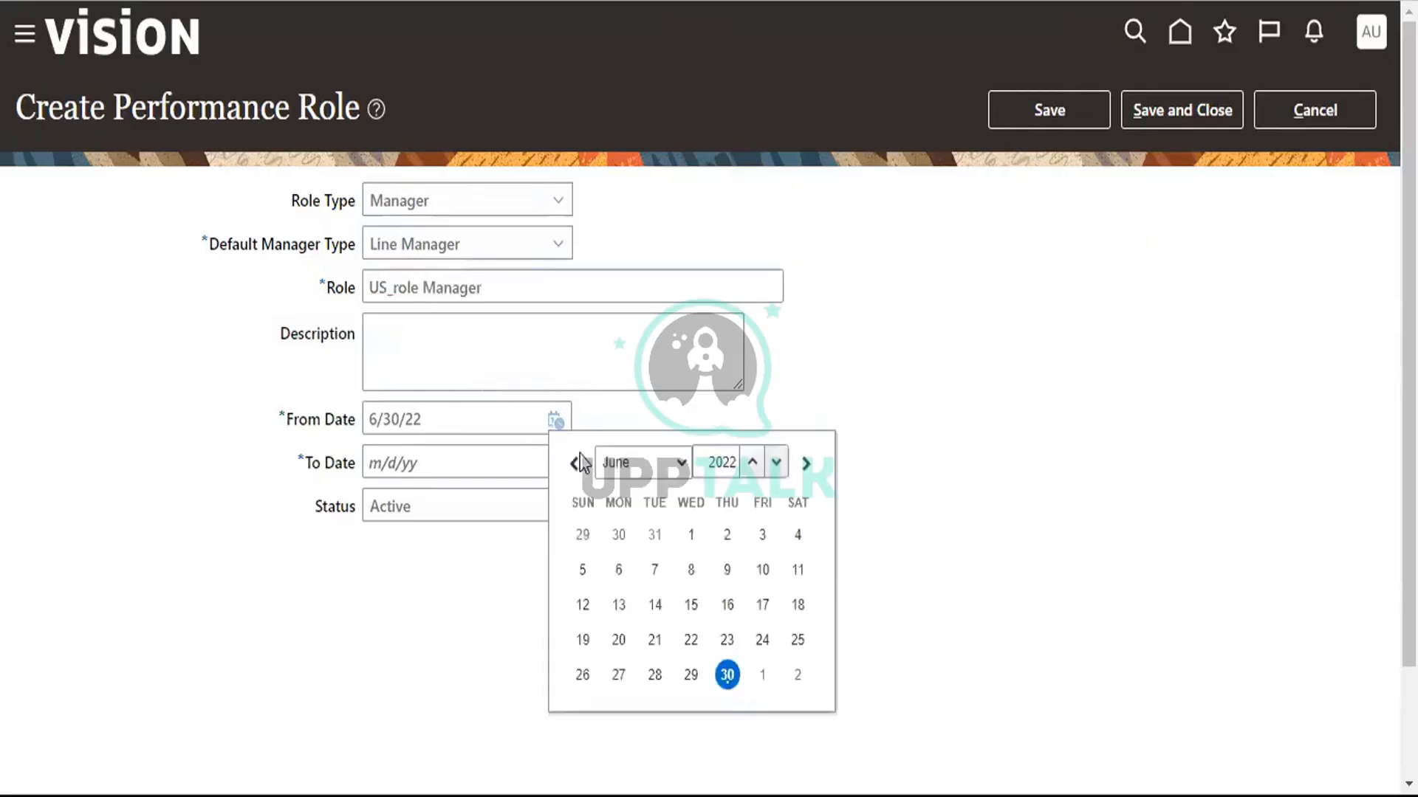
{"action": "left_click", "coordinate": [692, 535]}
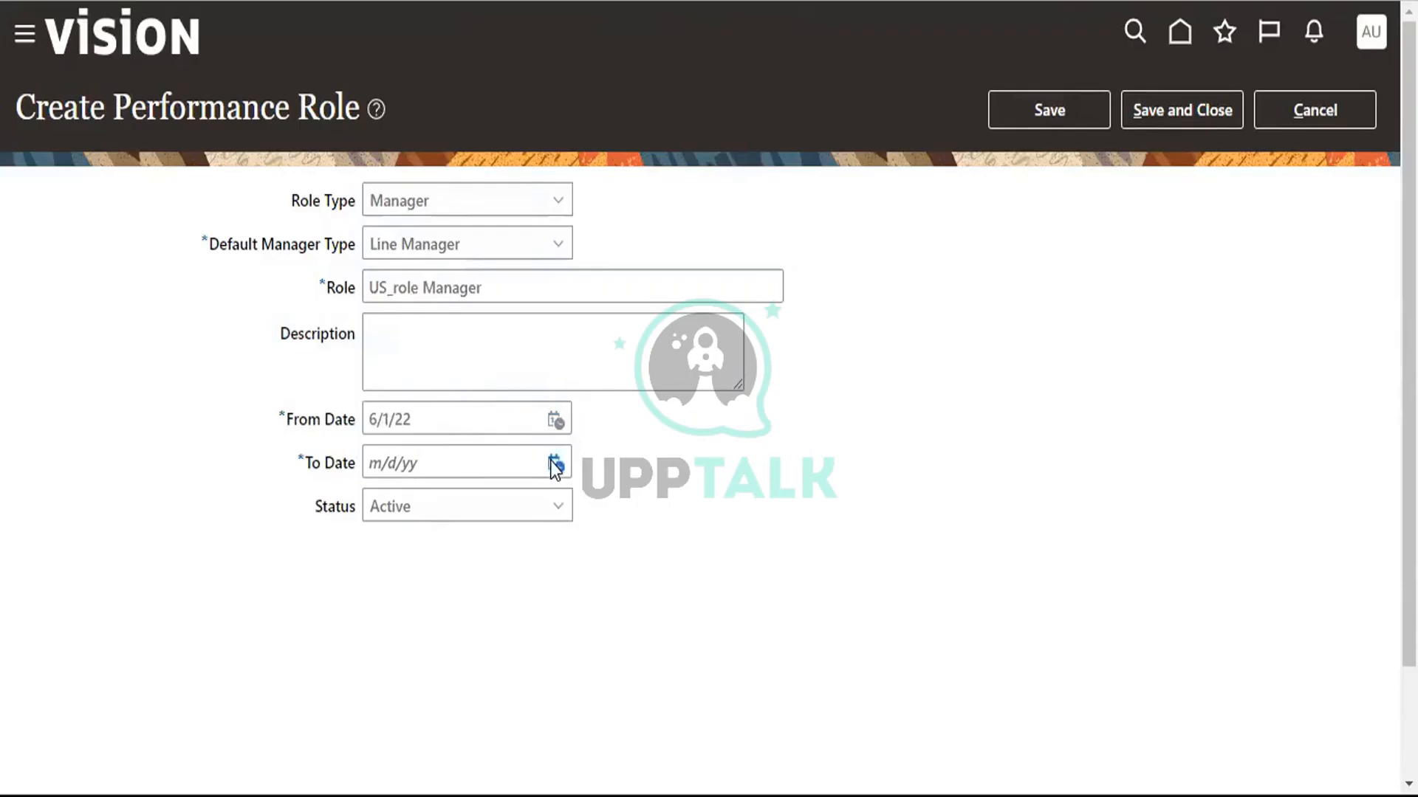
{"action": "left_click", "coordinate": [554, 465]}
{"action": "left_click", "coordinate": [727, 719]}
{"action": "left_click", "coordinate": [1196, 104]}
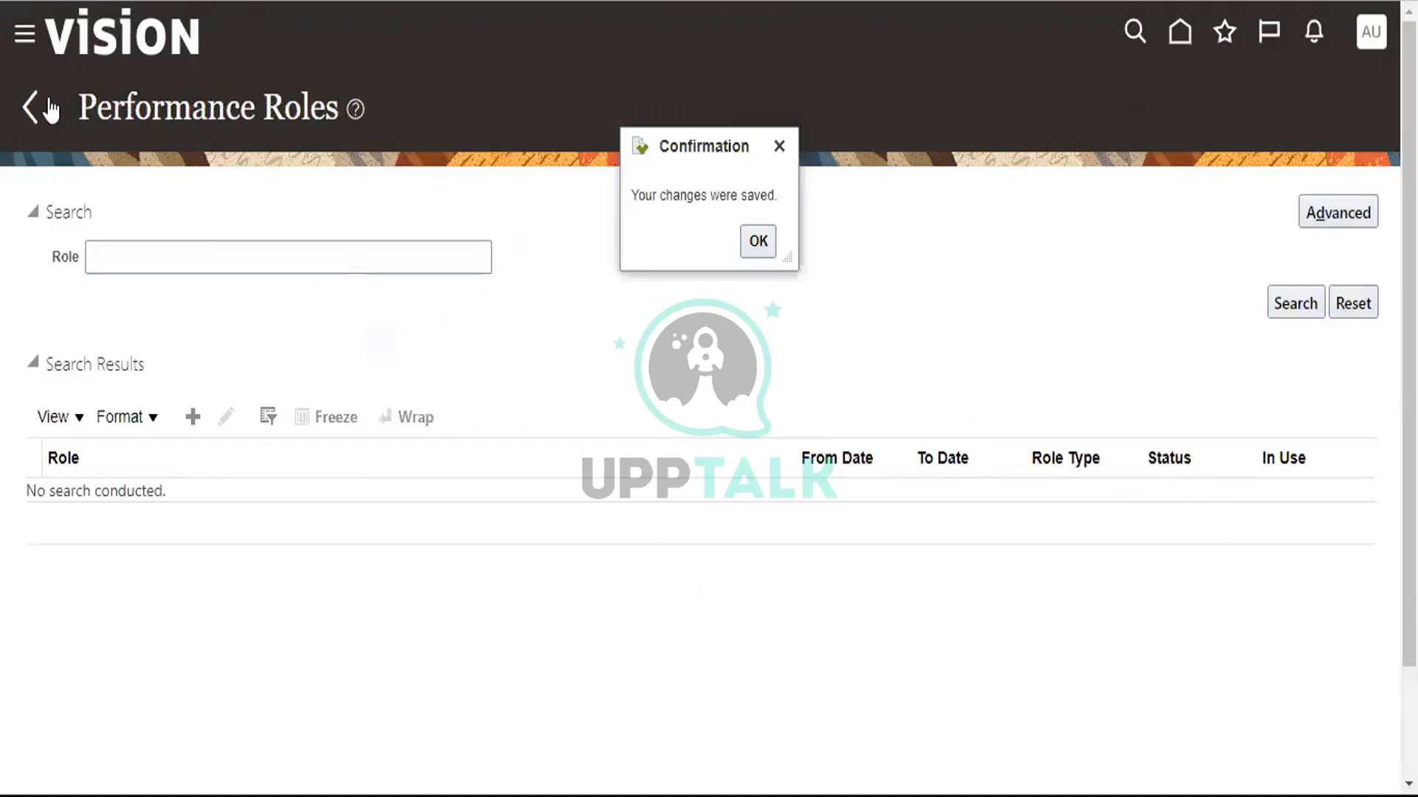
Step: Return to the Performance task list and open the Eligibility Profiles setup task
{"action": "left_click", "coordinate": [21, 111]}
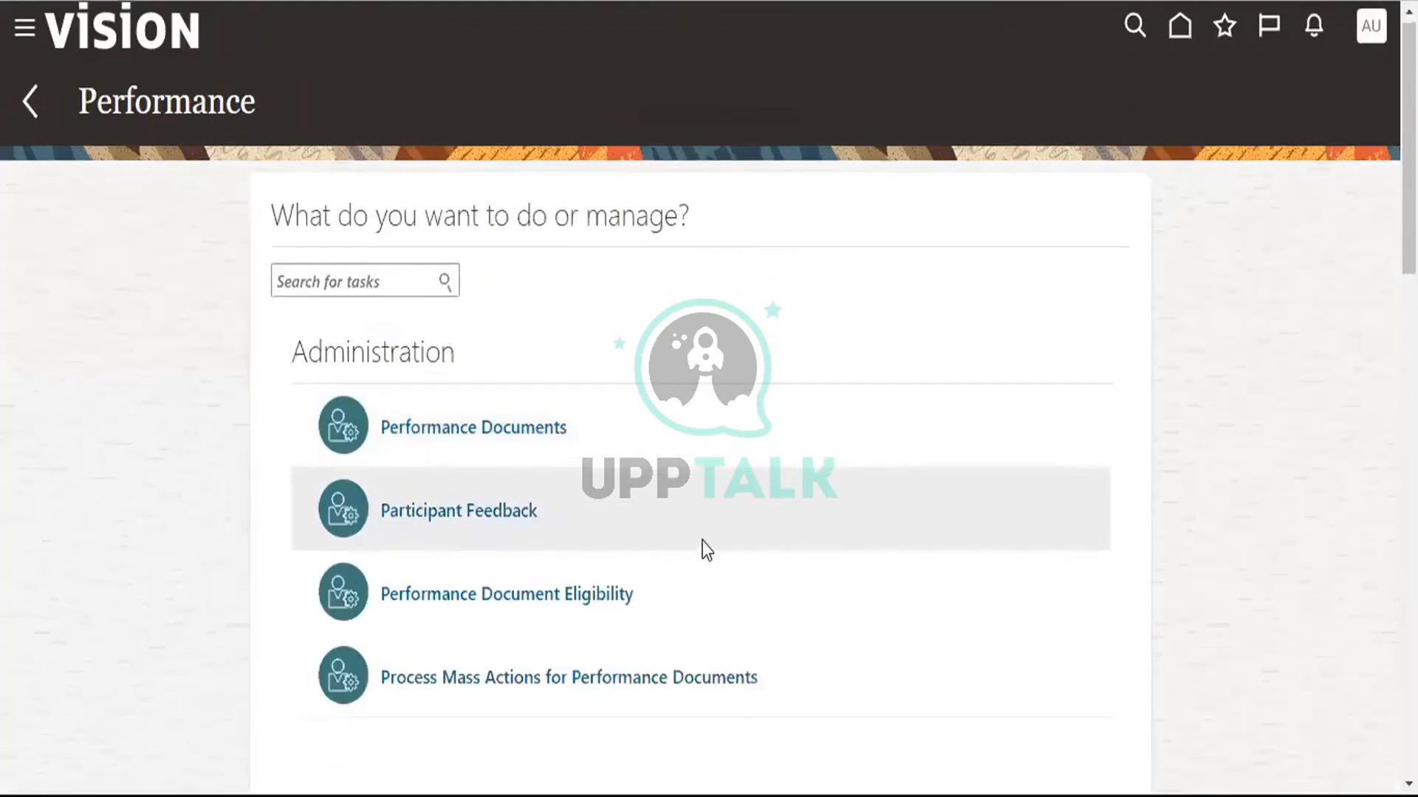
{"action": "scroll", "coordinate": [703, 548], "scroll_direction": "down", "scroll_amount": 10}
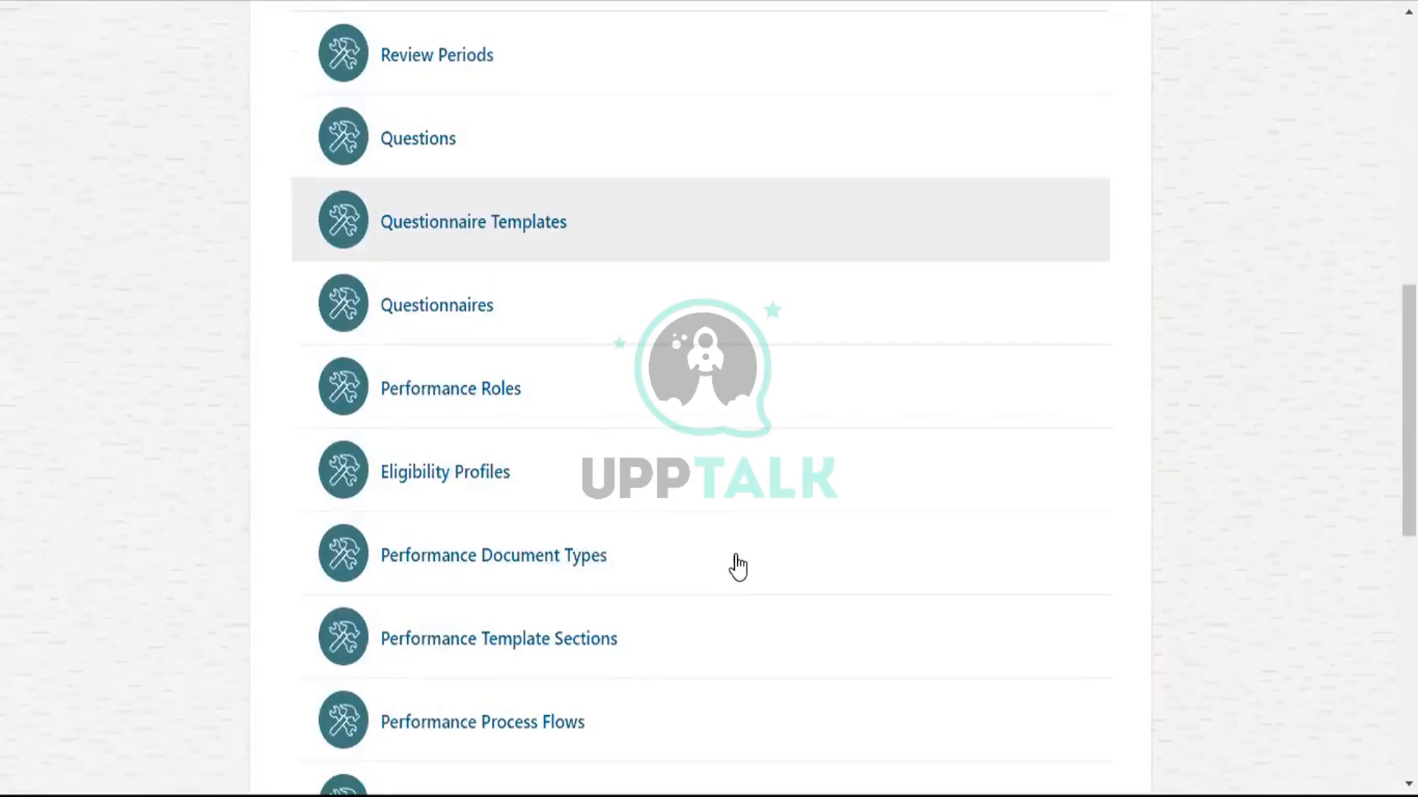
{"action": "left_click", "coordinate": [447, 474]}
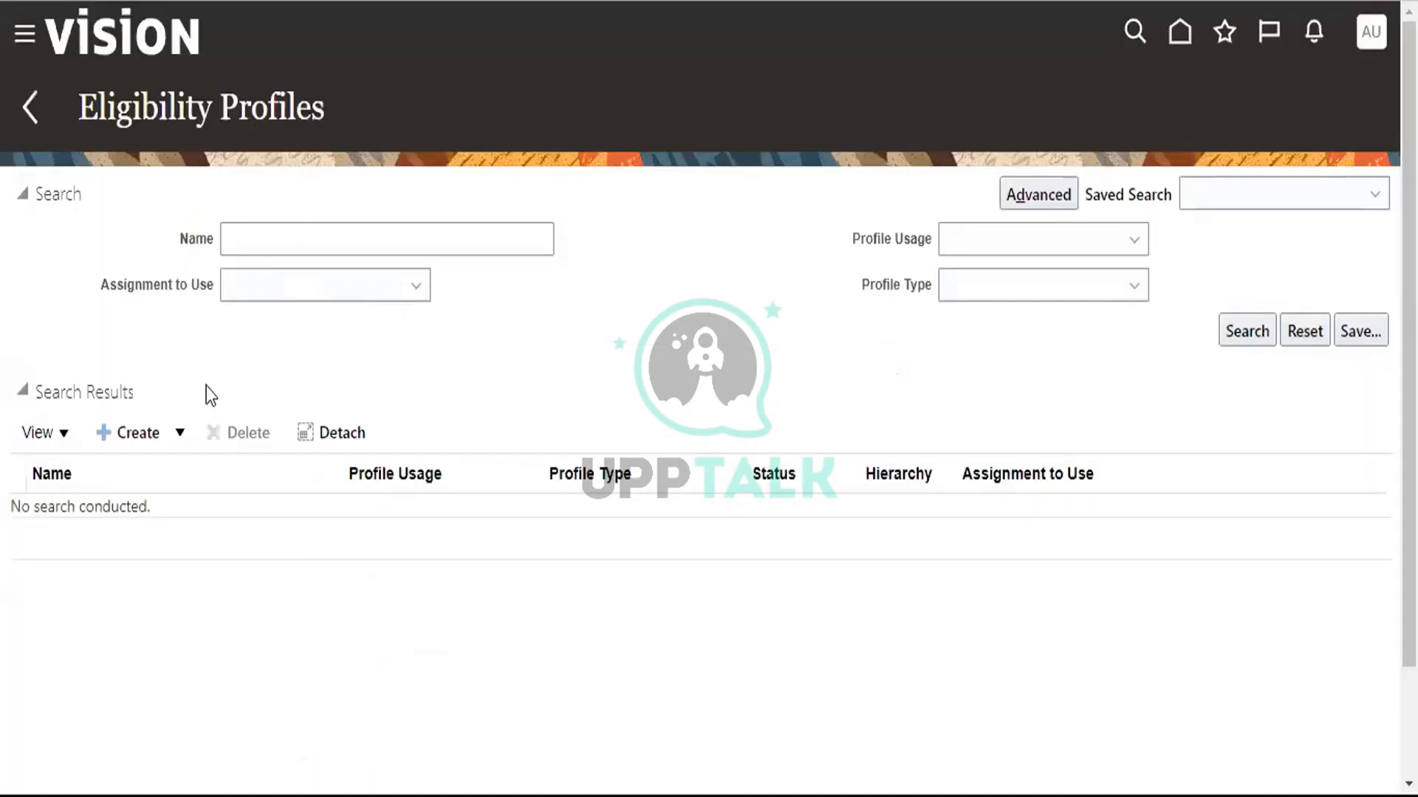
Step: Create a participant eligibility profile and name it "US_participant profile"
{"action": "left_click", "coordinate": [192, 431]}
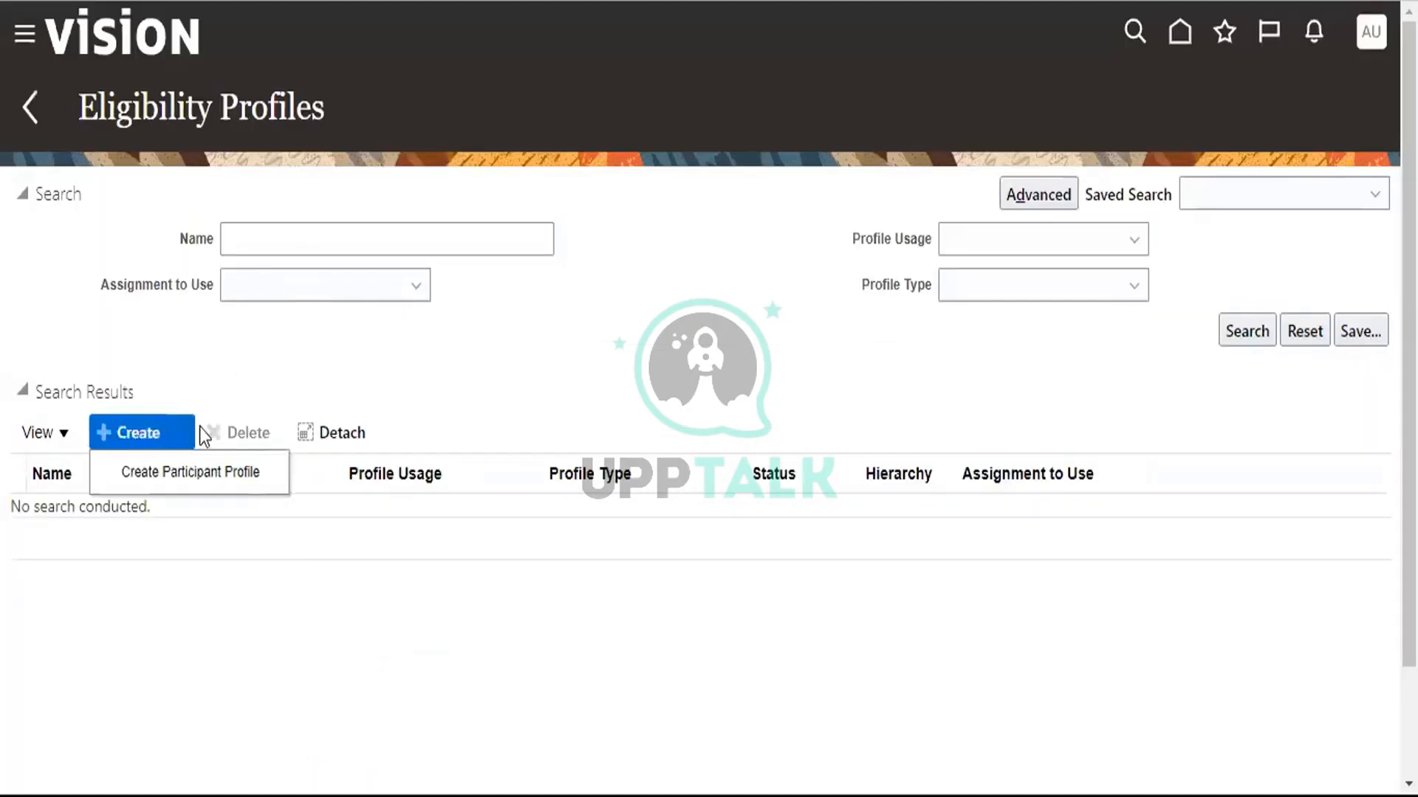
{"action": "left_click", "coordinate": [246, 481]}
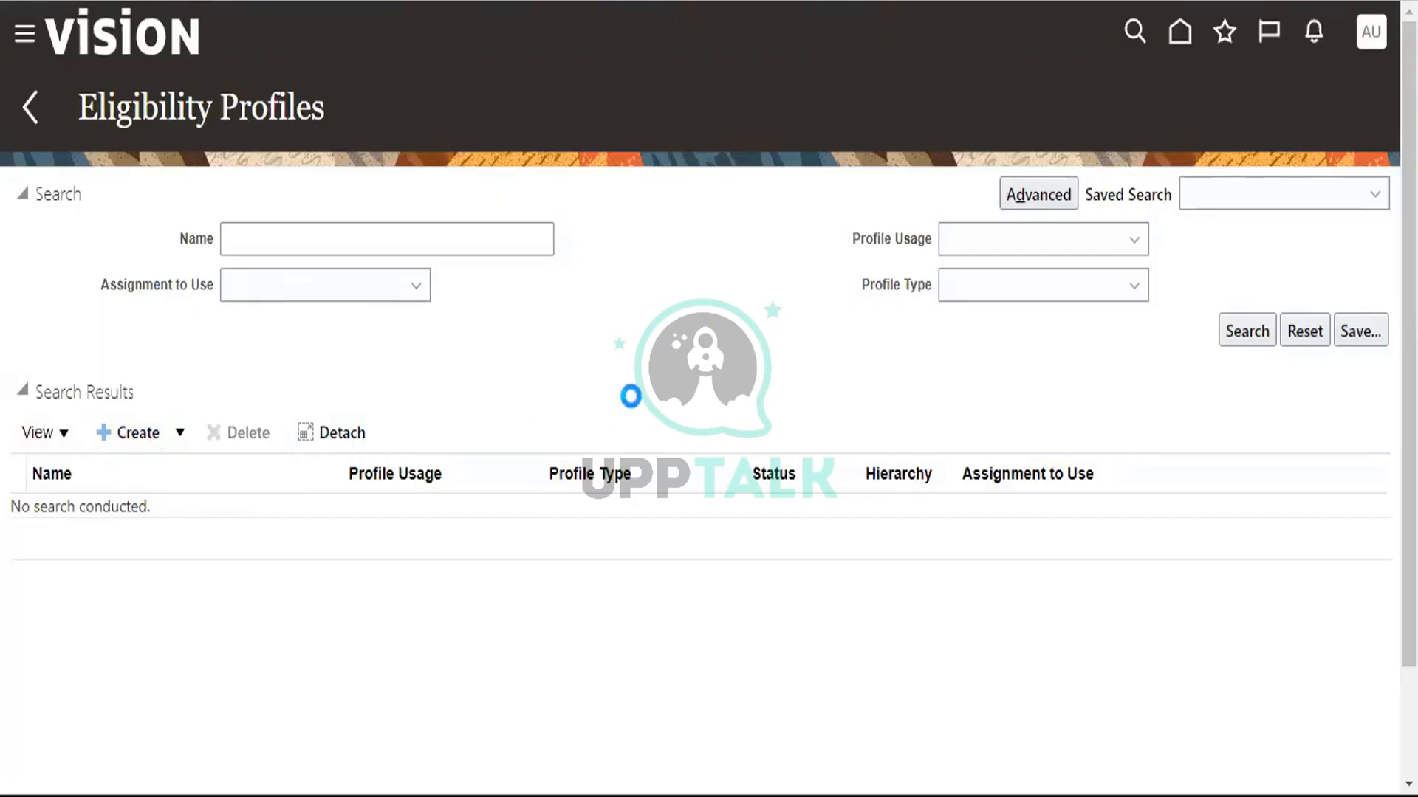
{"action": "left_click", "coordinate": [281, 230]}
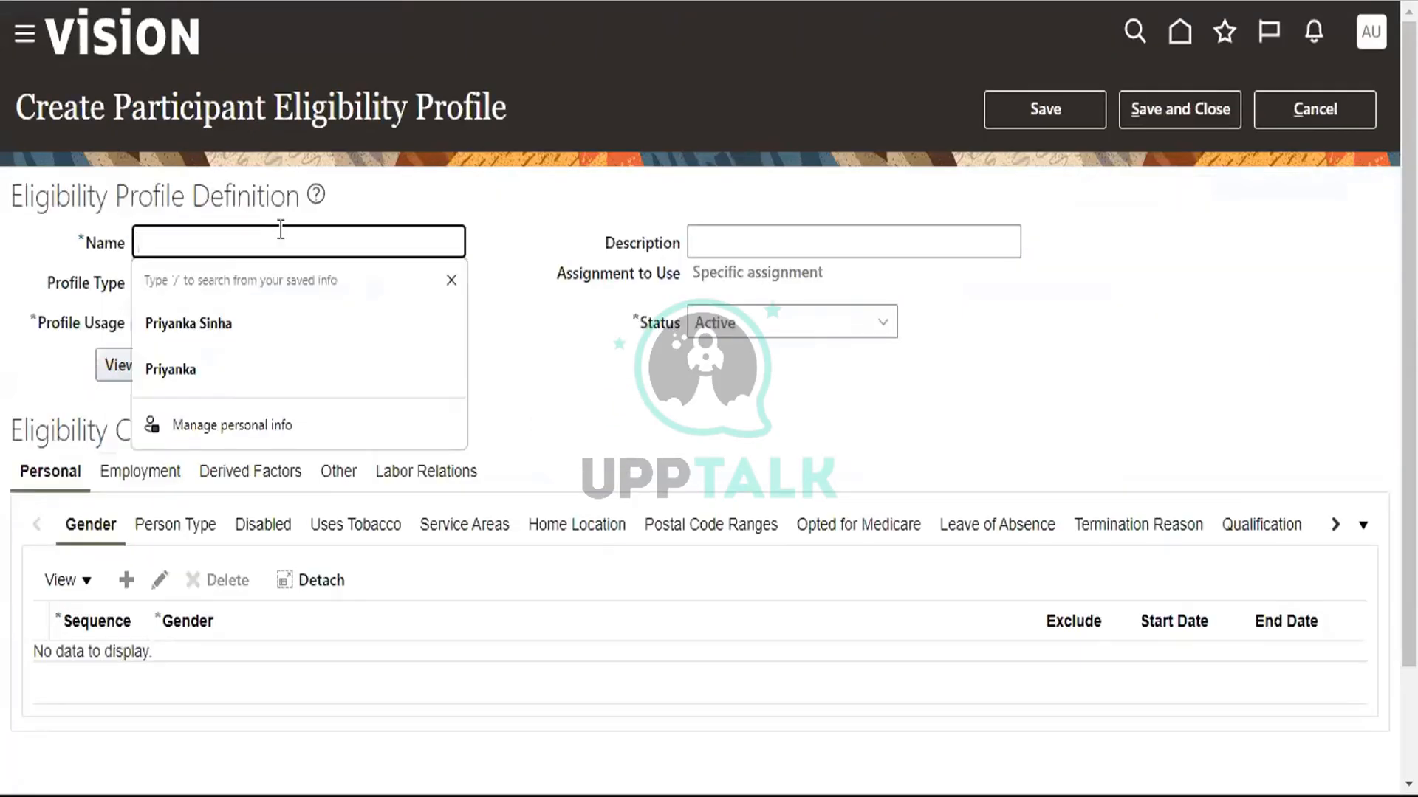
{"action": "type", "text": "US_par"}
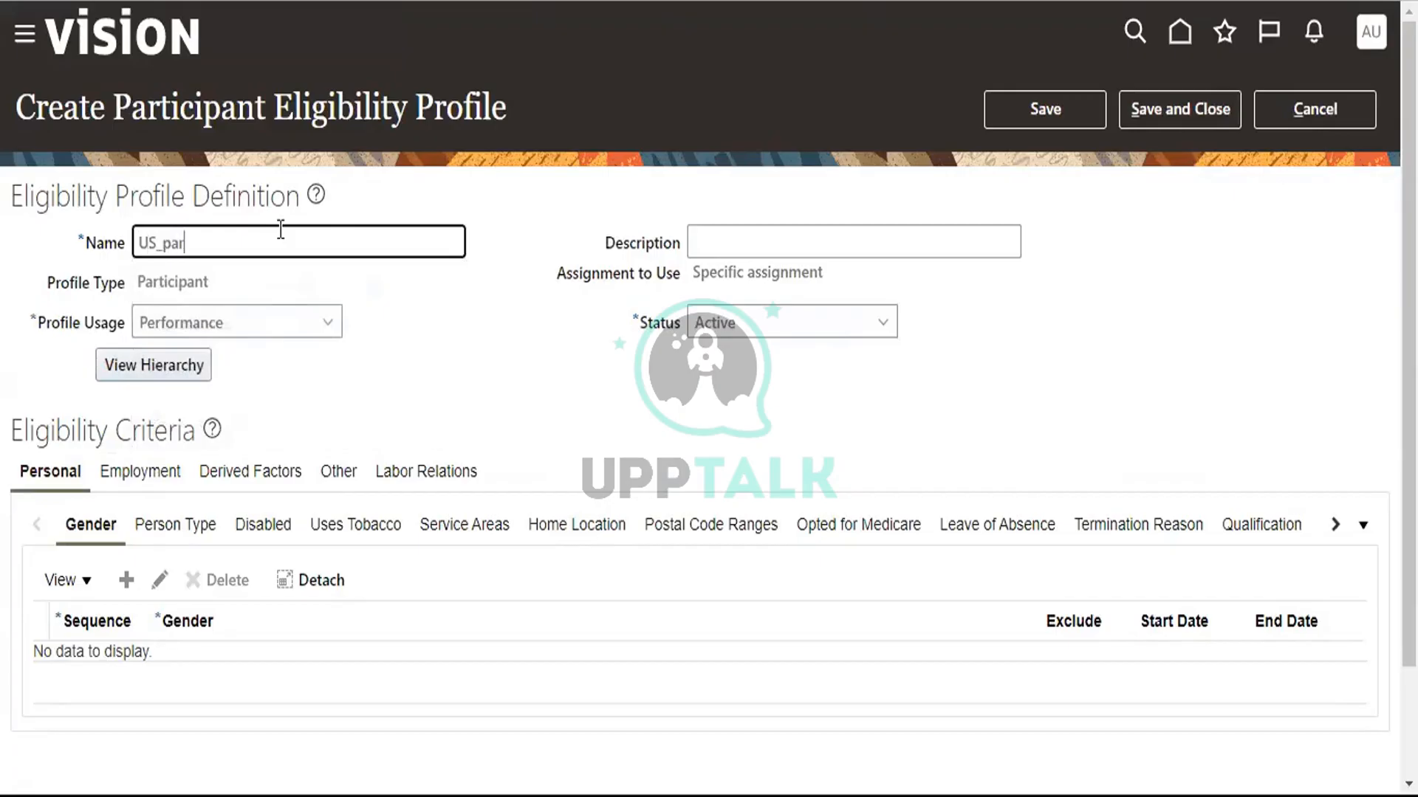
{"action": "type", "text": "ticipant p"}
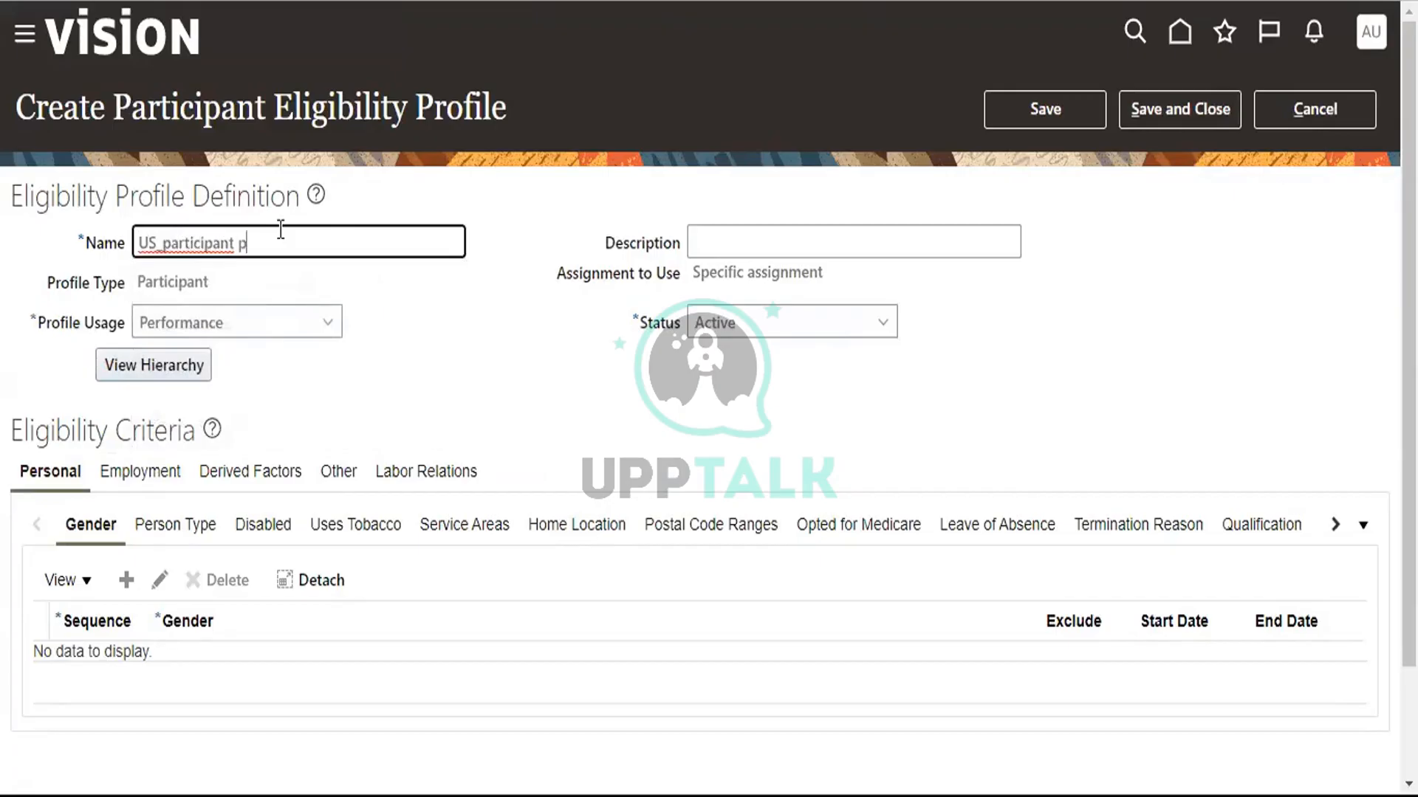
{"action": "type", "text": "rrofile"}
{"action": "left_click", "coordinate": [252, 243]}
{"action": "key", "text": "BackSpace"}
{"action": "double_click", "coordinate": [229, 236]}
{"action": "right_click", "coordinate": [229, 237]}
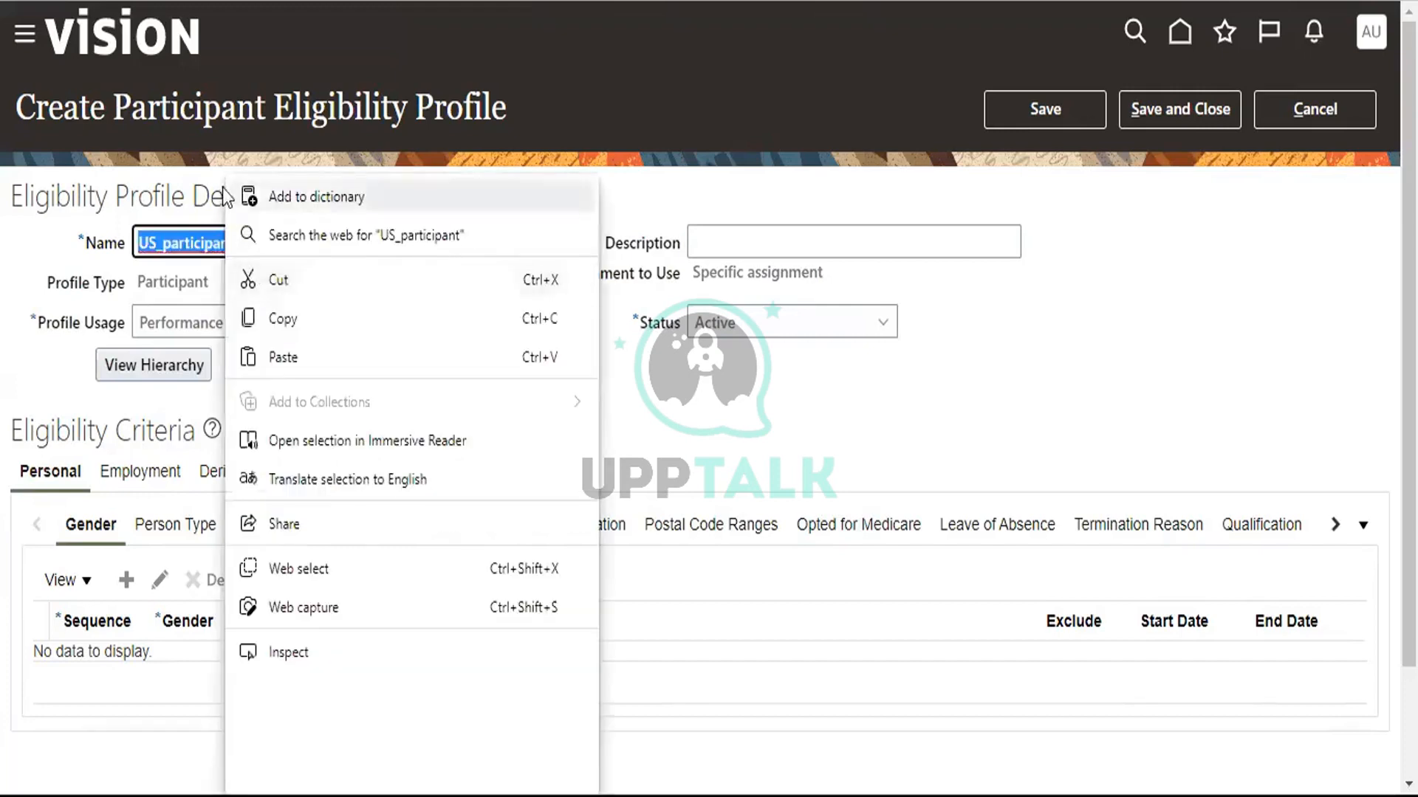
{"action": "left_click", "coordinate": [157, 229]}
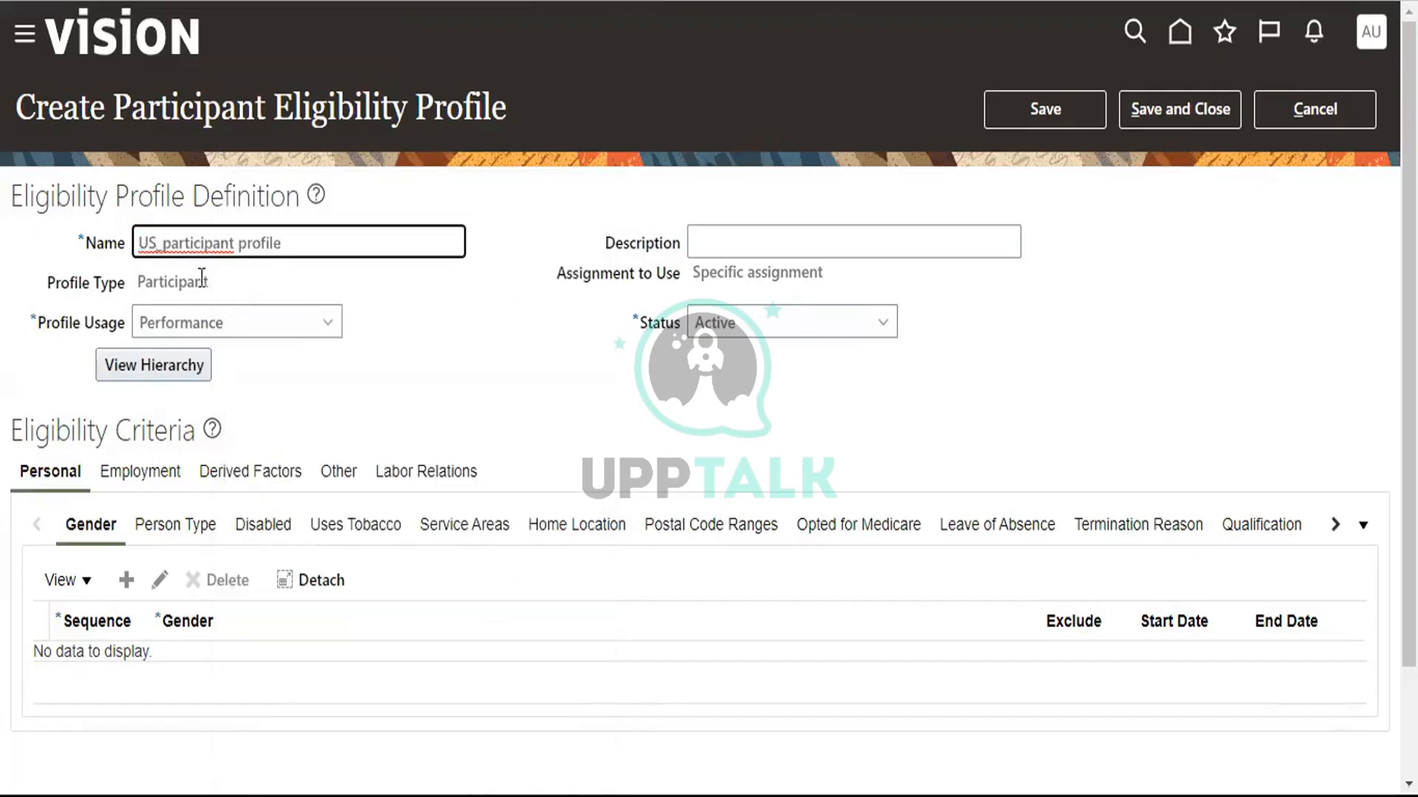
Step: Review the available profile usage options, keeping Performance as the profile's usage
{"action": "left_click", "coordinate": [233, 332]}
{"action": "left_click", "coordinate": [233, 333]}
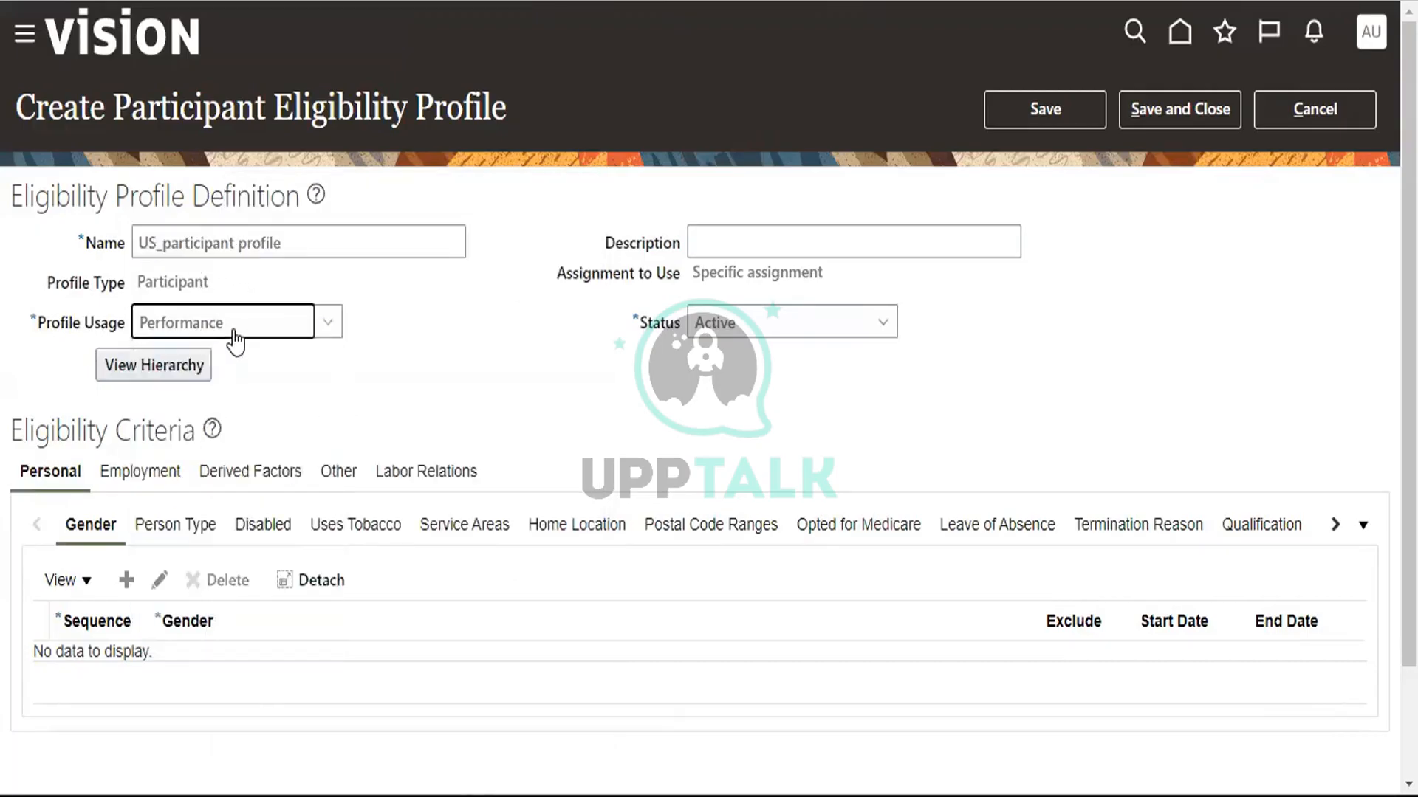
{"action": "left_click", "coordinate": [232, 334]}
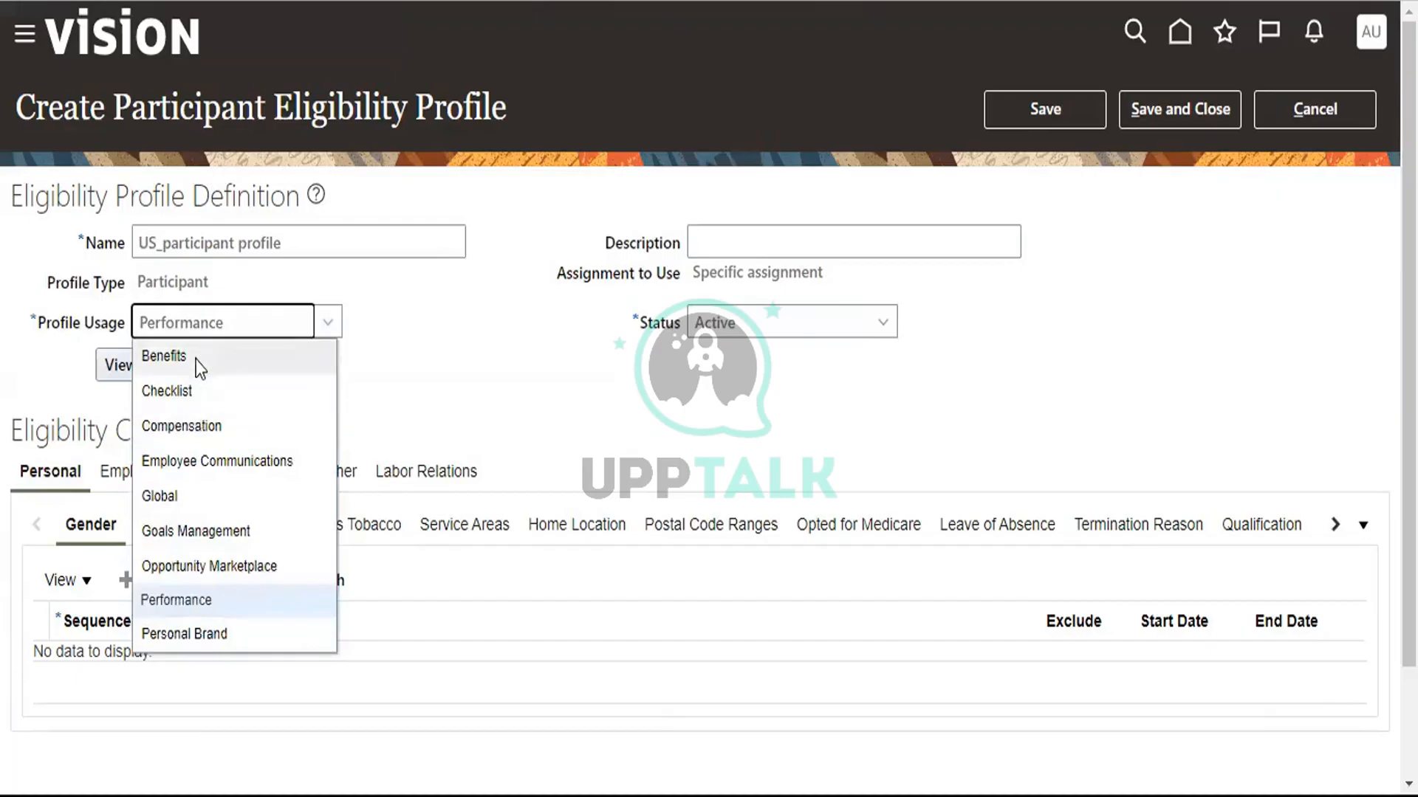
{"action": "left_click", "coordinate": [299, 338]}
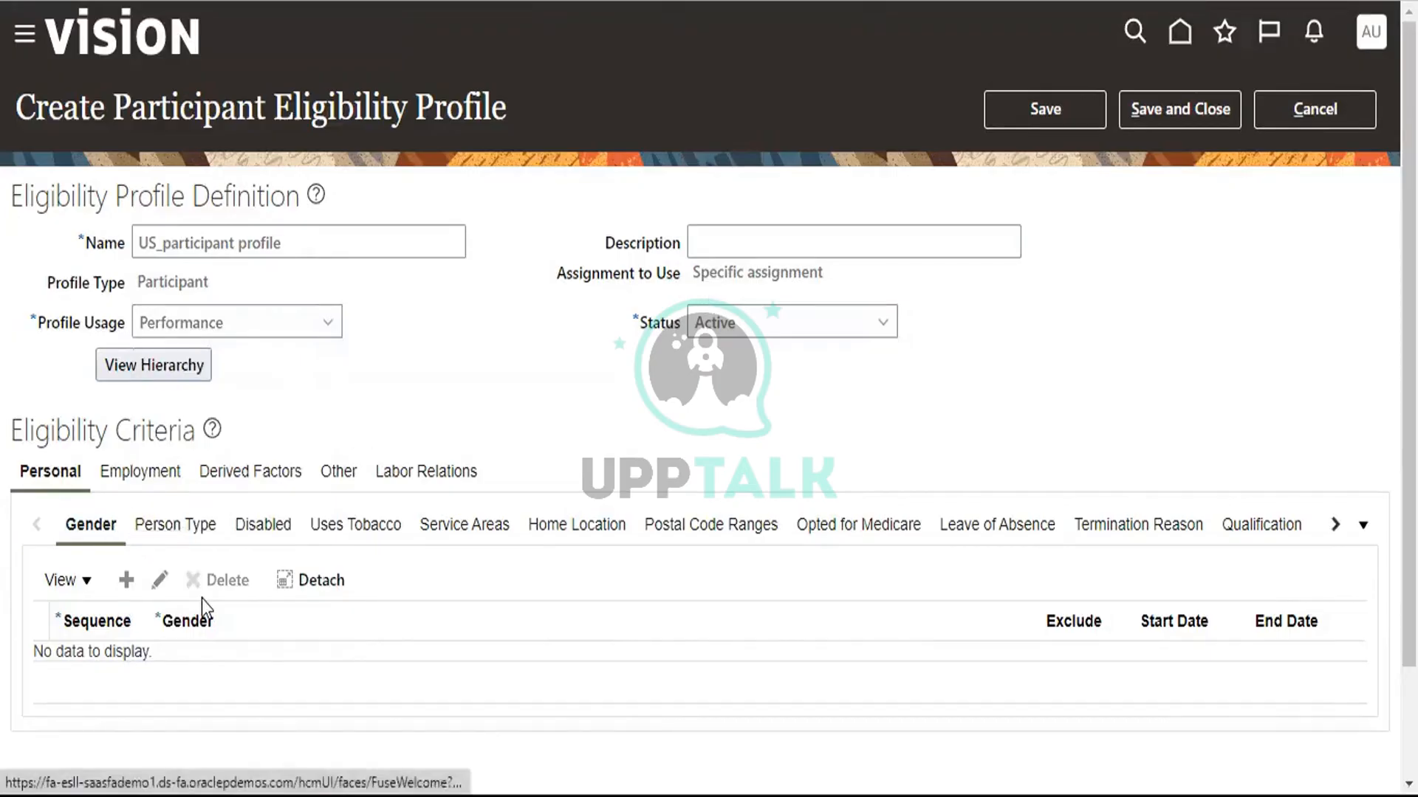
Step: Add an Age criterion under Derived Factors with sequence 10 and the value "Age 25-29 - $.06 per $1000"
{"action": "scroll", "coordinate": [193, 539], "scroll_direction": "down", "scroll_amount": 2}
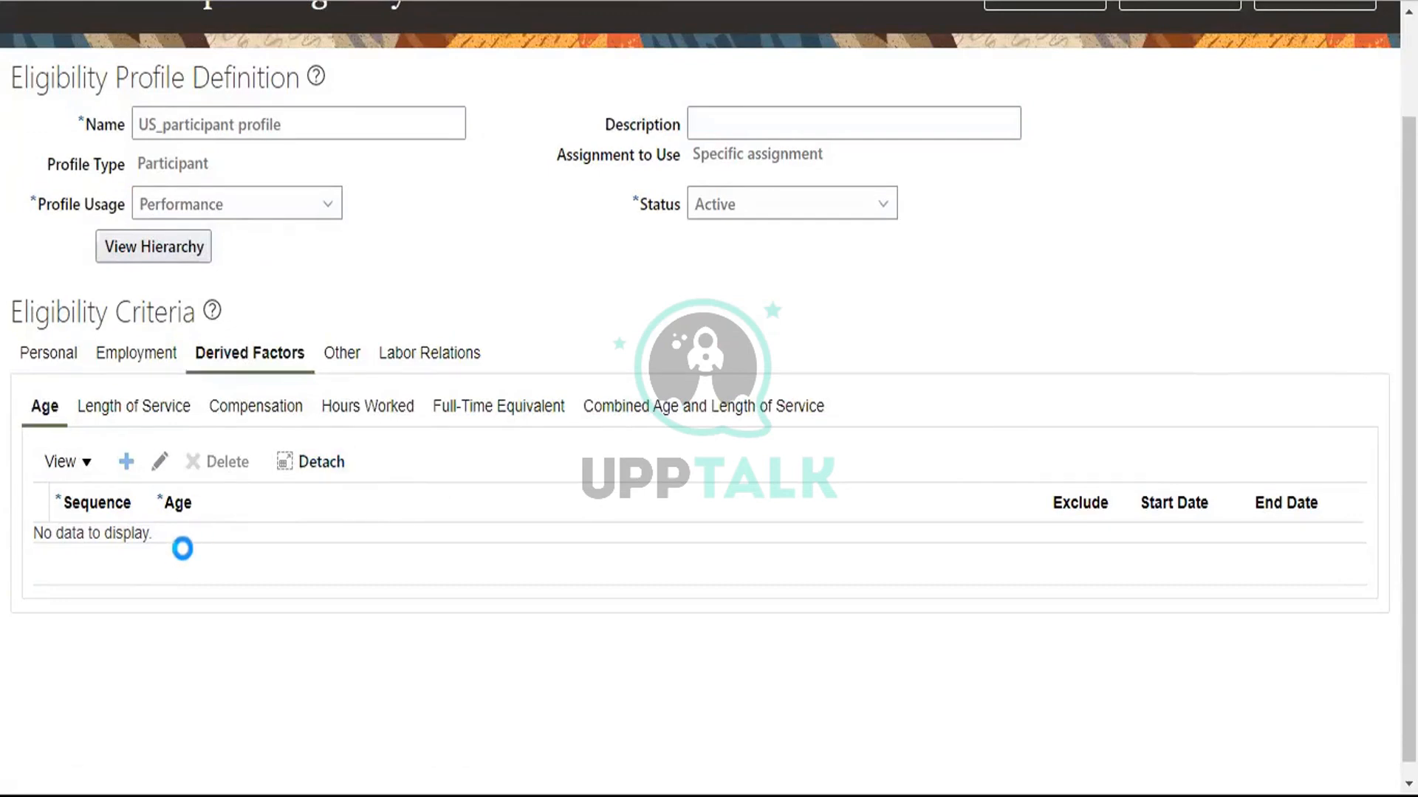
{"action": "left_click", "coordinate": [137, 558]}
{"action": "type", "text": "10"}
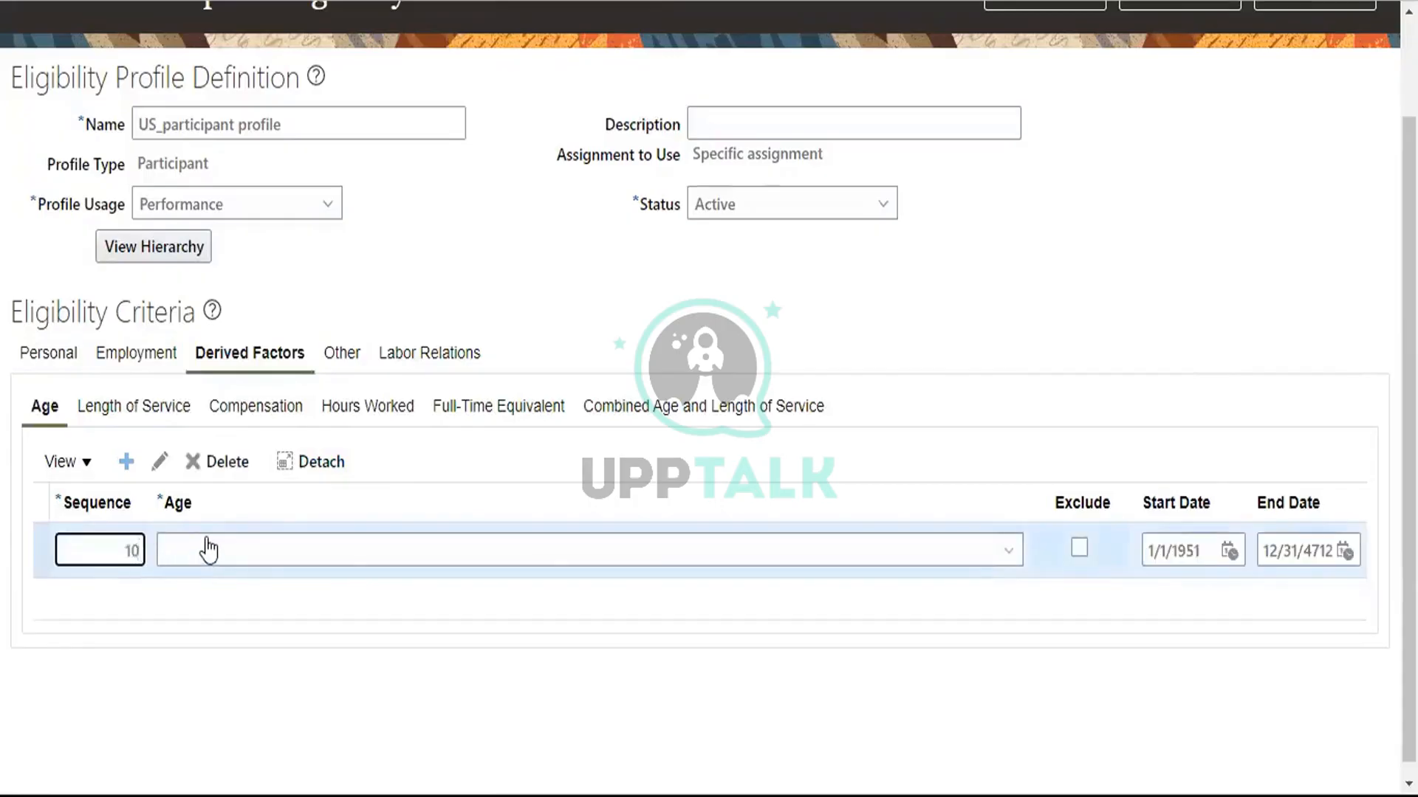
{"action": "left_click", "coordinate": [208, 550]}
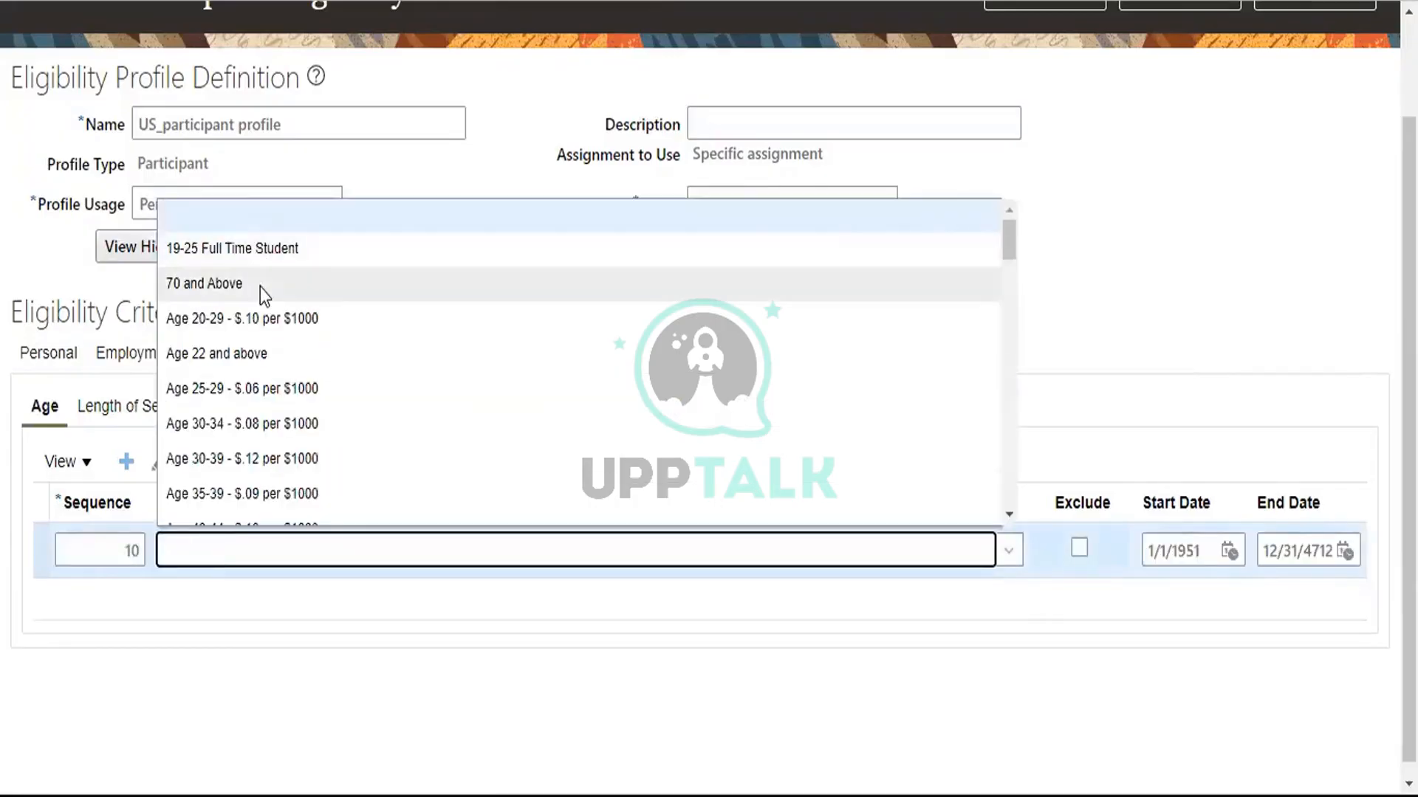
{"action": "left_click", "coordinate": [246, 389]}
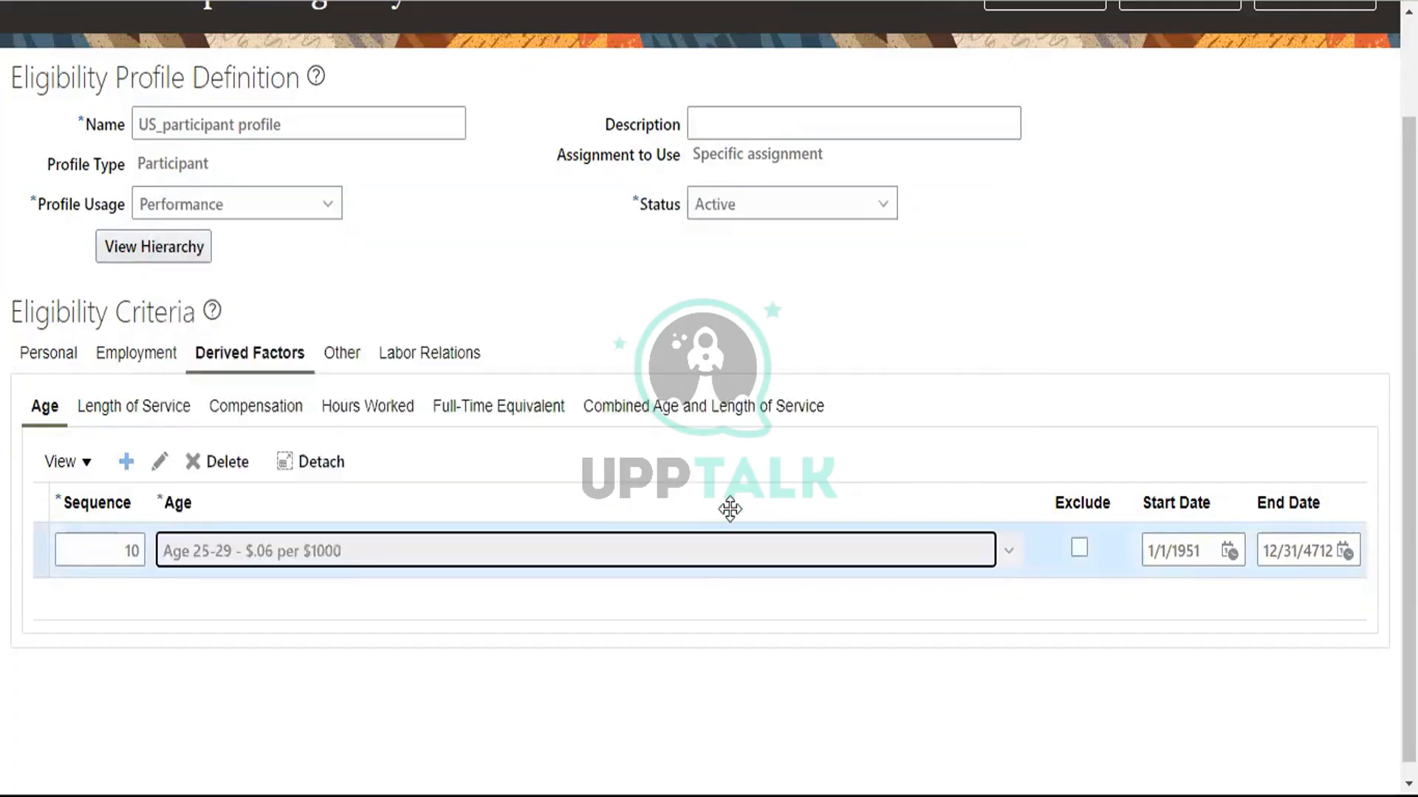
Step: Save and close the participant eligibility profile, and return to the Performance task list
{"action": "scroll", "coordinate": [633, 581], "scroll_direction": "up", "scroll_amount": 2}
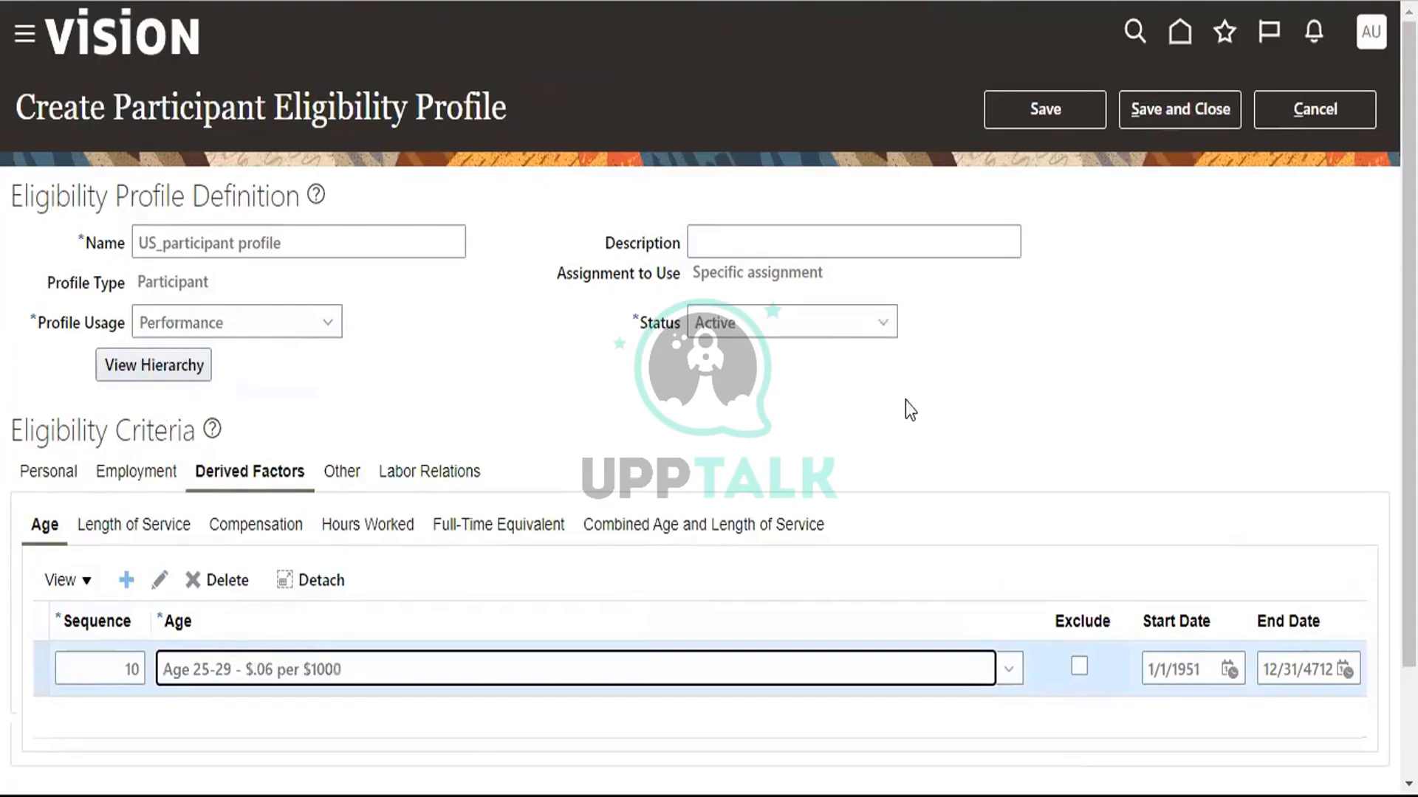
{"action": "left_click", "coordinate": [1181, 111]}
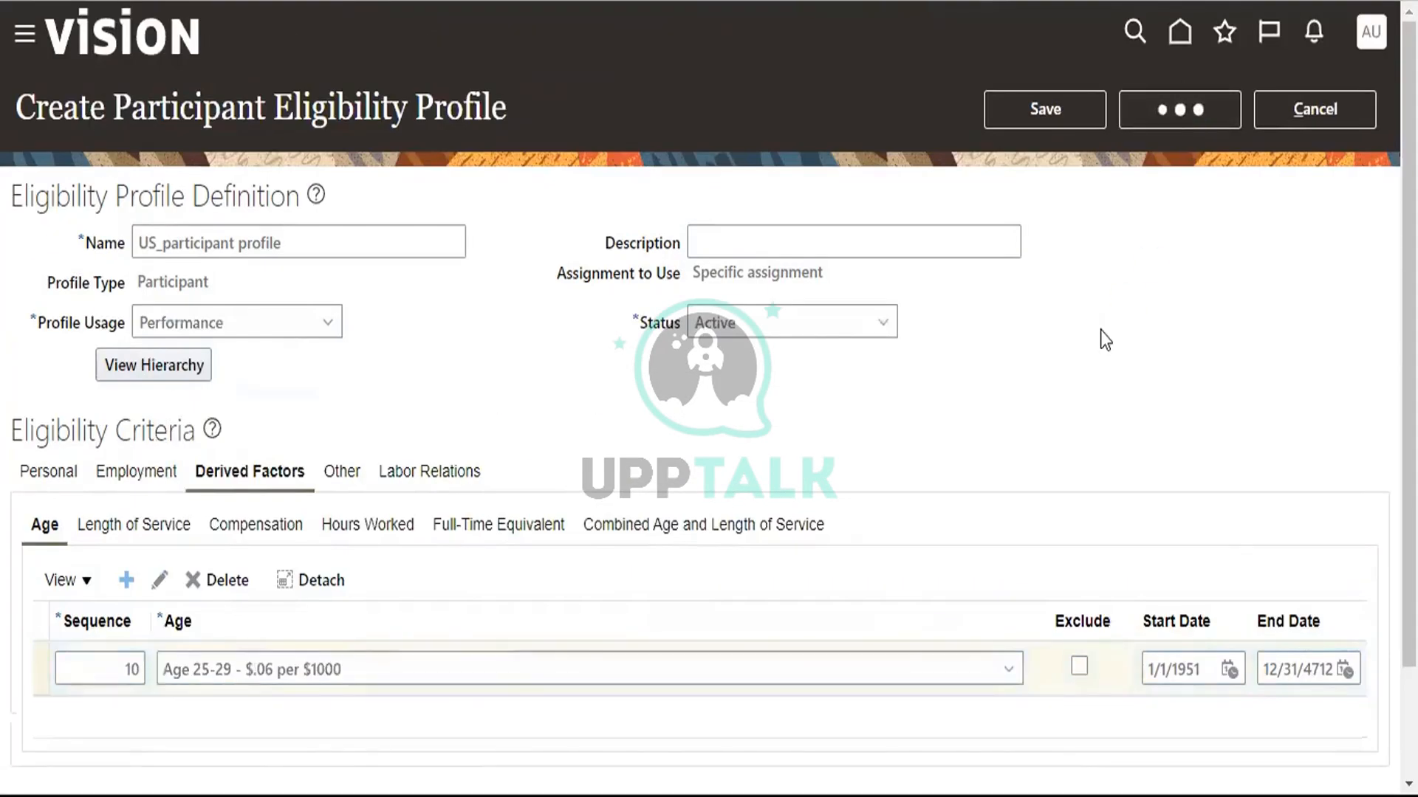
{"action": "left_click", "coordinate": [31, 109]}
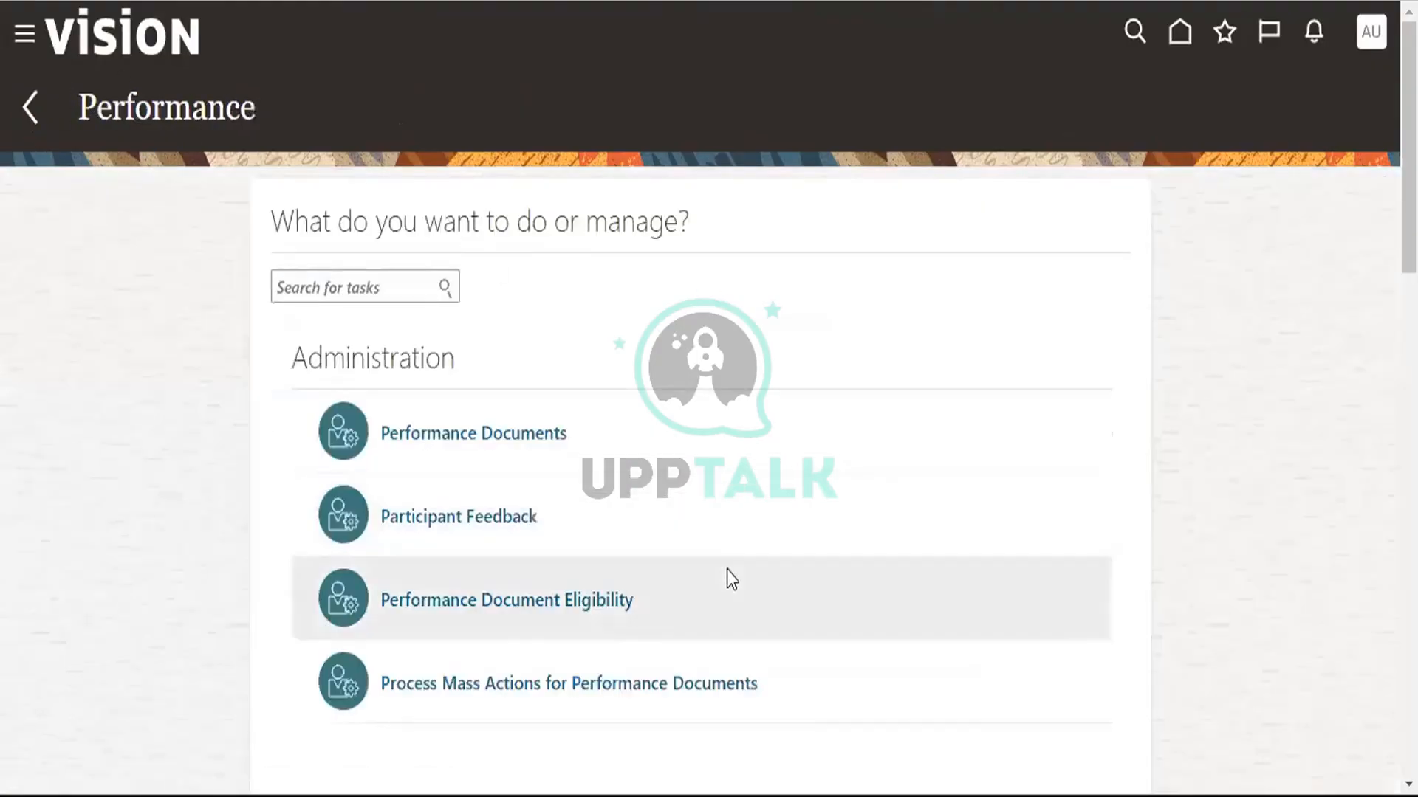
Step: Open the Performance Document Types task under Setup Maintenance
{"action": "scroll", "coordinate": [726, 574], "scroll_direction": "down", "scroll_amount": 6}
{"action": "scroll", "coordinate": [739, 565], "scroll_direction": "down", "scroll_amount": 2}
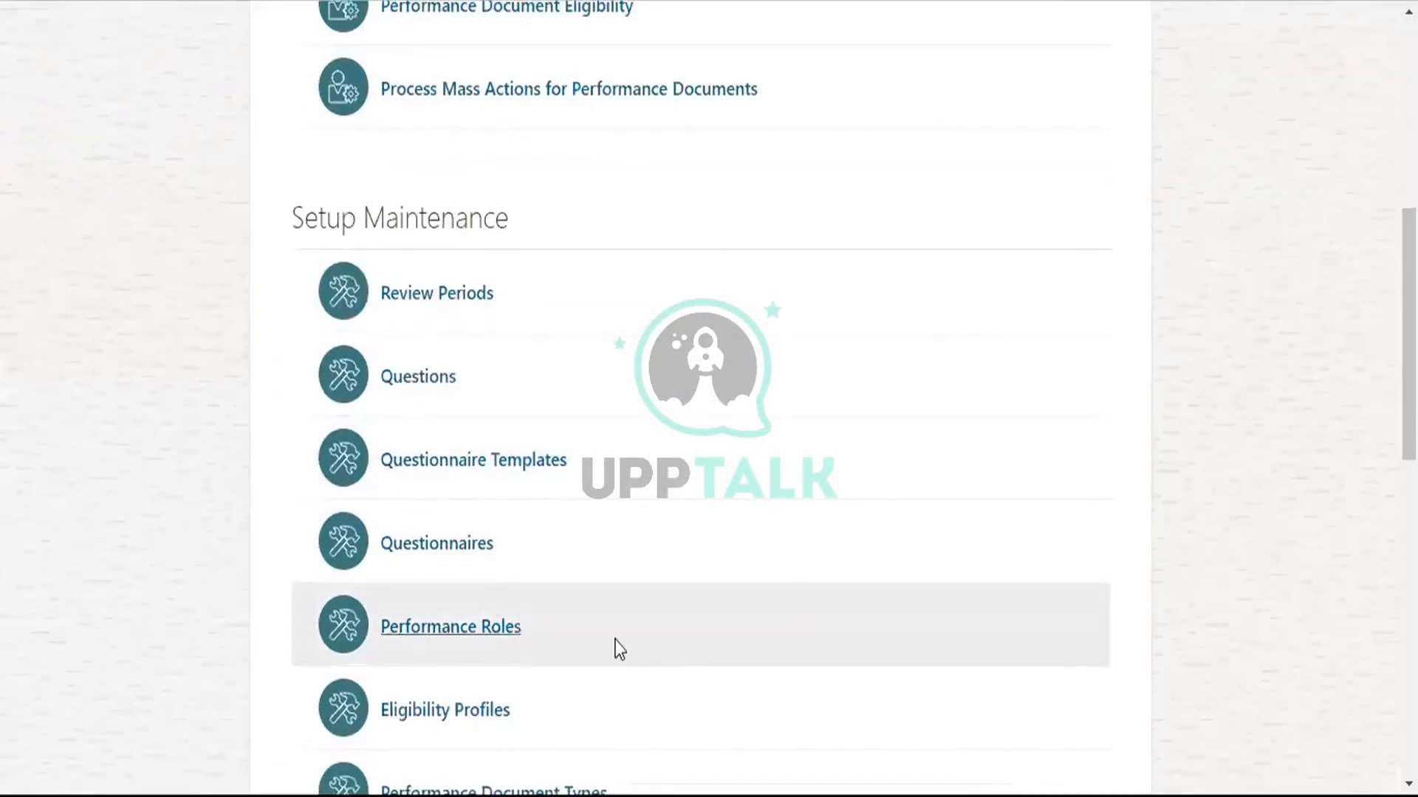
{"action": "scroll", "coordinate": [617, 639], "scroll_direction": "down", "scroll_amount": 2}
{"action": "scroll", "coordinate": [617, 639], "scroll_direction": "down", "scroll_amount": 2}
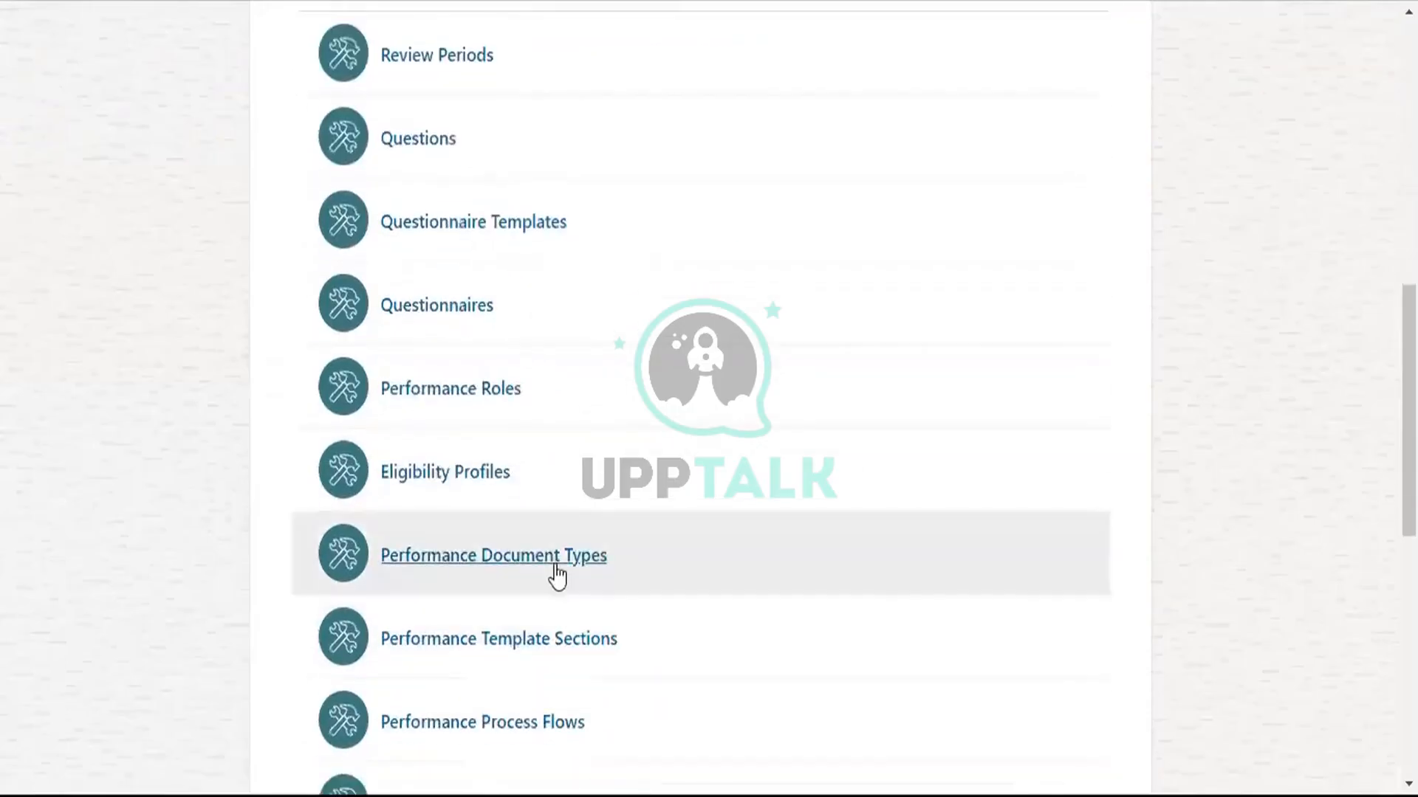
{"action": "left_click", "coordinate": [550, 559]}
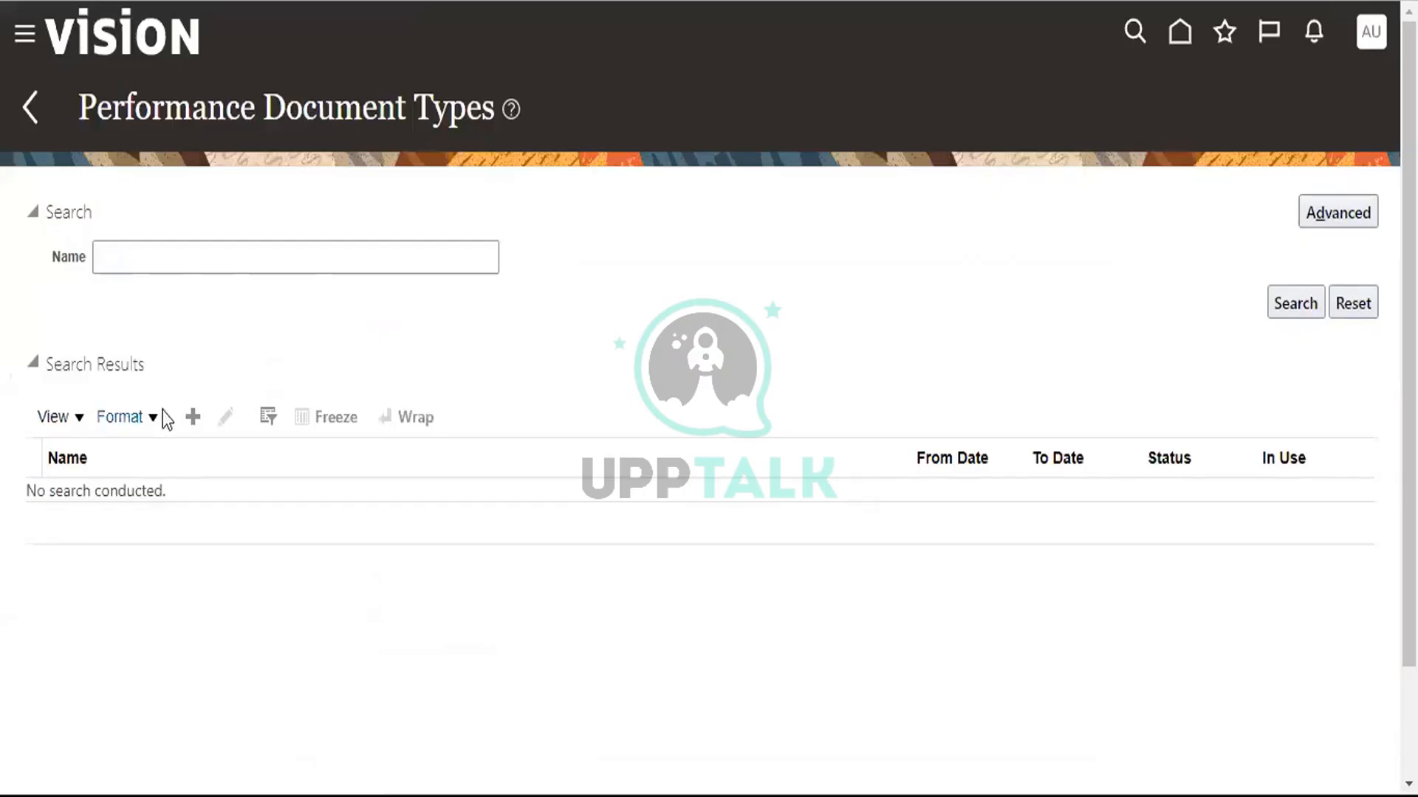
Step: Create a new performance document type and name it "US_performance document type"
{"action": "left_click", "coordinate": [192, 417]}
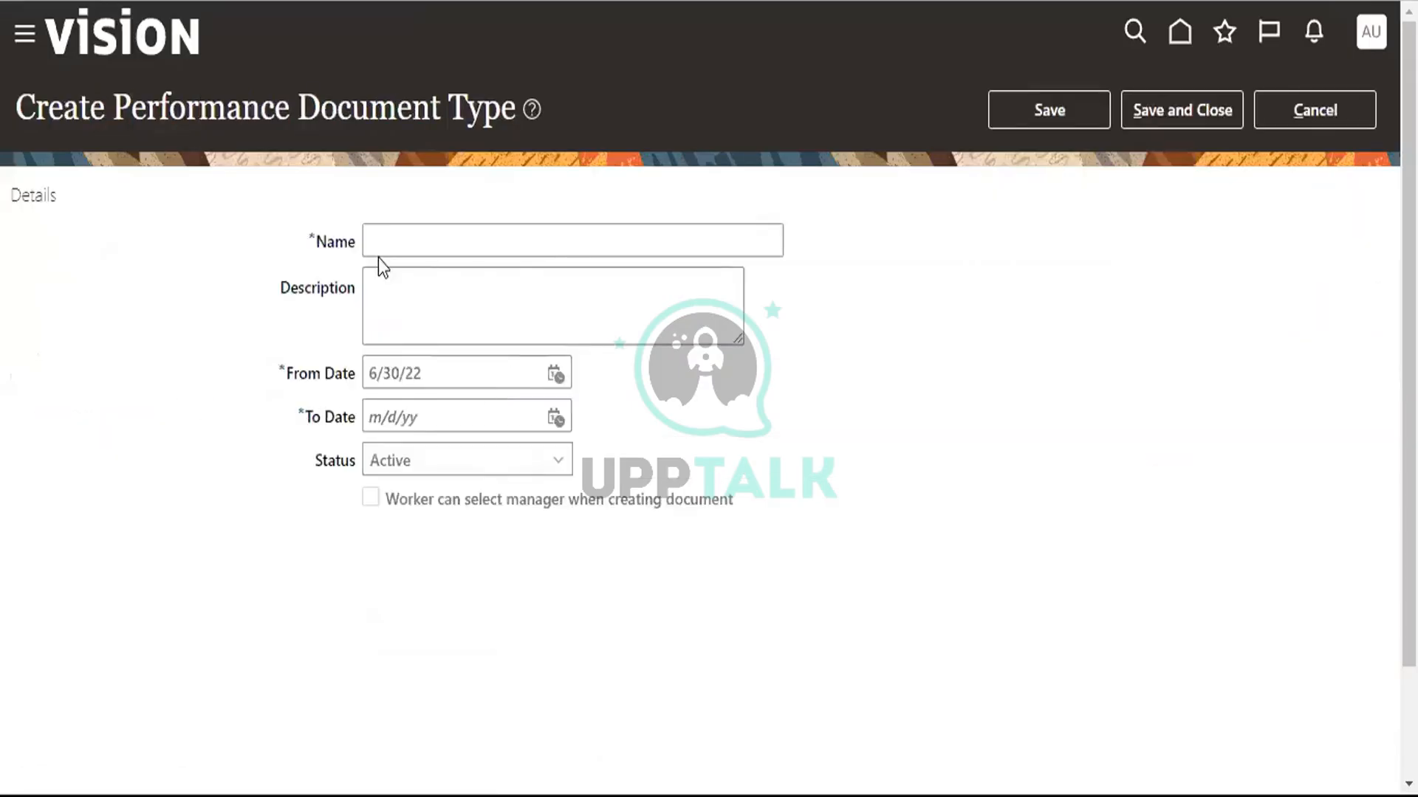
{"action": "left_click", "coordinate": [378, 256]}
{"action": "type", "text": "US"}
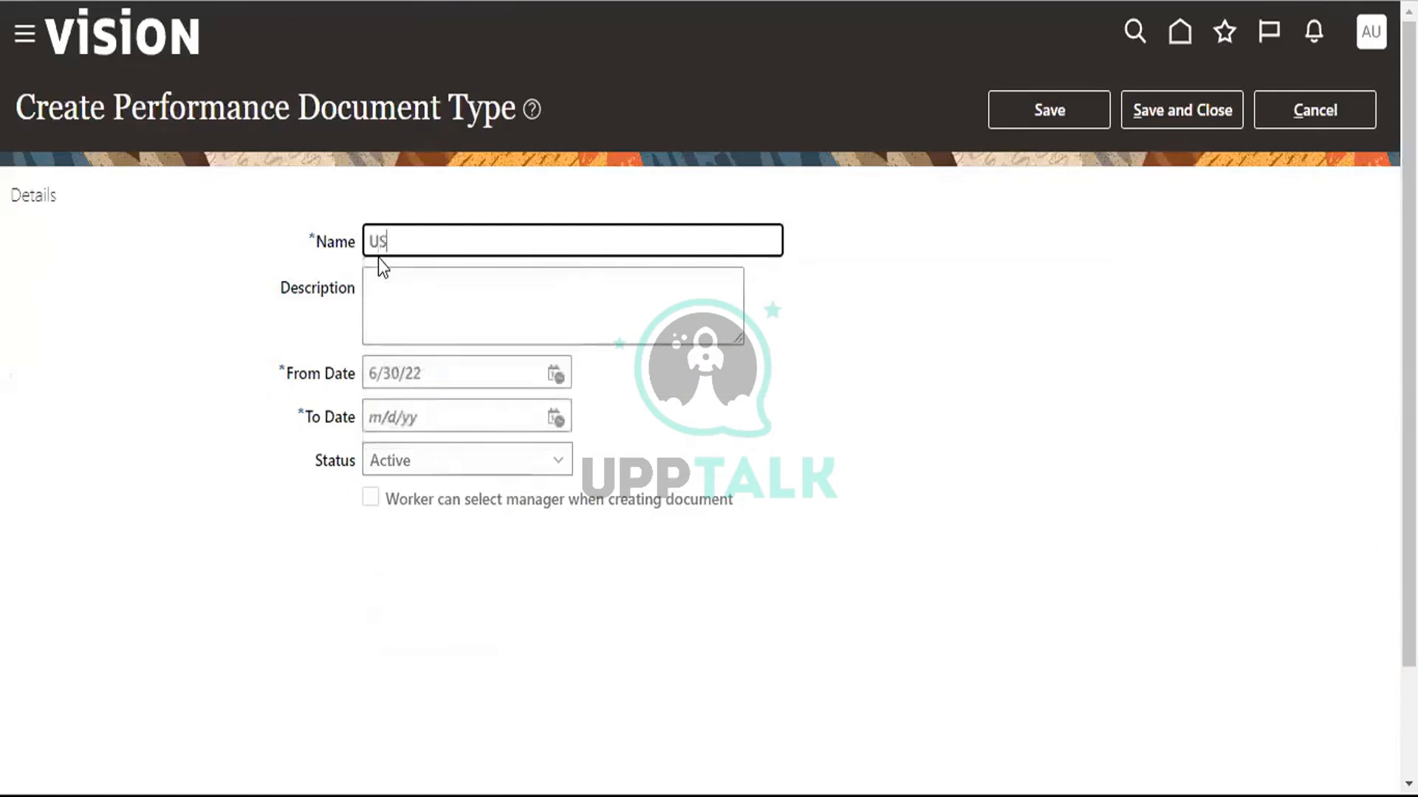
{"action": "type", "text": "_per"}
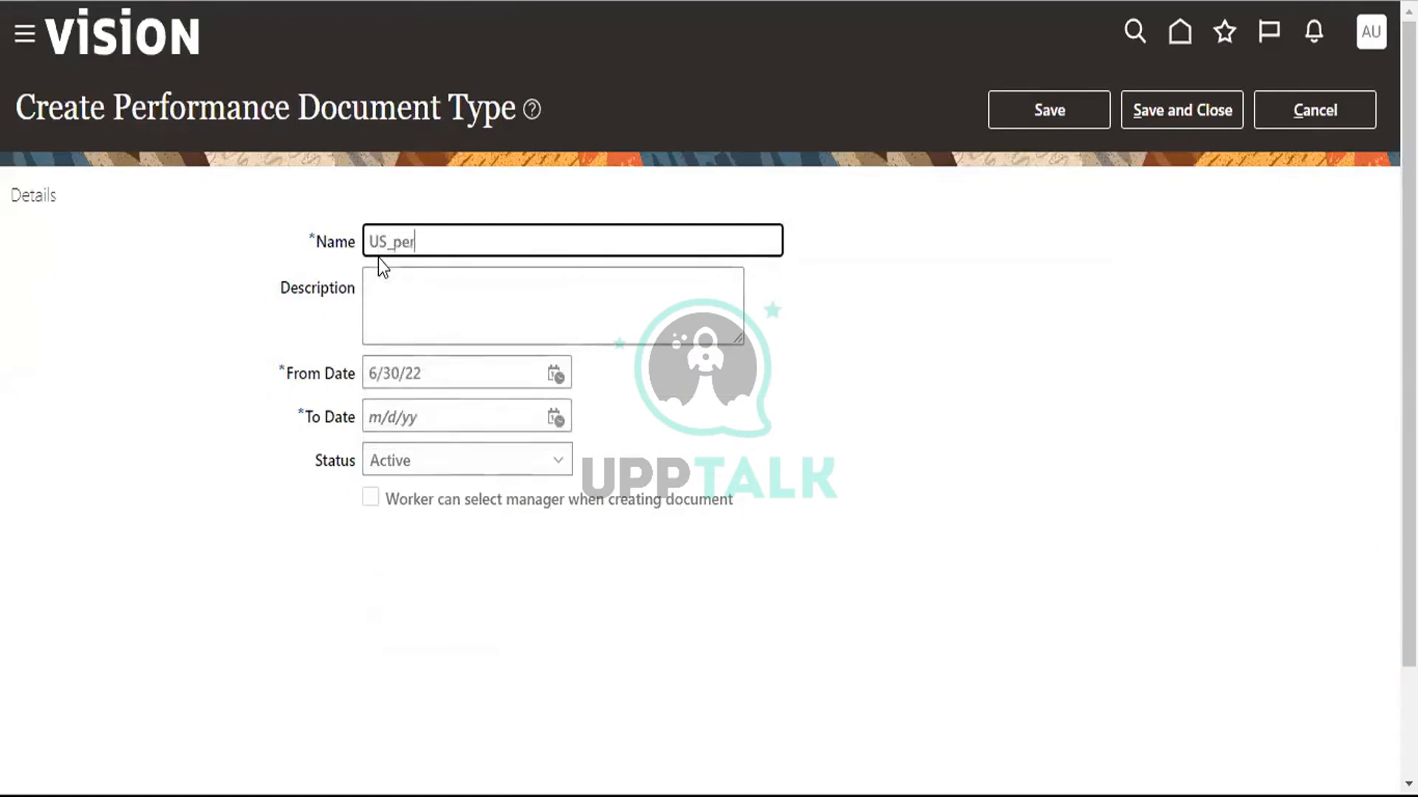
{"action": "type", "text": "formance docy"}
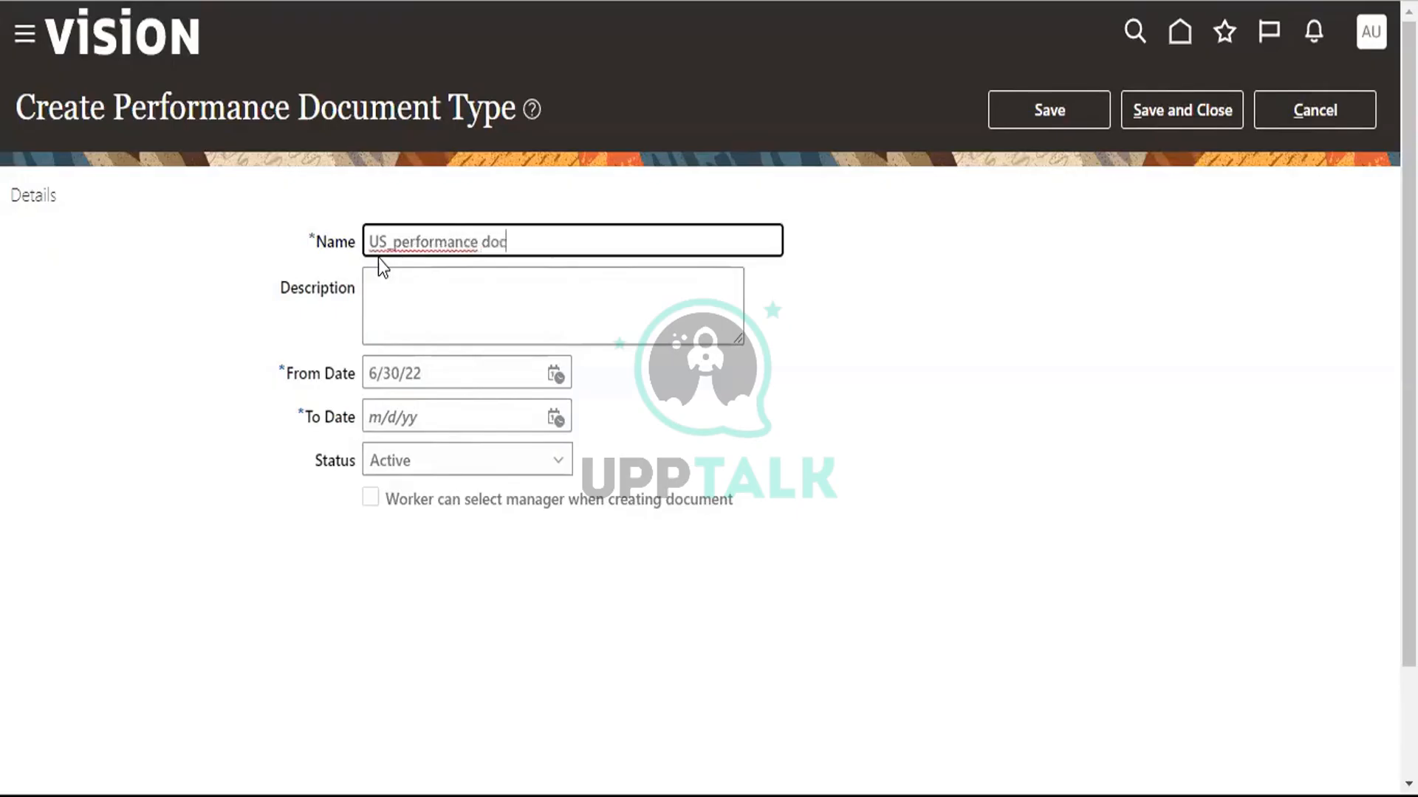
{"action": "key", "text": "BackSpace"}
{"action": "type", "text": "y"}
{"action": "key", "text": "BackSpace"}
{"action": "type", "text": "y"}
{"action": "key", "text": "BackSpace"}
{"action": "type", "text": "ument ype"}
{"action": "key", "text": "BackSpace"}
{"action": "key", "text": "BackSpace"}
{"action": "key", "text": "BackSpace"}
{"action": "type", "text": "ype"}
{"action": "key", "text": "BackSpace"}
{"action": "key", "text": "BackSpace"}
{"action": "key", "text": "BackSpace"}
{"action": "type", "text": "type"}
Step: Set the document type's From Date to 6/1/22 and To Date to 6/30/22, and save and close it
{"action": "left_click", "coordinate": [556, 375]}
{"action": "left_click", "coordinate": [690, 488]}
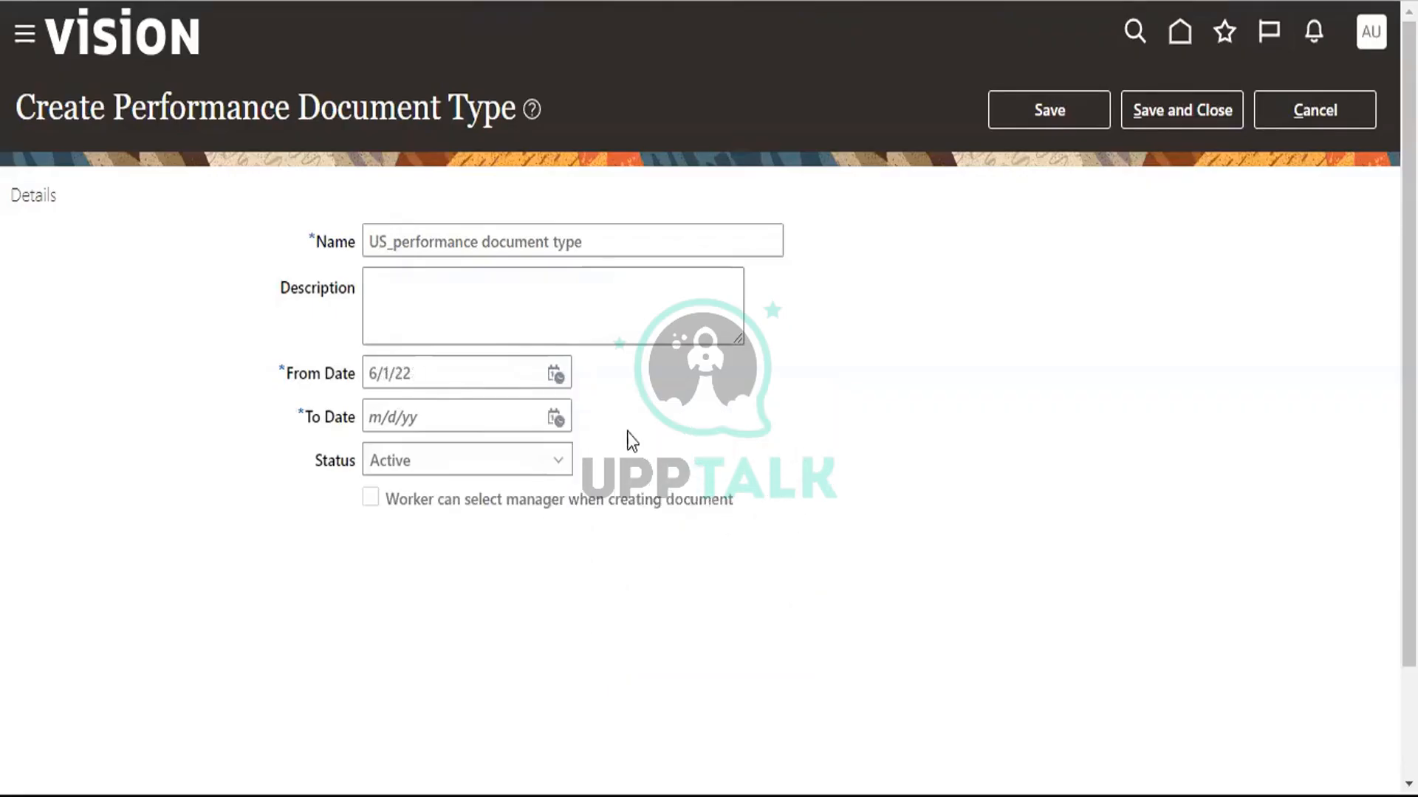
{"action": "left_click", "coordinate": [556, 418]}
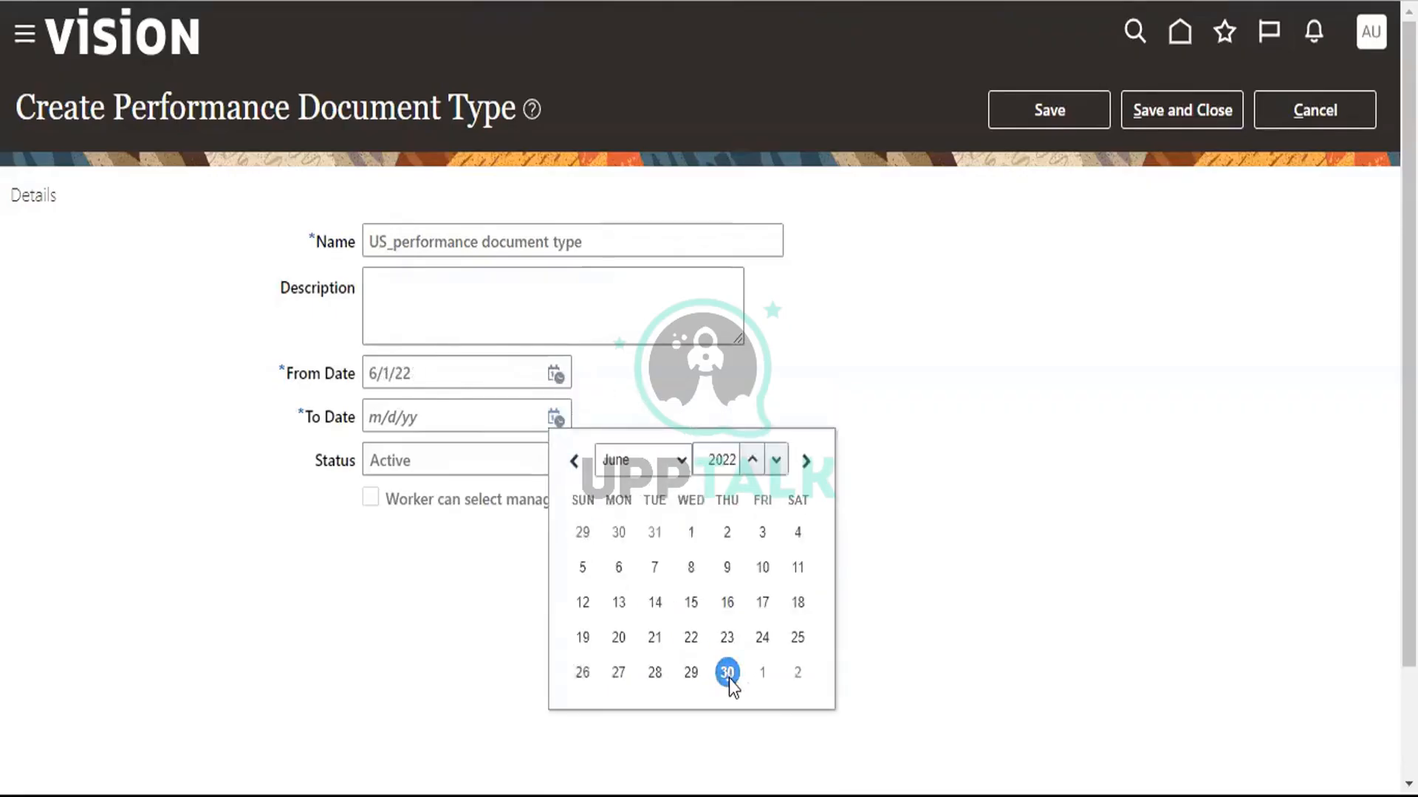
{"action": "left_click", "coordinate": [727, 671]}
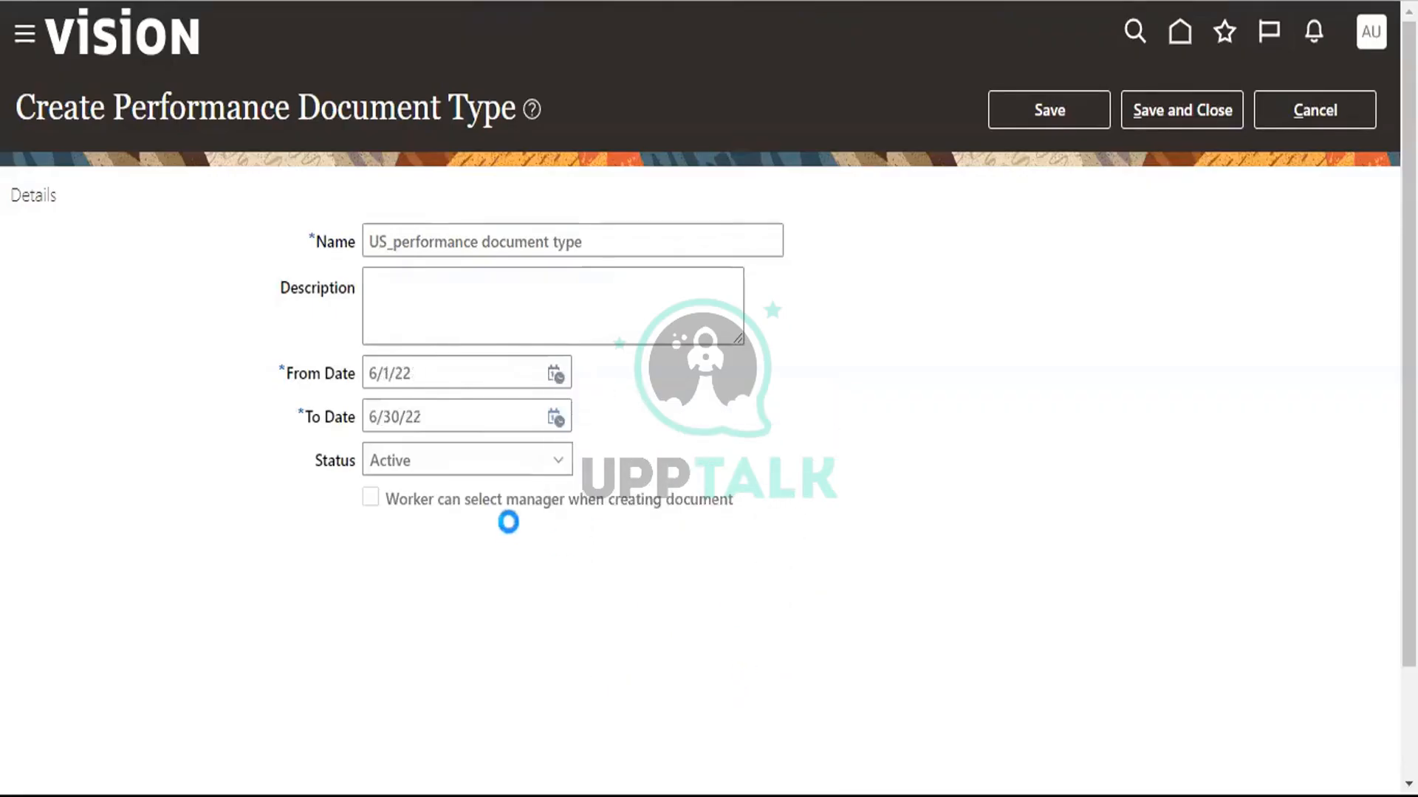
{"action": "left_click", "coordinate": [1156, 113]}
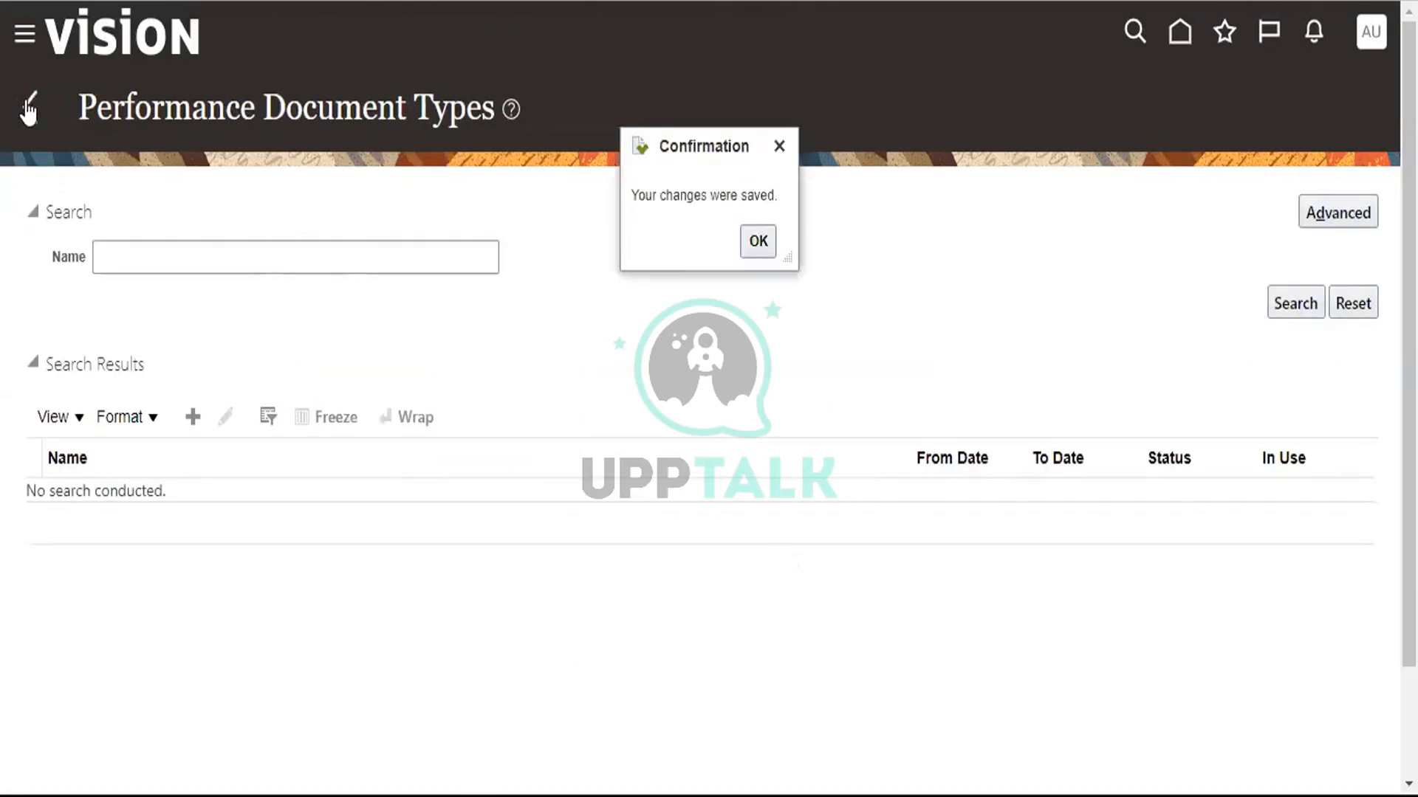
Step: Return to the Performance task list and open the Performance Template Sections setup task
{"action": "left_click", "coordinate": [30, 110]}
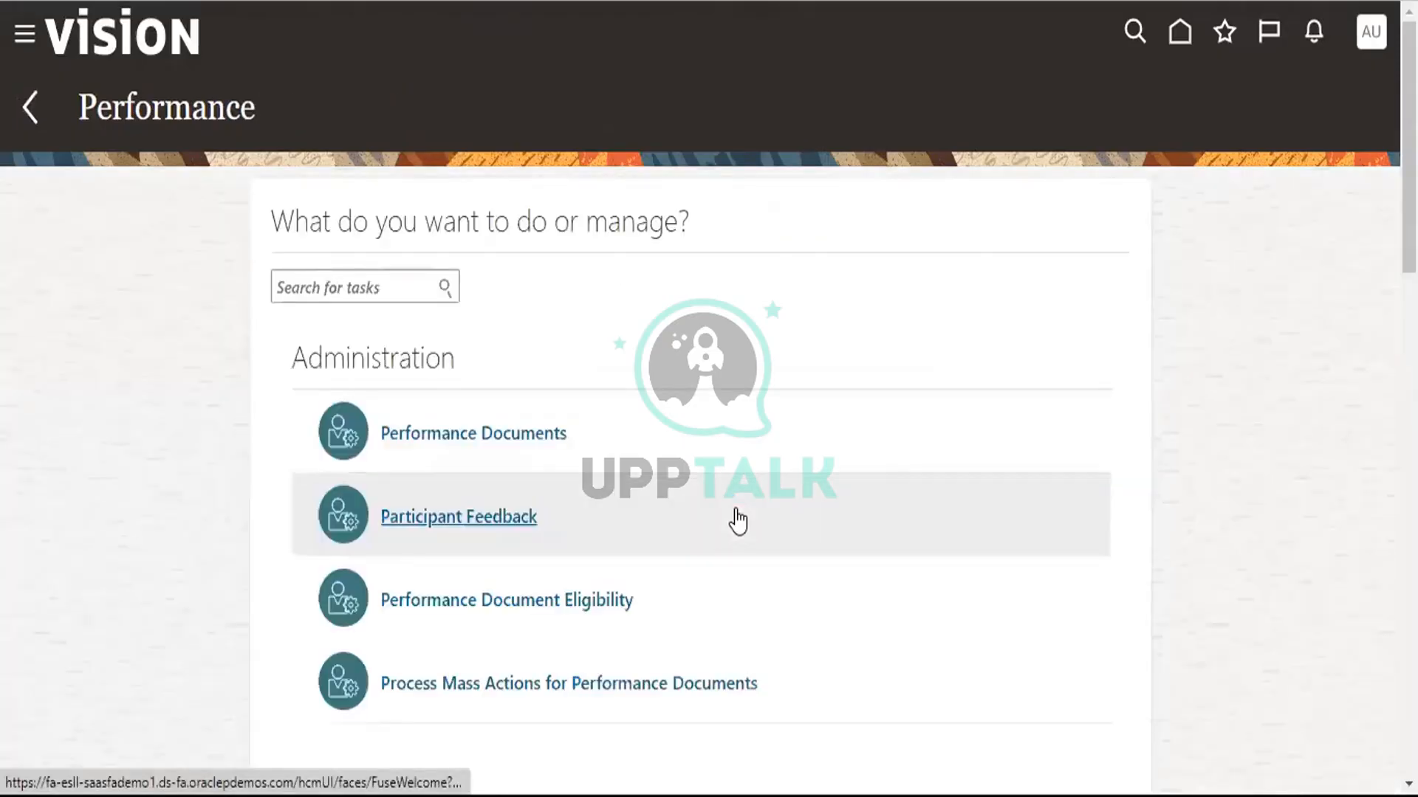
{"action": "scroll", "coordinate": [738, 522], "scroll_direction": "down", "scroll_amount": 10}
{"action": "left_click", "coordinate": [955, 449]}
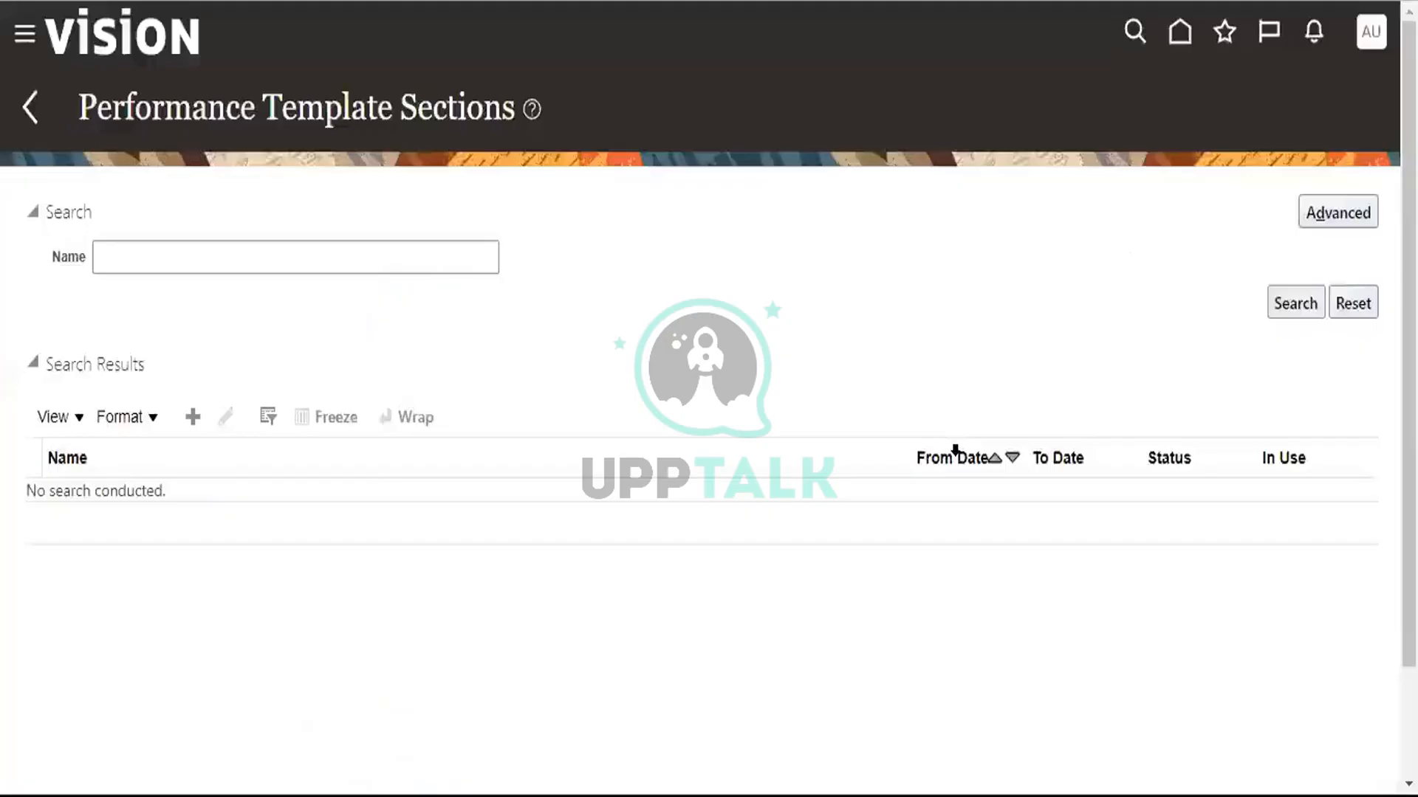
Step: Create a new performance template section and name it "US_Performance template section"
{"action": "left_click", "coordinate": [191, 433]}
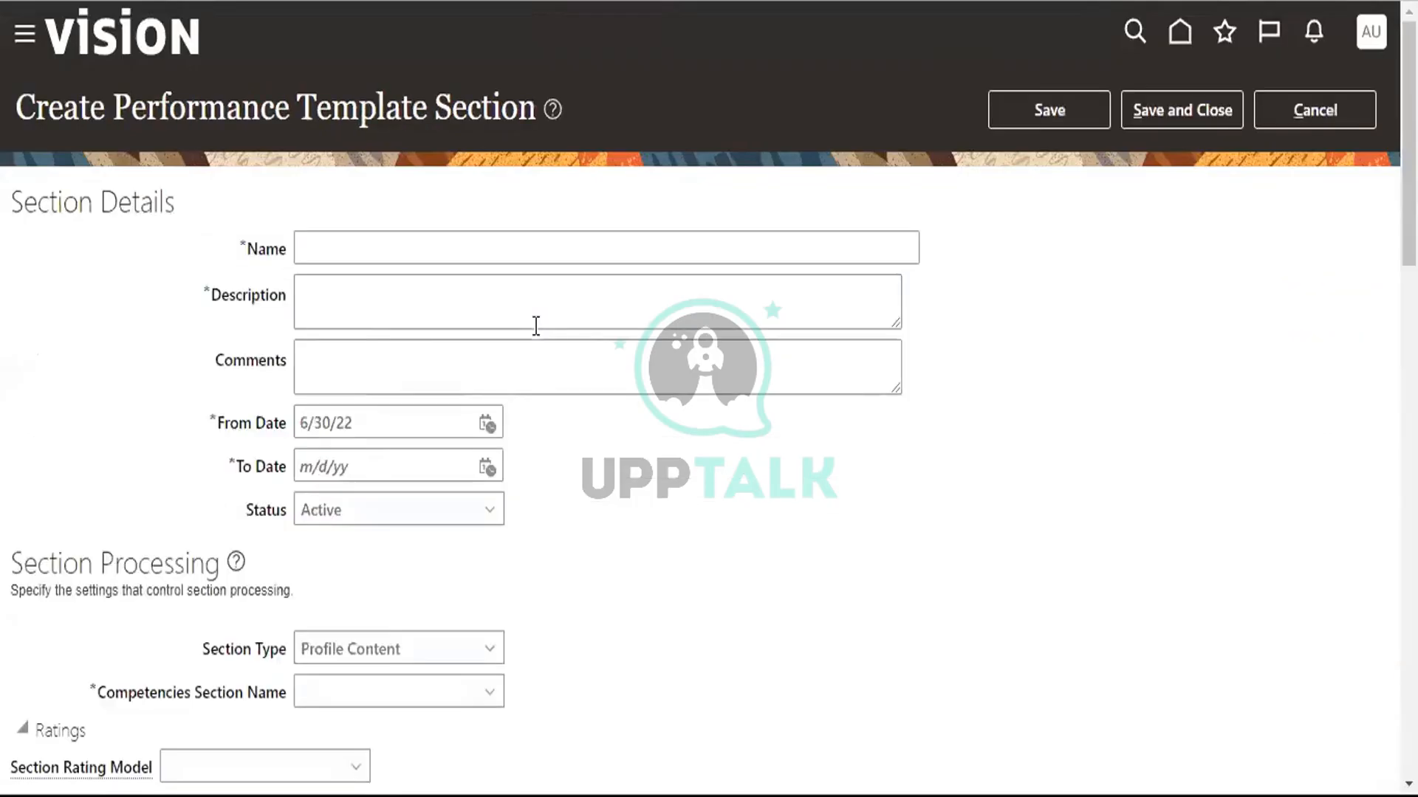
{"action": "left_click", "coordinate": [353, 256]}
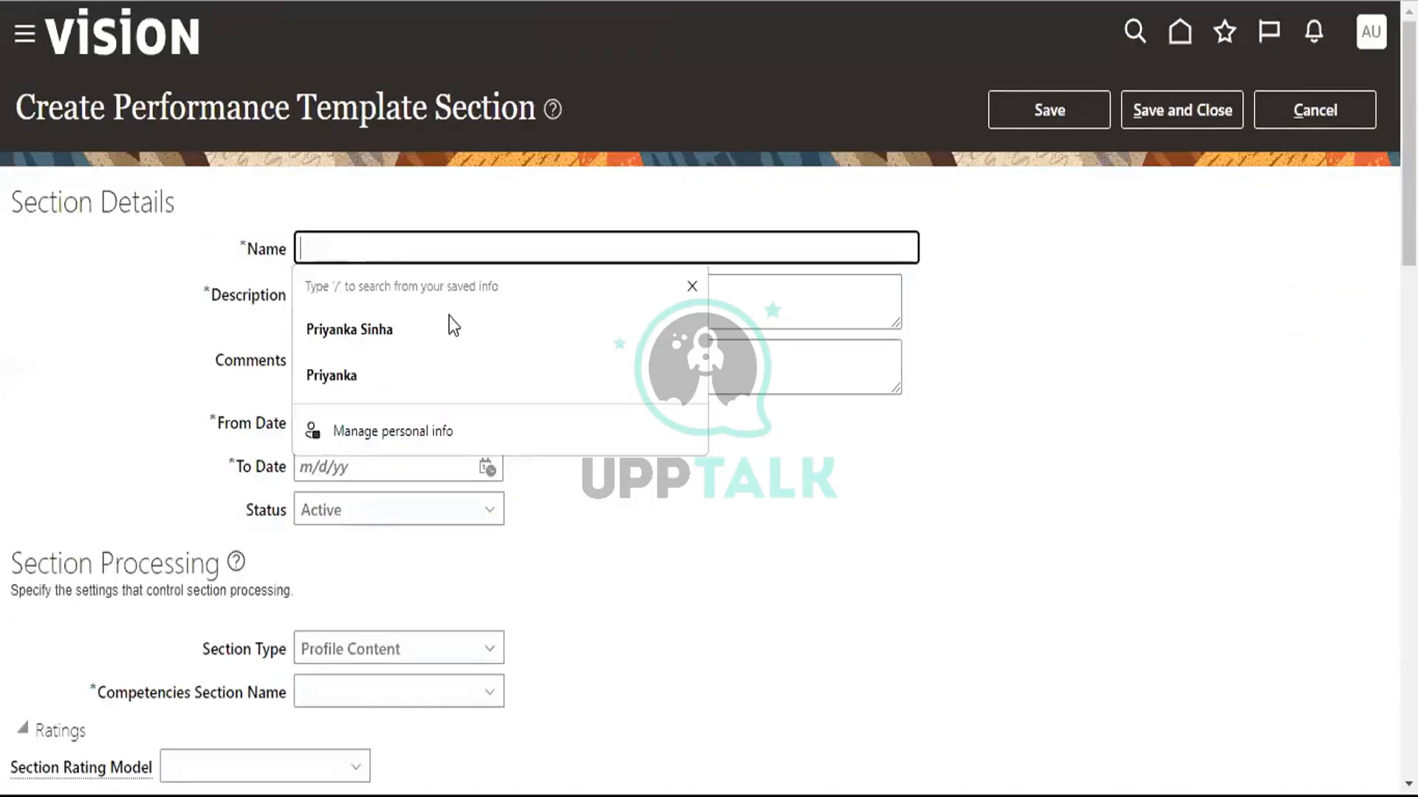
{"action": "type", "text": "U"}
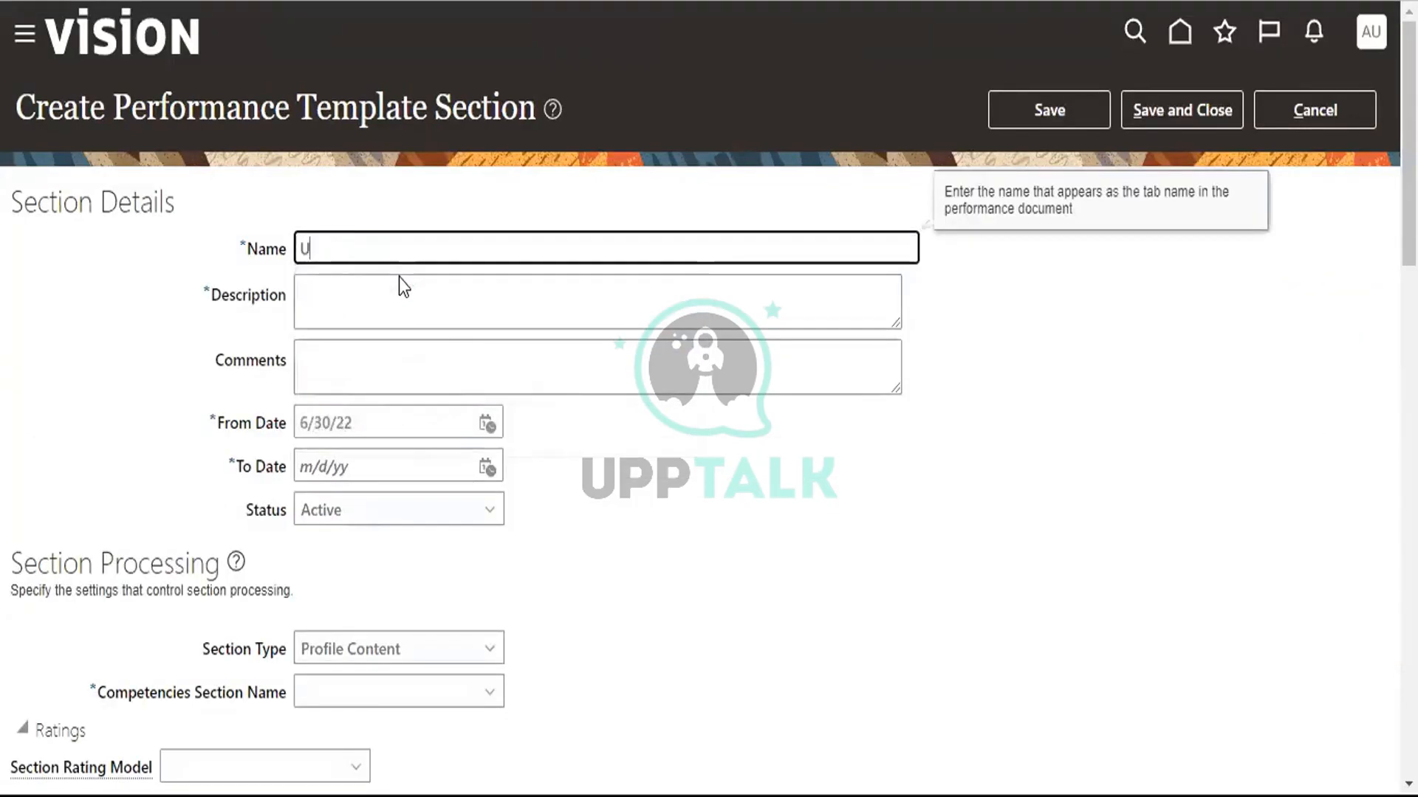
{"action": "type", "text": "S_Performance tem"}
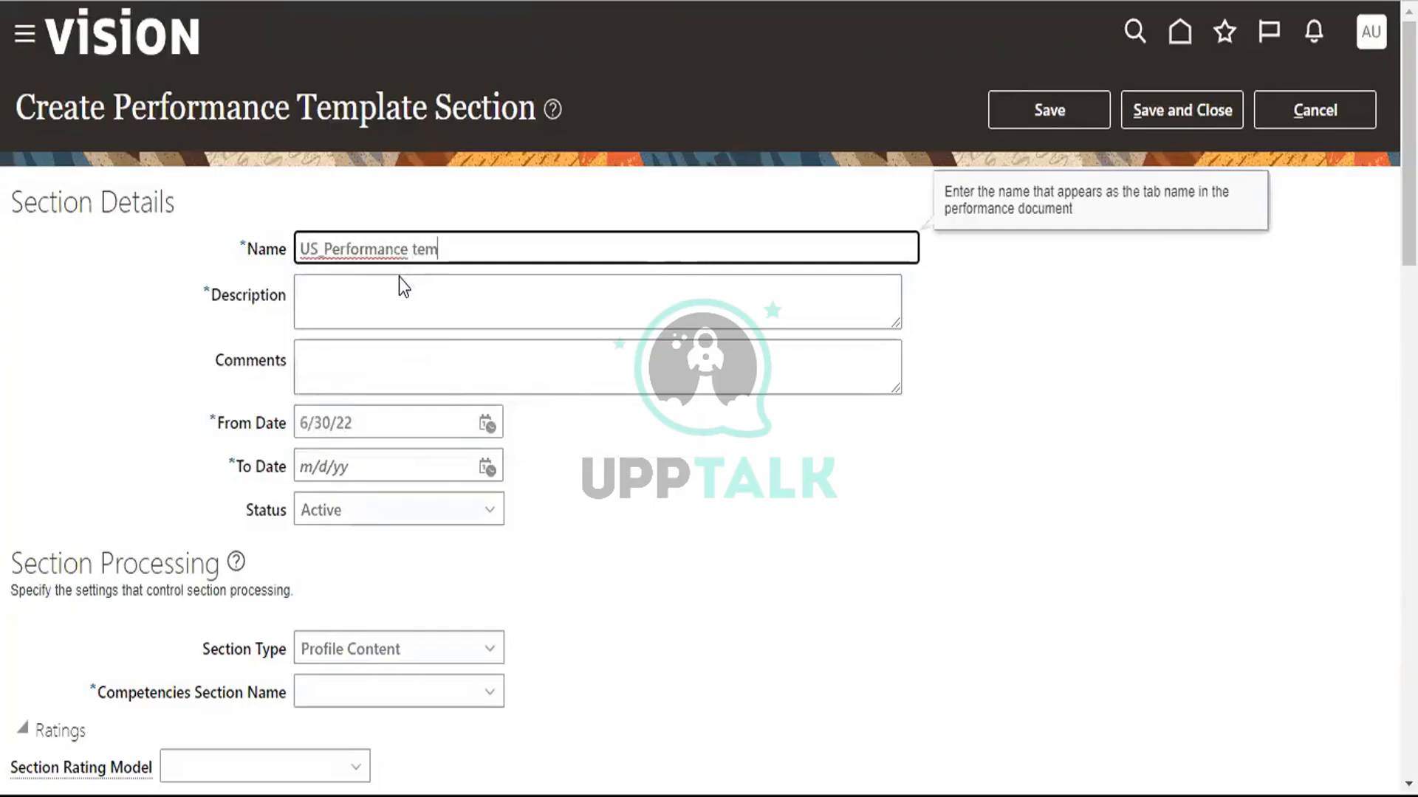
{"action": "type", "text": "late"}
{"action": "key", "text": "BackSpace"}
{"action": "key", "text": "BackSpace"}
{"action": "key", "text": "BackSpace"}
{"action": "key", "text": "BackSpace"}
{"action": "type", "text": "plae s"}
{"action": "key", "text": "BackSpace"}
{"action": "key", "text": "BackSpace"}
{"action": "key", "text": "BackSpace"}
{"action": "type", "text": "e s"}
{"action": "key", "text": "BackSpace"}
{"action": "key", "text": "BackSpace"}
{"action": "key", "text": "BackSpace"}
{"action": "type", "text": "te secion"}
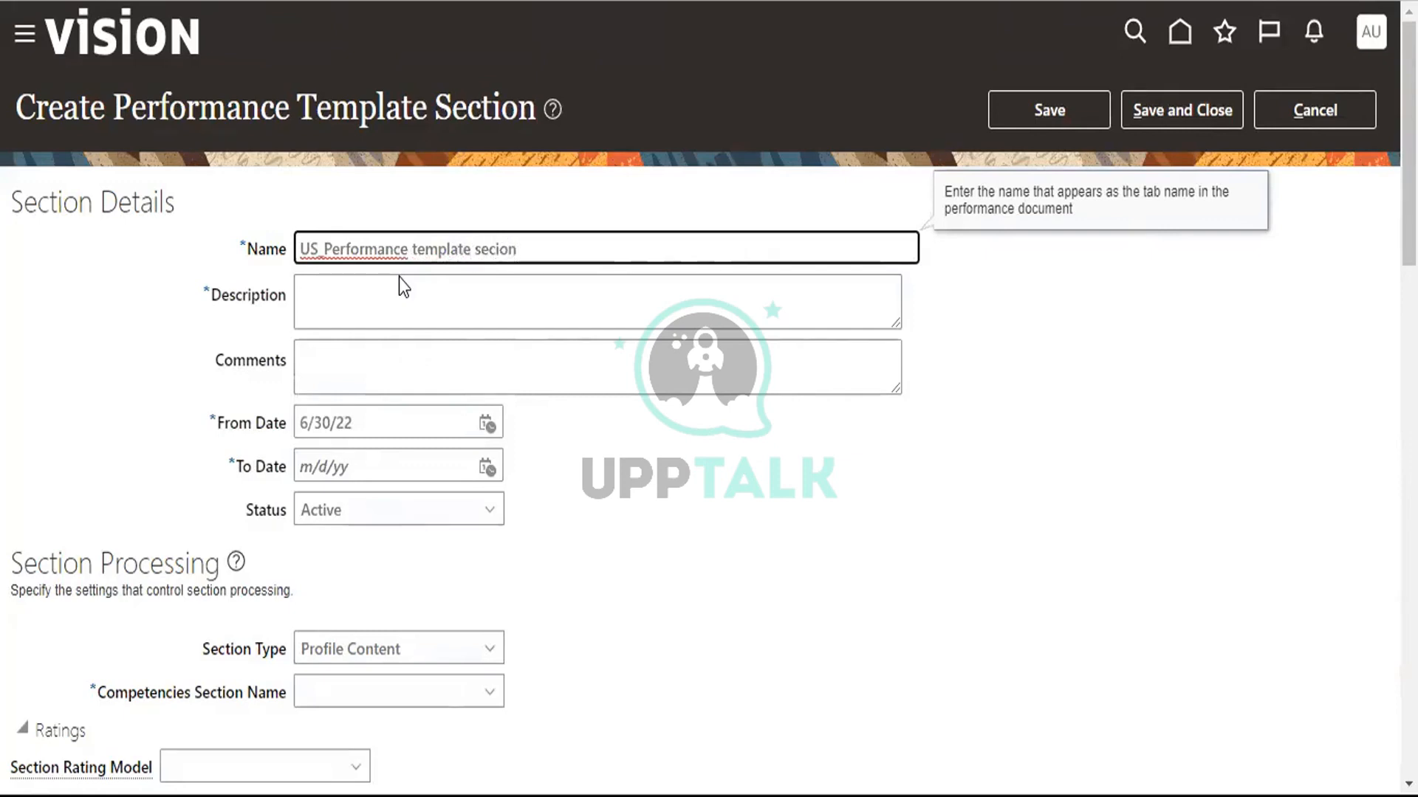
{"action": "double_click", "coordinate": [506, 254]}
{"action": "left_click", "coordinate": [506, 255]}
{"action": "right_click", "coordinate": [506, 255]}
{"action": "left_click", "coordinate": [547, 198]}
{"action": "left_click", "coordinate": [339, 358]}
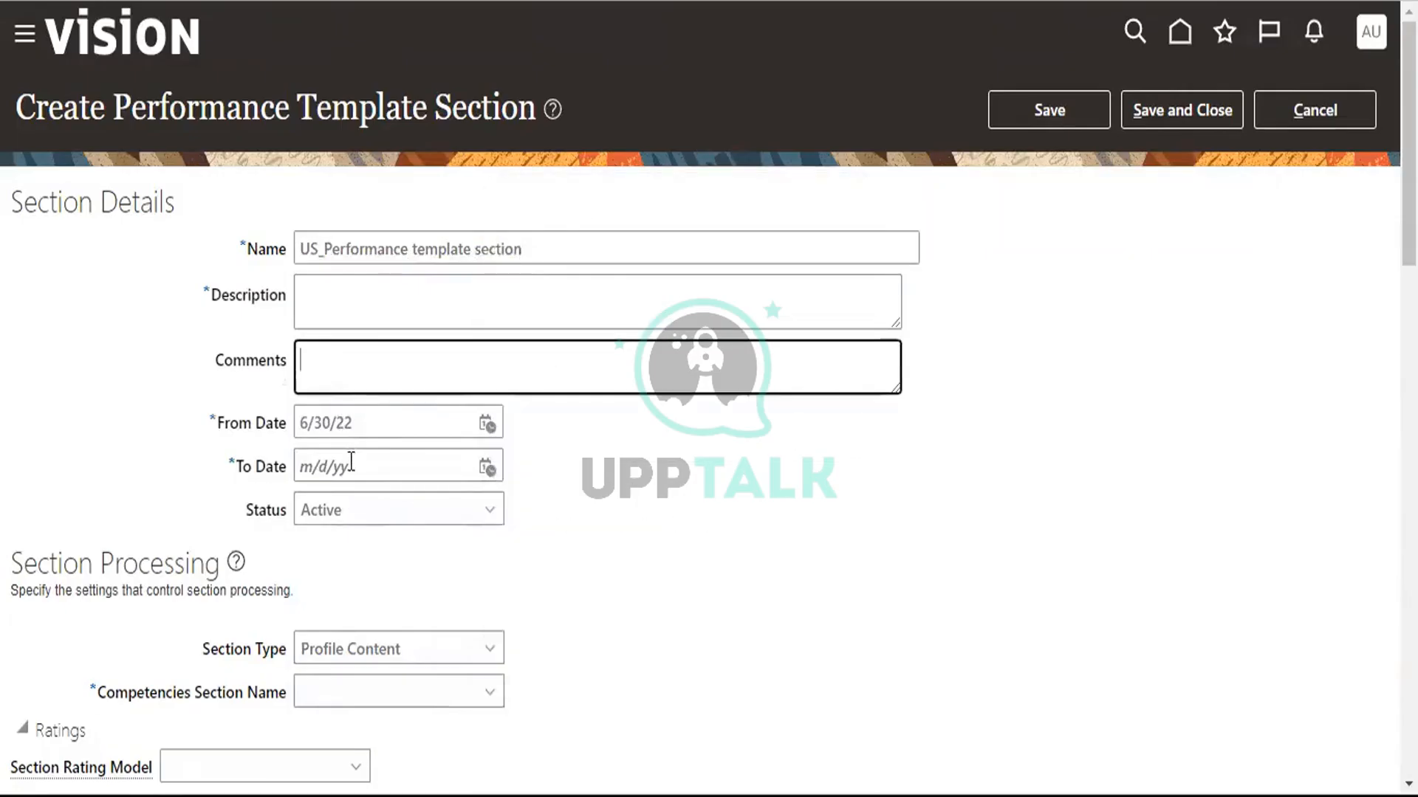
Step: Set the template section's From Date to 6/1/22 and its To Date to 12/31/22
{"action": "left_click", "coordinate": [487, 423]}
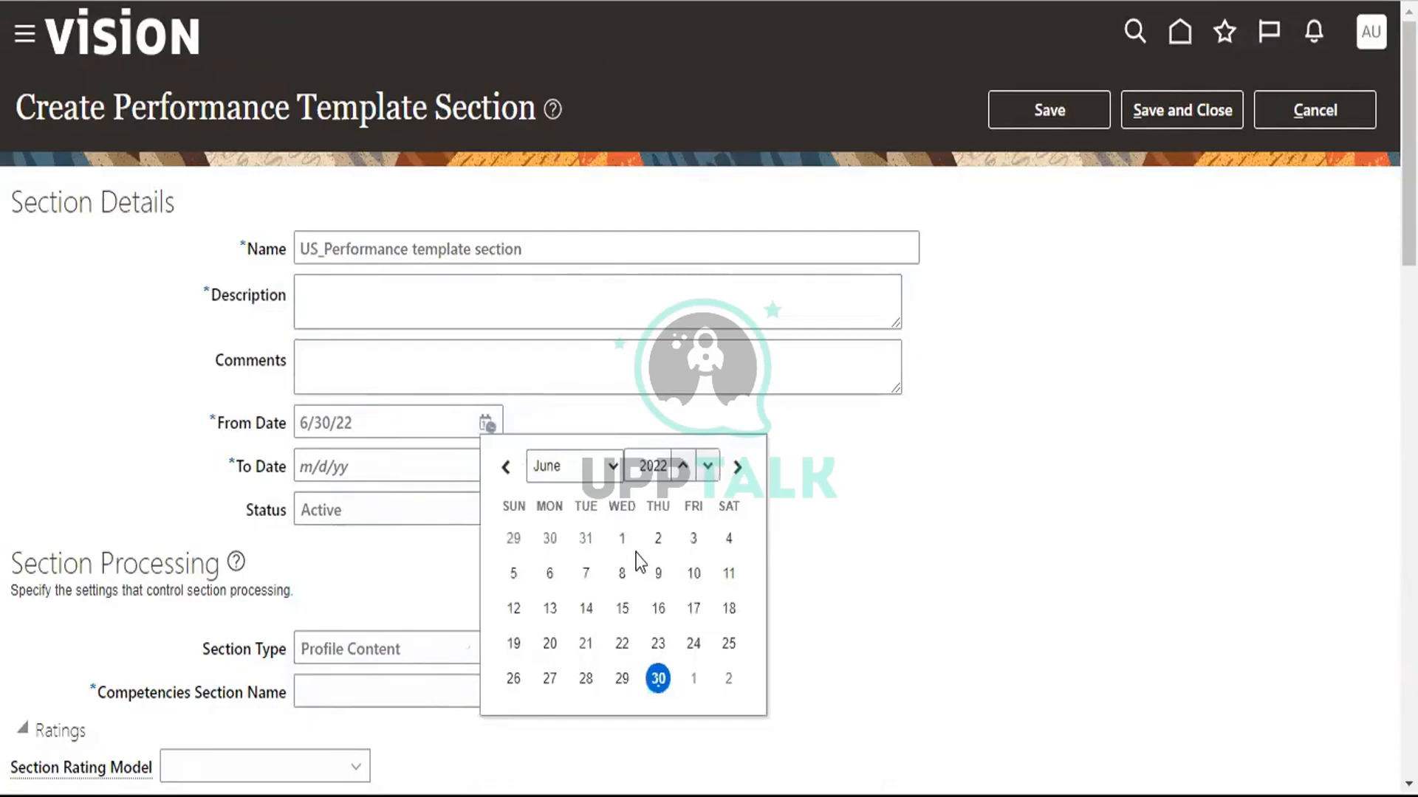
{"action": "left_click", "coordinate": [622, 539]}
{"action": "left_click", "coordinate": [487, 466]}
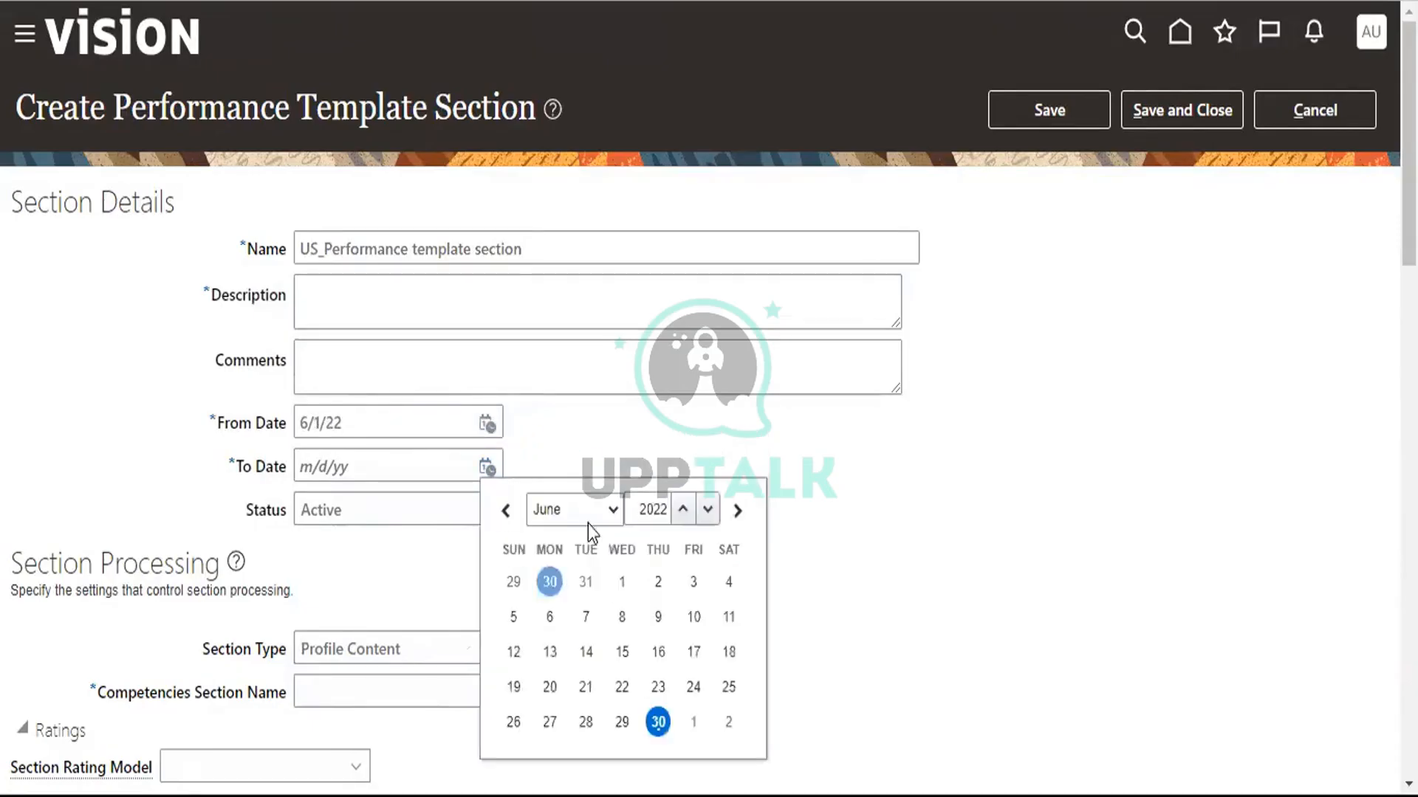
{"action": "left_click", "coordinate": [593, 509]}
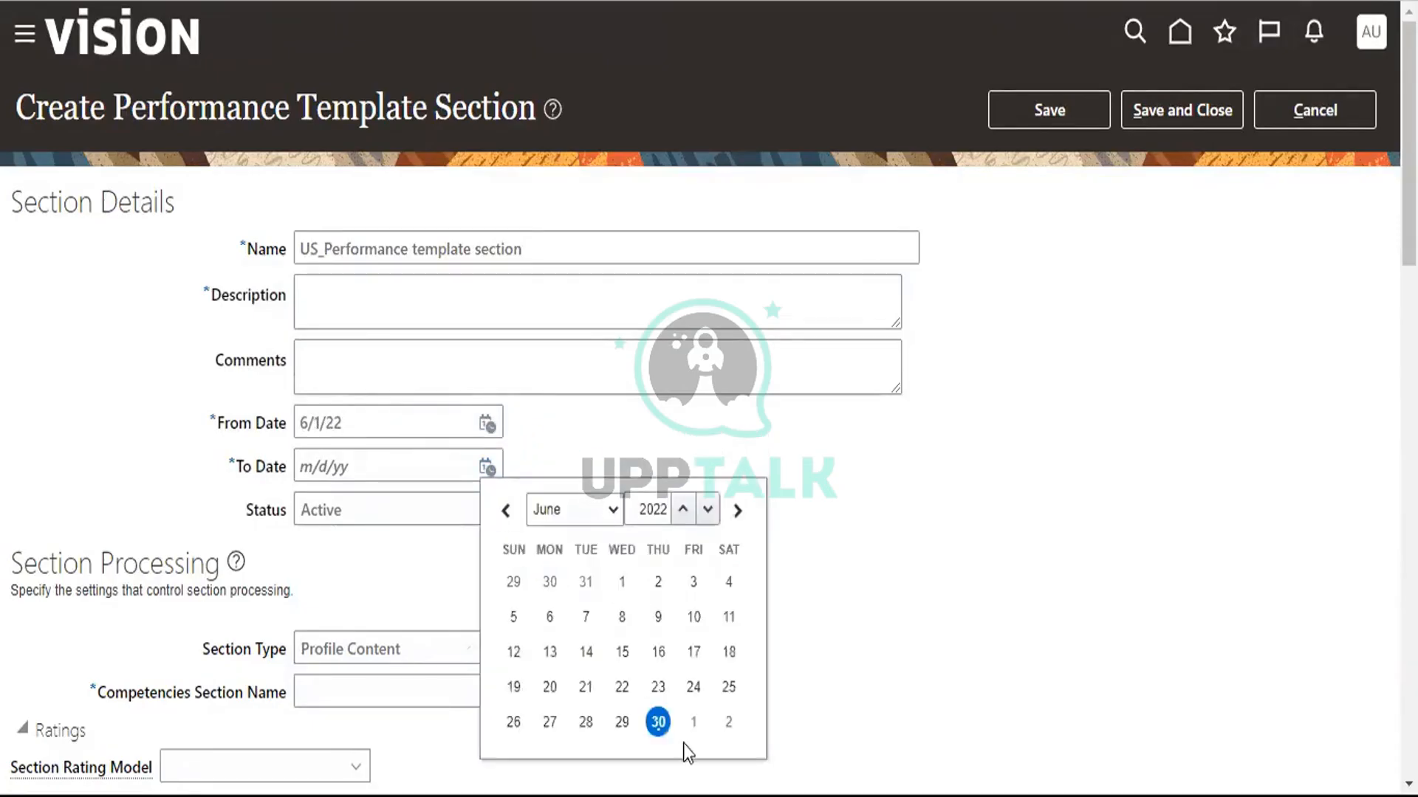
{"action": "left_click", "coordinate": [683, 750]}
{"action": "left_click", "coordinate": [731, 728]}
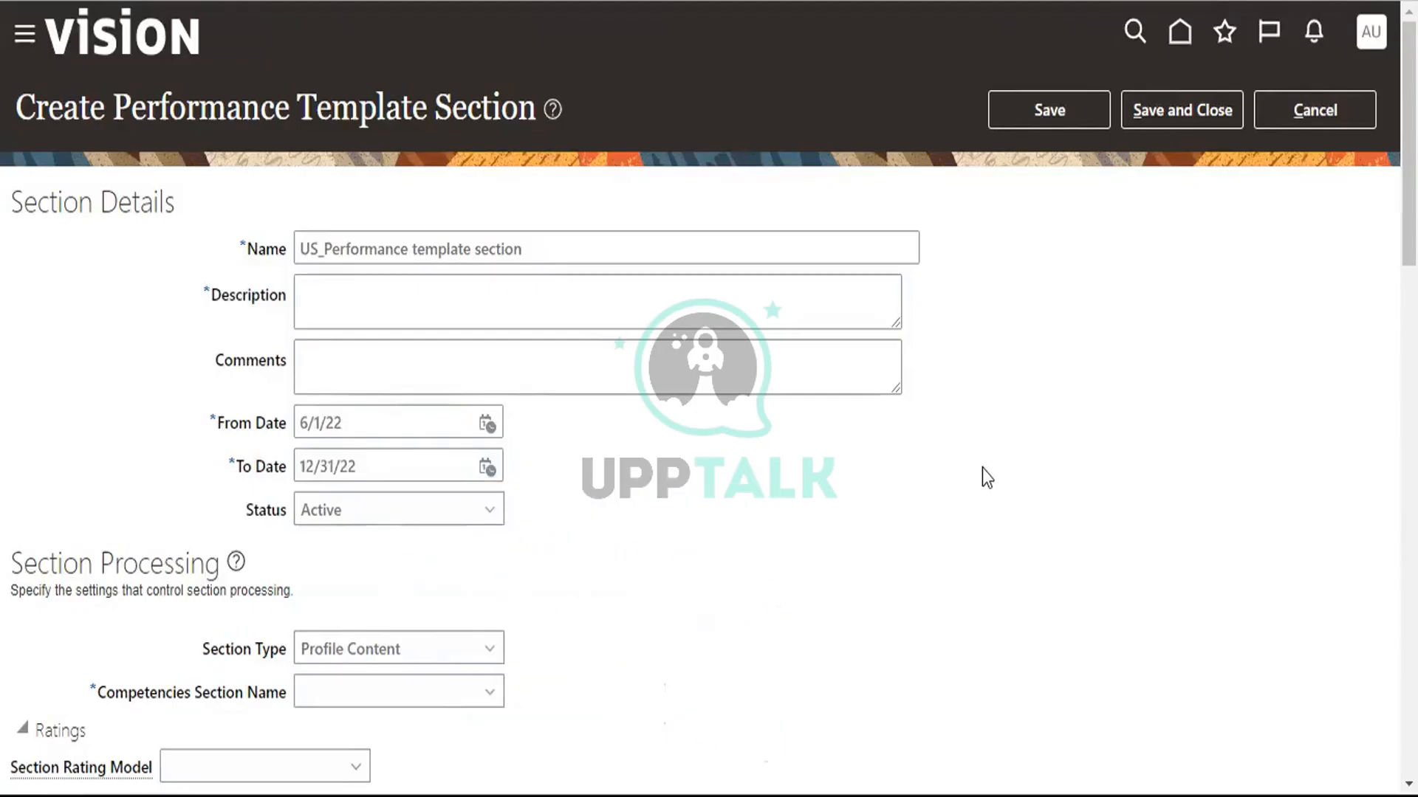
Step: Set the section type of the template section to Performance Goals
{"action": "scroll", "coordinate": [984, 477], "scroll_direction": "down", "scroll_amount": 2}
{"action": "left_click", "coordinate": [433, 534]}
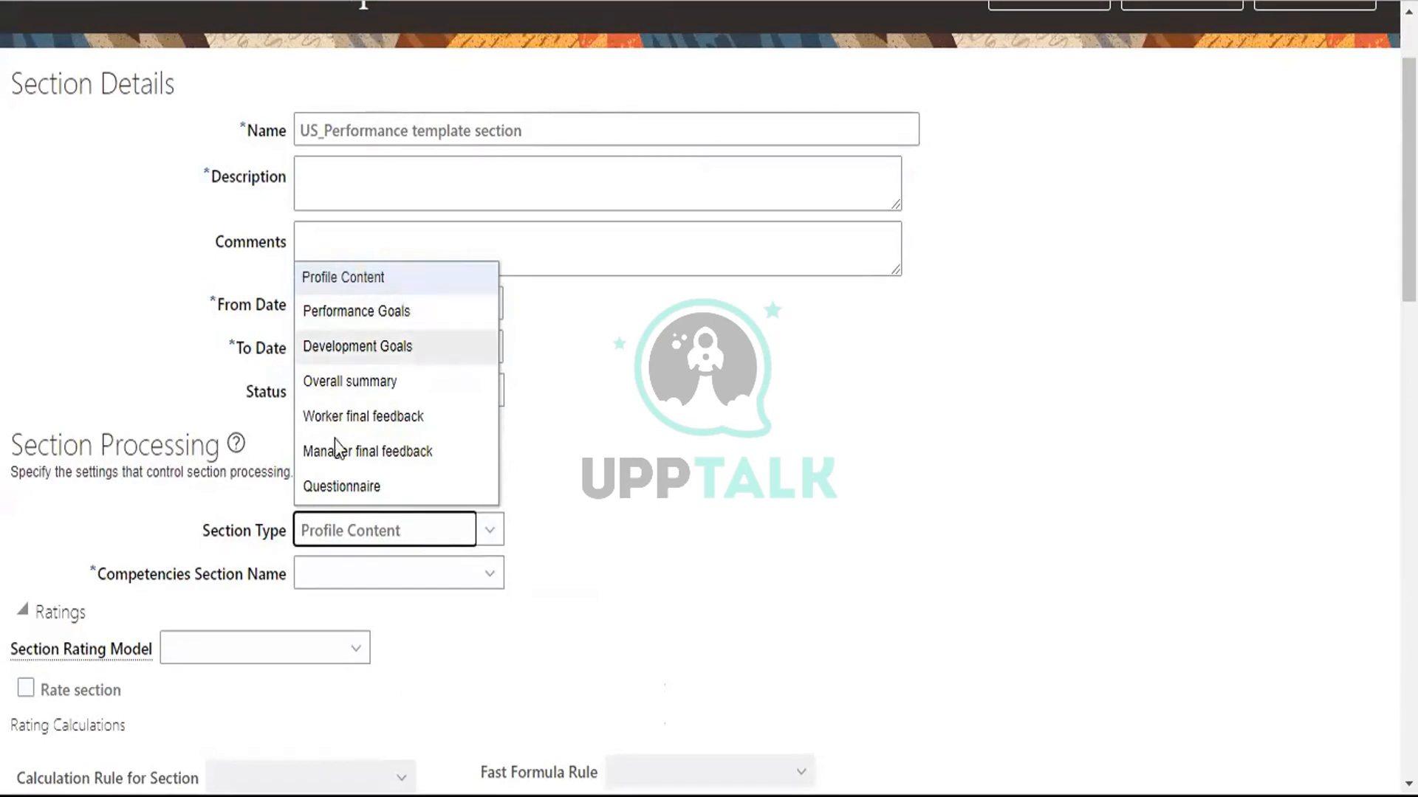
{"action": "left_click", "coordinate": [420, 313]}
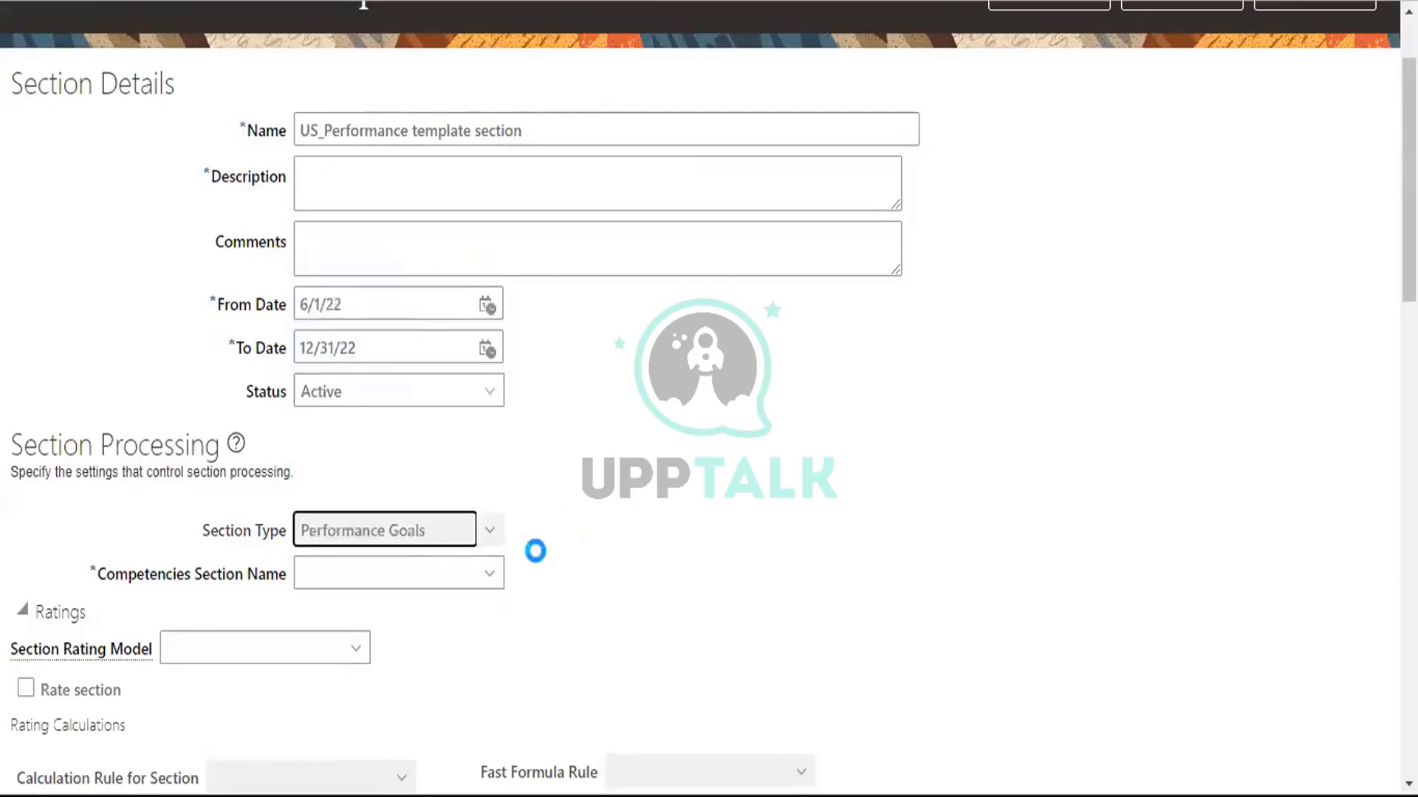
{"action": "left_click", "coordinate": [473, 577]}
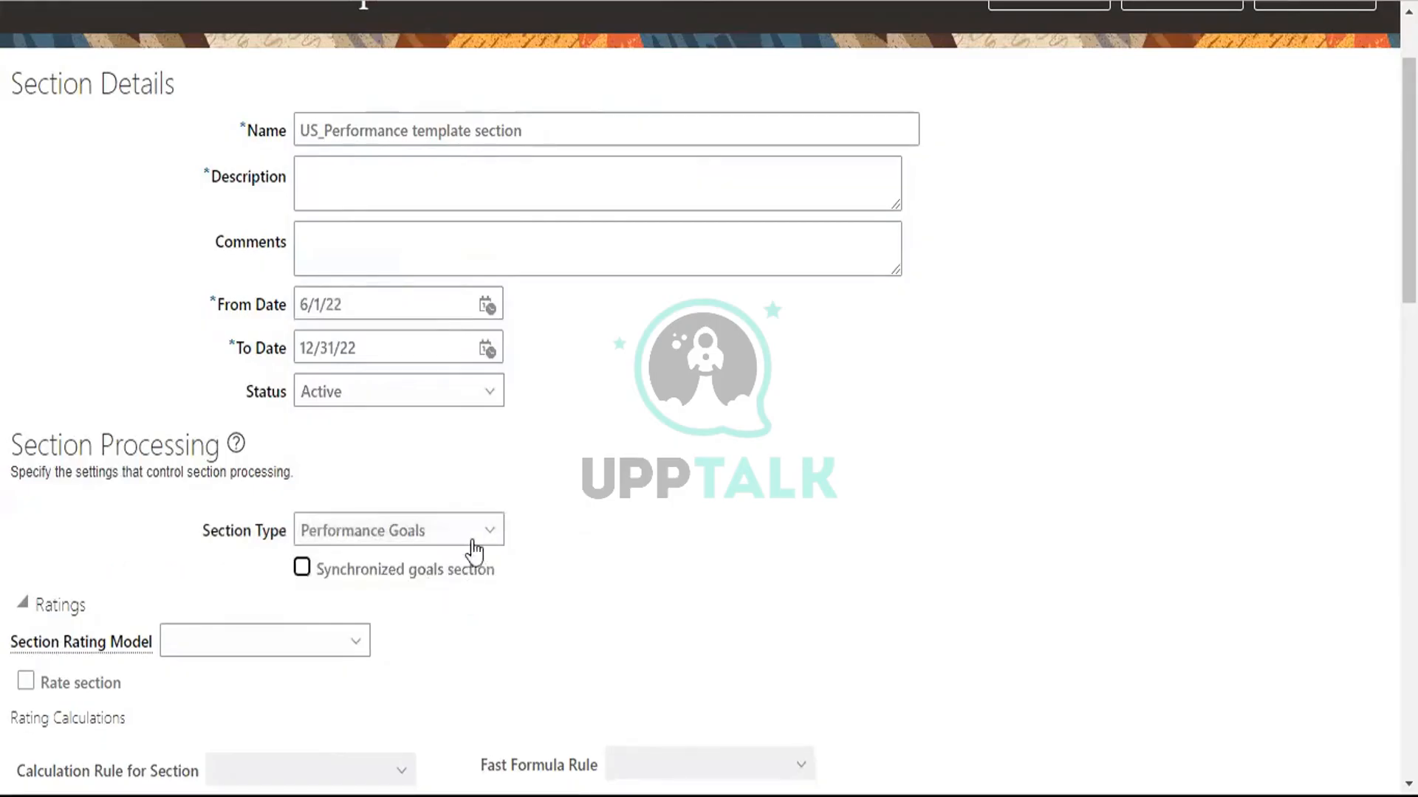
Step: Set the template section's section rating model to Evaluation Rating
{"action": "left_click", "coordinate": [308, 651]}
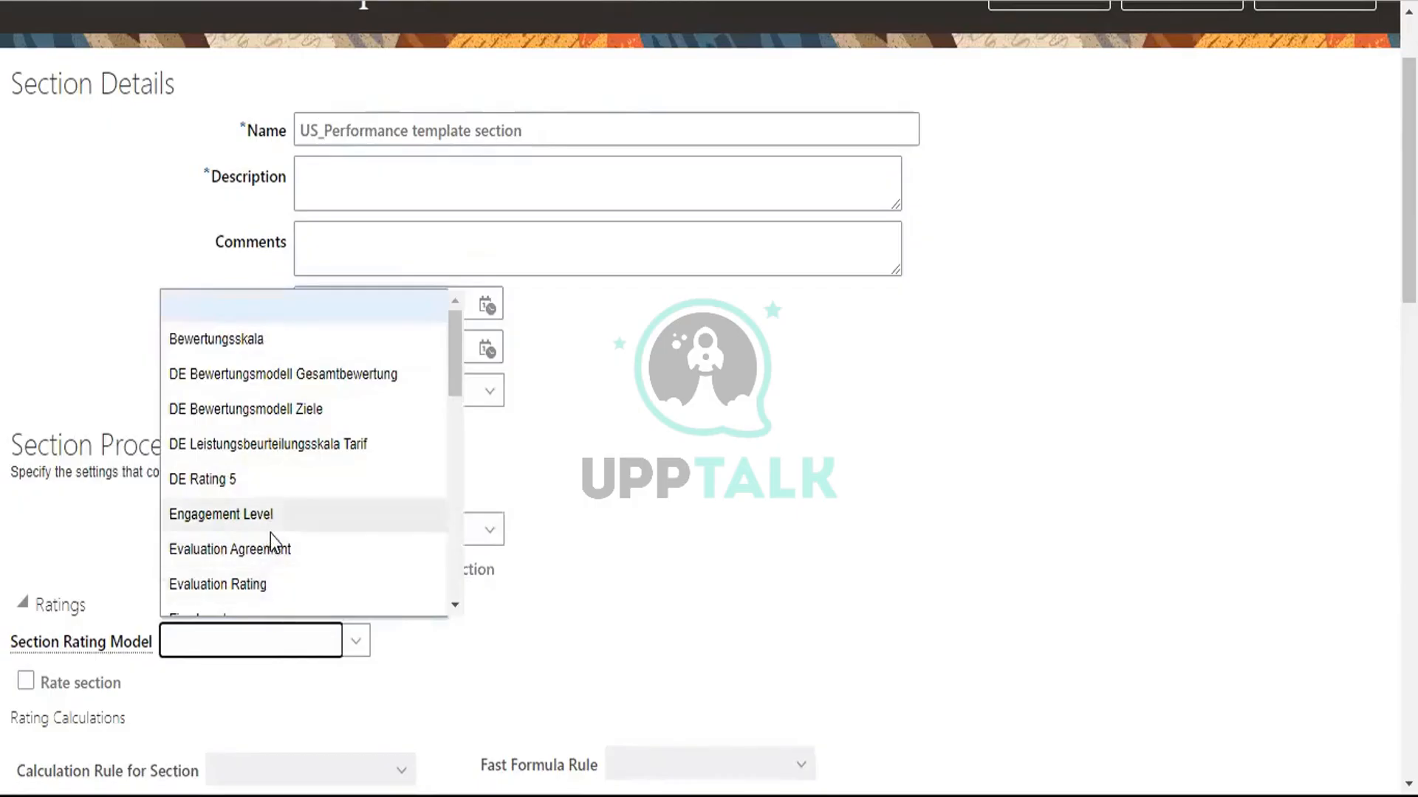
{"action": "scroll", "coordinate": [270, 534], "scroll_direction": "down", "scroll_amount": 1}
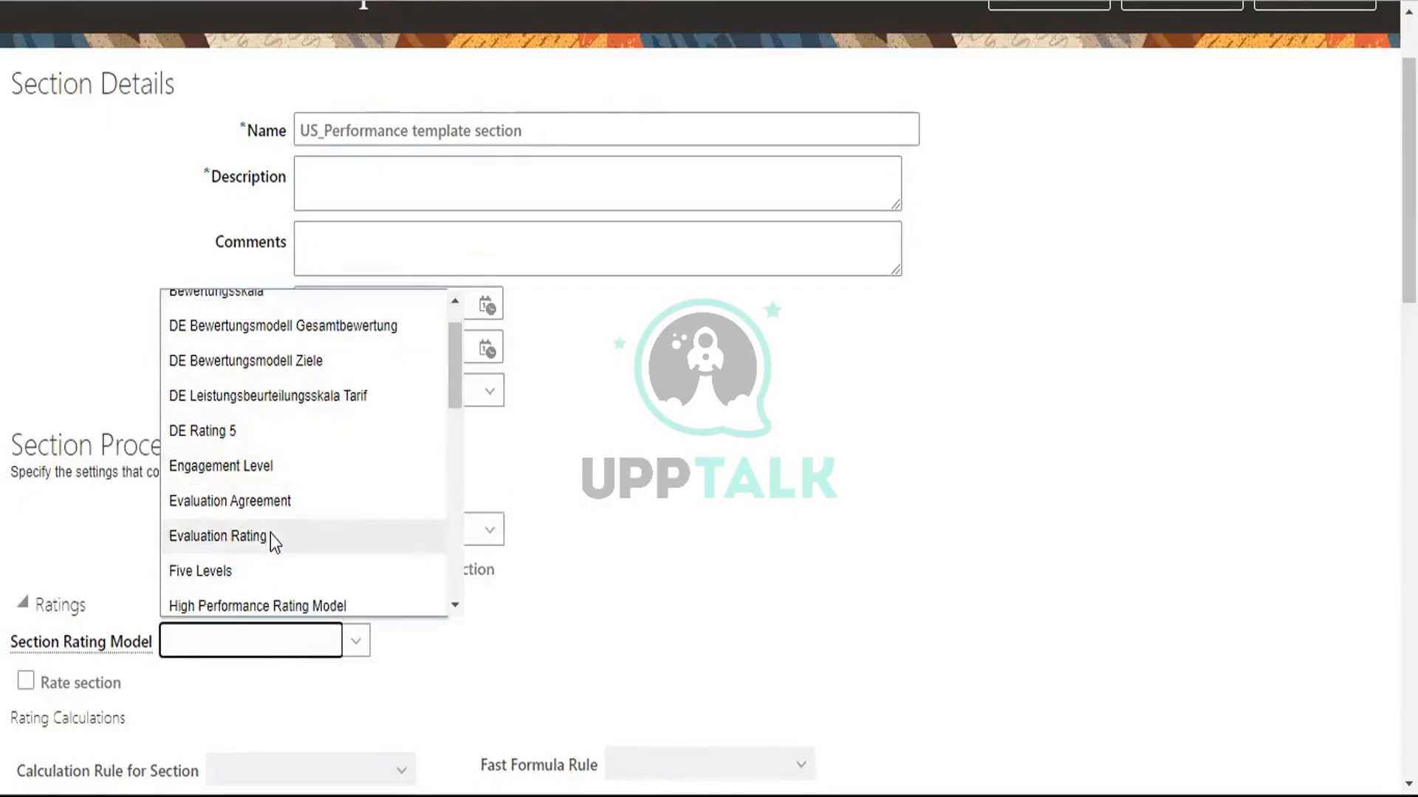
{"action": "scroll", "coordinate": [270, 533], "scroll_direction": "down", "scroll_amount": 1}
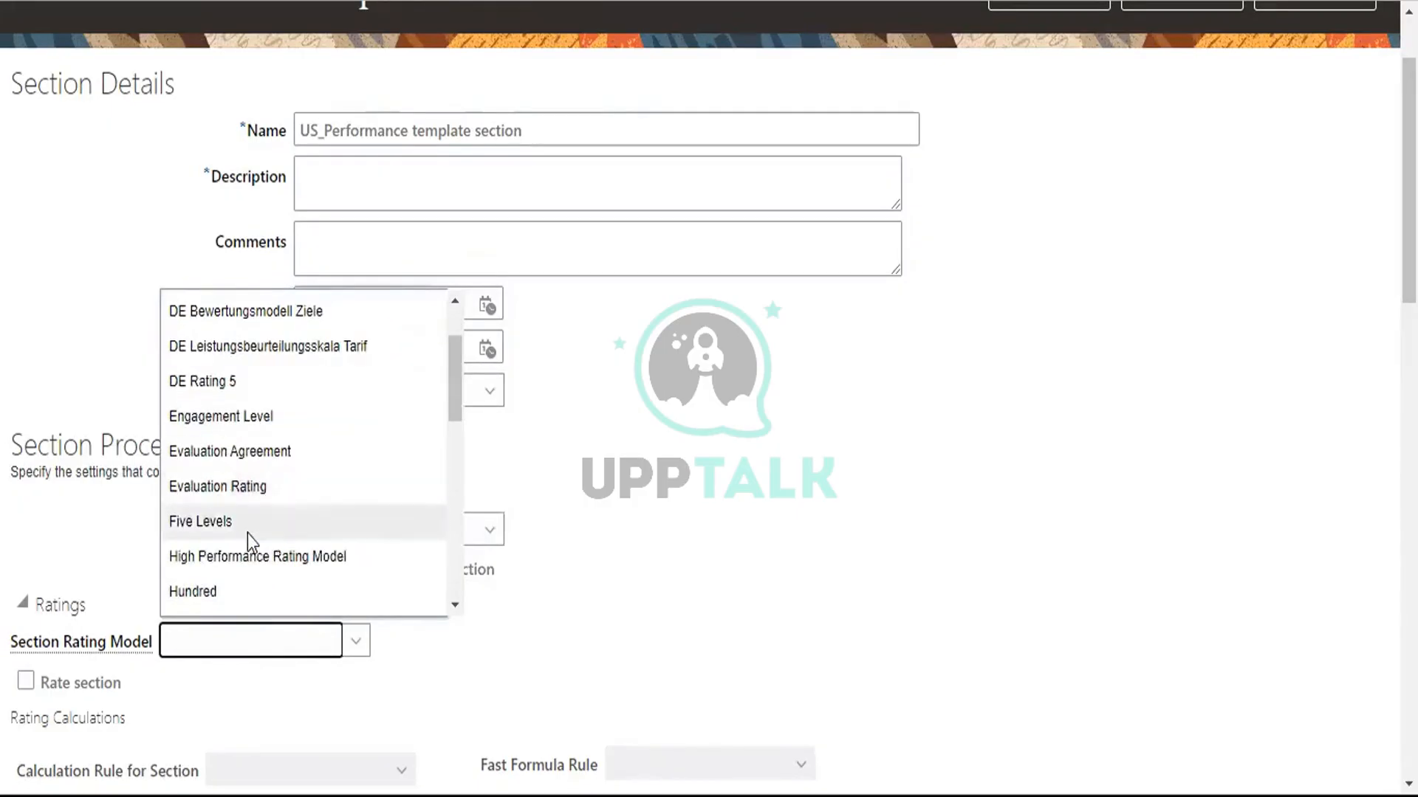
{"action": "scroll", "coordinate": [260, 528], "scroll_direction": "down", "scroll_amount": 1}
{"action": "scroll", "coordinate": [325, 521], "scroll_direction": "down", "scroll_amount": 3}
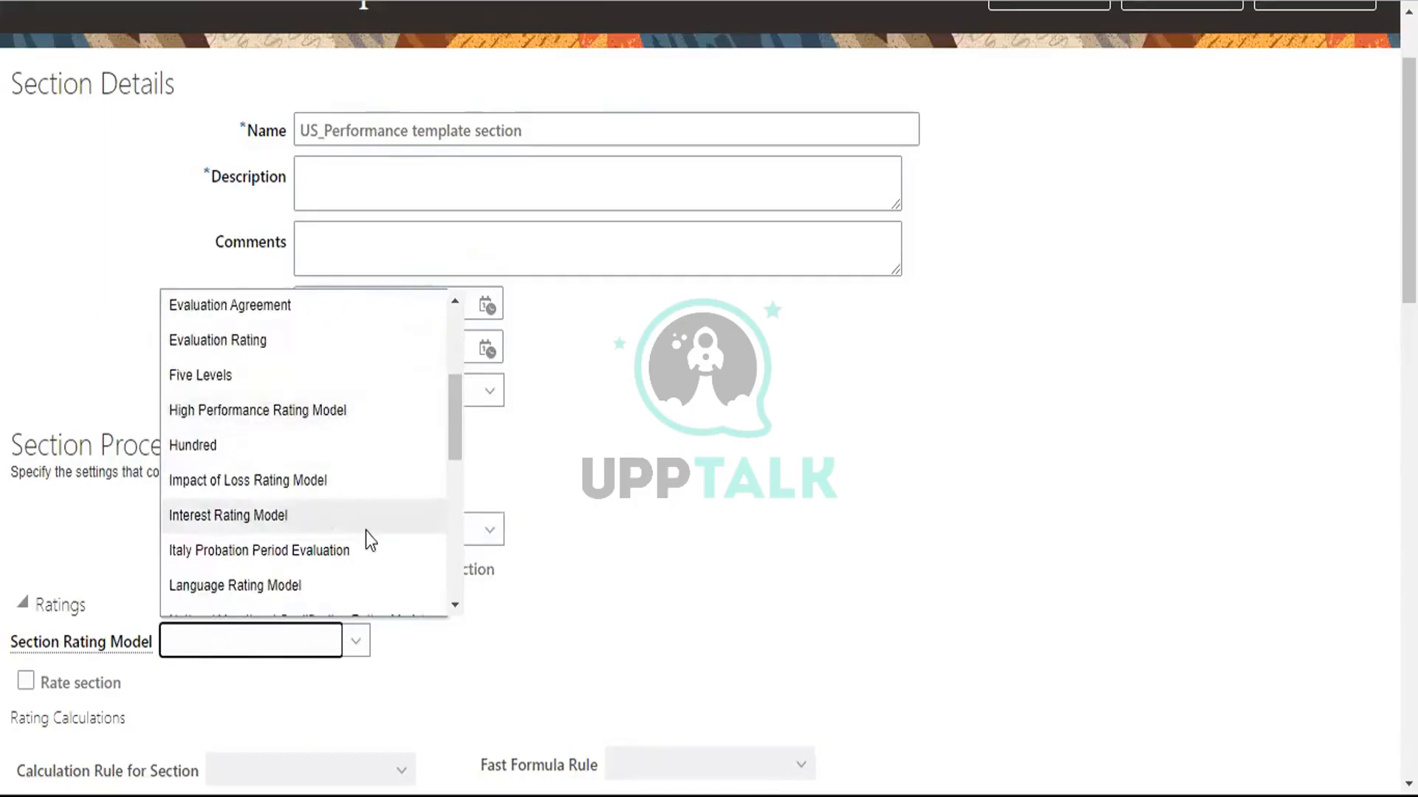
{"action": "scroll", "coordinate": [365, 530], "scroll_direction": "down", "scroll_amount": 3}
{"action": "scroll", "coordinate": [366, 530], "scroll_direction": "down", "scroll_amount": 3}
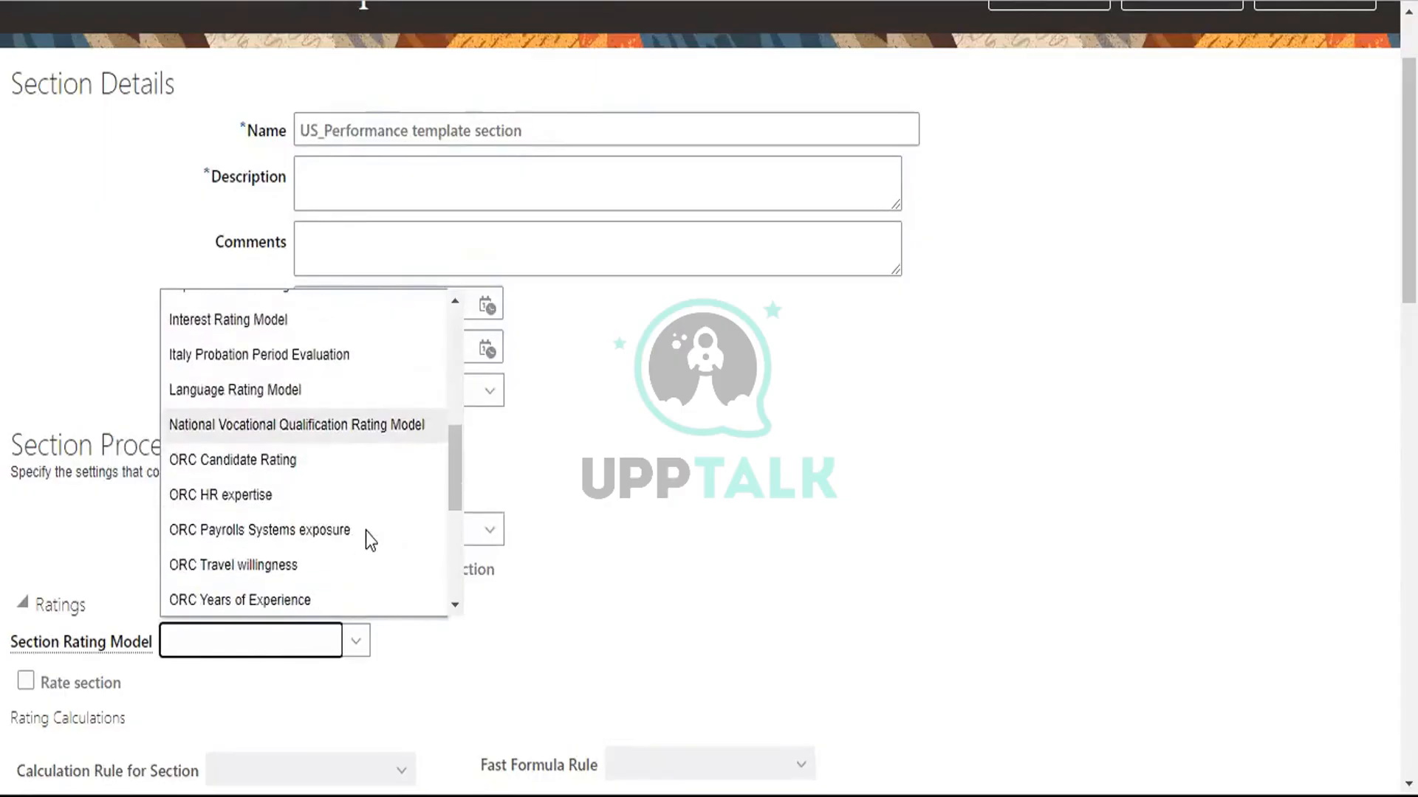
{"action": "scroll", "coordinate": [366, 530], "scroll_direction": "up", "scroll_amount": 3}
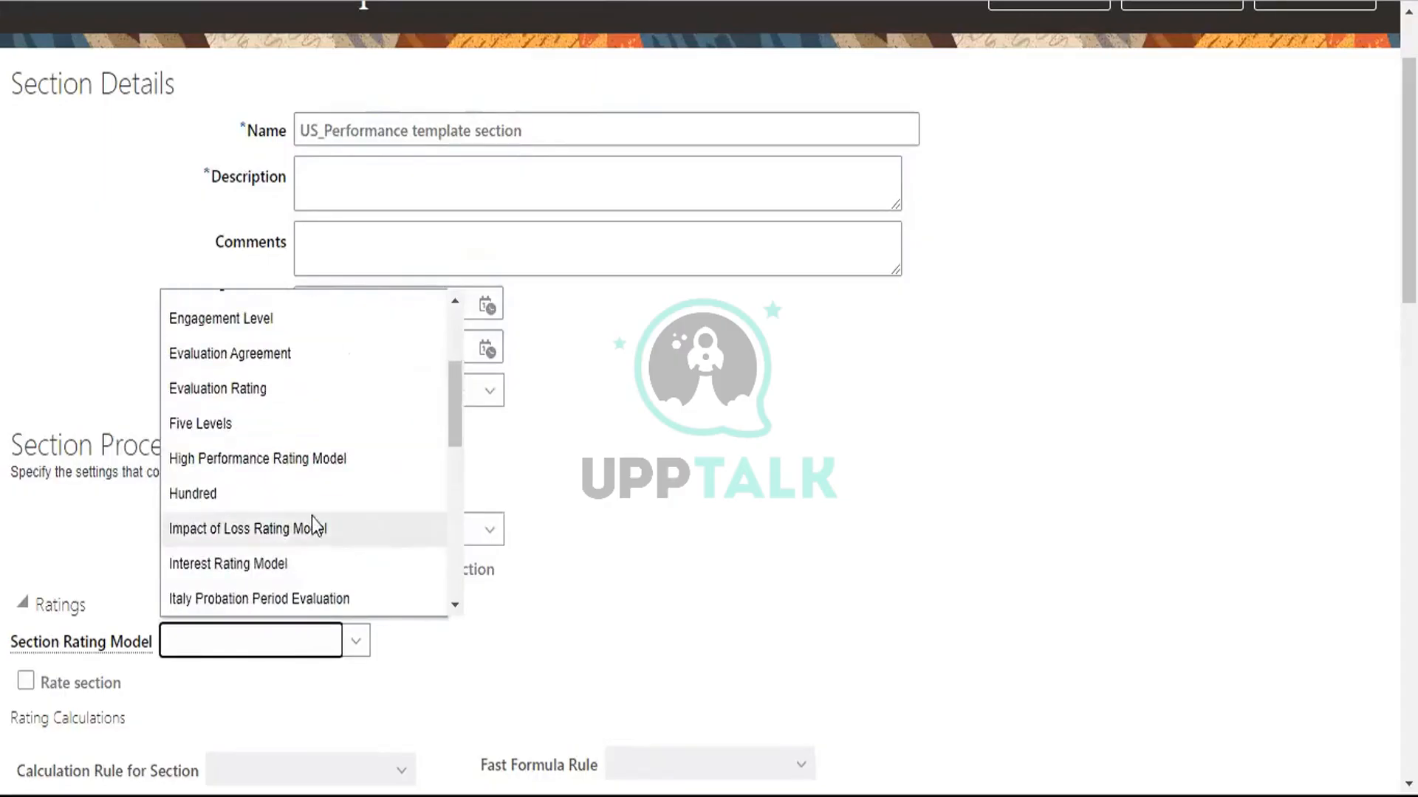
{"action": "scroll", "coordinate": [368, 538], "scroll_direction": "down", "scroll_amount": 6}
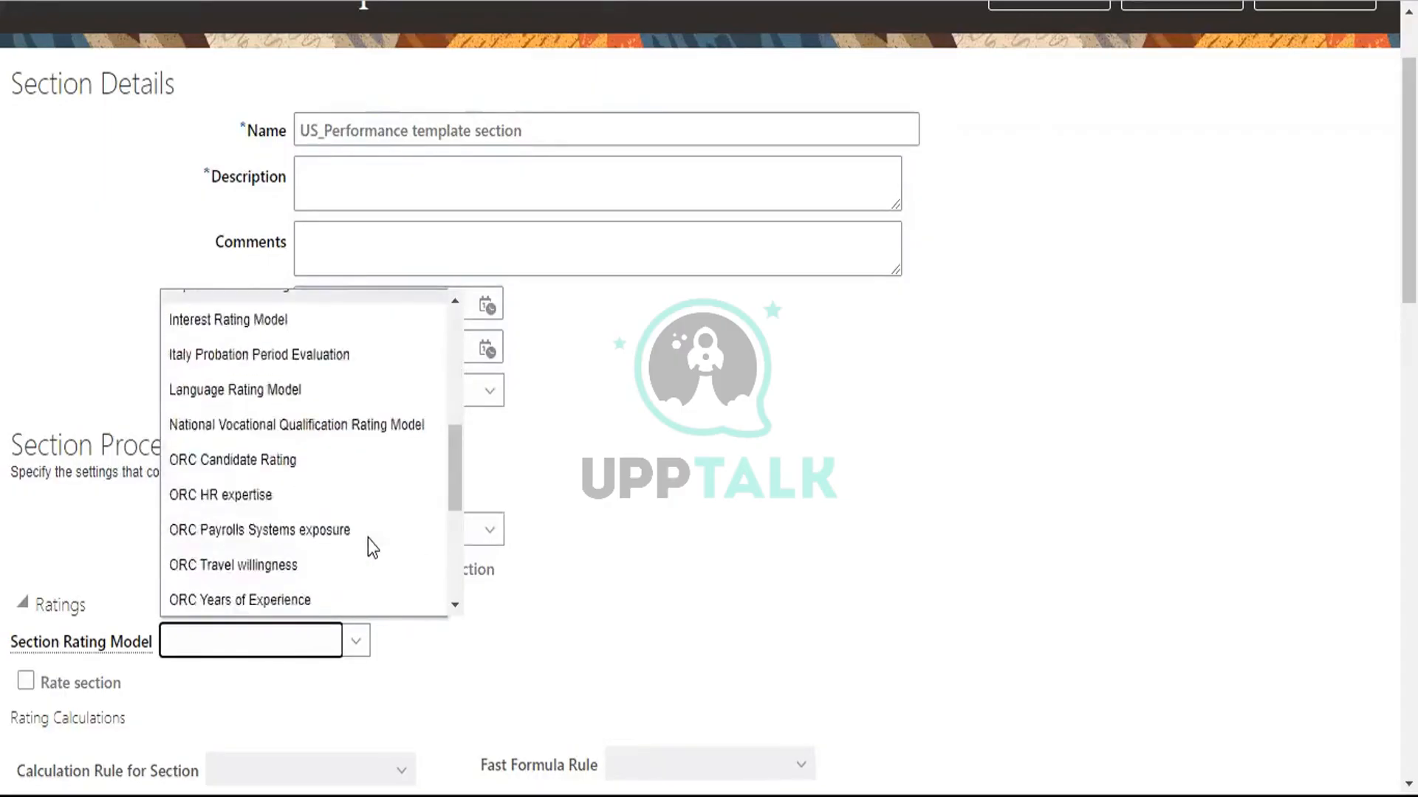
{"action": "scroll", "coordinate": [369, 545], "scroll_direction": "down", "scroll_amount": 1}
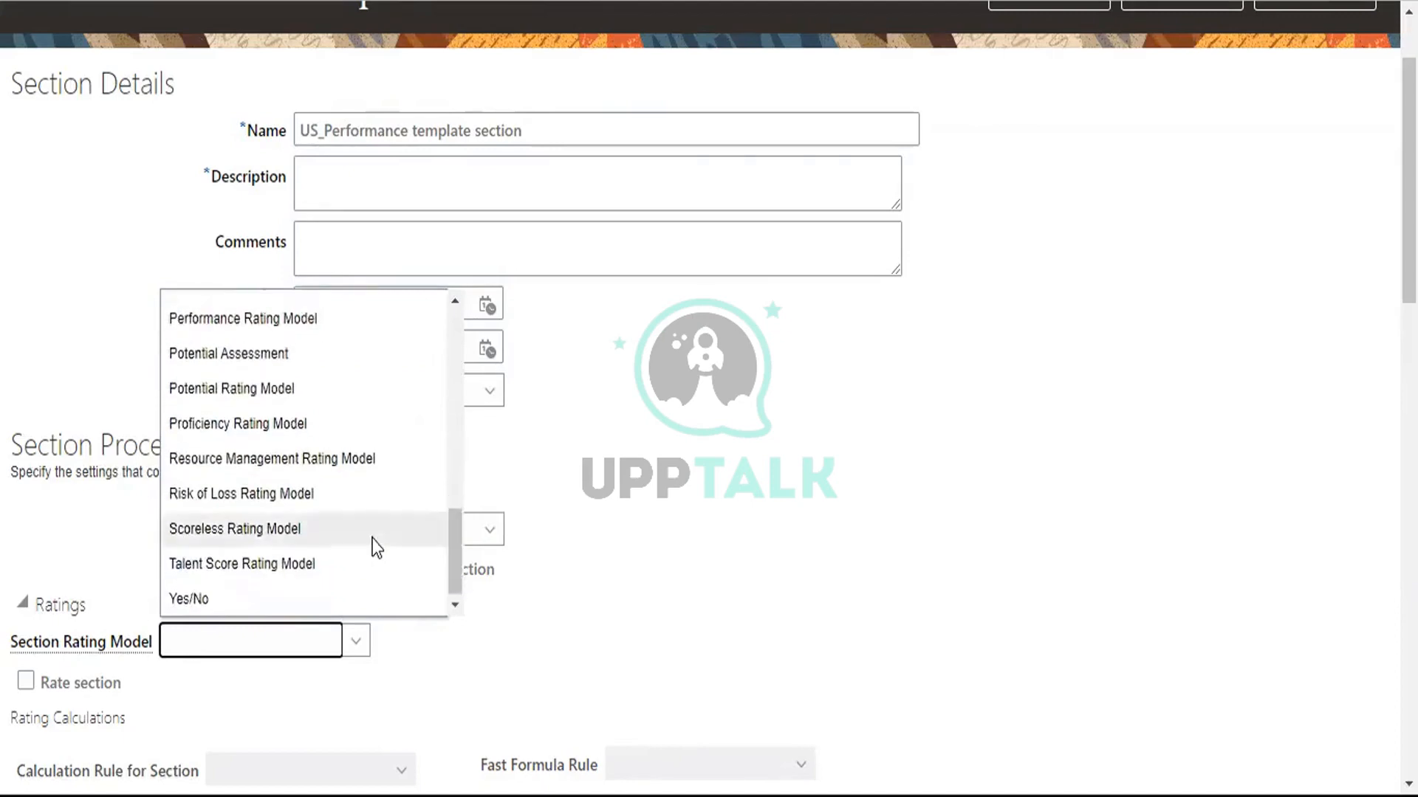
{"action": "scroll", "coordinate": [374, 547], "scroll_direction": "up", "scroll_amount": 5}
{"action": "scroll", "coordinate": [347, 528], "scroll_direction": "up", "scroll_amount": 1}
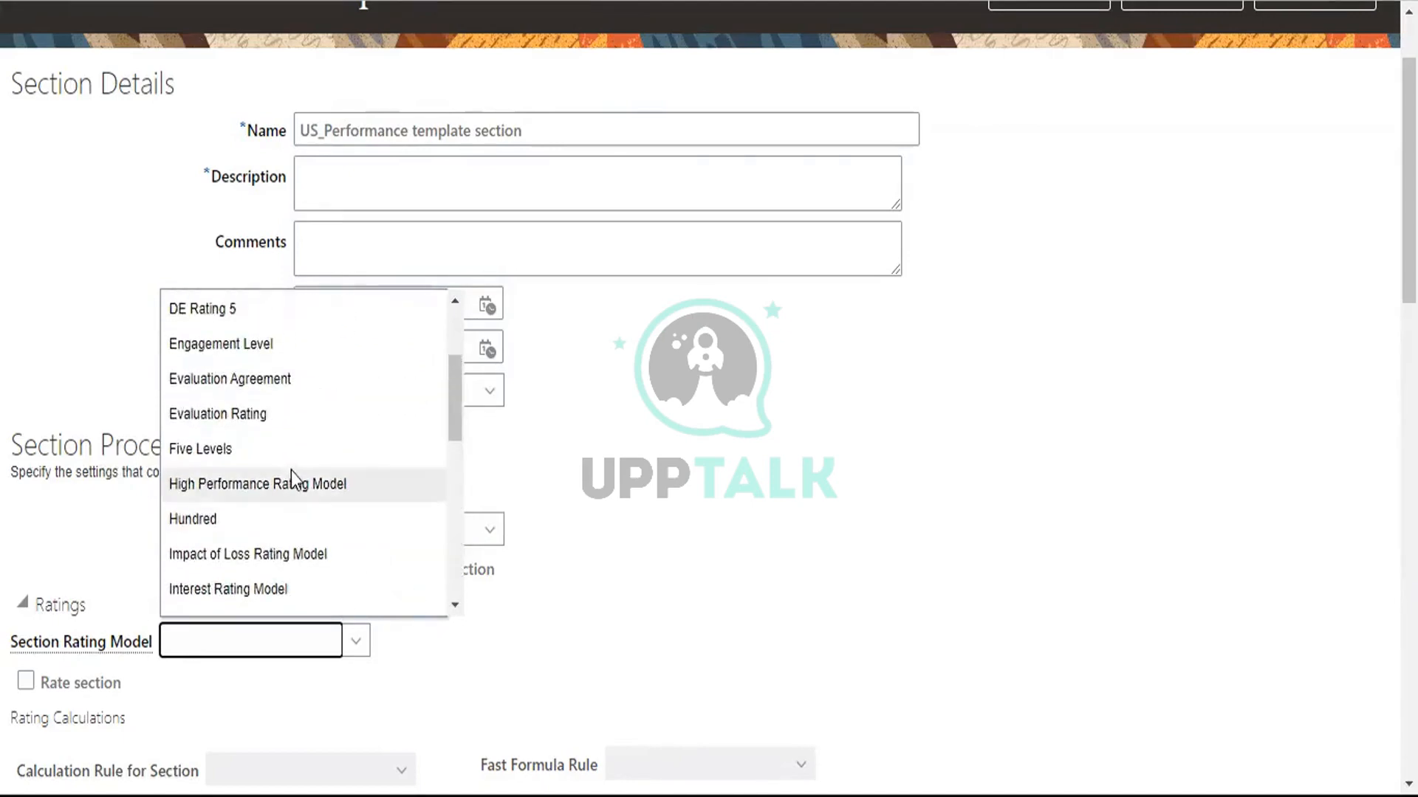
{"action": "left_click", "coordinate": [279, 418]}
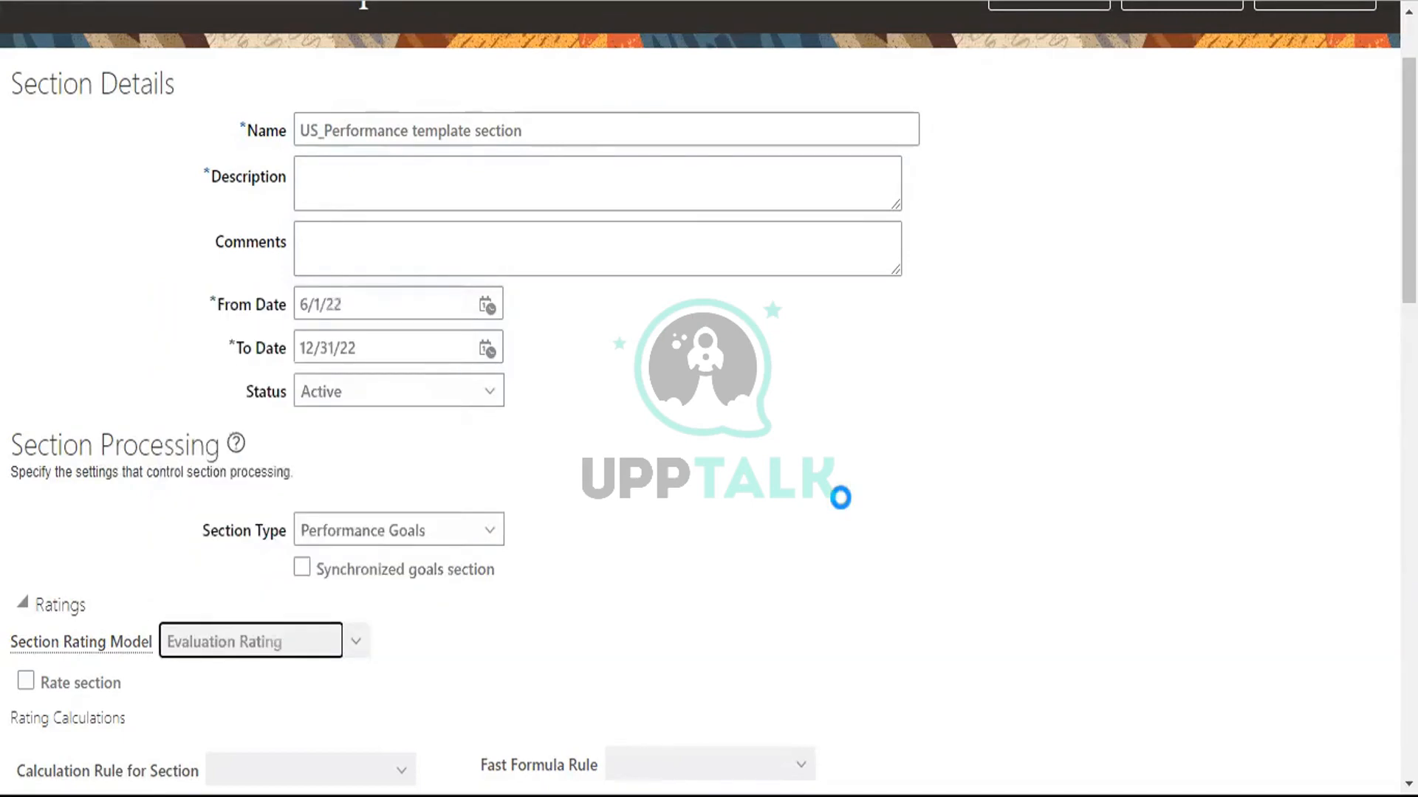
Step: Turn on Rate section for the ratings and enable items under Item Processing
{"action": "scroll", "coordinate": [830, 504], "scroll_direction": "down", "scroll_amount": 3}
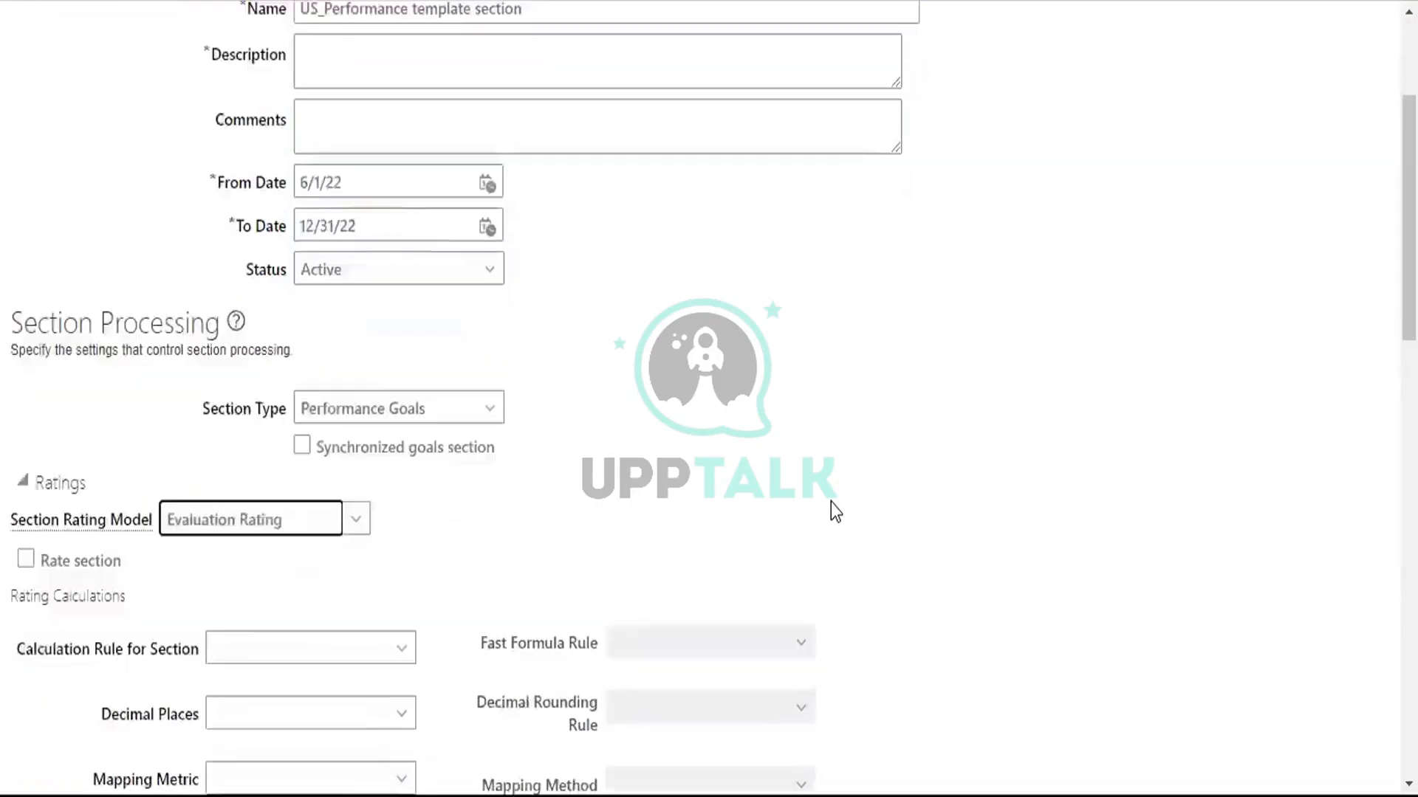
{"action": "left_click", "coordinate": [26, 443]}
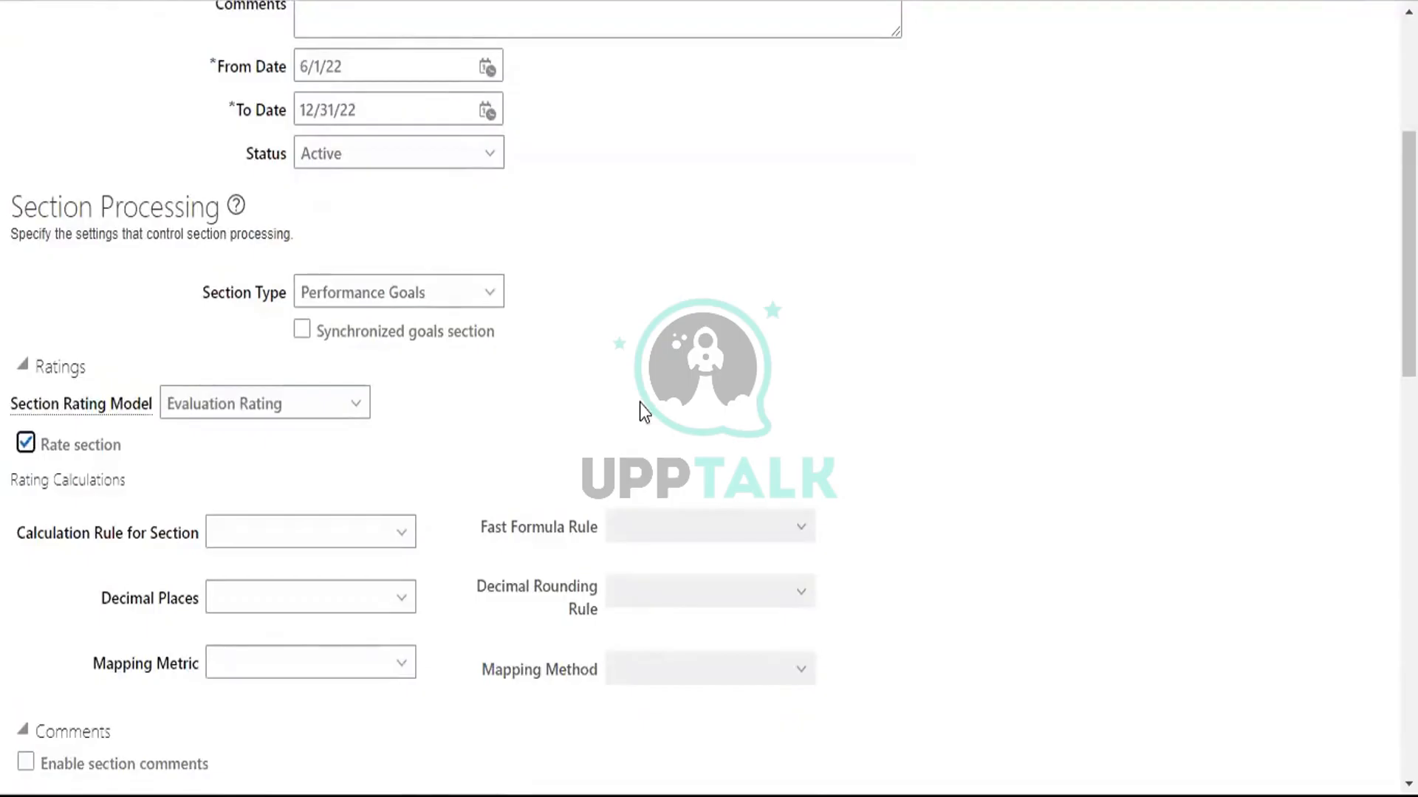
{"action": "scroll", "coordinate": [640, 402], "scroll_direction": "down", "scroll_amount": 6}
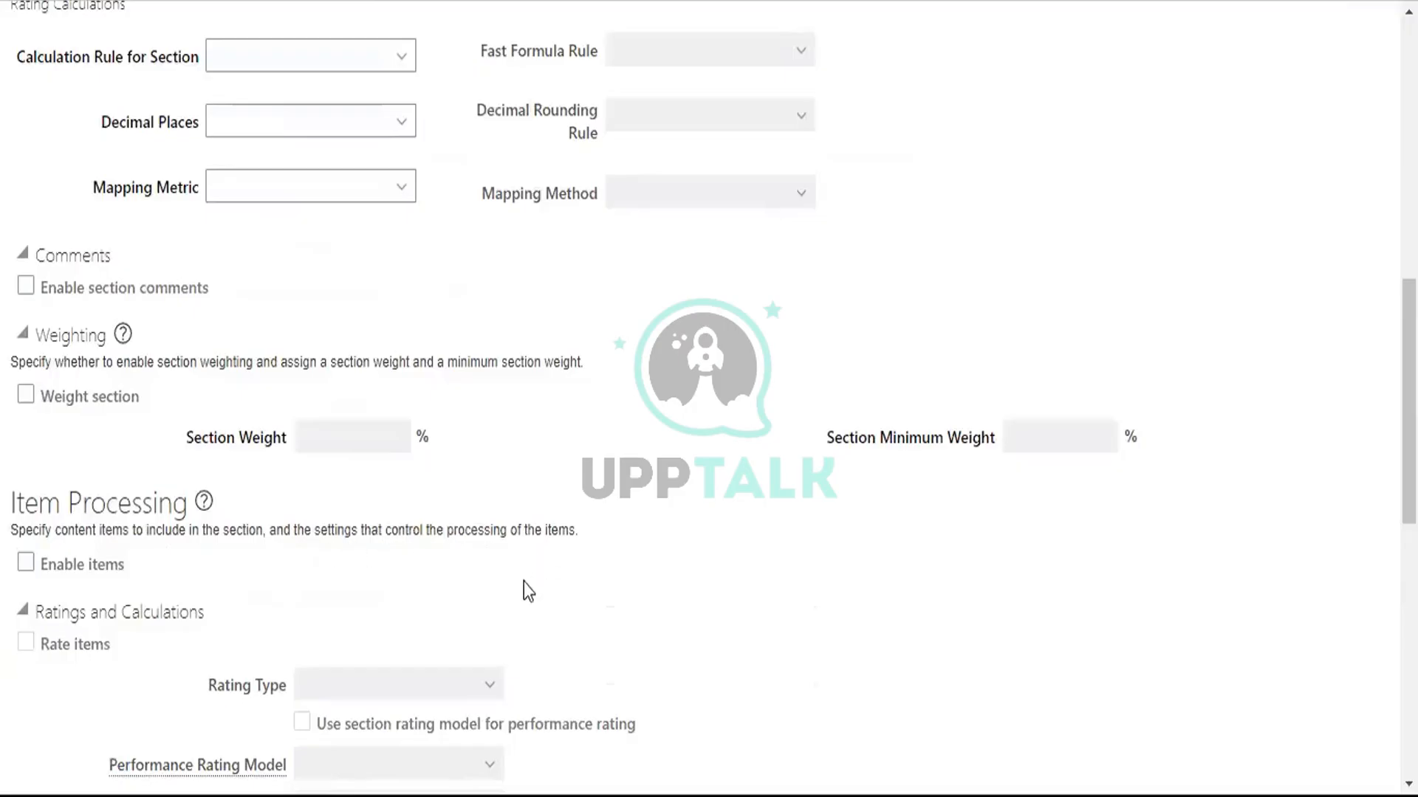
{"action": "scroll", "coordinate": [534, 589], "scroll_direction": "down", "scroll_amount": 2}
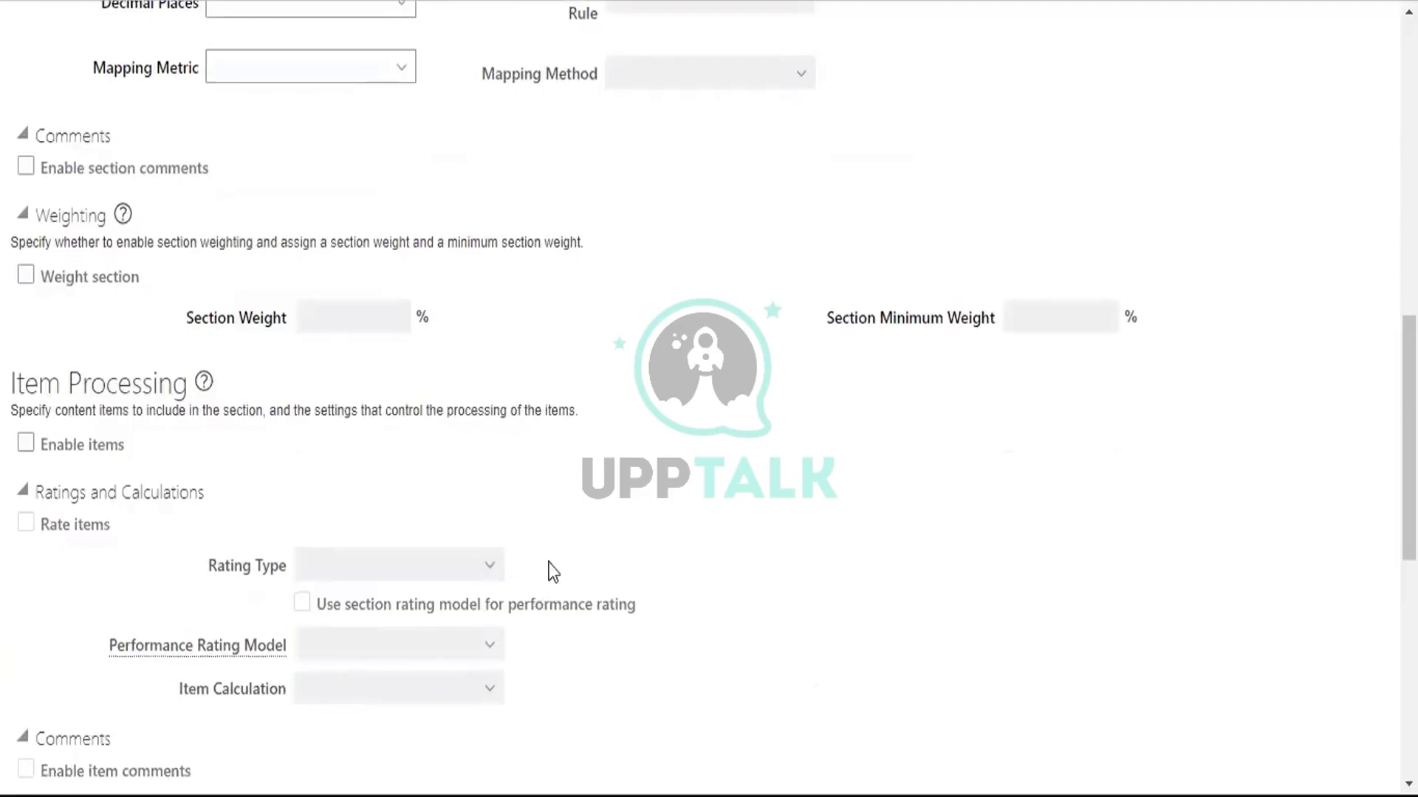
{"action": "scroll", "coordinate": [700, 579], "scroll_direction": "down", "scroll_amount": 2}
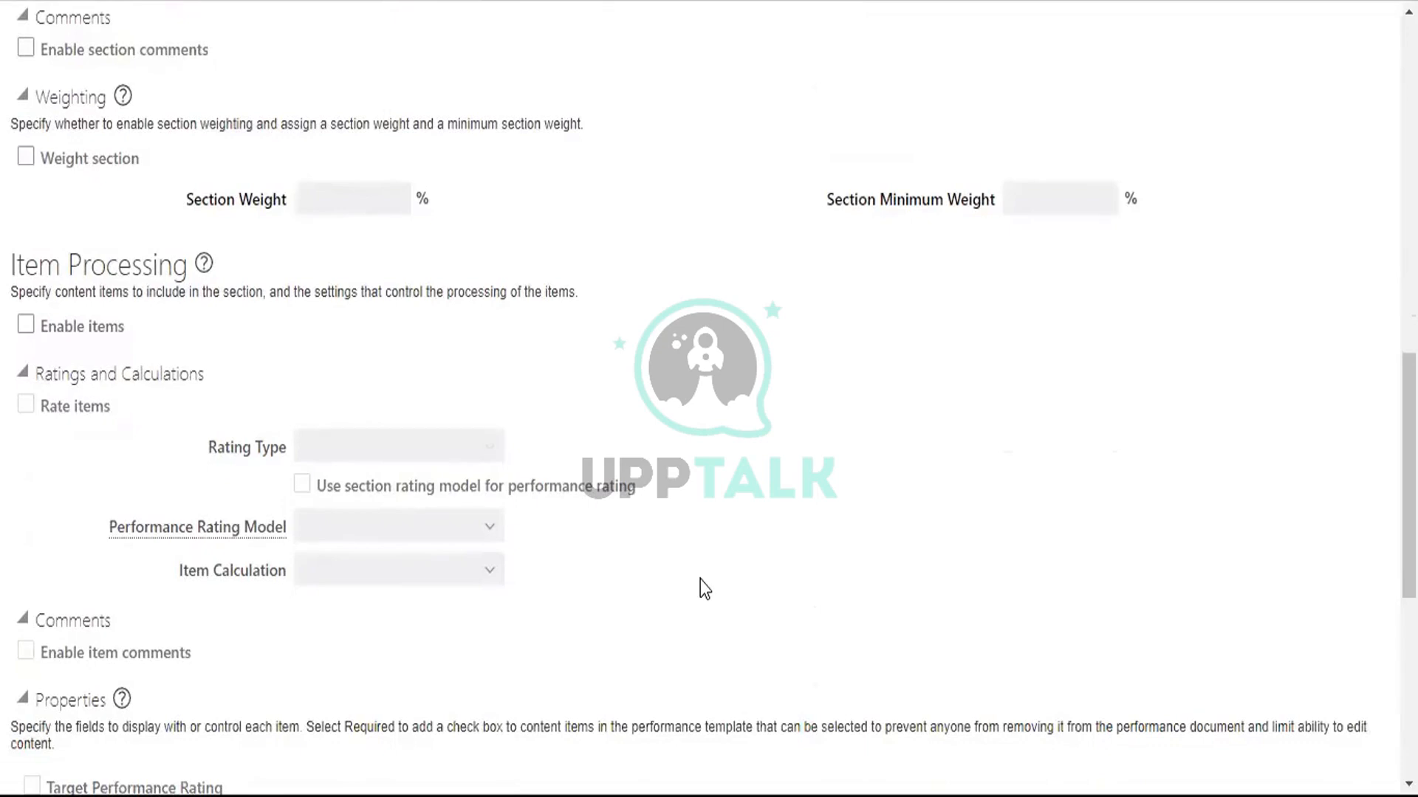
{"action": "scroll", "coordinate": [700, 579], "scroll_direction": "up", "scroll_amount": 2}
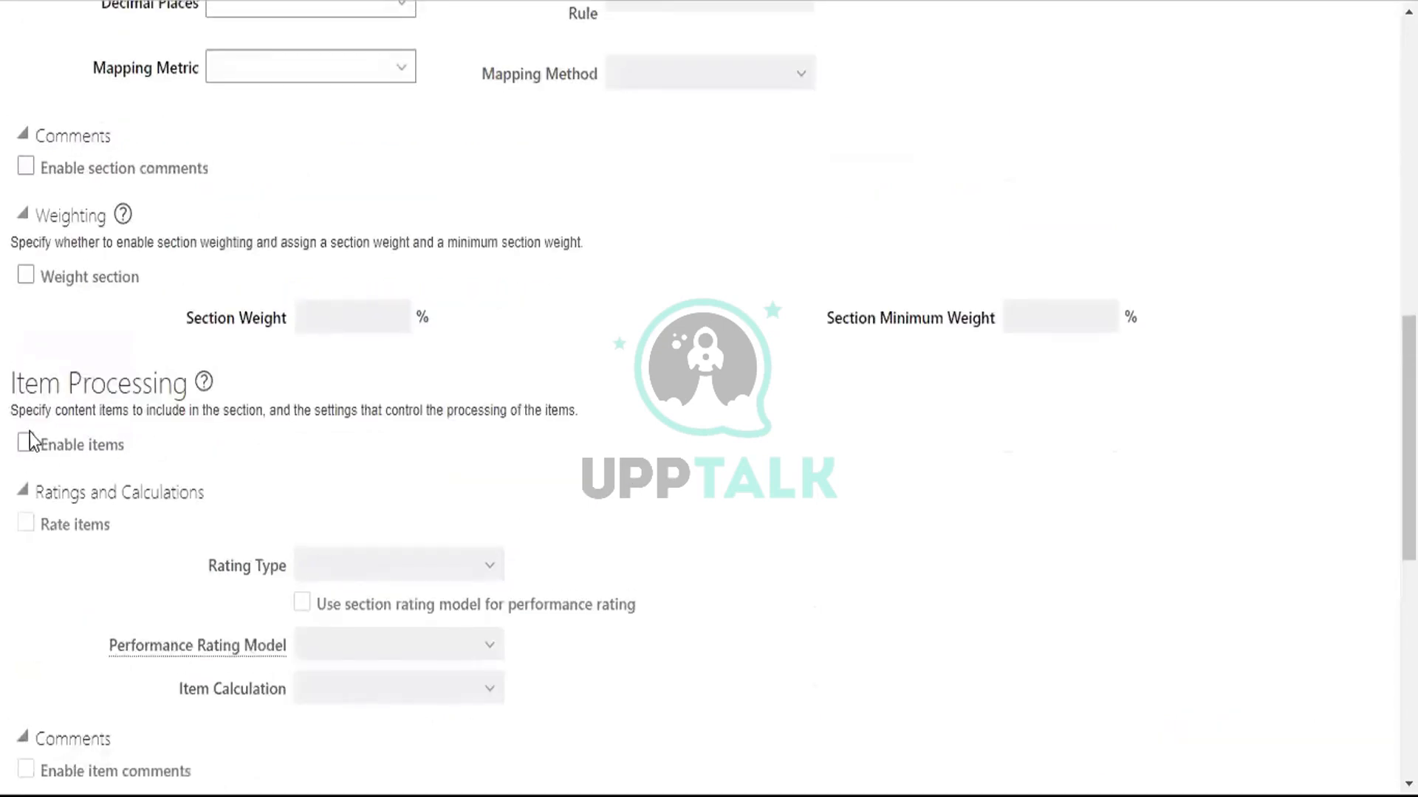
{"action": "left_click", "coordinate": [44, 449]}
Step: Review the template section's details, section processing, item processing, properties and section content settings
{"action": "scroll", "coordinate": [563, 535], "scroll_direction": "up", "scroll_amount": 8}
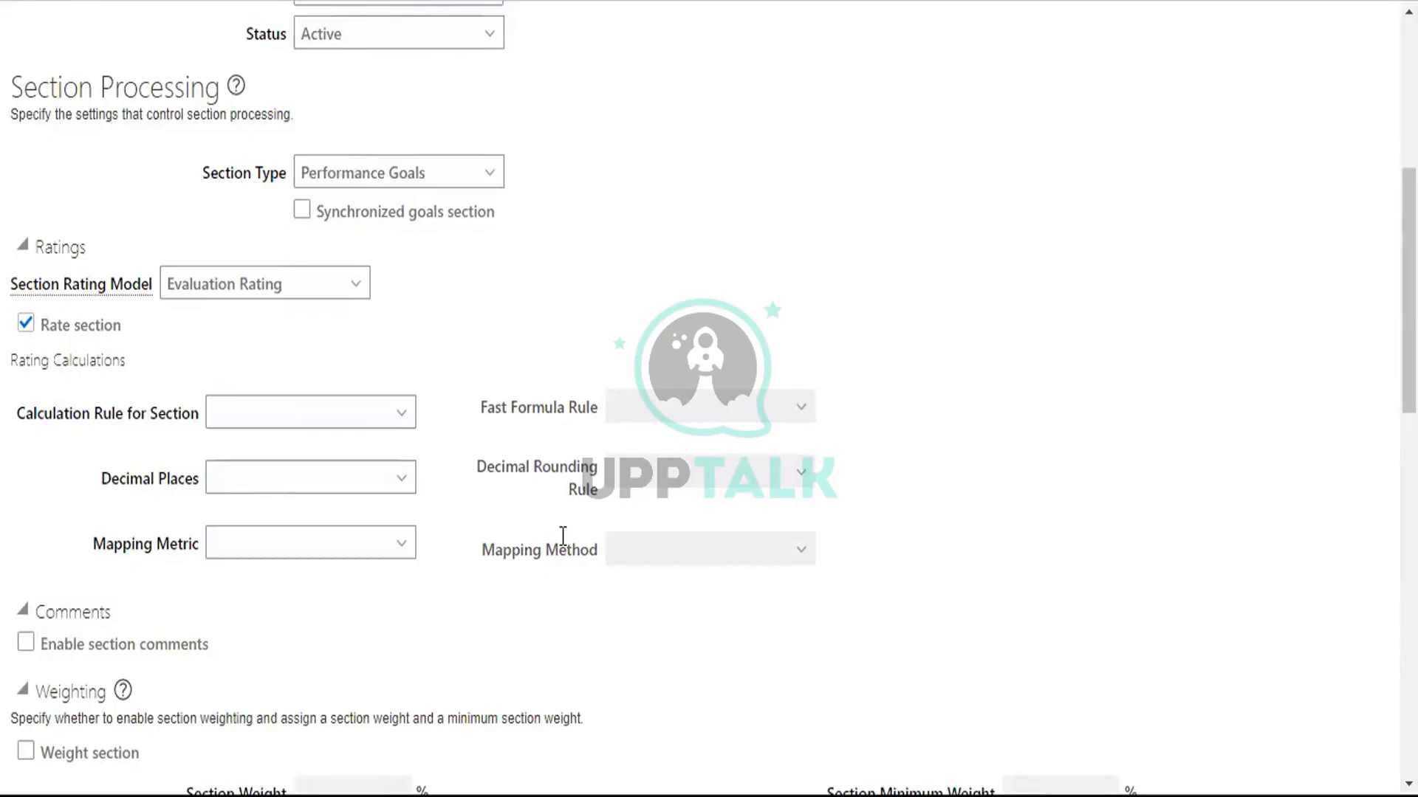
{"action": "scroll", "coordinate": [562, 537], "scroll_direction": "up", "scroll_amount": 2}
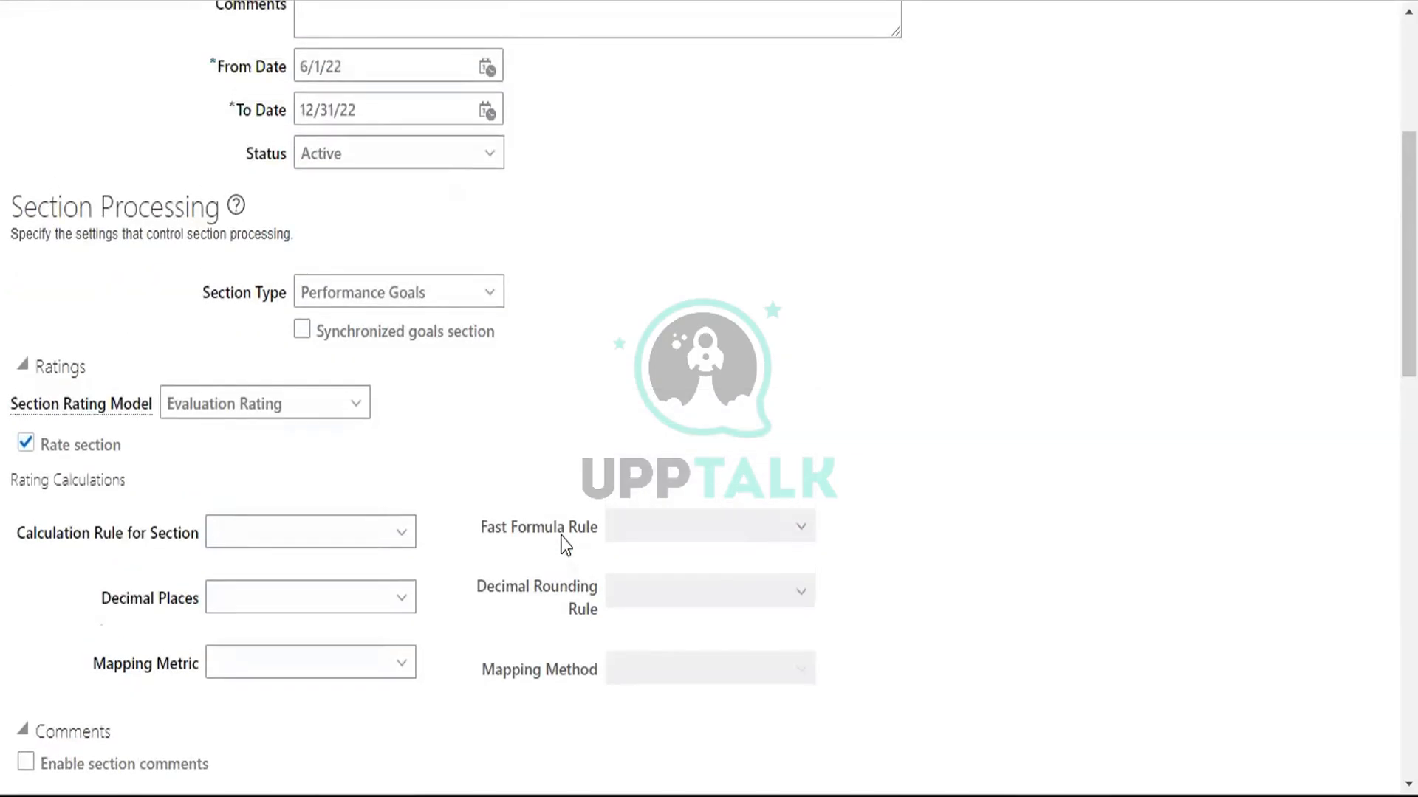
{"action": "scroll", "coordinate": [565, 545], "scroll_direction": "up", "scroll_amount": 3}
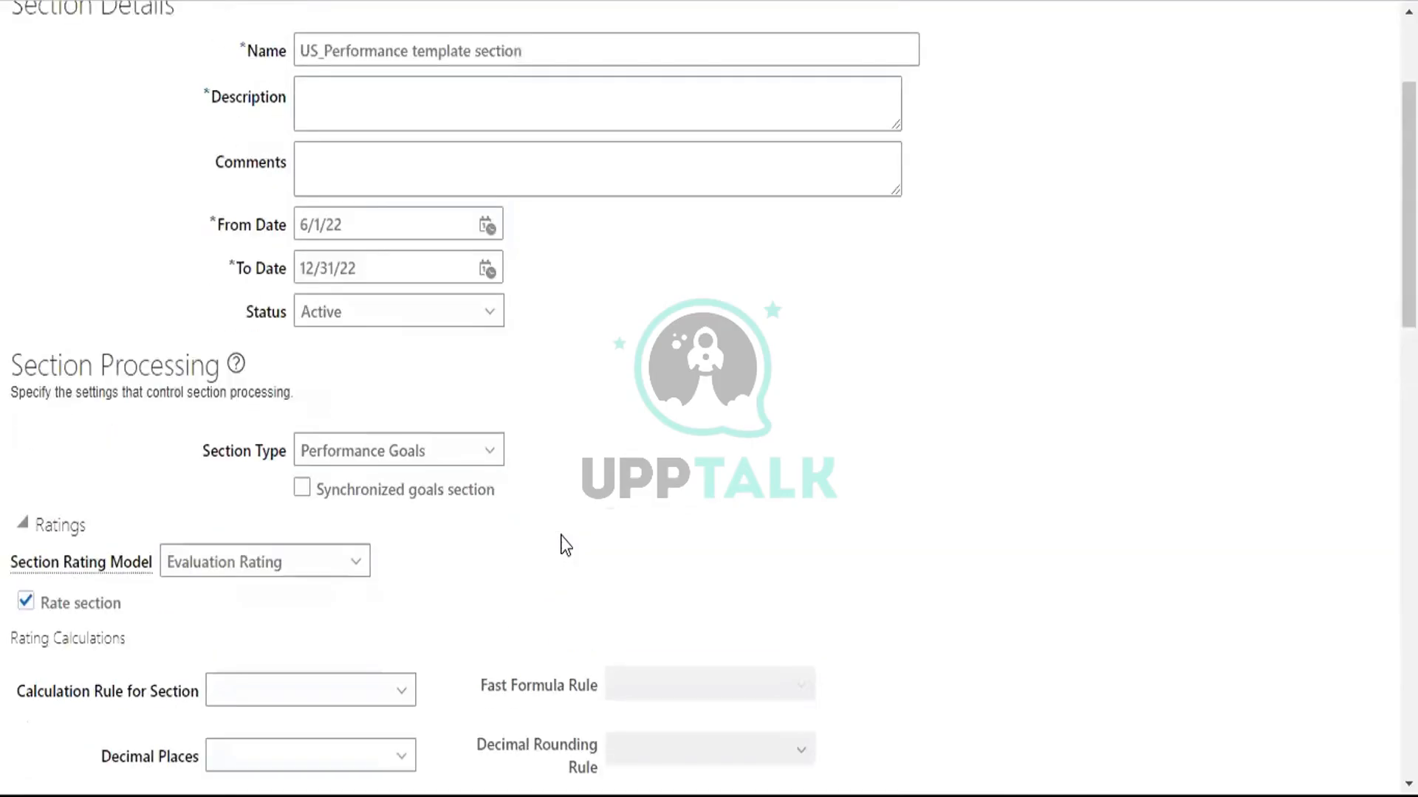
{"action": "scroll", "coordinate": [565, 545], "scroll_direction": "up", "scroll_amount": 3}
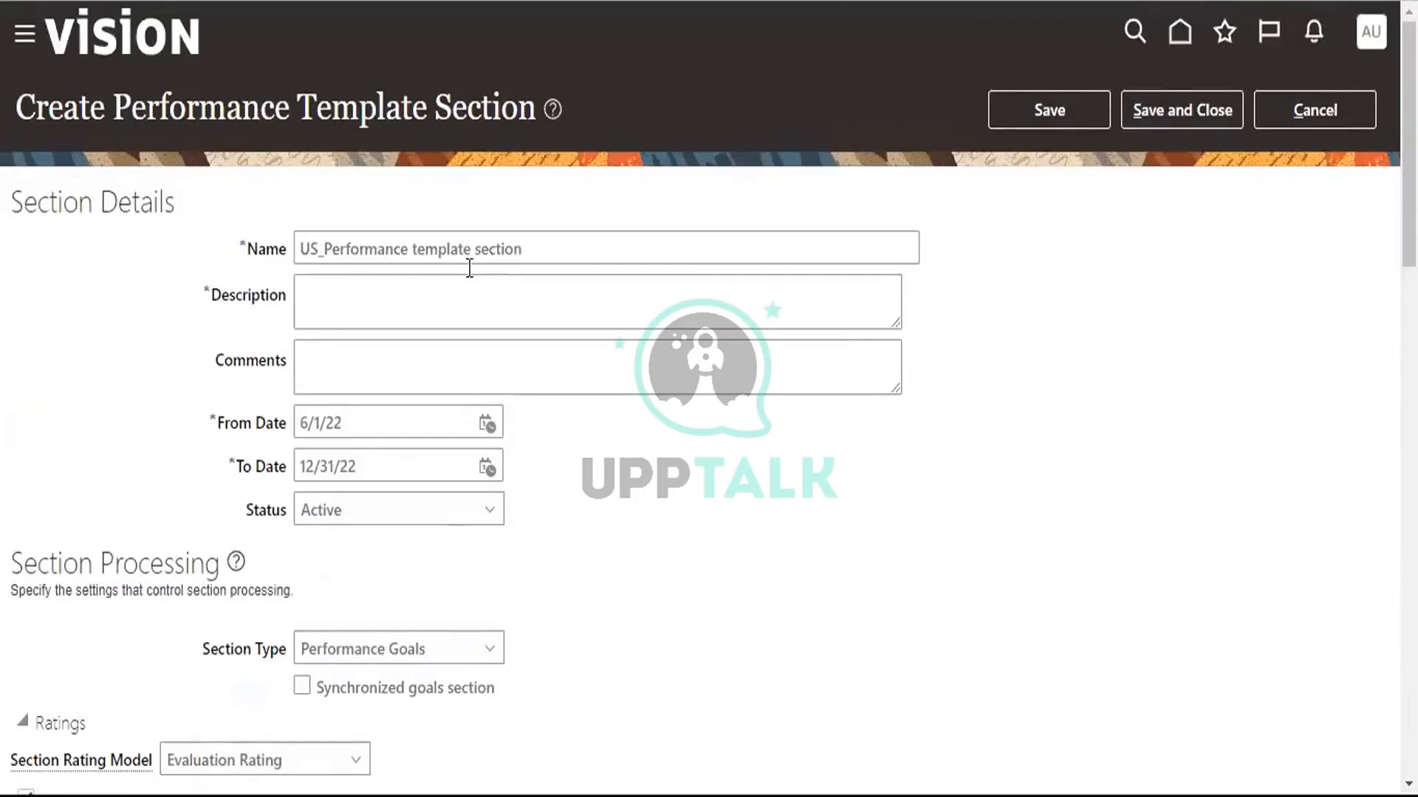
{"action": "scroll", "coordinate": [773, 573], "scroll_direction": "down", "scroll_amount": 8}
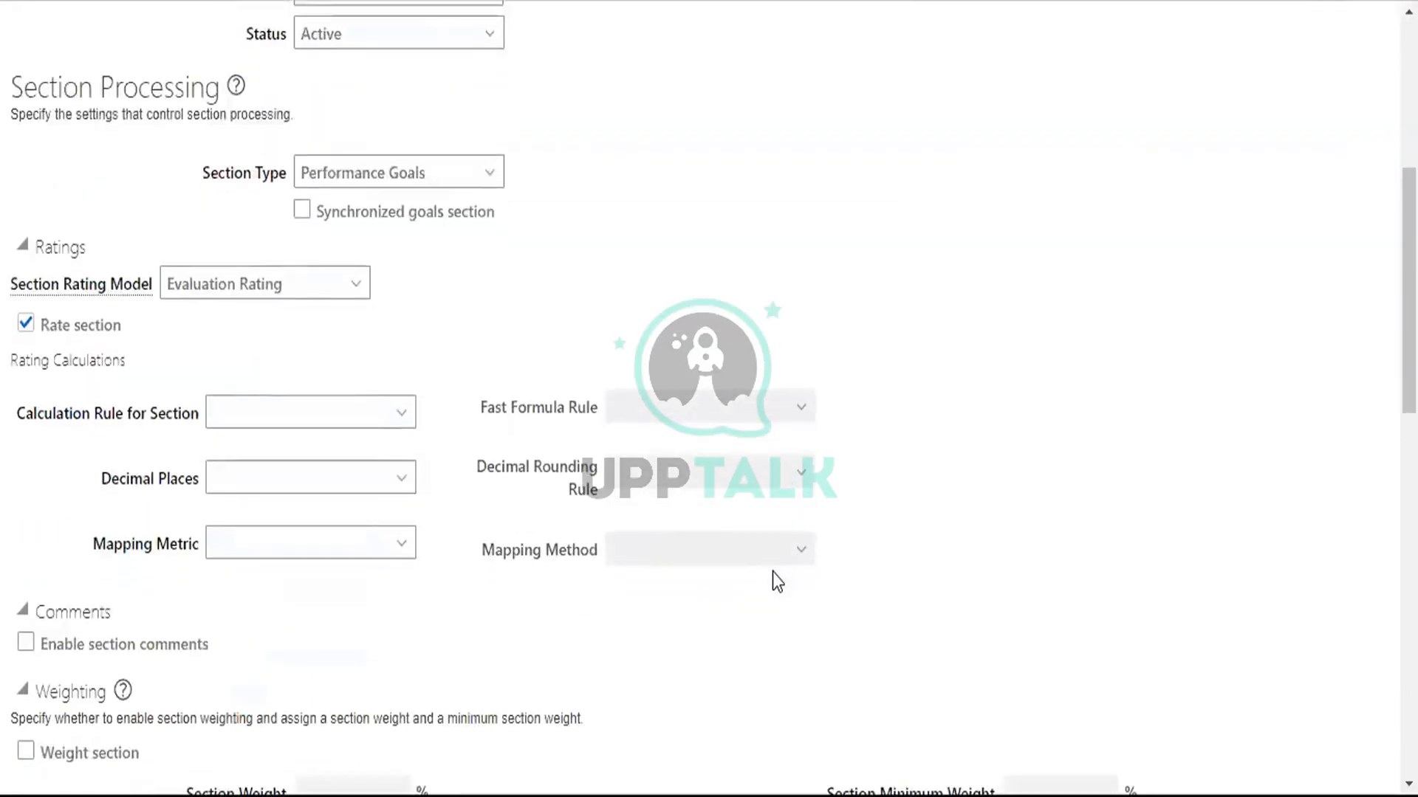
{"action": "scroll", "coordinate": [772, 573], "scroll_direction": "down", "scroll_amount": 12}
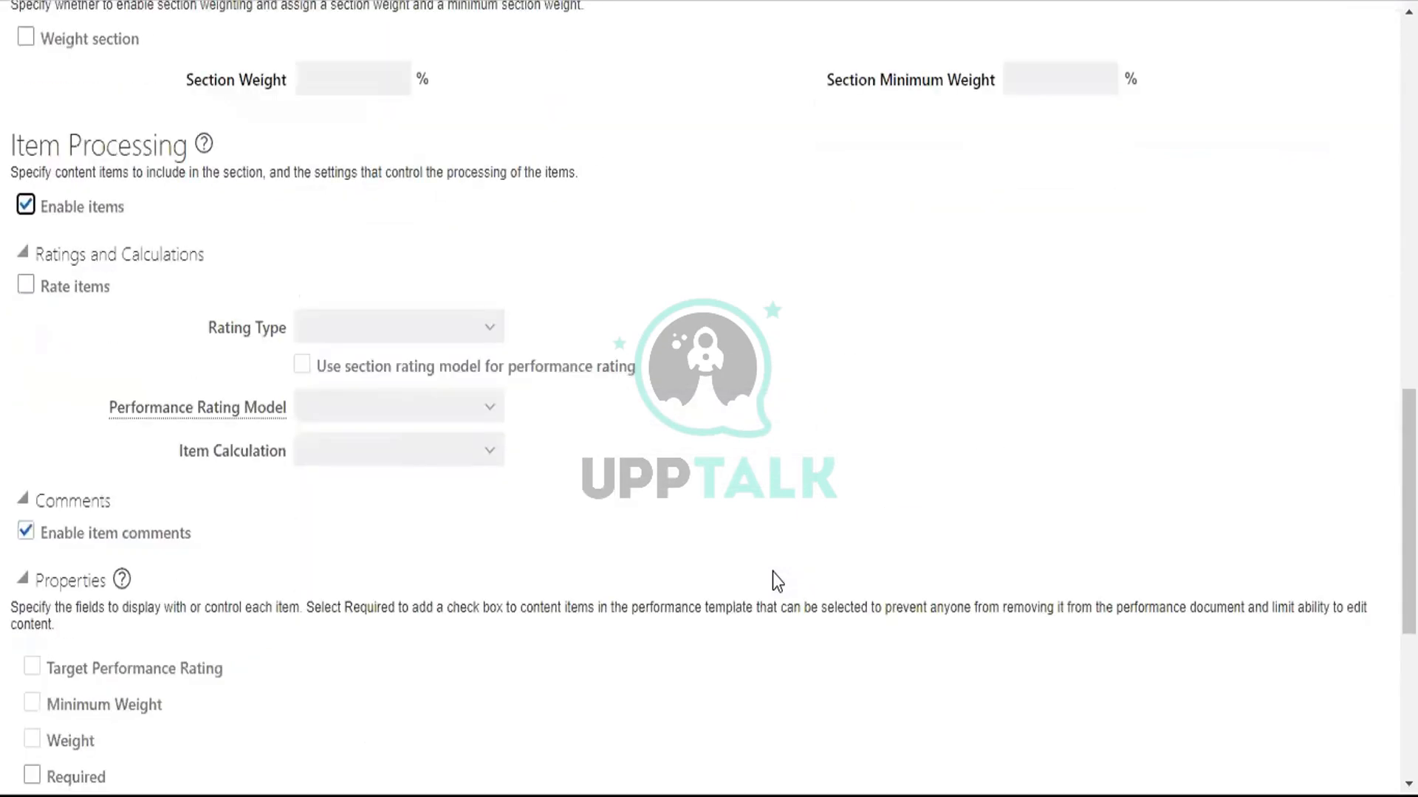
{"action": "scroll", "coordinate": [772, 573], "scroll_direction": "down", "scroll_amount": 4}
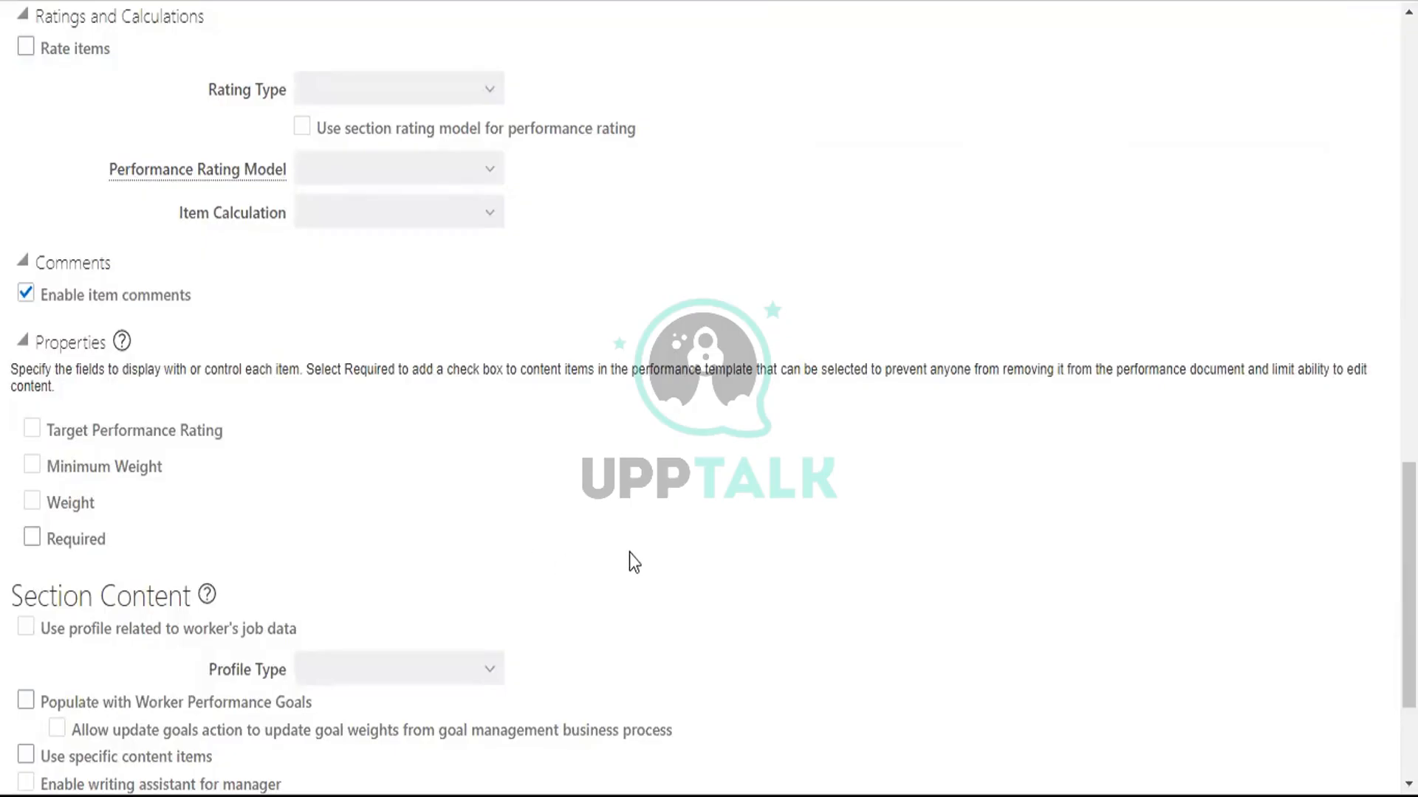
{"action": "scroll", "coordinate": [636, 547], "scroll_direction": "down", "scroll_amount": 2}
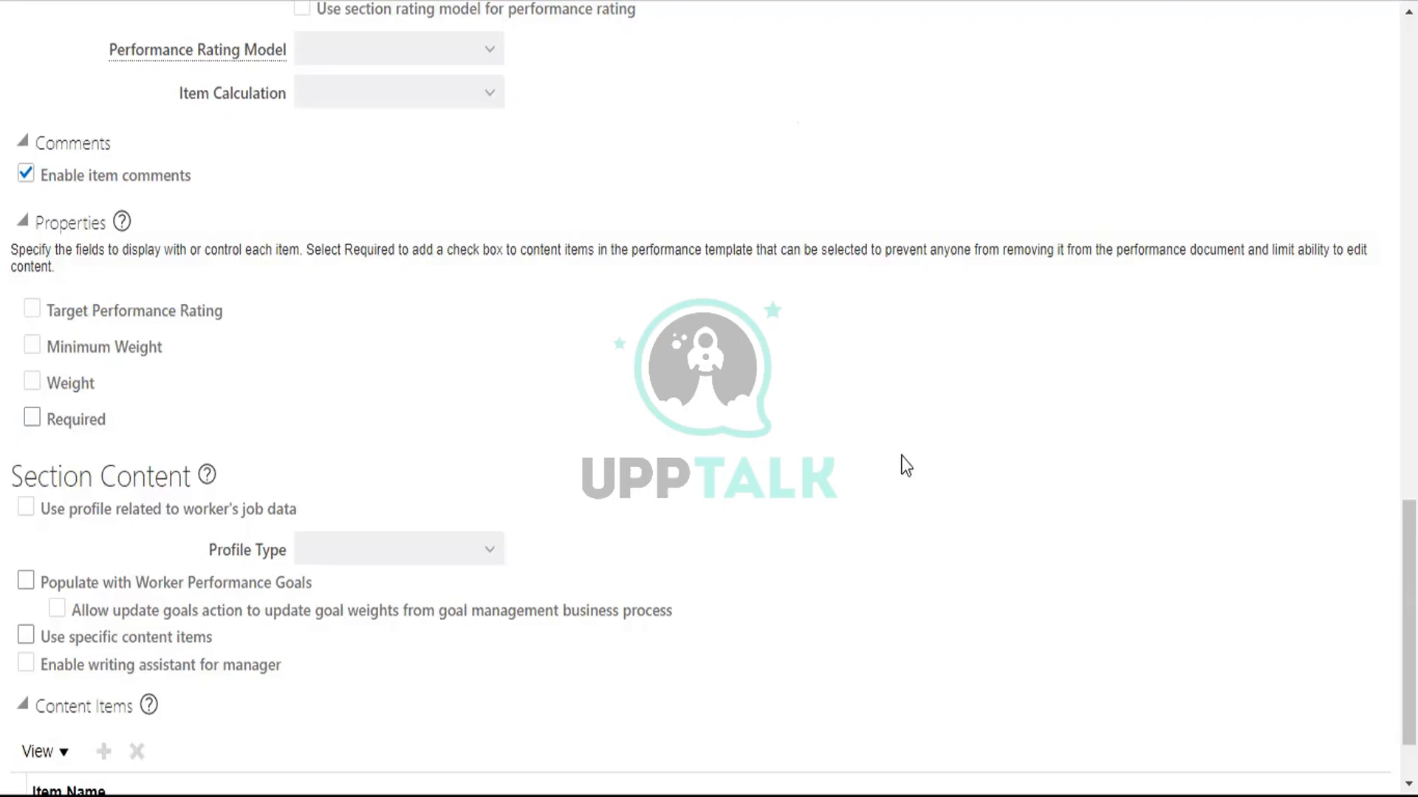
{"action": "scroll", "coordinate": [795, 480], "scroll_direction": "down", "scroll_amount": 1}
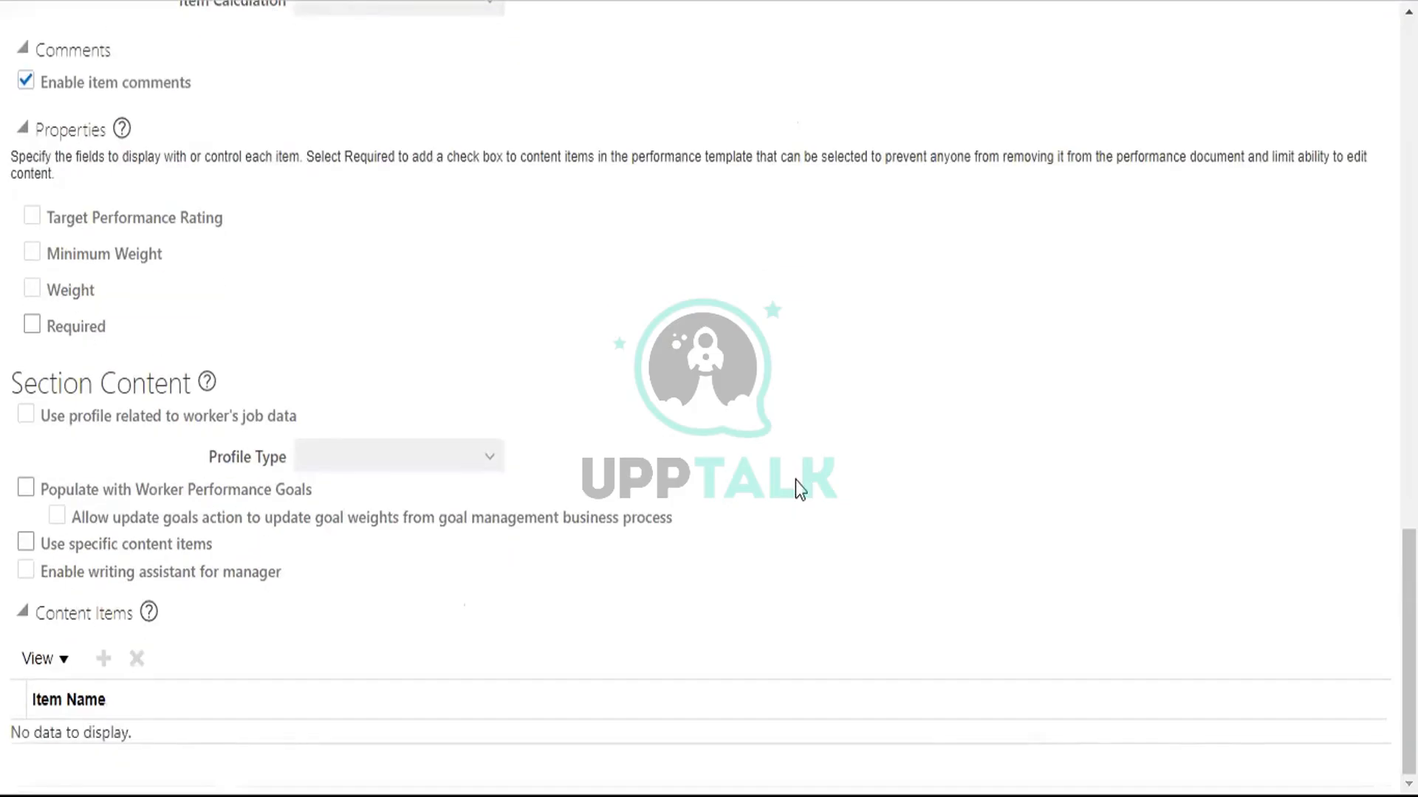
{"action": "scroll", "coordinate": [795, 480], "scroll_direction": "up", "scroll_amount": 6}
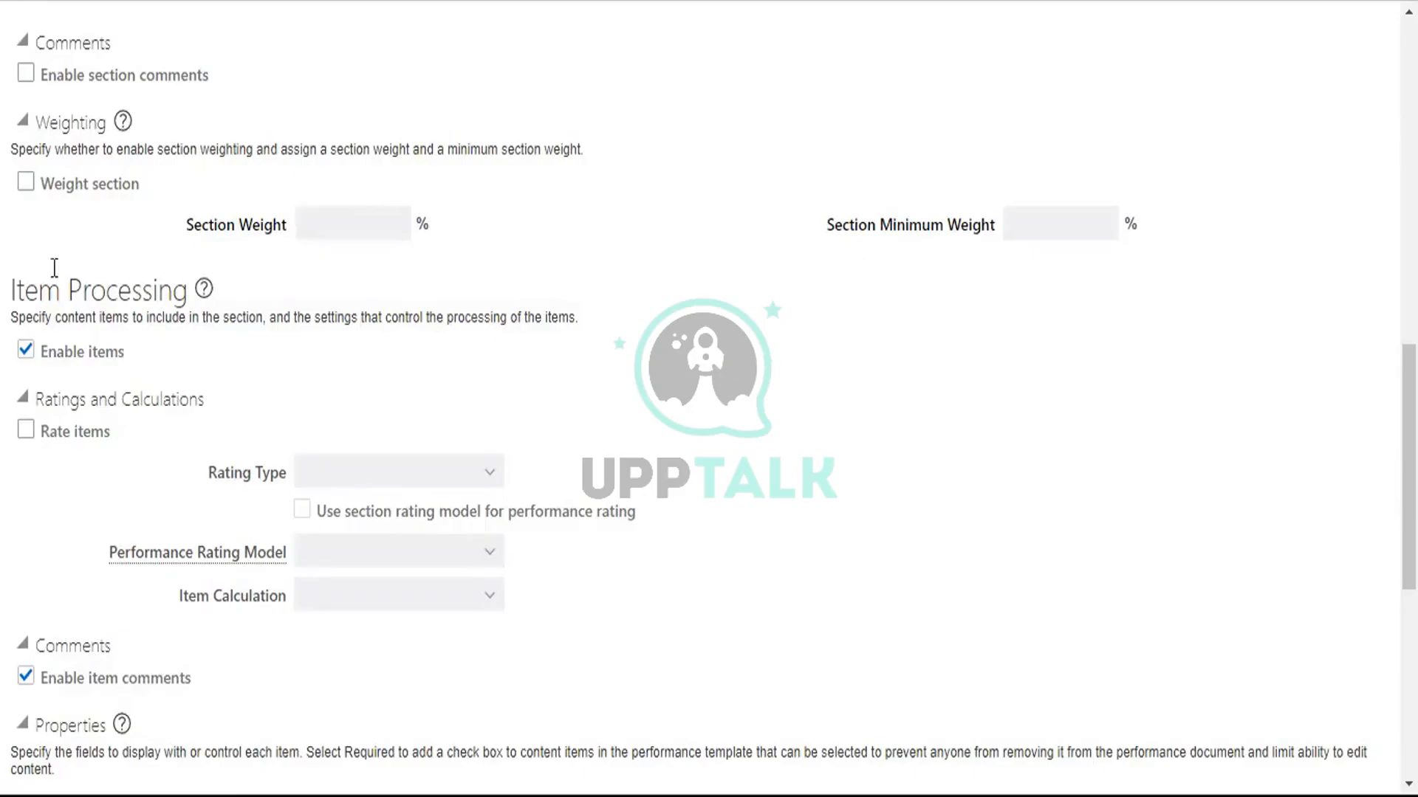
{"action": "scroll", "coordinate": [413, 561], "scroll_direction": "down", "scroll_amount": 8}
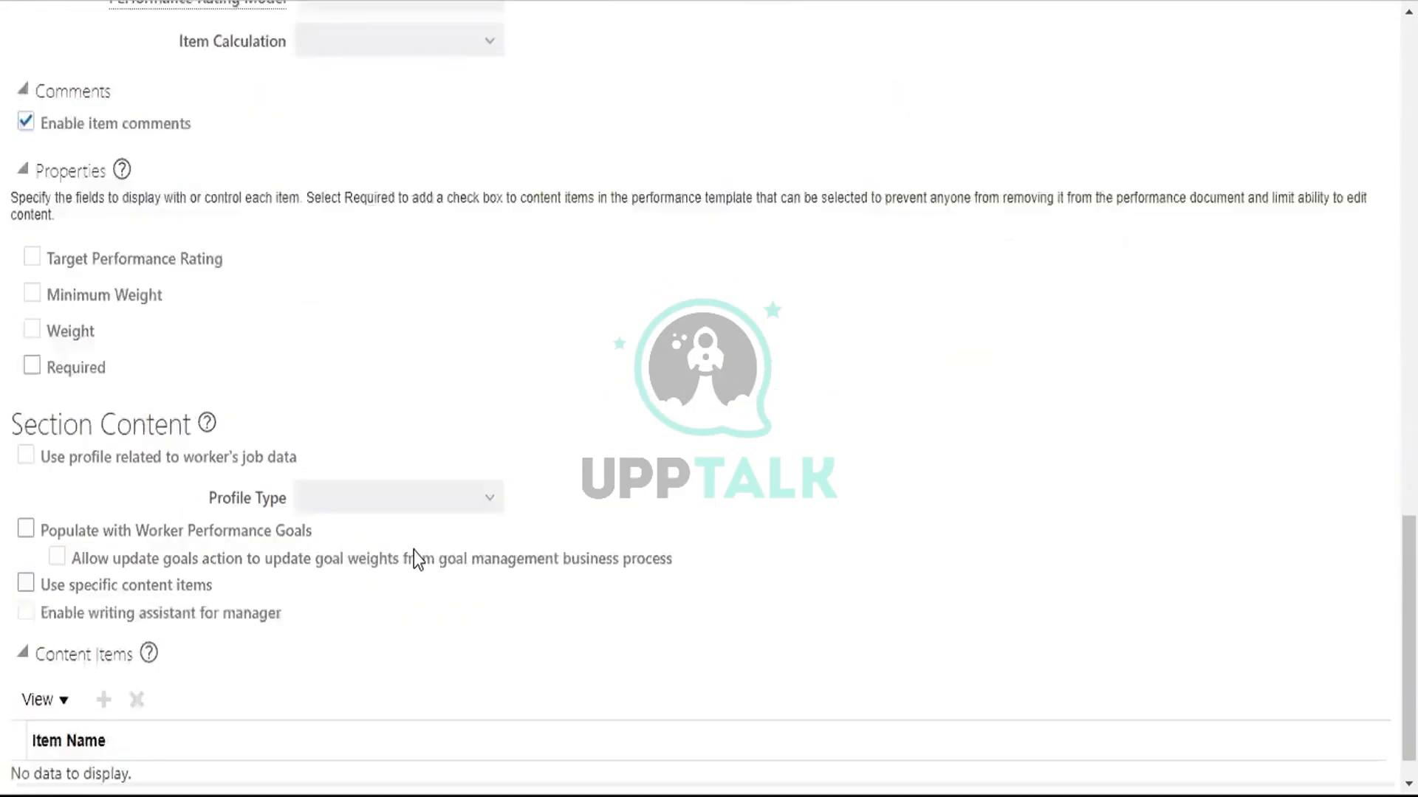
{"action": "scroll", "coordinate": [413, 551], "scroll_direction": "up", "scroll_amount": 15}
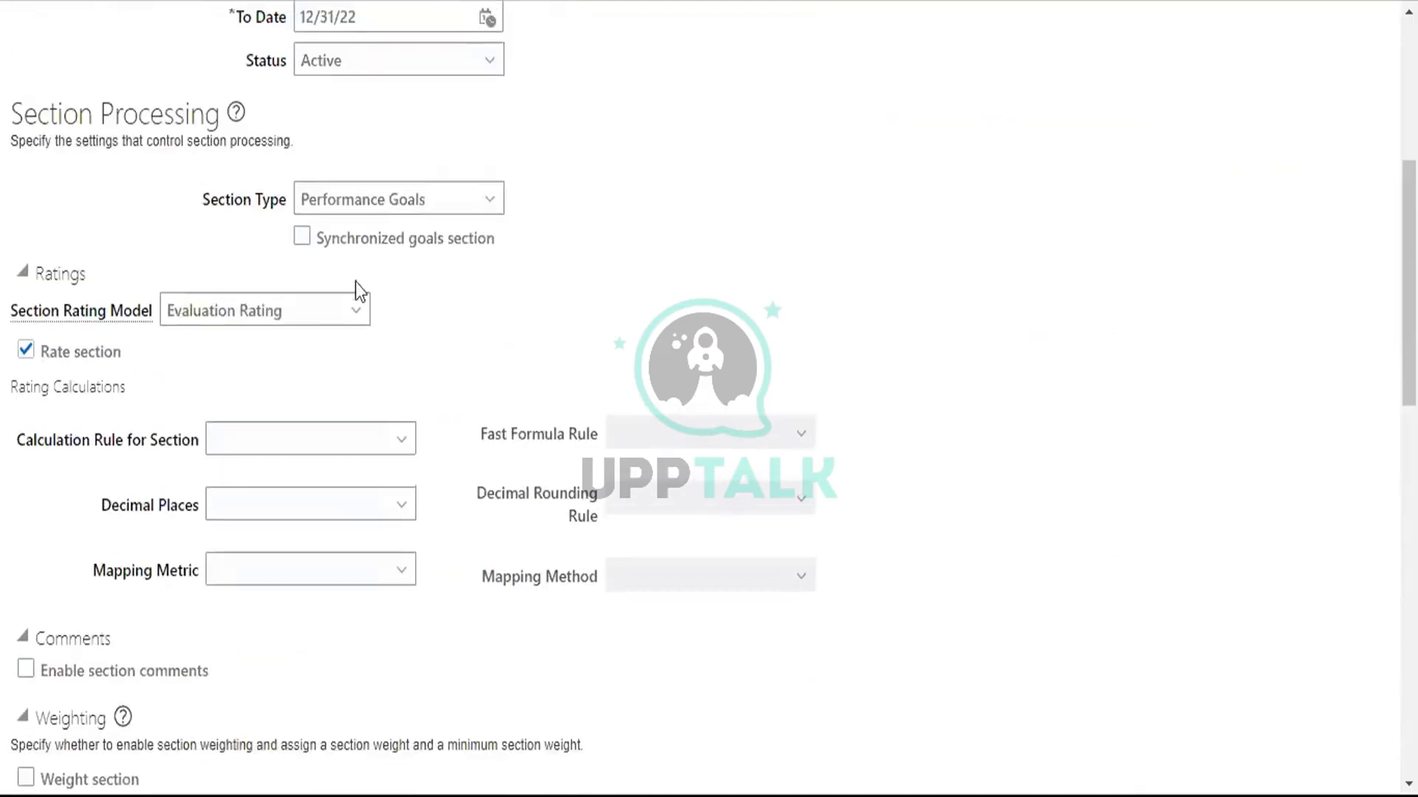
{"action": "scroll", "coordinate": [818, 435], "scroll_direction": "up", "scroll_amount": 3}
{"action": "scroll", "coordinate": [817, 446], "scroll_direction": "up", "scroll_amount": 4}
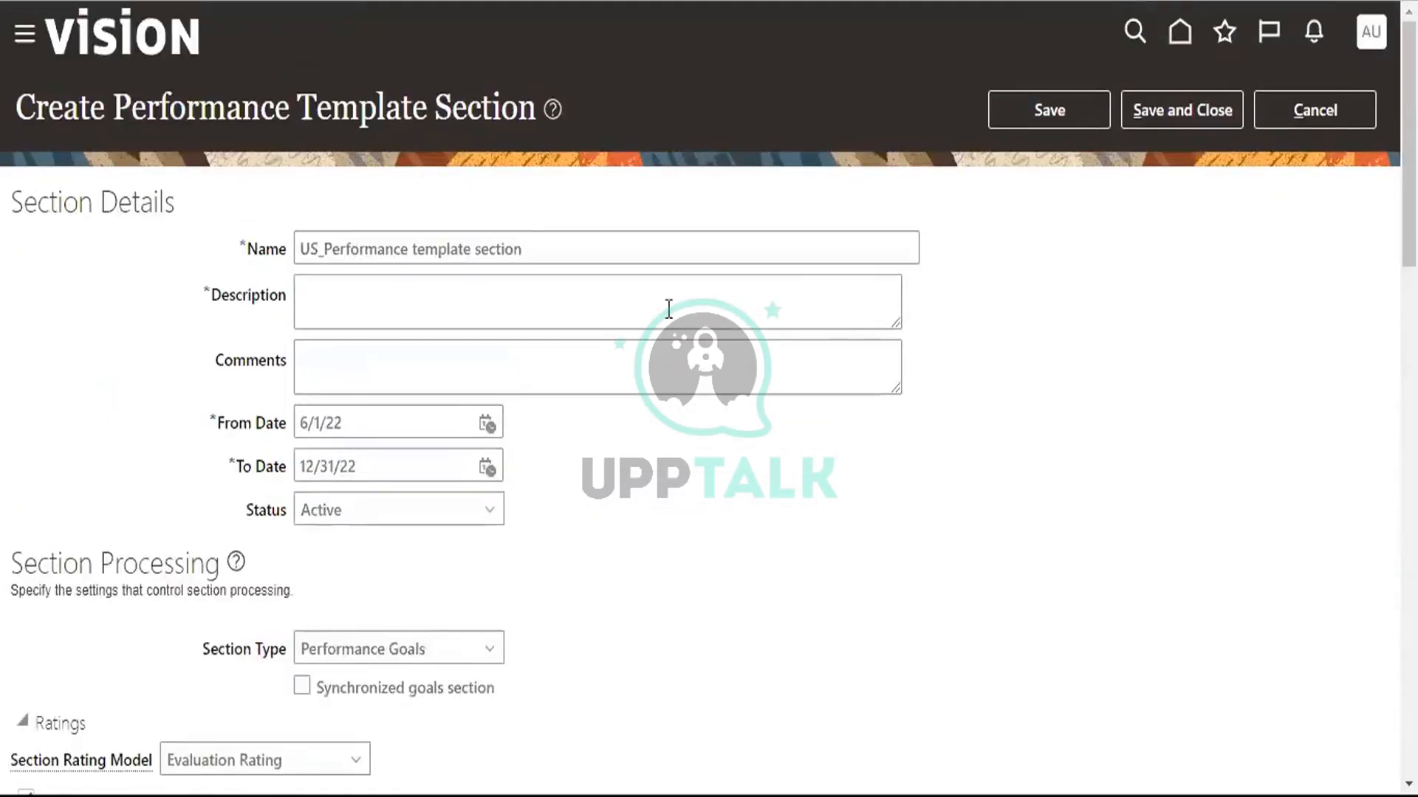
Step: Try to save the template section and enter "rate the performance of the candidates" as its description
{"action": "left_click", "coordinate": [1127, 110]}
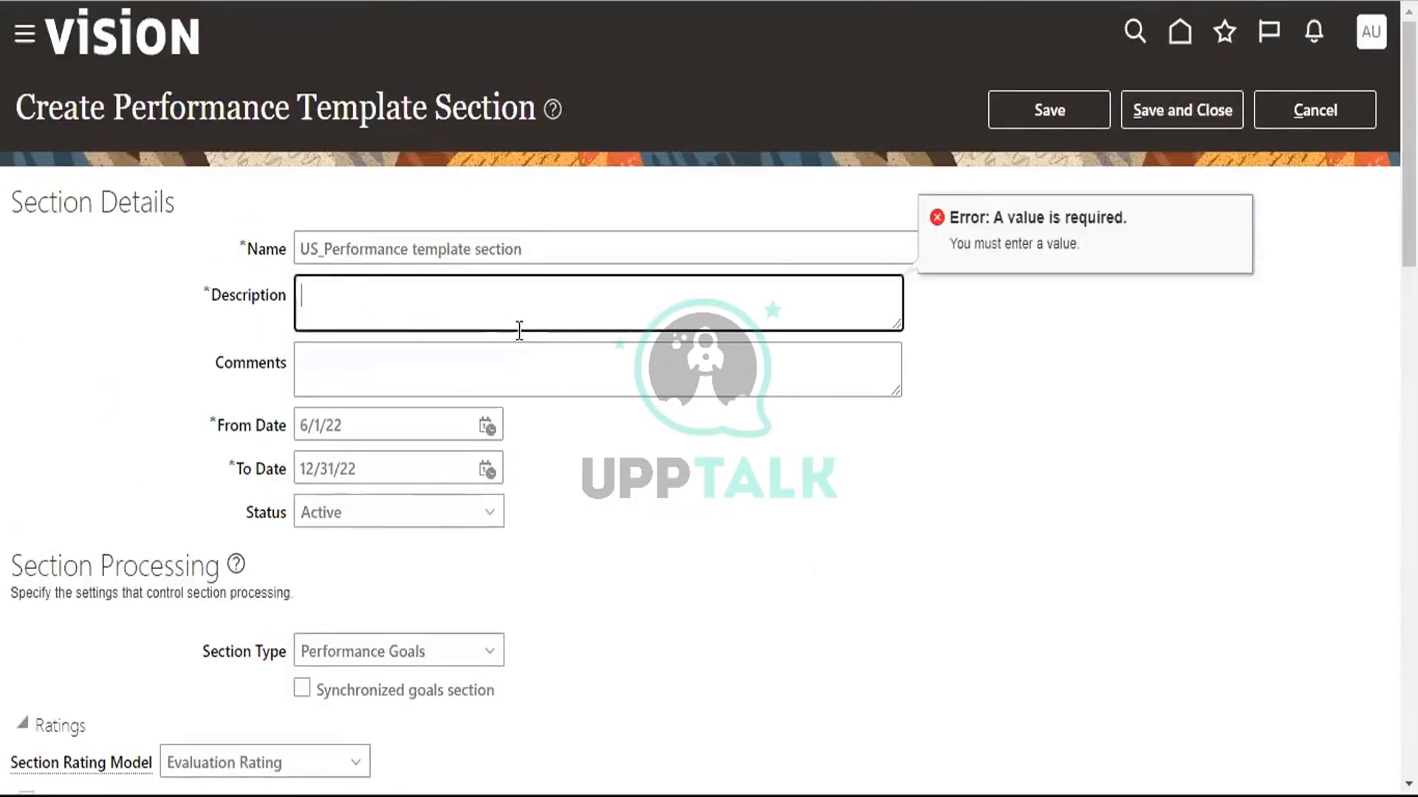
{"action": "type", "text": "Perfo"}
{"action": "key", "text": "BackSpace"}
{"action": "key", "text": "BackSpace"}
{"action": "key", "text": "BackSpace"}
{"action": "key", "text": "BackSpace"}
{"action": "key", "text": "BackSpace"}
{"action": "type", "text": "a"}
{"action": "key", "text": "BackSpace"}
{"action": "type", "text": "aing"}
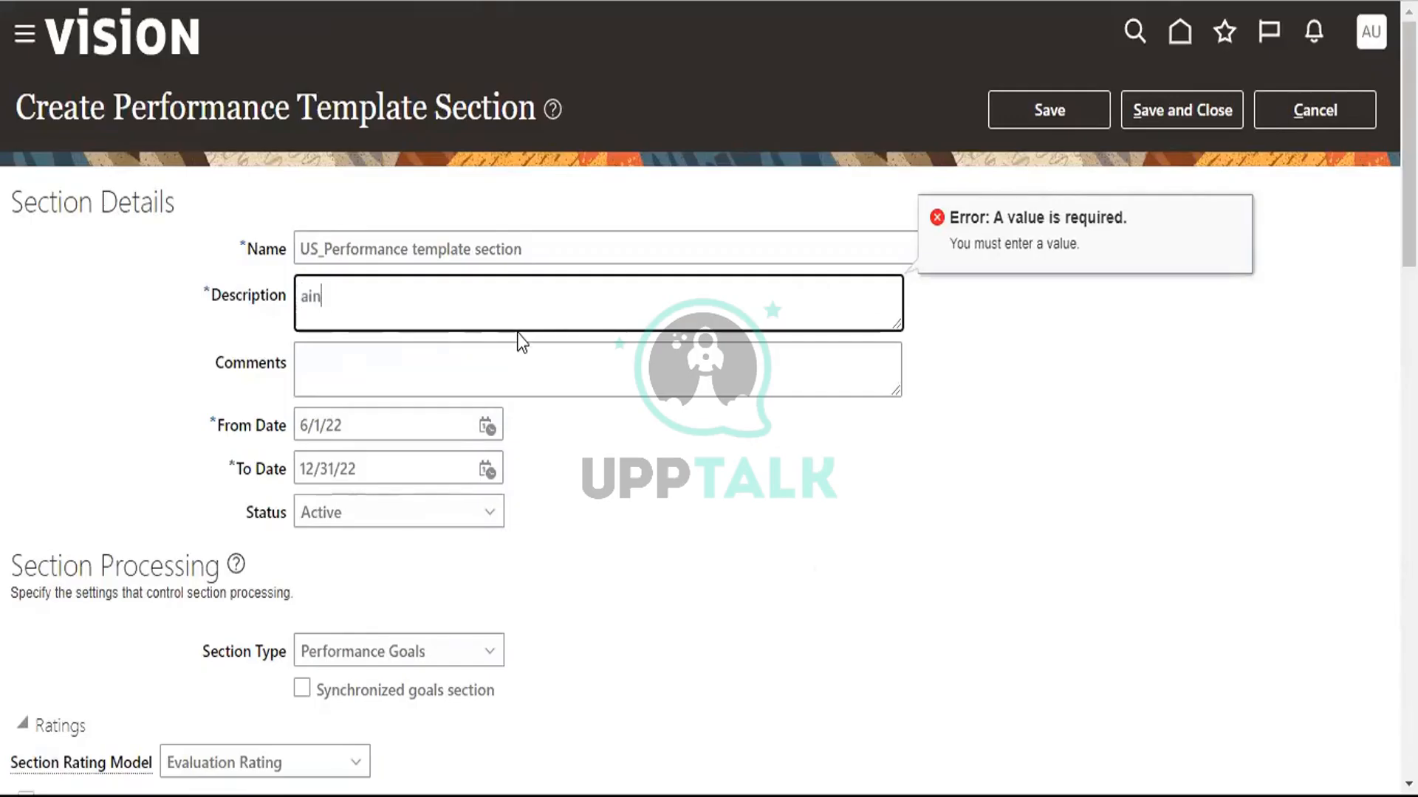
{"action": "key", "text": "BackSpace"}
{"action": "key", "text": "BackSpace"}
{"action": "key", "text": "BackSpace"}
{"action": "key", "text": "BackSpace"}
{"action": "key", "text": "BackSpace"}
{"action": "type", "text": "ae"}
{"action": "key", "text": "BackSpace"}
{"action": "key", "text": "BackSpace"}
{"action": "type", "text": "rae"}
{"action": "key", "text": "BackSpace"}
{"action": "type", "text": "e"}
{"action": "key", "text": "BackSpace"}
{"action": "type", "text": "te he"}
{"action": "key", "text": "BackSpace"}
{"action": "key", "text": "BackSpace"}
{"action": "type", "text": "the perfor"}
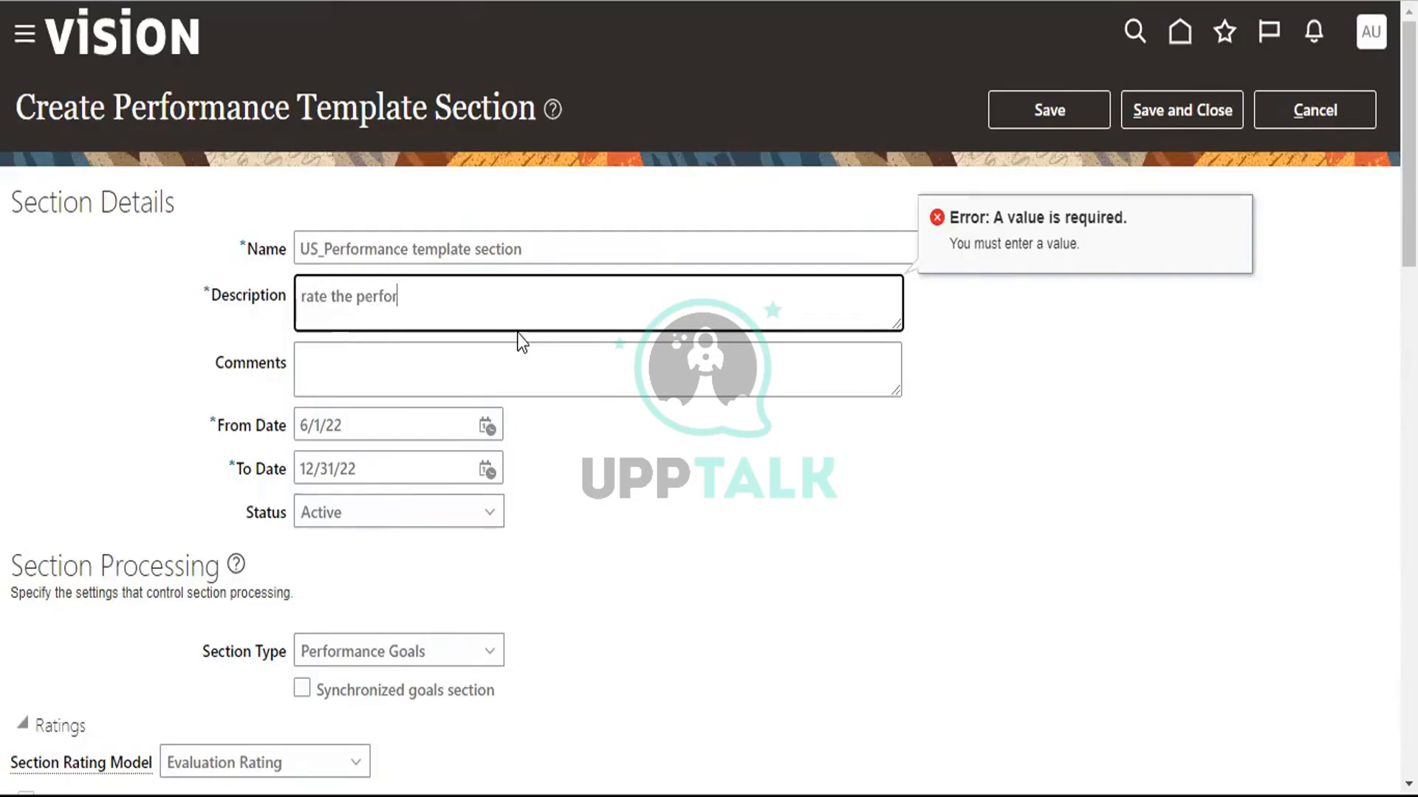
{"action": "type", "text": "mance of the camdidates"}
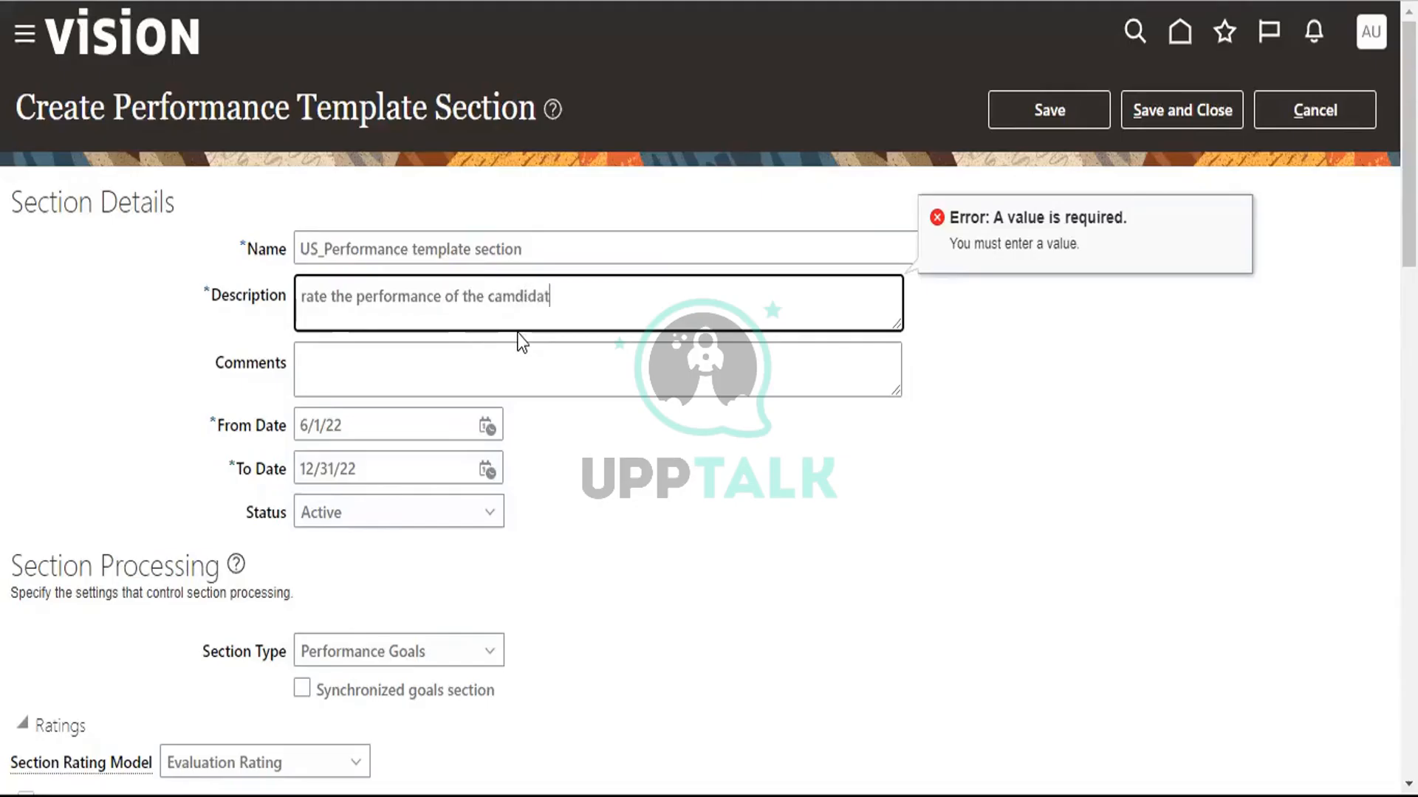
{"action": "left_click", "coordinate": [513, 298]}
{"action": "key", "text": "BackSpace"}
{"action": "type", "text": "n"}
Step: Save and close the template section and go back from the Performance Template Sections page
{"action": "left_click", "coordinate": [1214, 120]}
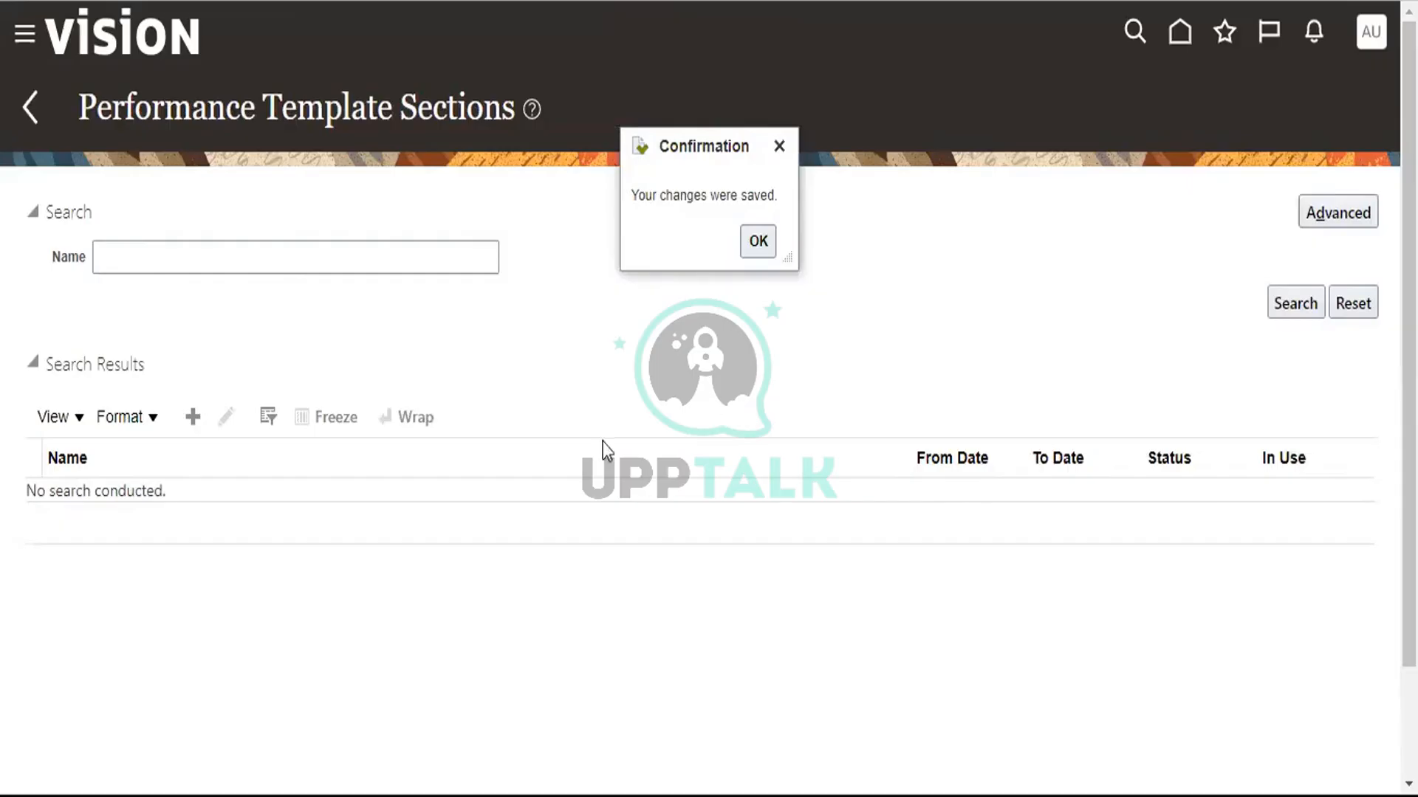
{"action": "left_click", "coordinate": [25, 120]}
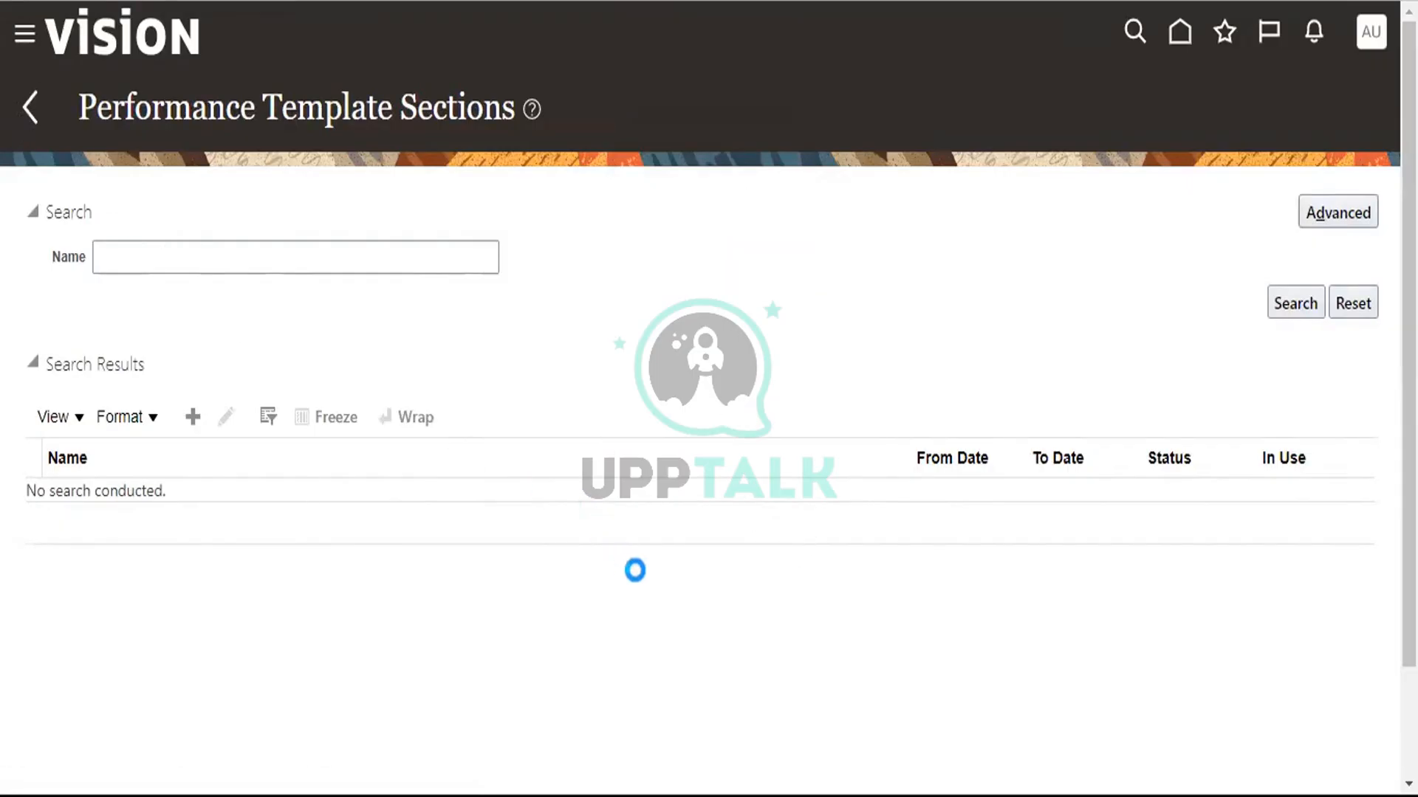
Step: Open Performance Process Flows and start a new process flow named "US_Process flows"
{"action": "scroll", "coordinate": [640, 582], "scroll_direction": "down", "scroll_amount": 9}
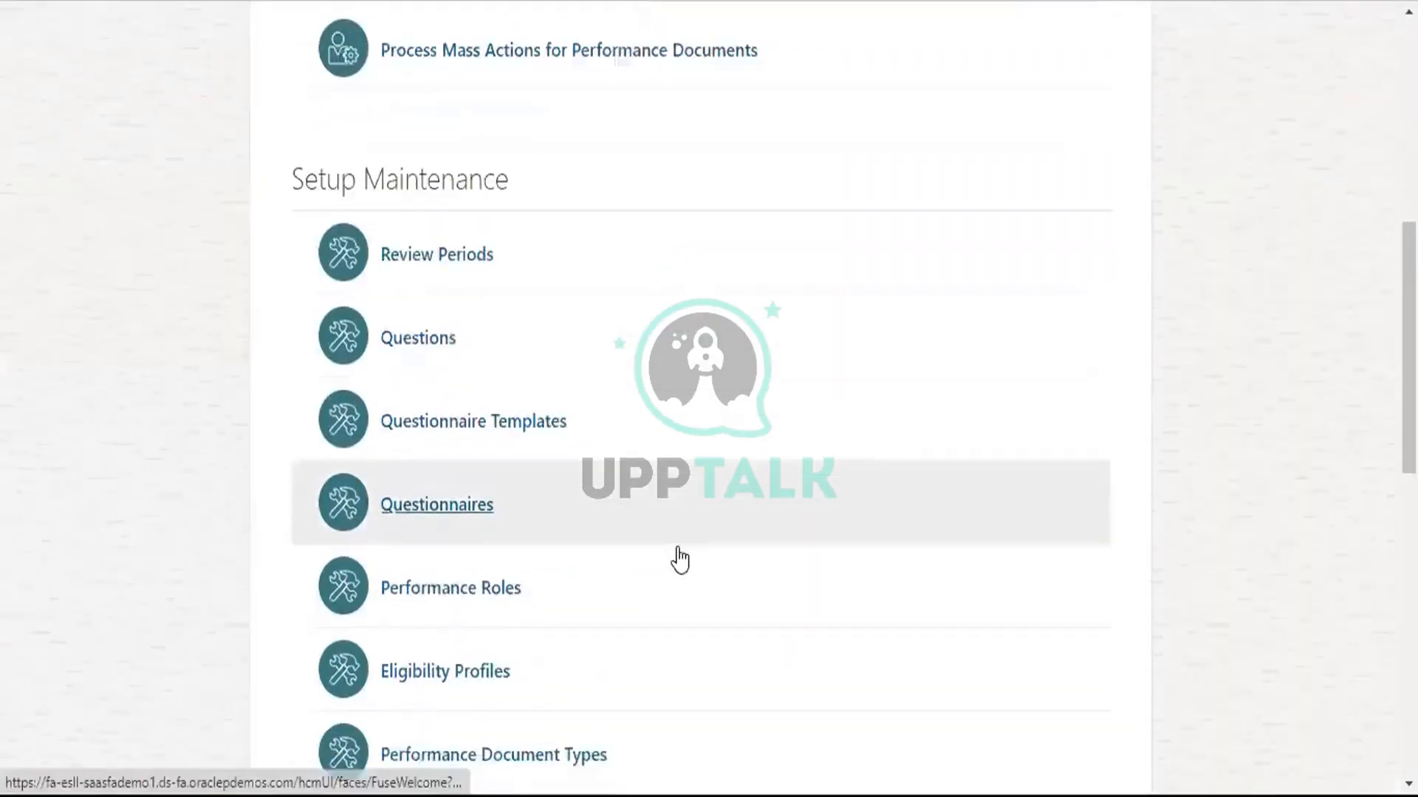
{"action": "scroll", "coordinate": [680, 559], "scroll_direction": "down", "scroll_amount": 4}
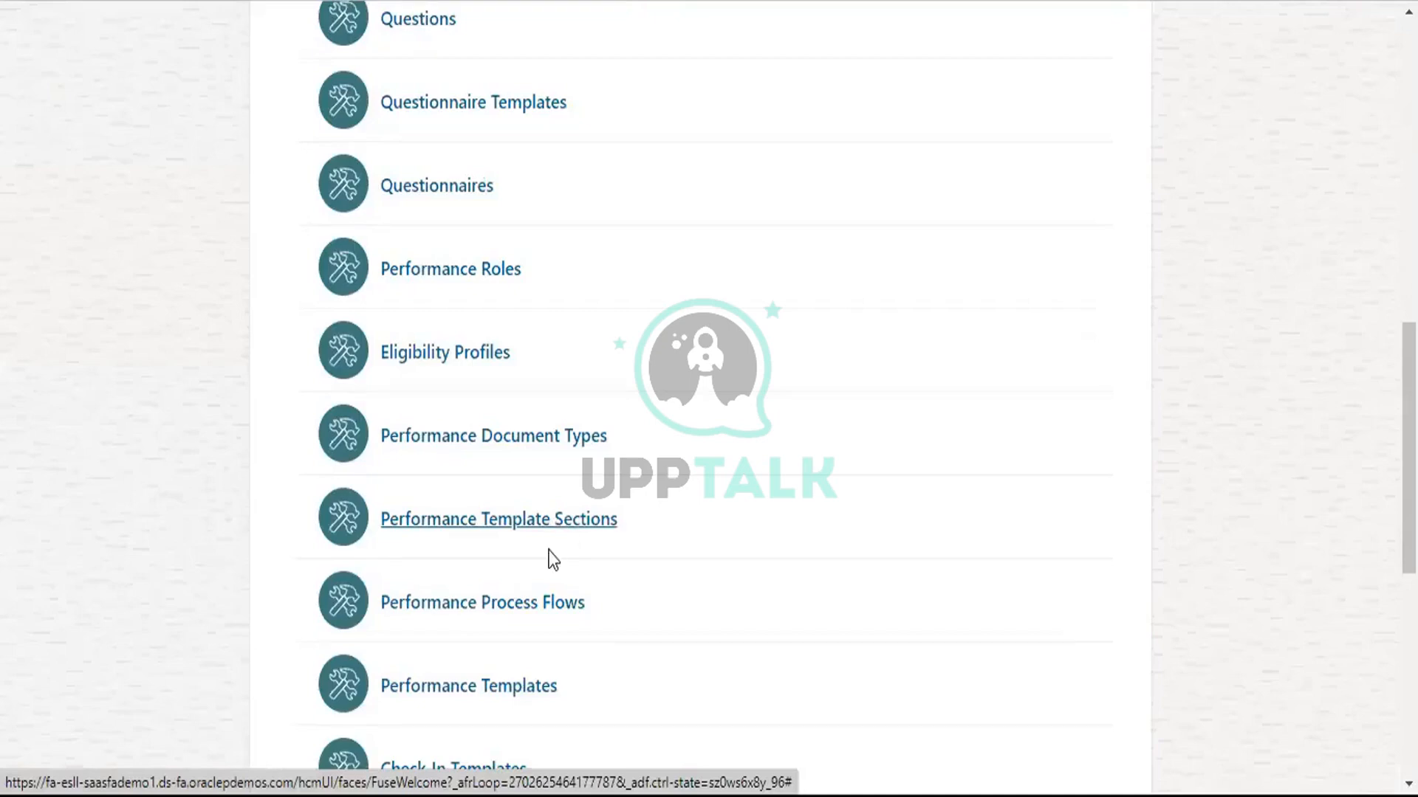
{"action": "left_click", "coordinate": [653, 606]}
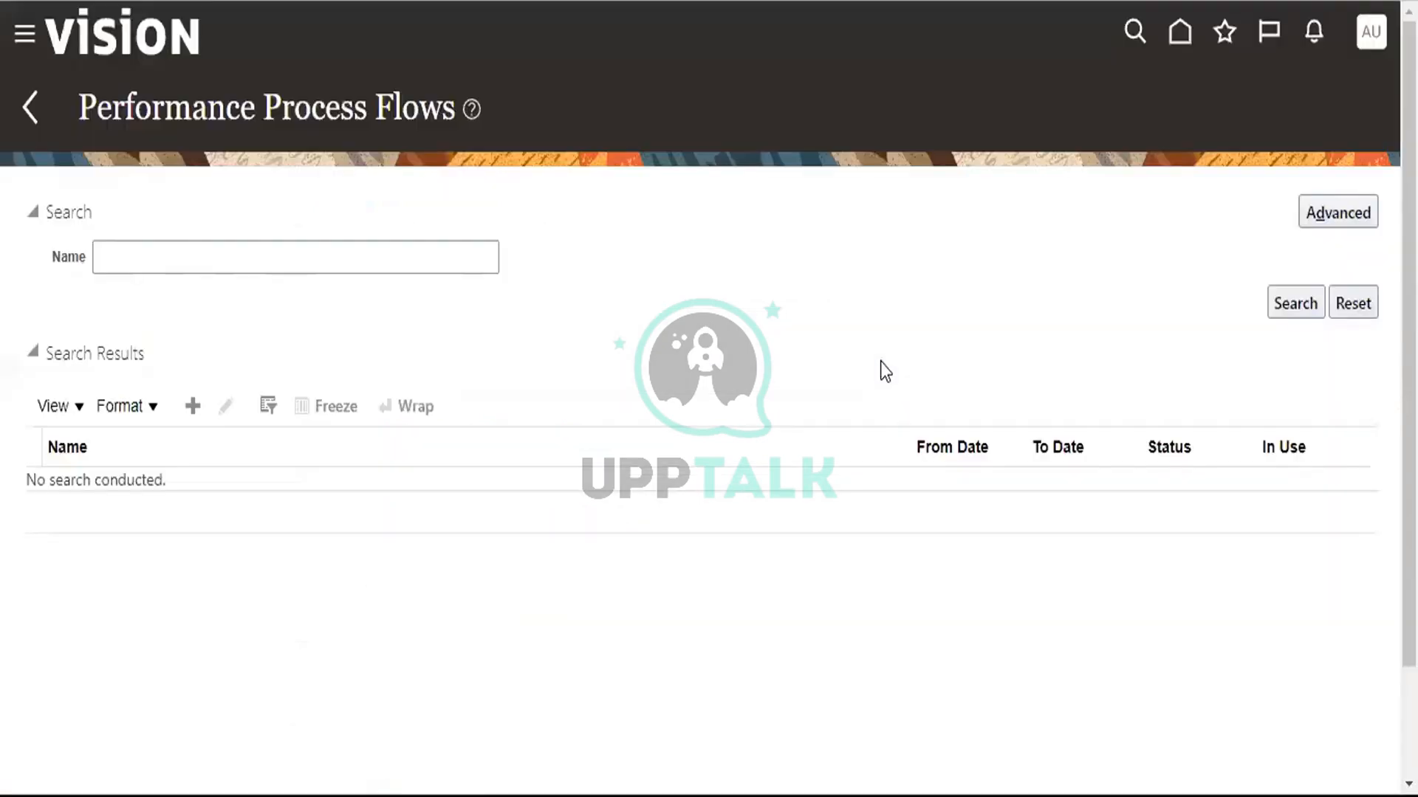
{"action": "left_click", "coordinate": [194, 408]}
{"action": "left_click", "coordinate": [340, 254]}
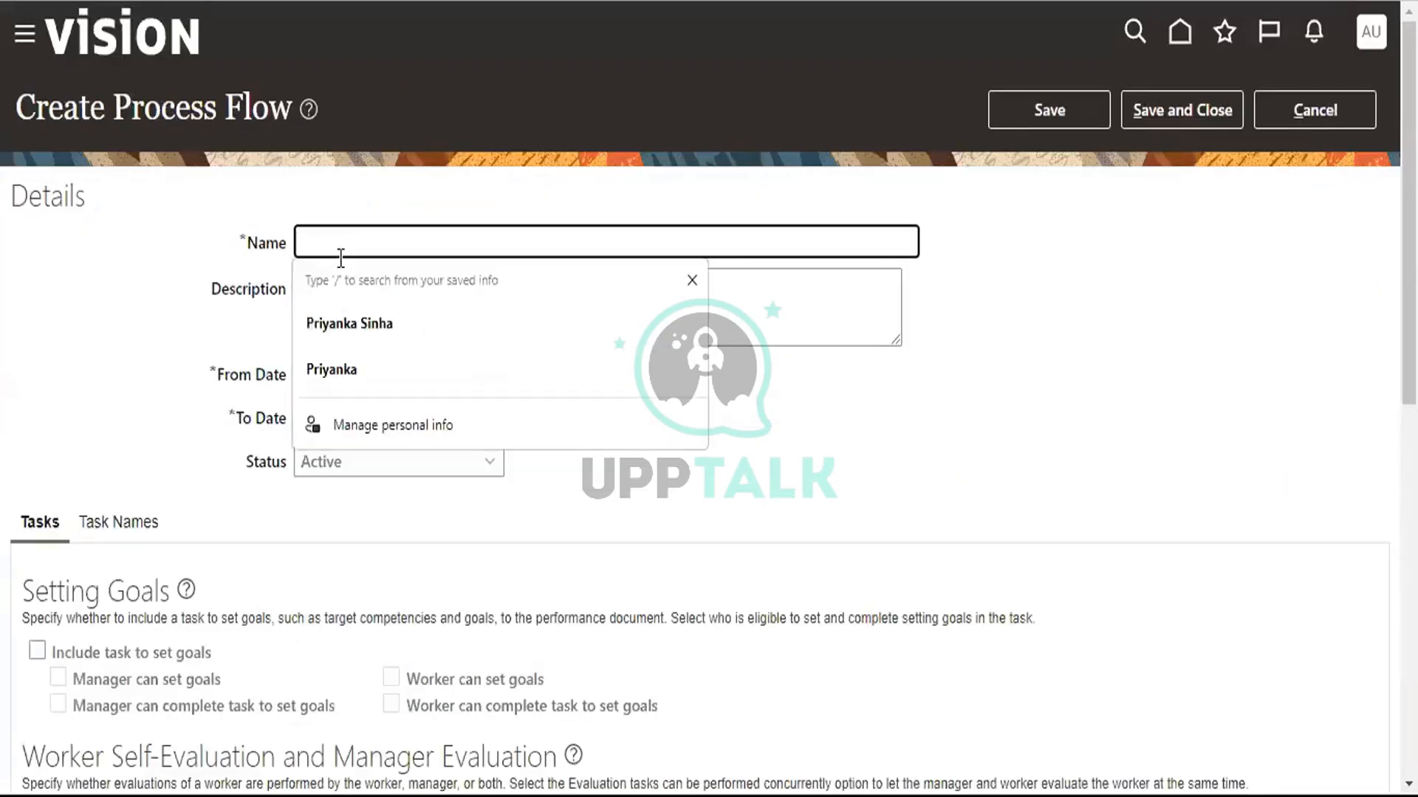
{"action": "type", "text": "US_Pr"}
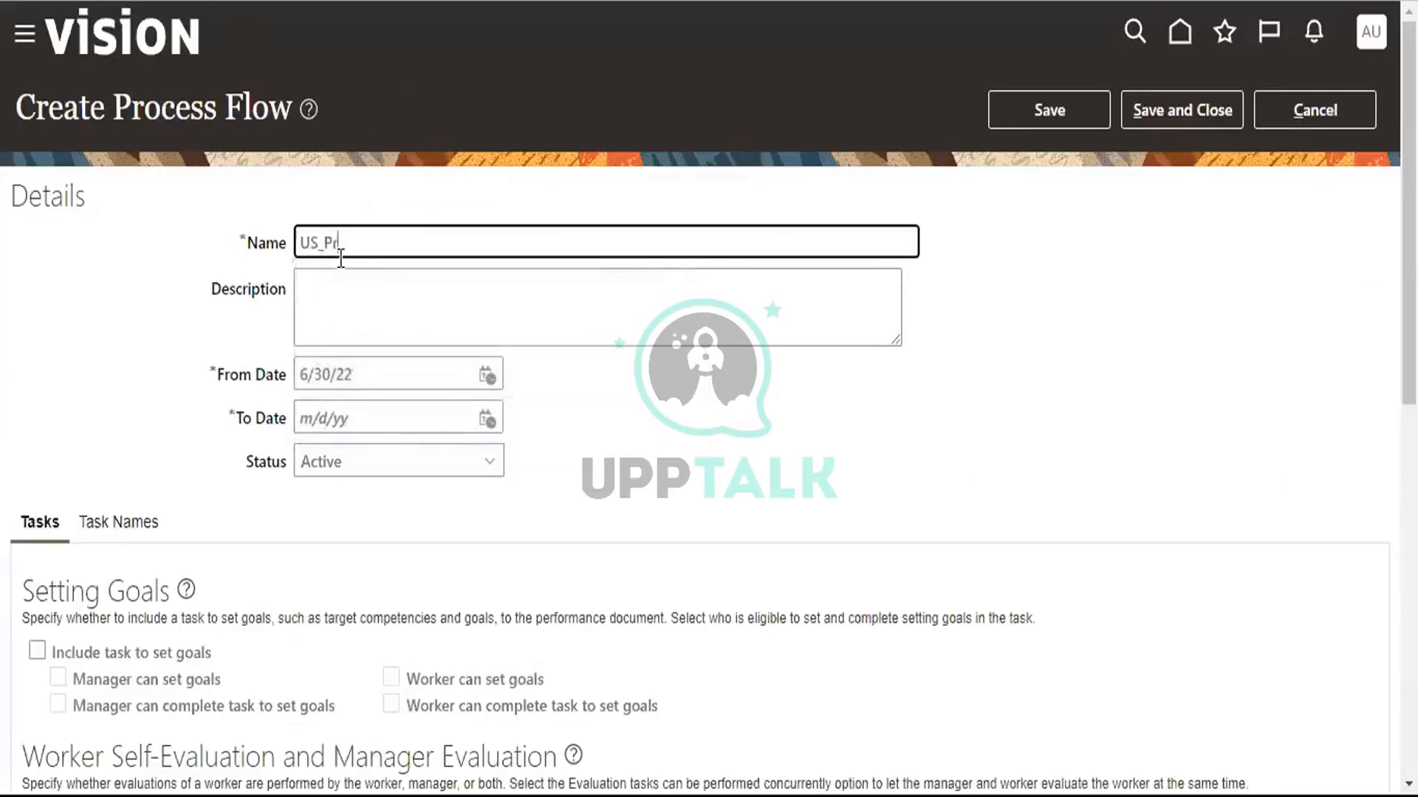
{"action": "type", "text": "ocess flows"}
Step: Set the process flow's validity from 6/1/22 to 6/30/22
{"action": "left_click", "coordinate": [488, 377]}
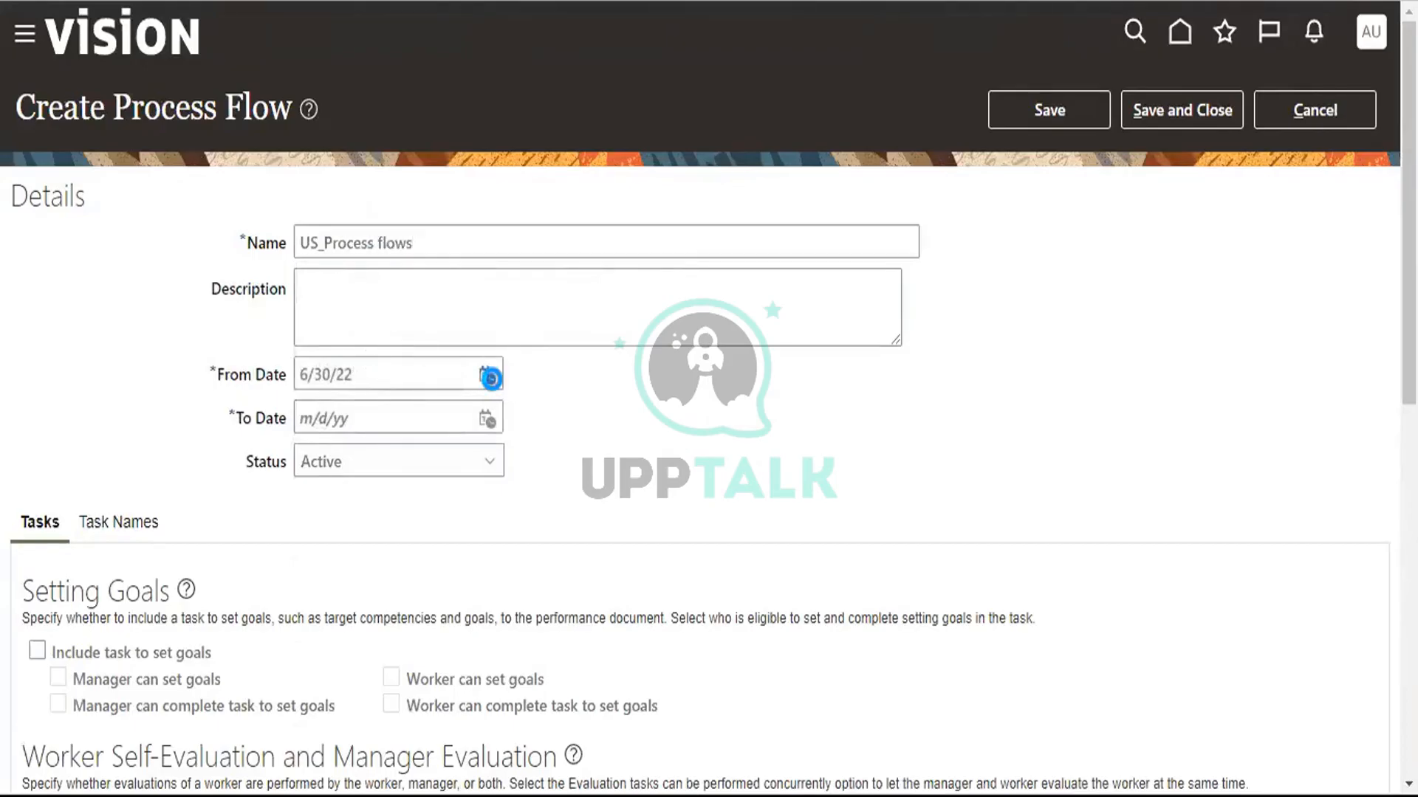
{"action": "left_click", "coordinate": [622, 491]}
{"action": "left_click", "coordinate": [488, 417]}
{"action": "left_click", "coordinate": [656, 671]}
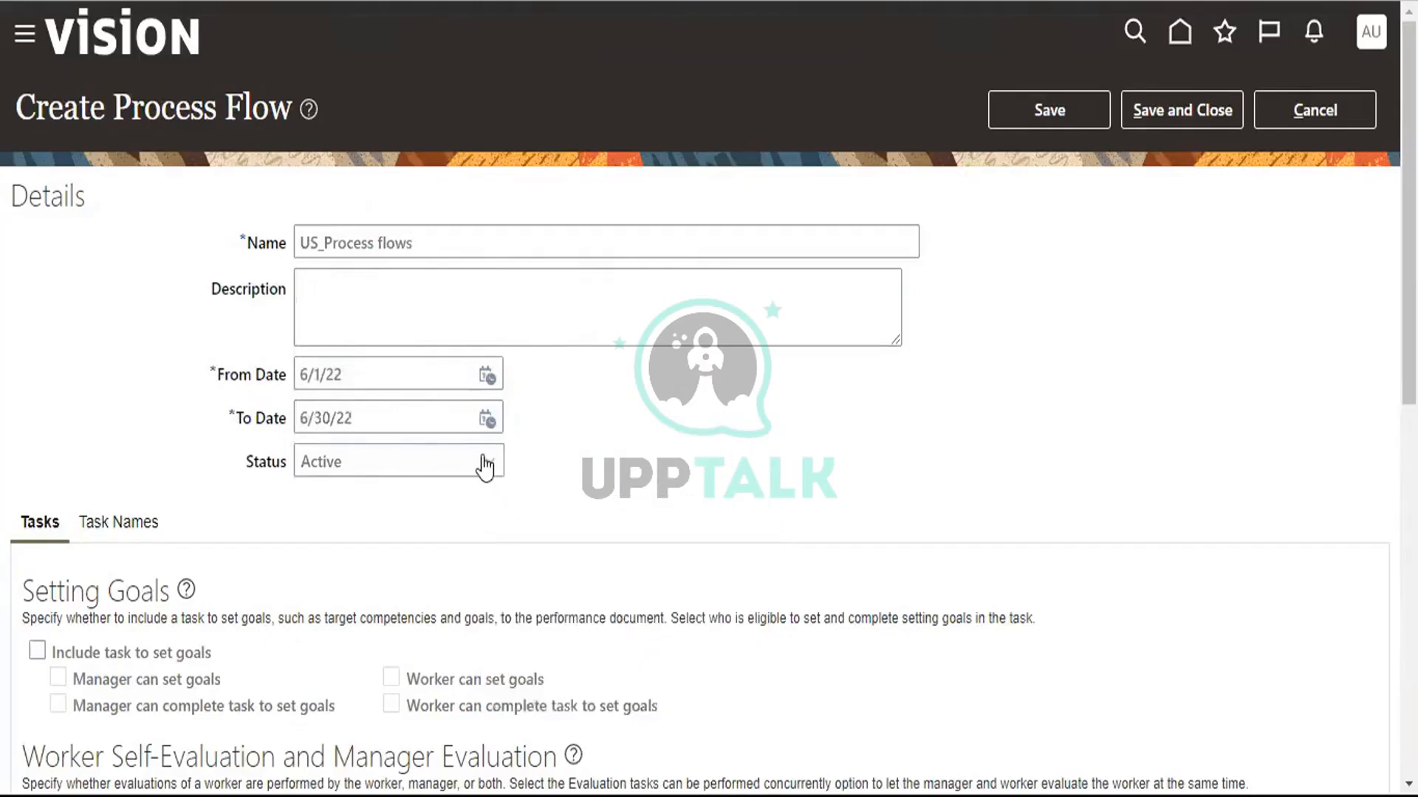
Step: Include the task to set goals in the process flow and allow both manager and worker to set goals
{"action": "left_click", "coordinate": [37, 650]}
{"action": "scroll", "coordinate": [639, 589], "scroll_direction": "down", "scroll_amount": 3}
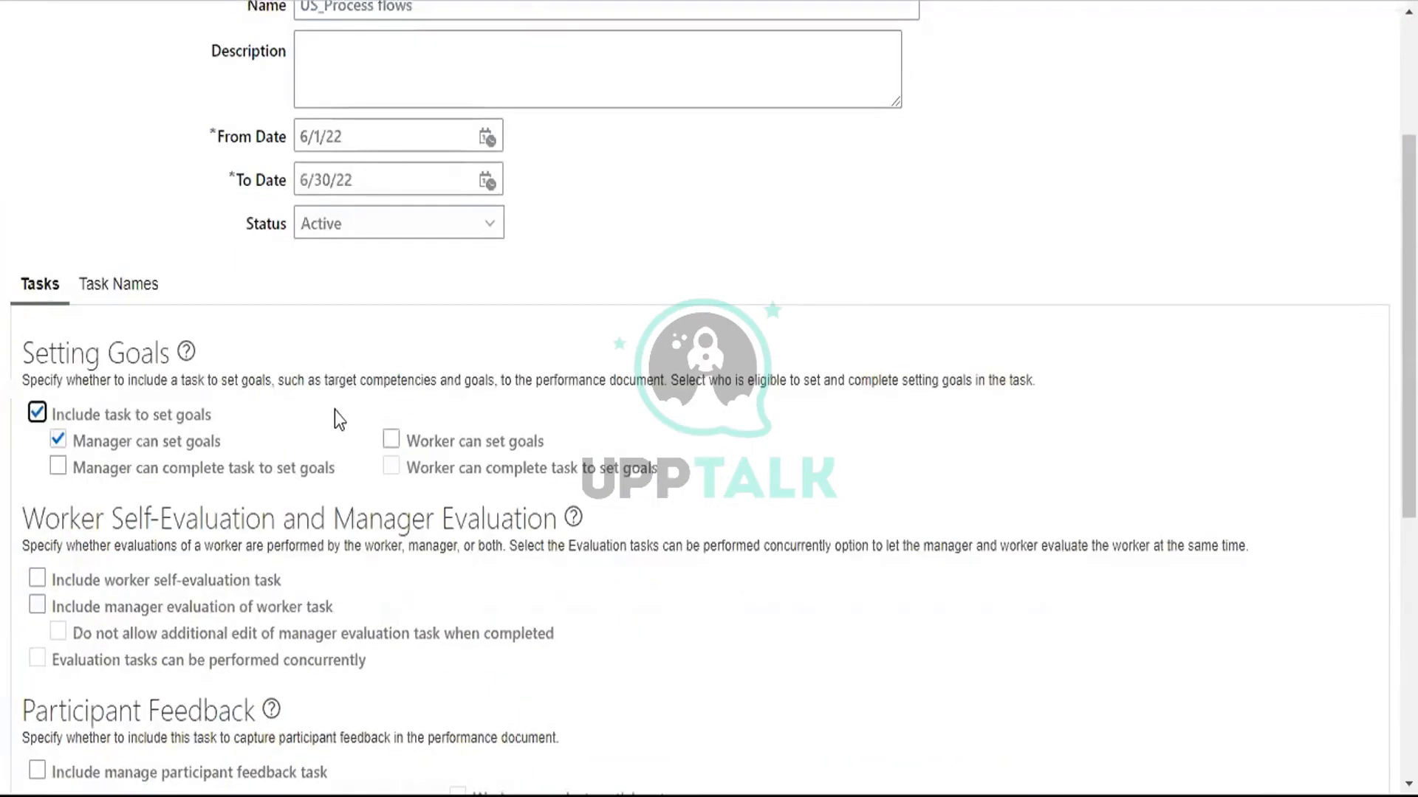
{"action": "scroll", "coordinate": [335, 410], "scroll_direction": "down", "scroll_amount": 3}
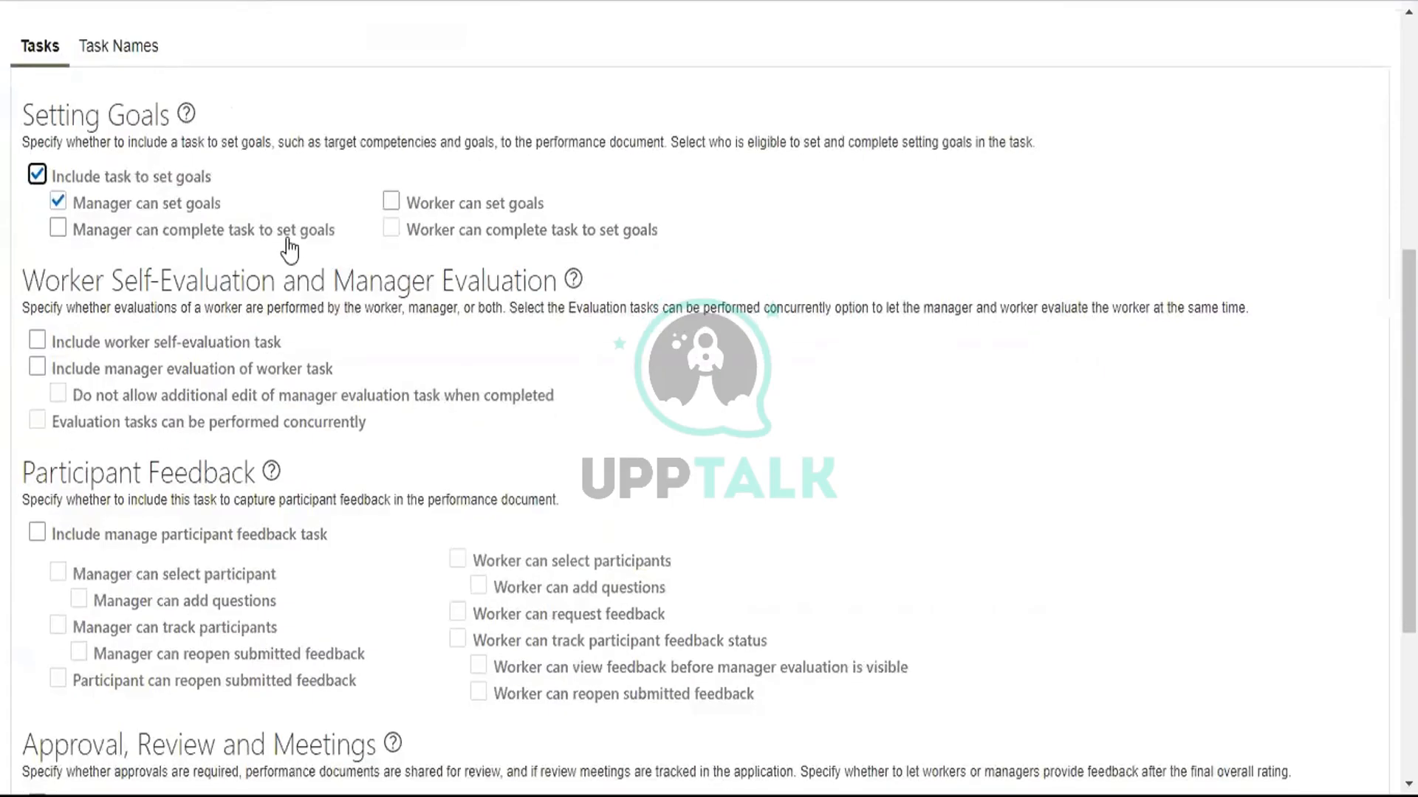
{"action": "left_click", "coordinate": [390, 201]}
{"action": "scroll", "coordinate": [610, 451], "scroll_direction": "up", "scroll_amount": 5}
{"action": "scroll", "coordinate": [601, 471], "scroll_direction": "down", "scroll_amount": 5}
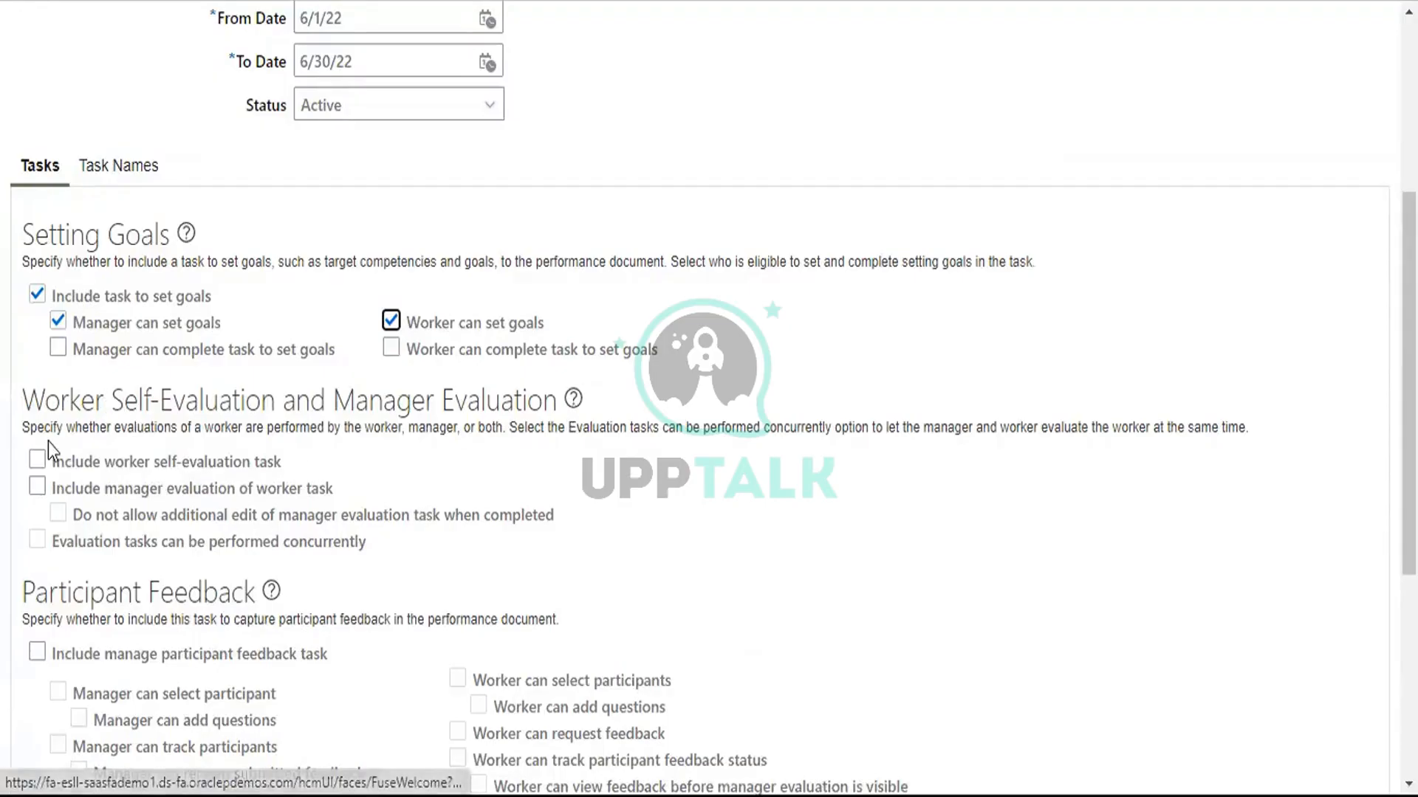
Step: Include the worker self-evaluation task and the manager evaluation of worker task
{"action": "left_click", "coordinate": [36, 463]}
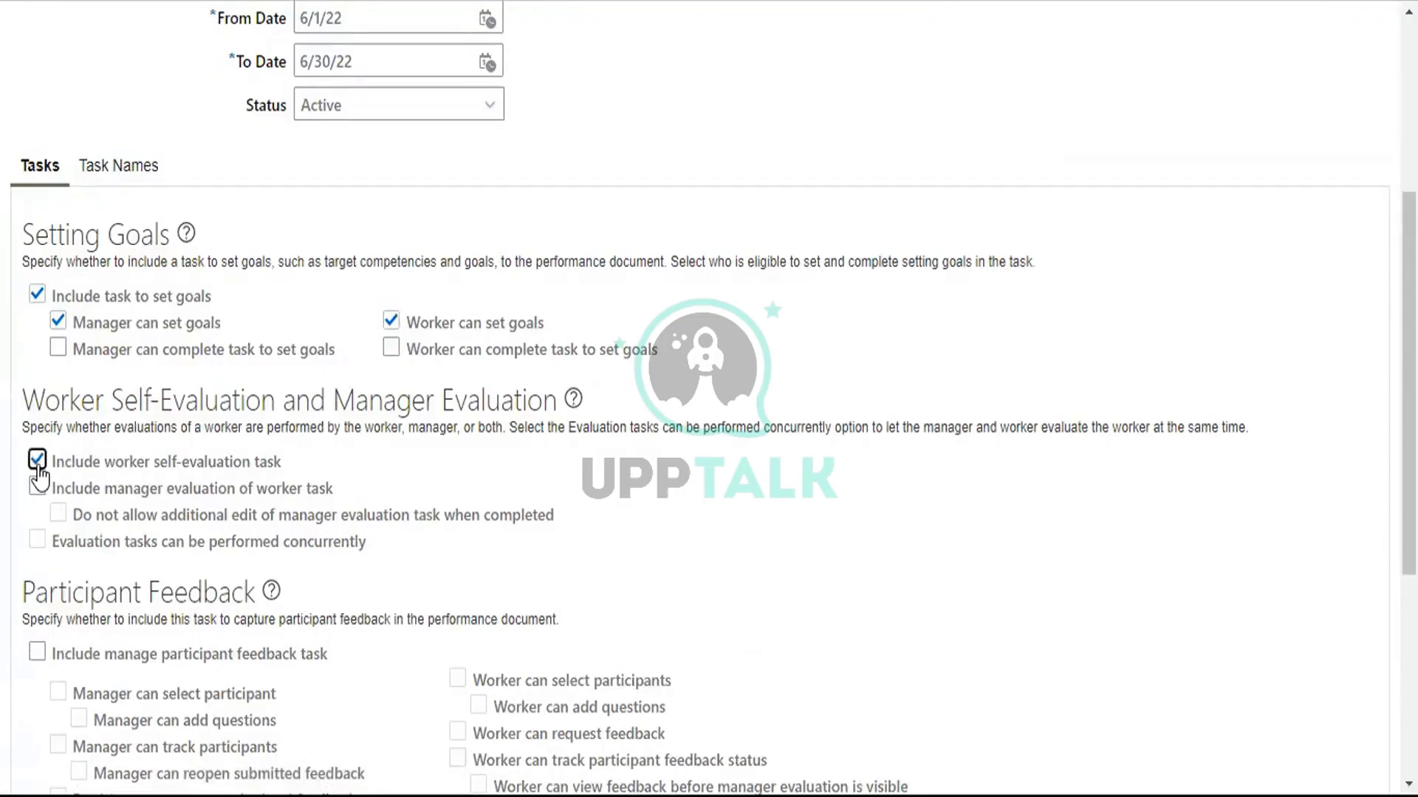
{"action": "left_click", "coordinate": [37, 487]}
{"action": "left_click_drag", "start_coordinate": [119, 427], "coordinate": [516, 428]}
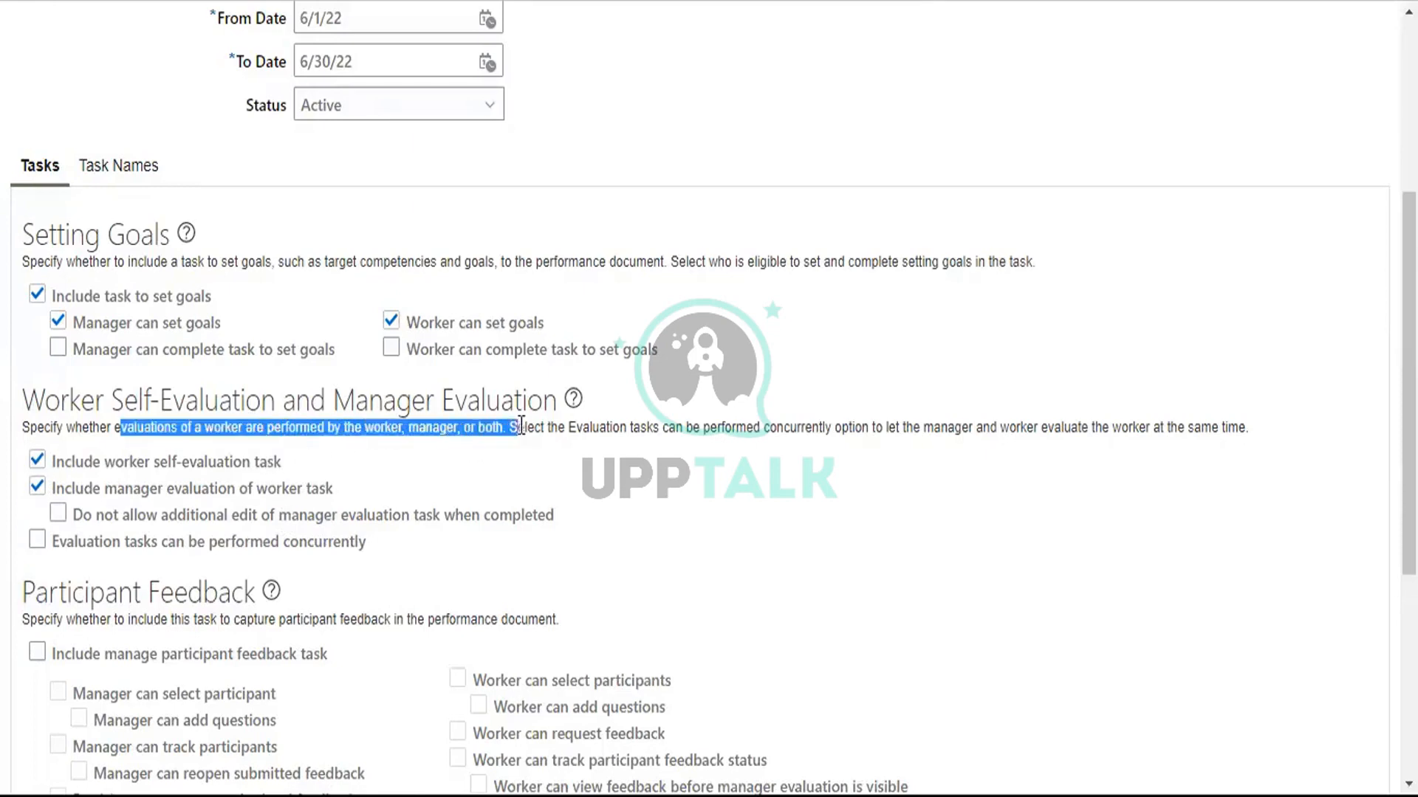
{"action": "left_click", "coordinate": [567, 544]}
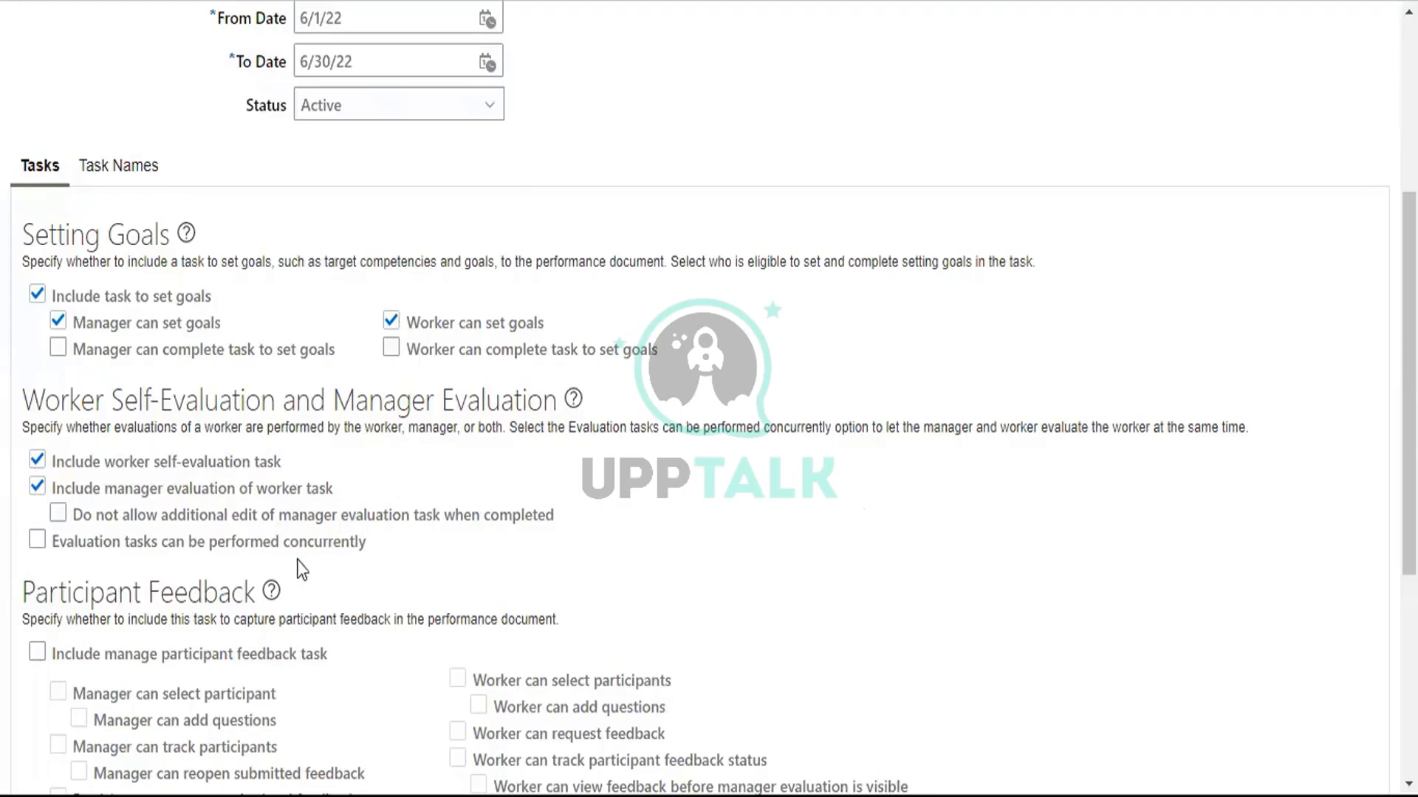
Step: Include the participant feedback task, letting managers select participants, add questions and track participants, and workers select participants, request feedback and track its status
{"action": "scroll", "coordinate": [428, 575], "scroll_direction": "down", "scroll_amount": 5}
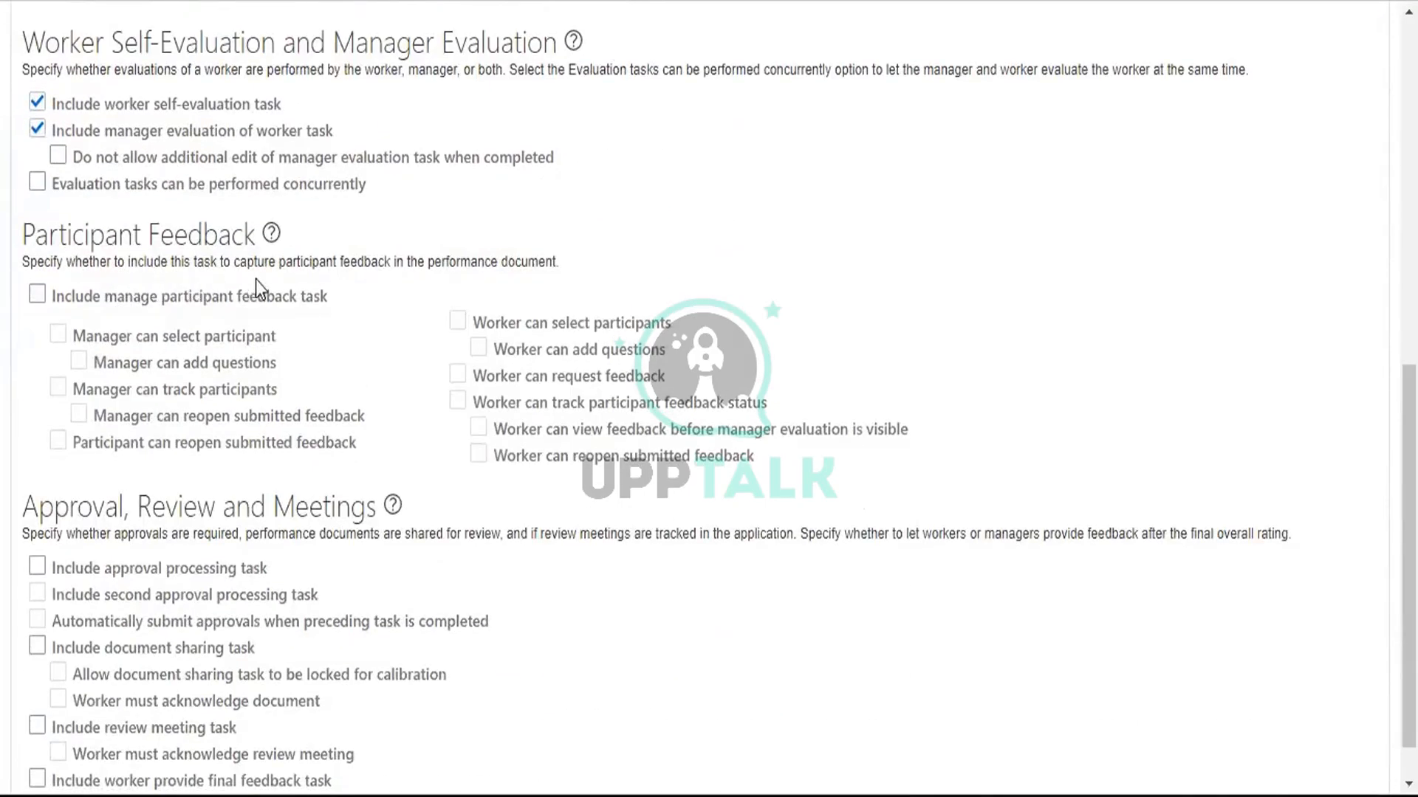
{"action": "left_click", "coordinate": [36, 298]}
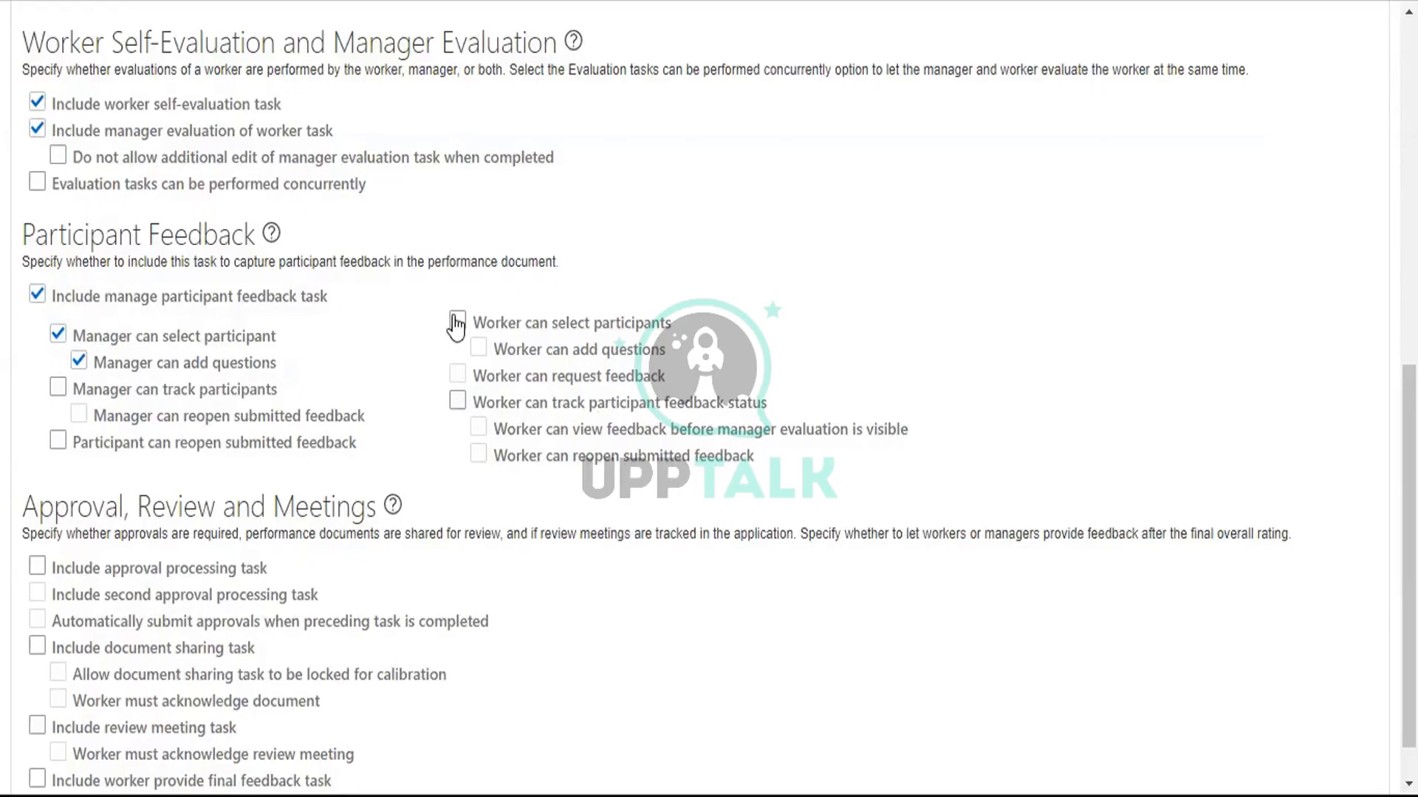
{"action": "left_click", "coordinate": [457, 323]}
{"action": "left_click", "coordinate": [459, 377]}
{"action": "left_click", "coordinate": [458, 402]}
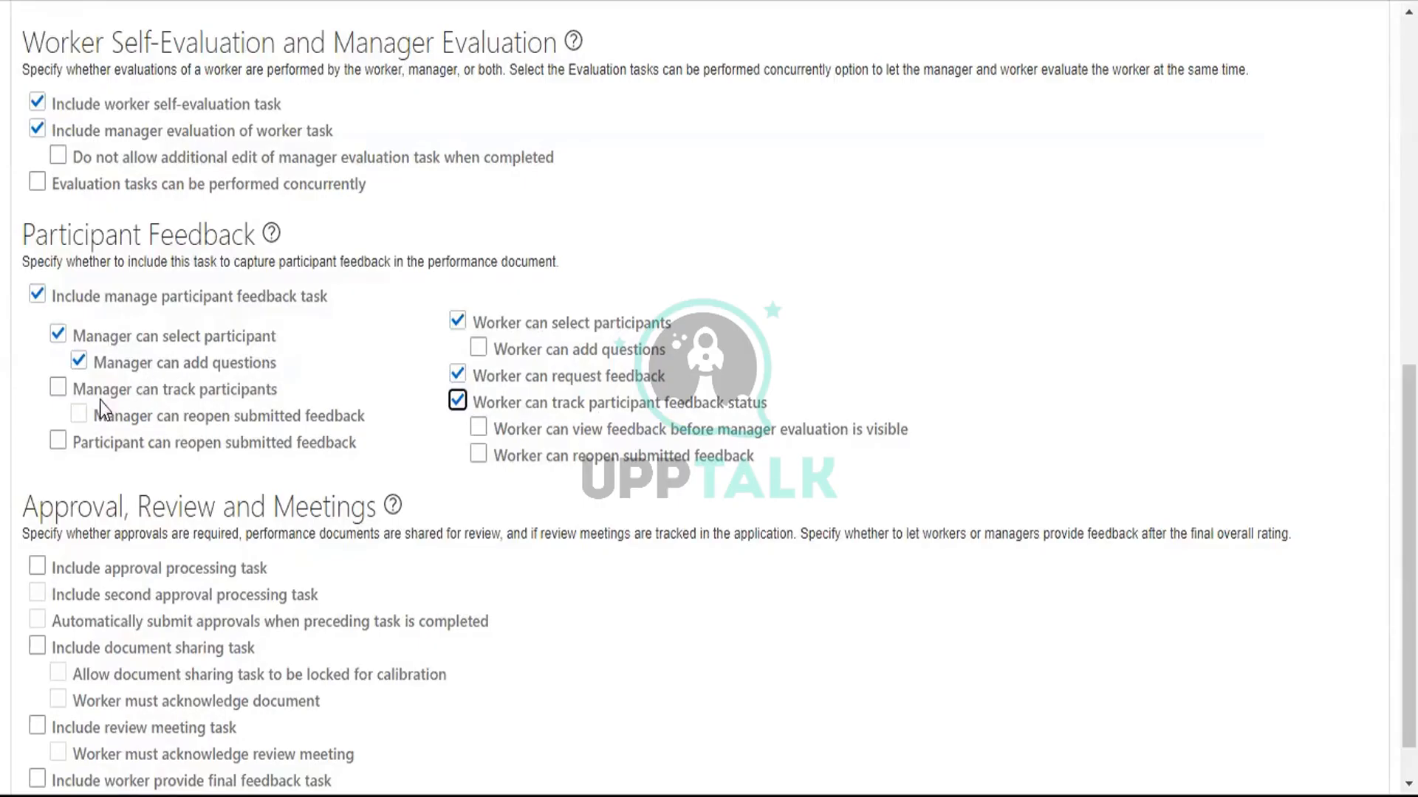
{"action": "left_click", "coordinate": [58, 387]}
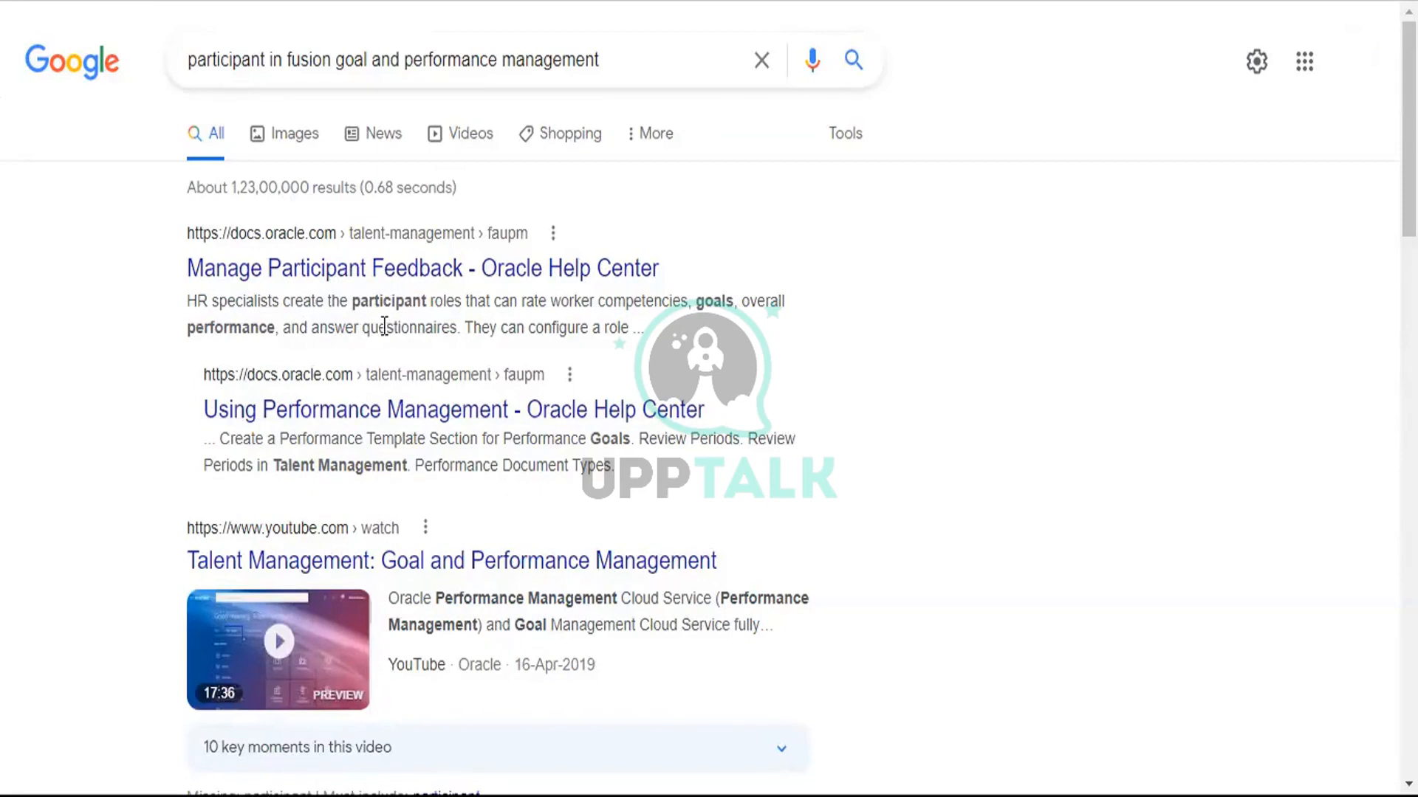
Step: Open the Manage Participant Feedback result in Oracle Help Center and read the participant definition, process abilities and feedback-gathering flow chart
{"action": "left_click", "coordinate": [381, 273]}
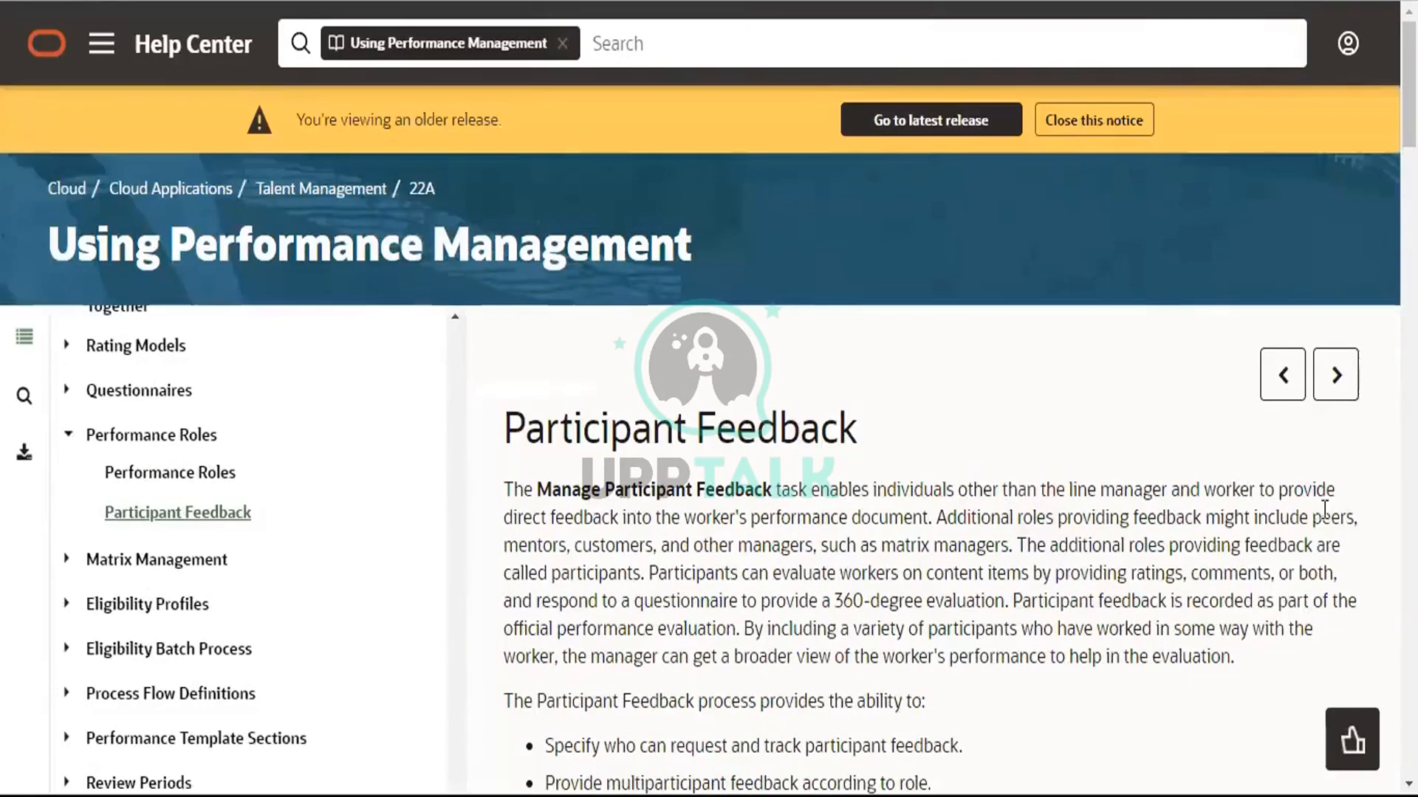
{"action": "scroll", "coordinate": [521, 387], "scroll_direction": "down", "scroll_amount": 1}
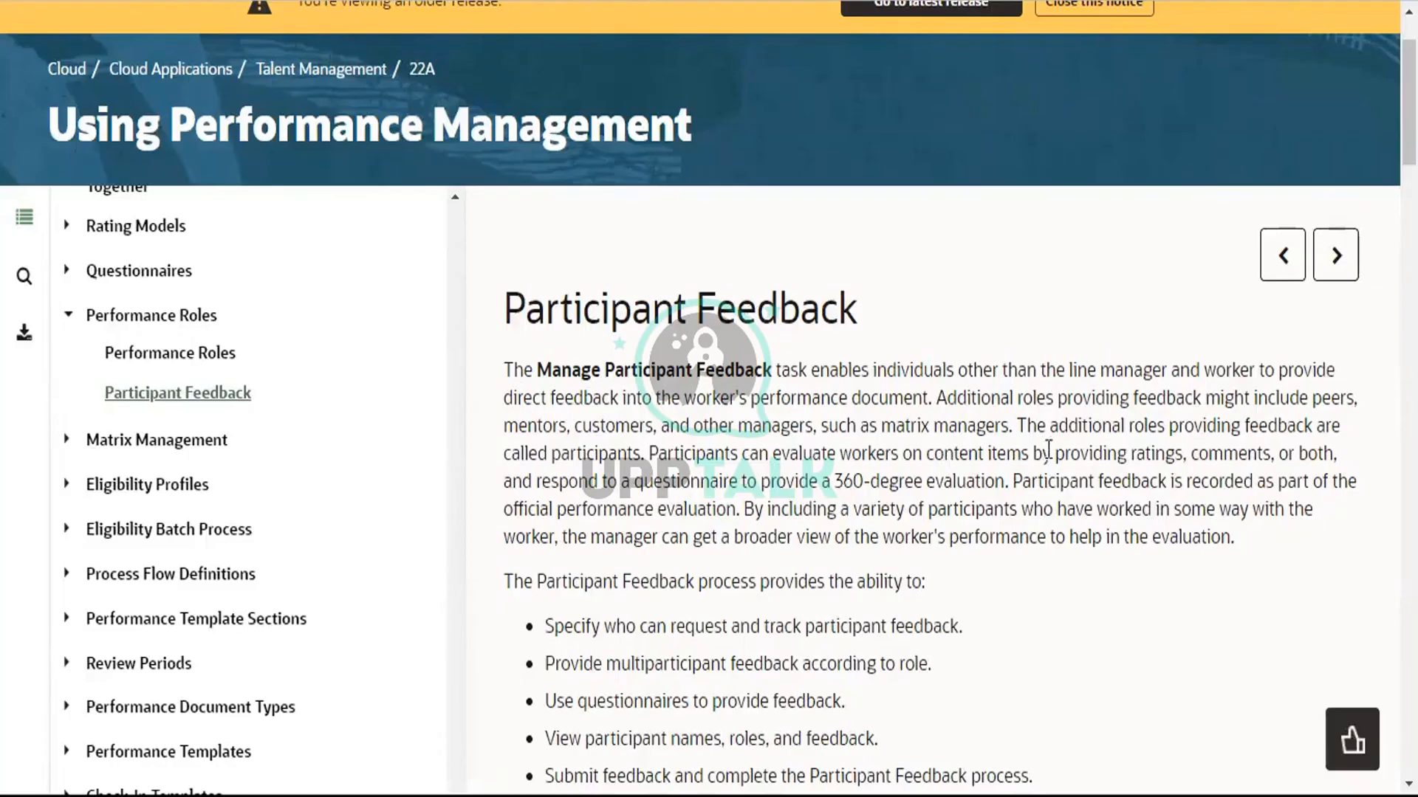
{"action": "left_click_drag", "start_coordinate": [641, 452], "coordinate": [1293, 534]}
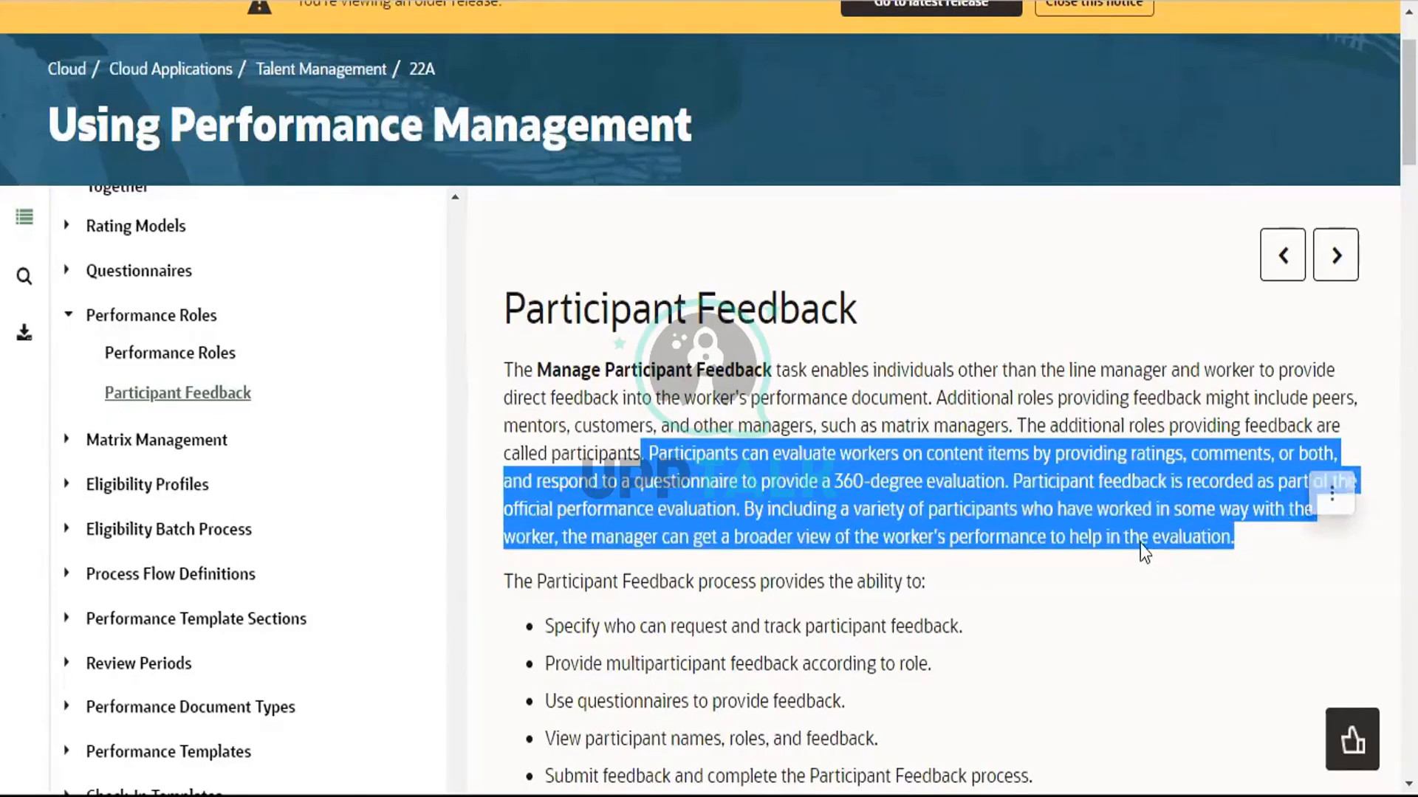
{"action": "left_click", "coordinate": [949, 389]}
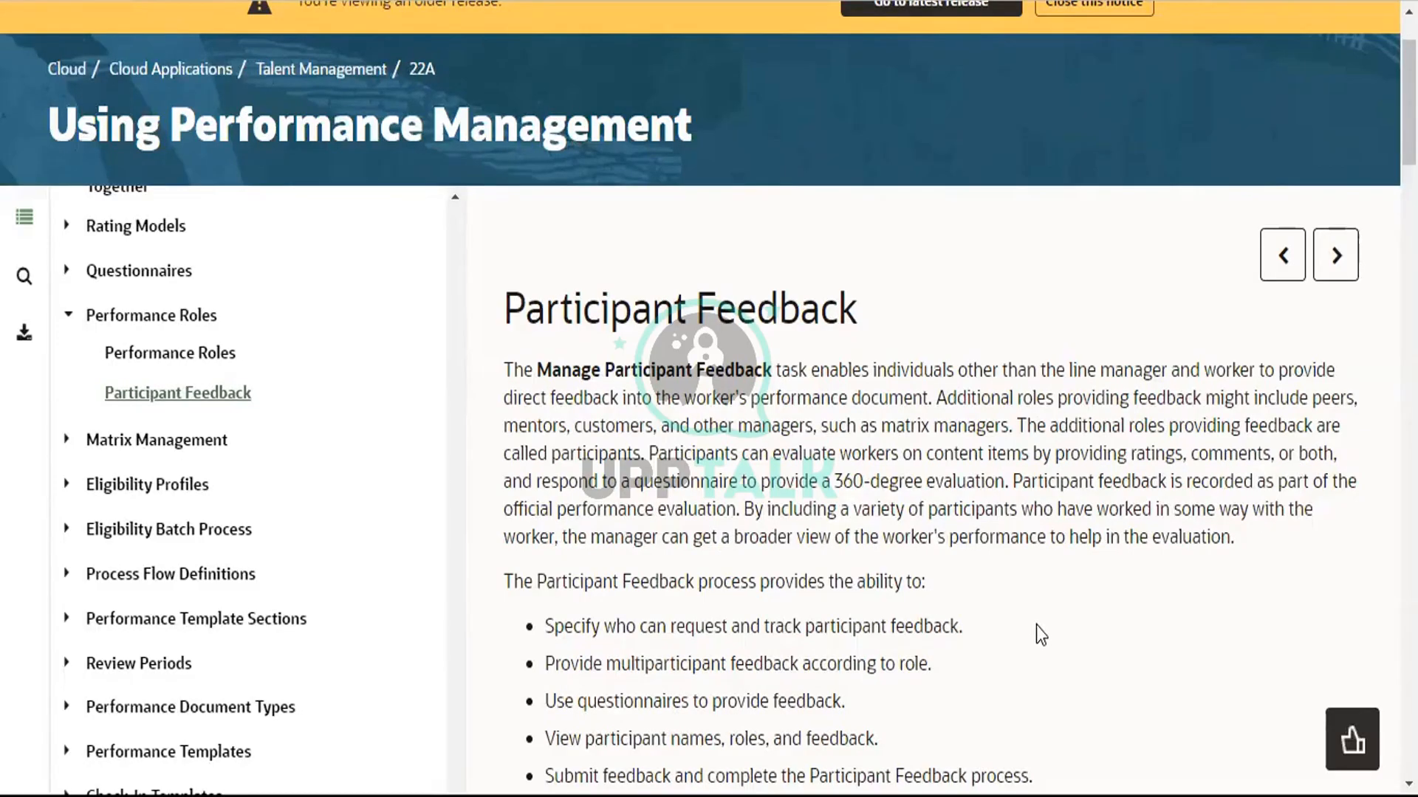
{"action": "scroll", "coordinate": [1036, 628], "scroll_direction": "down", "scroll_amount": 2}
{"action": "scroll", "coordinate": [1036, 627], "scroll_direction": "down", "scroll_amount": 5}
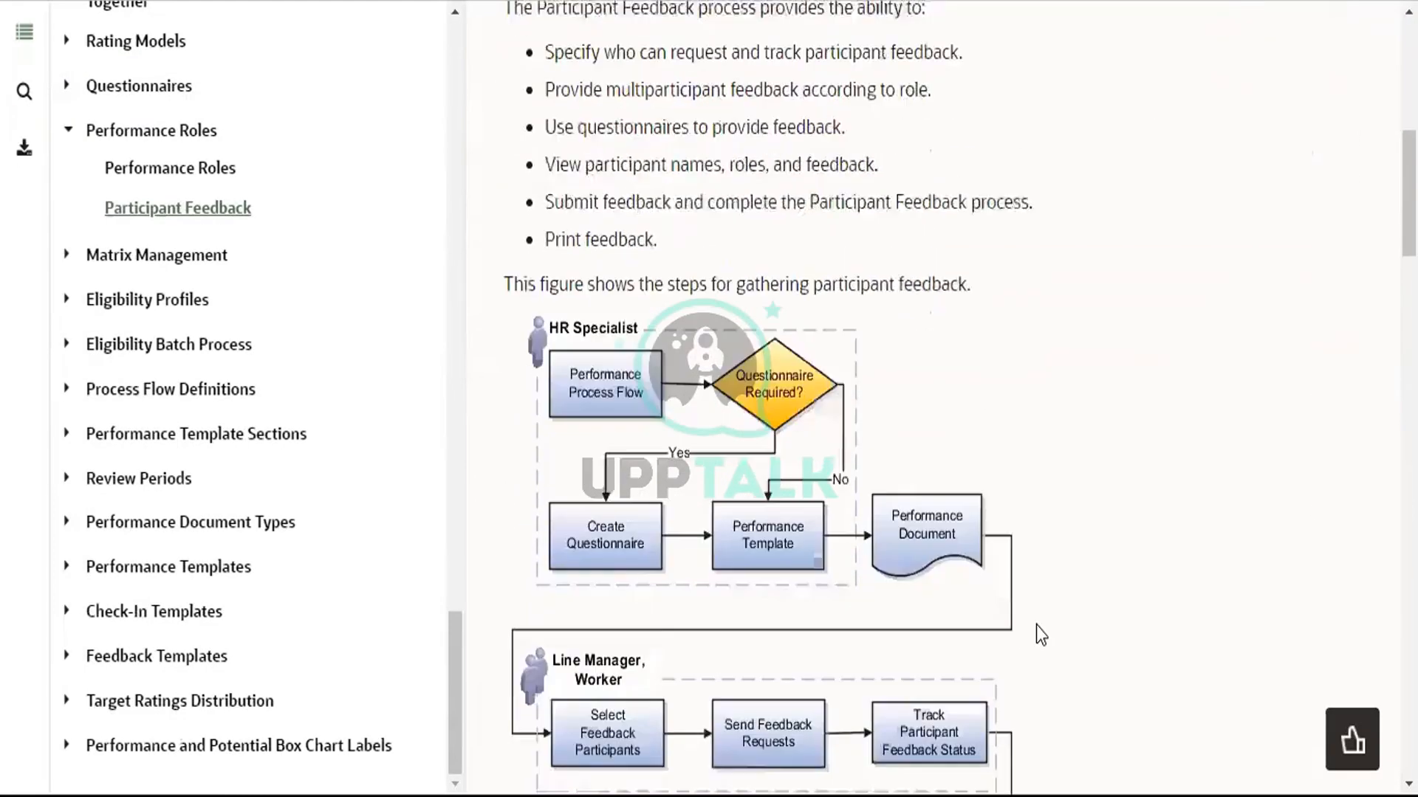
{"action": "scroll", "coordinate": [1035, 626], "scroll_direction": "down", "scroll_amount": 1}
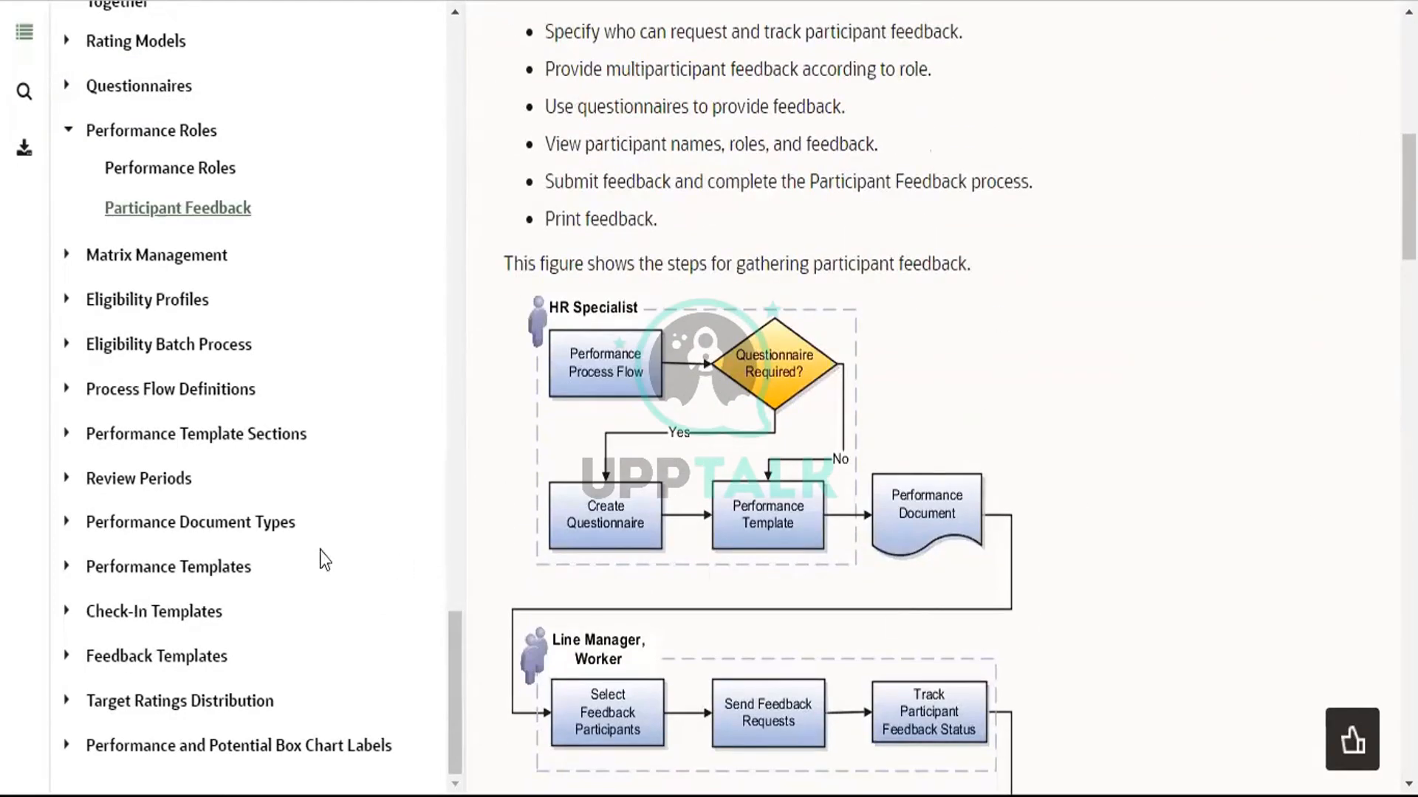
{"action": "scroll", "coordinate": [1035, 609], "scroll_direction": "up", "scroll_amount": 6}
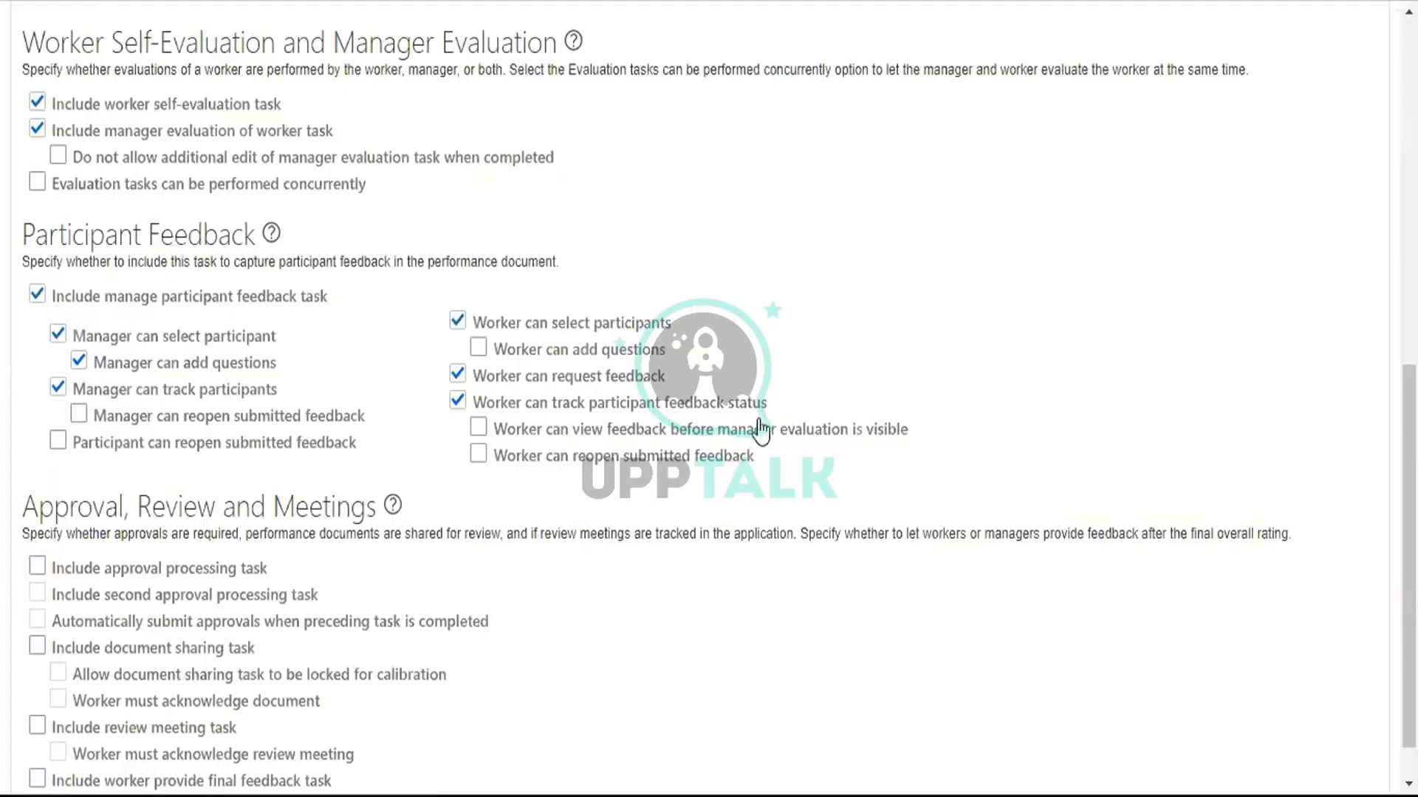
Step: Back in the process flow, include approval processing, second approval, automatic approval submission, review meeting and worker final feedback under Approval, Review and Meetings
{"action": "scroll", "coordinate": [173, 579], "scroll_direction": "down", "scroll_amount": 1}
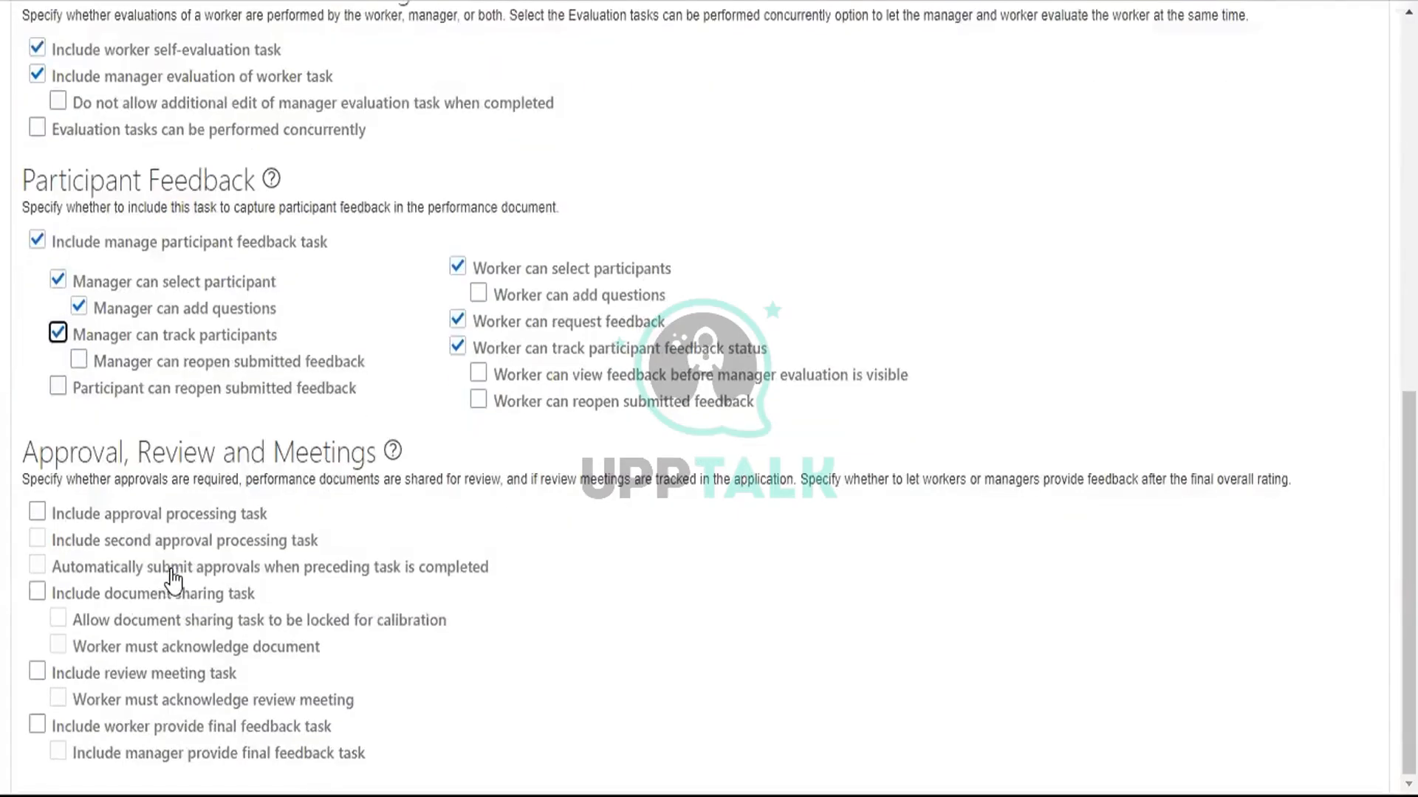
{"action": "left_click", "coordinate": [37, 513]}
{"action": "left_click_drag", "start_coordinate": [803, 479], "coordinate": [1307, 488]}
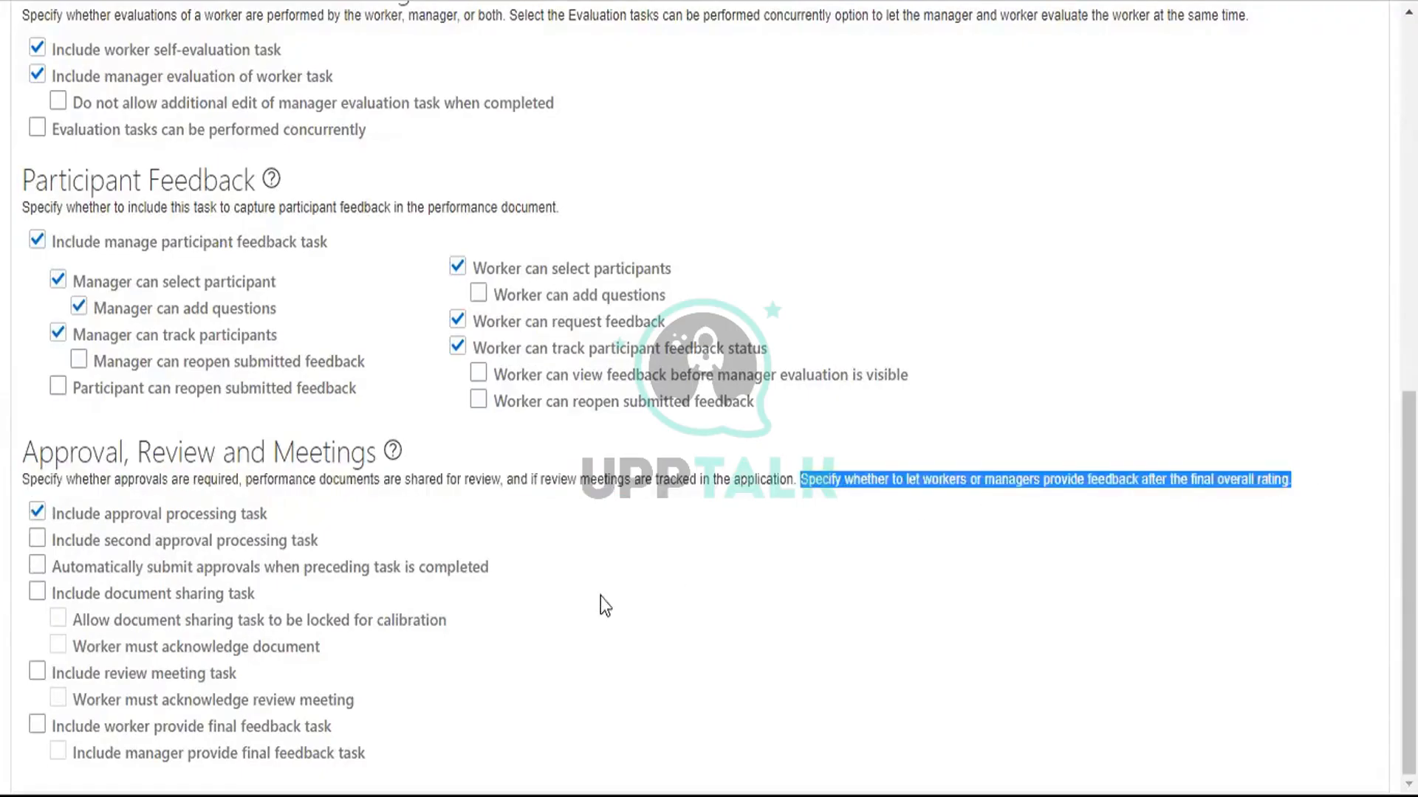
{"action": "left_click", "coordinate": [550, 598]}
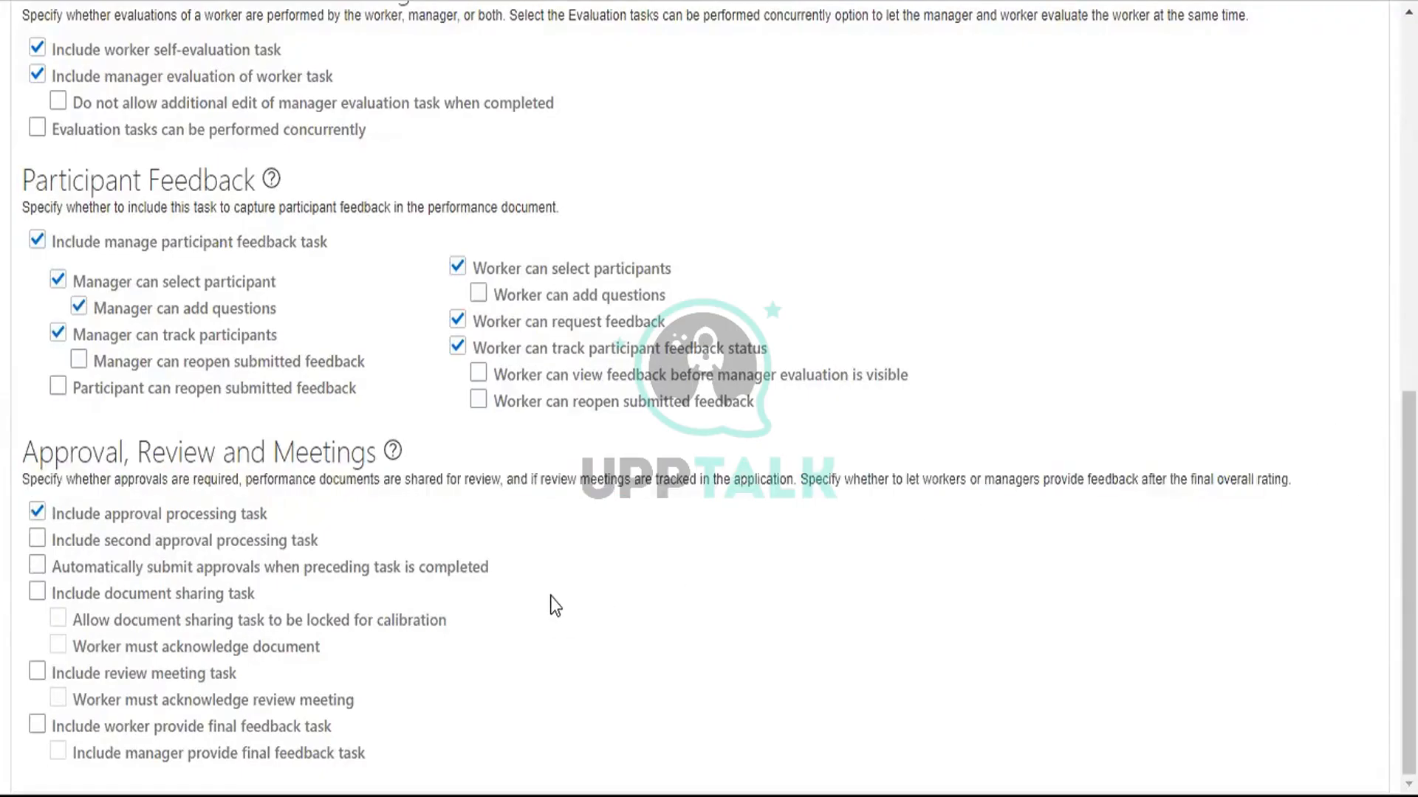
{"action": "left_click", "coordinate": [35, 539]}
{"action": "left_click", "coordinate": [35, 568]}
{"action": "left_click", "coordinate": [37, 671]}
{"action": "left_click", "coordinate": [40, 726]}
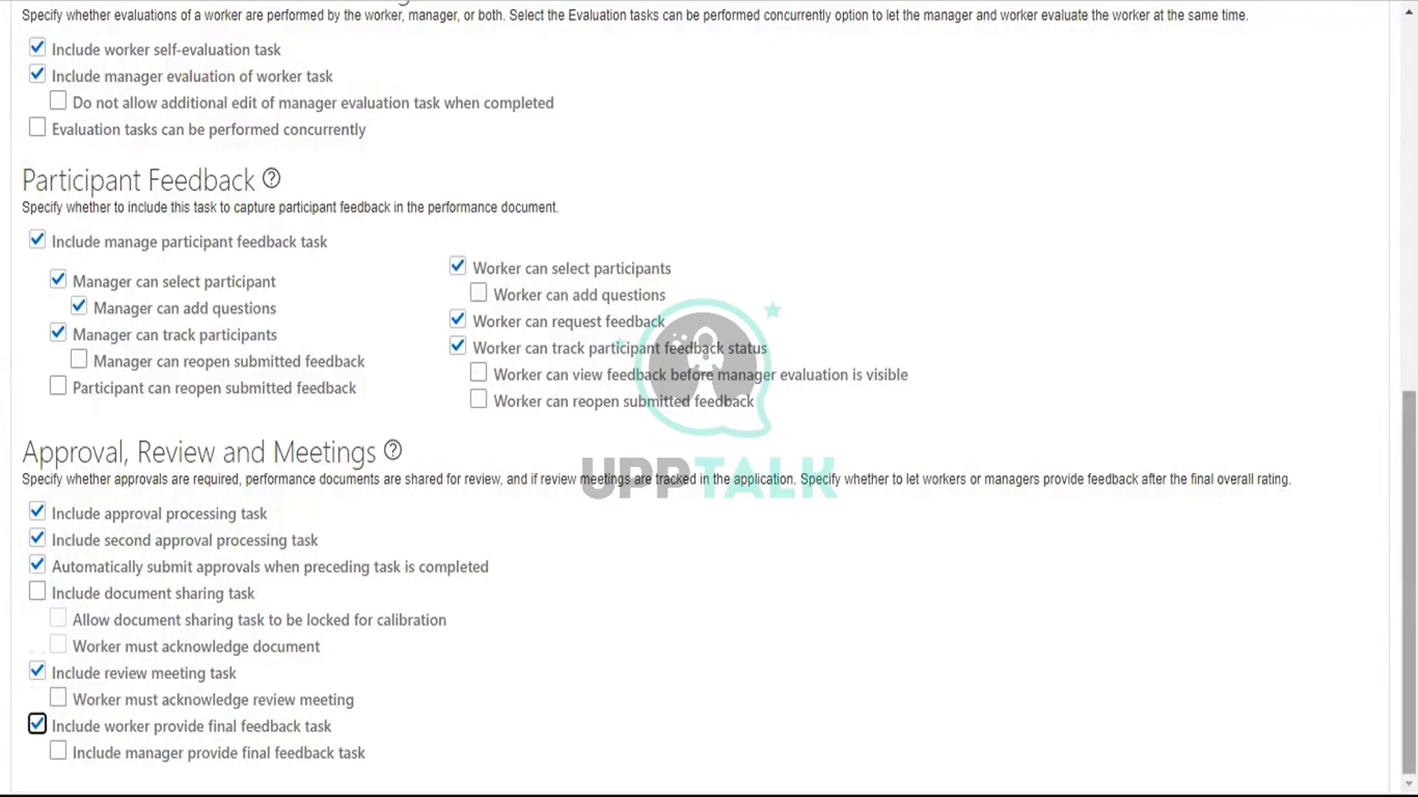
Step: Review the process flow's name and the selected goal, evaluation, feedback and approval tasks
{"action": "left_click_drag", "start_coordinate": [1408, 453], "coordinate": [1292, 92]}
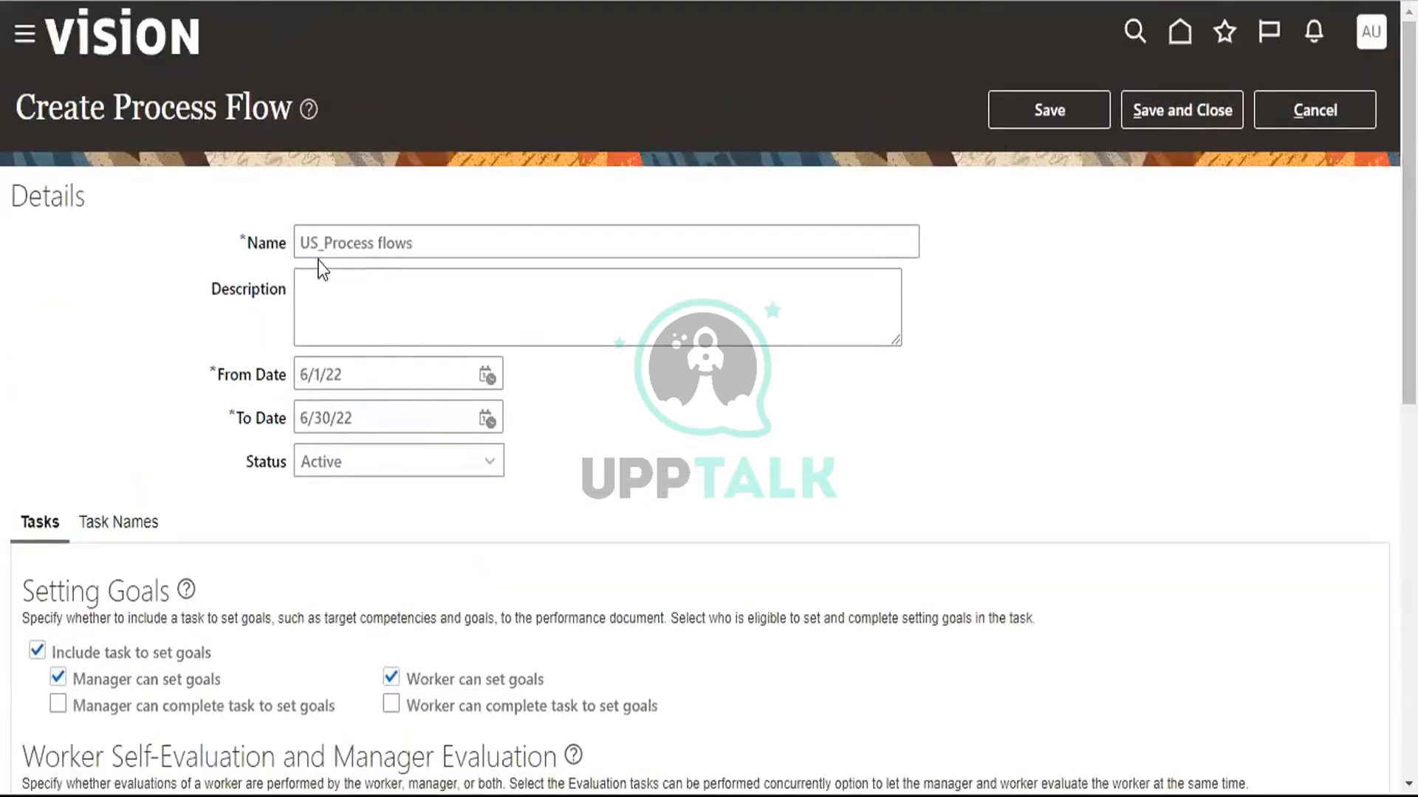
{"action": "left_click", "coordinate": [303, 243]}
{"action": "left_click_drag", "start_coordinate": [303, 242], "coordinate": [414, 243]}
{"action": "left_click", "coordinate": [670, 544]}
{"action": "scroll", "coordinate": [657, 530], "scroll_direction": "down", "scroll_amount": 6}
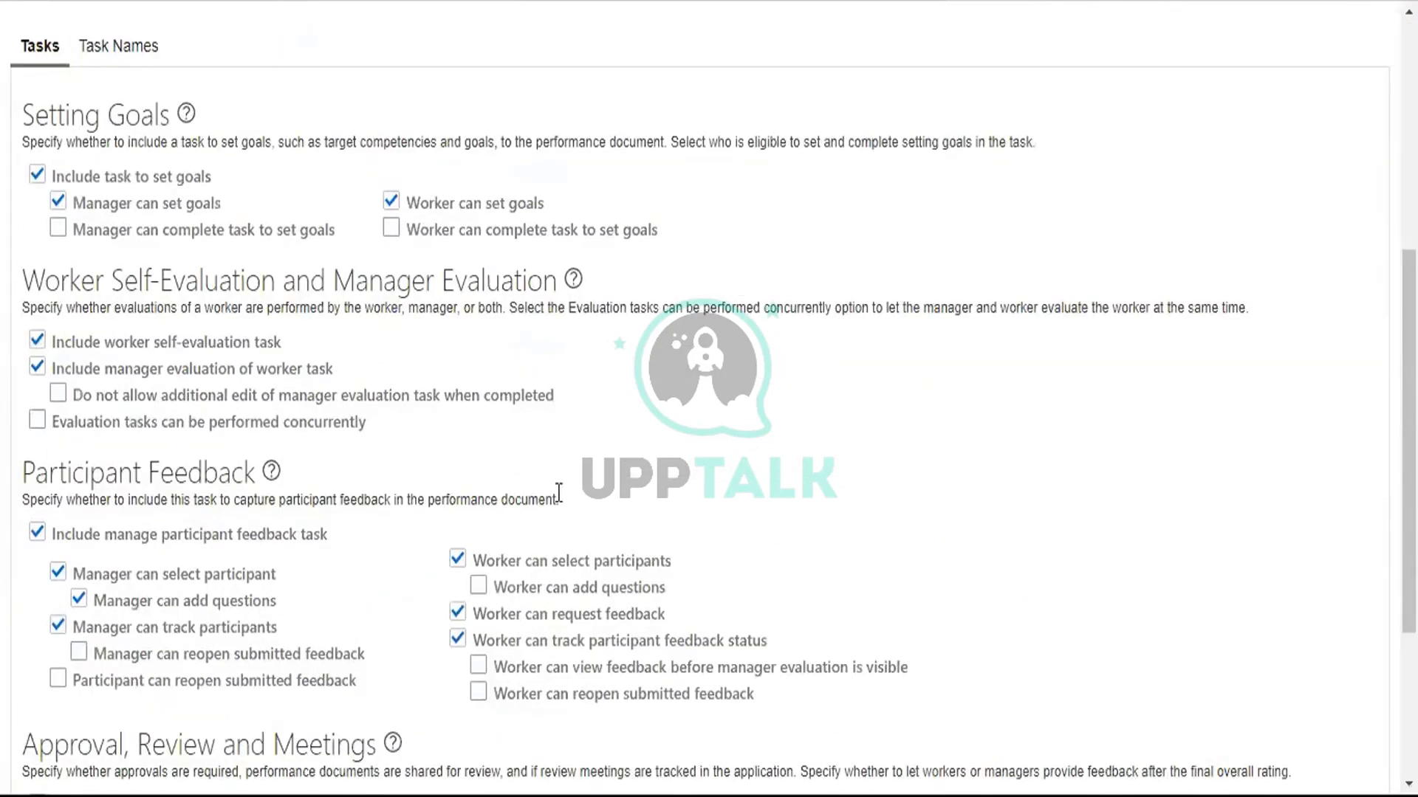
{"action": "scroll", "coordinate": [728, 522], "scroll_direction": "down", "scroll_amount": 4}
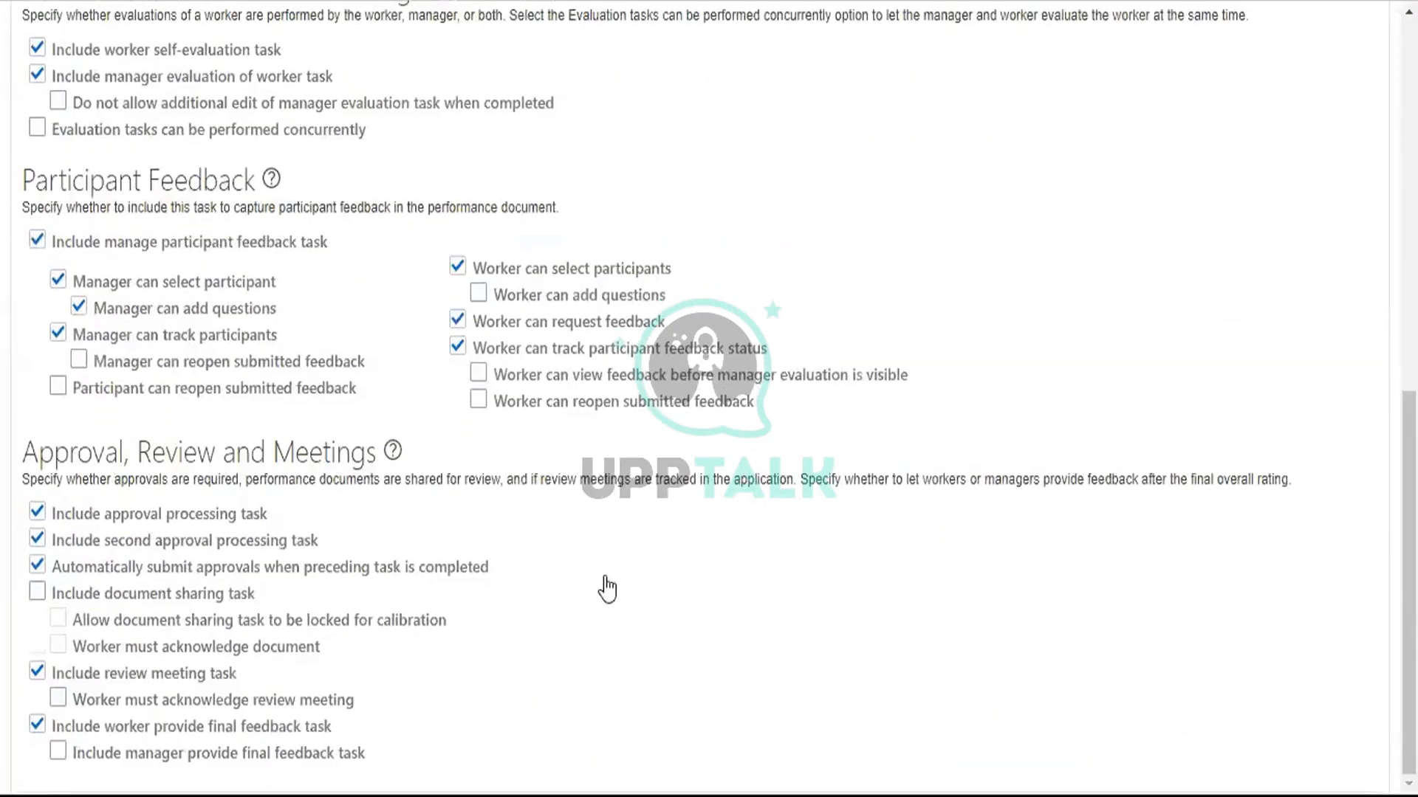
{"action": "scroll", "coordinate": [607, 588], "scroll_direction": "up", "scroll_amount": 10}
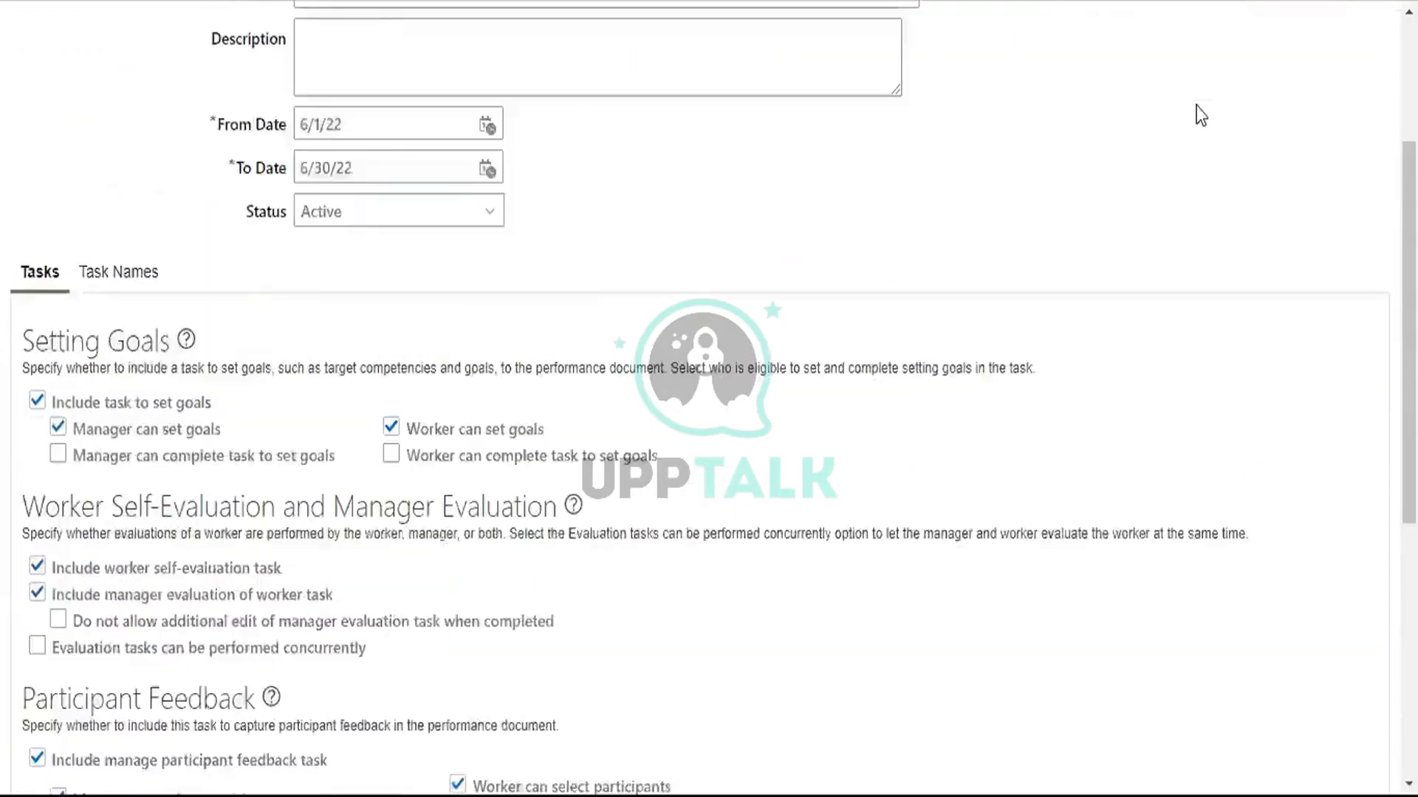
Step: Try to save and close the process flow, clear Worker can set goals under Setting Goals, and try to save and close it again
{"action": "left_click", "coordinate": [1192, 110]}
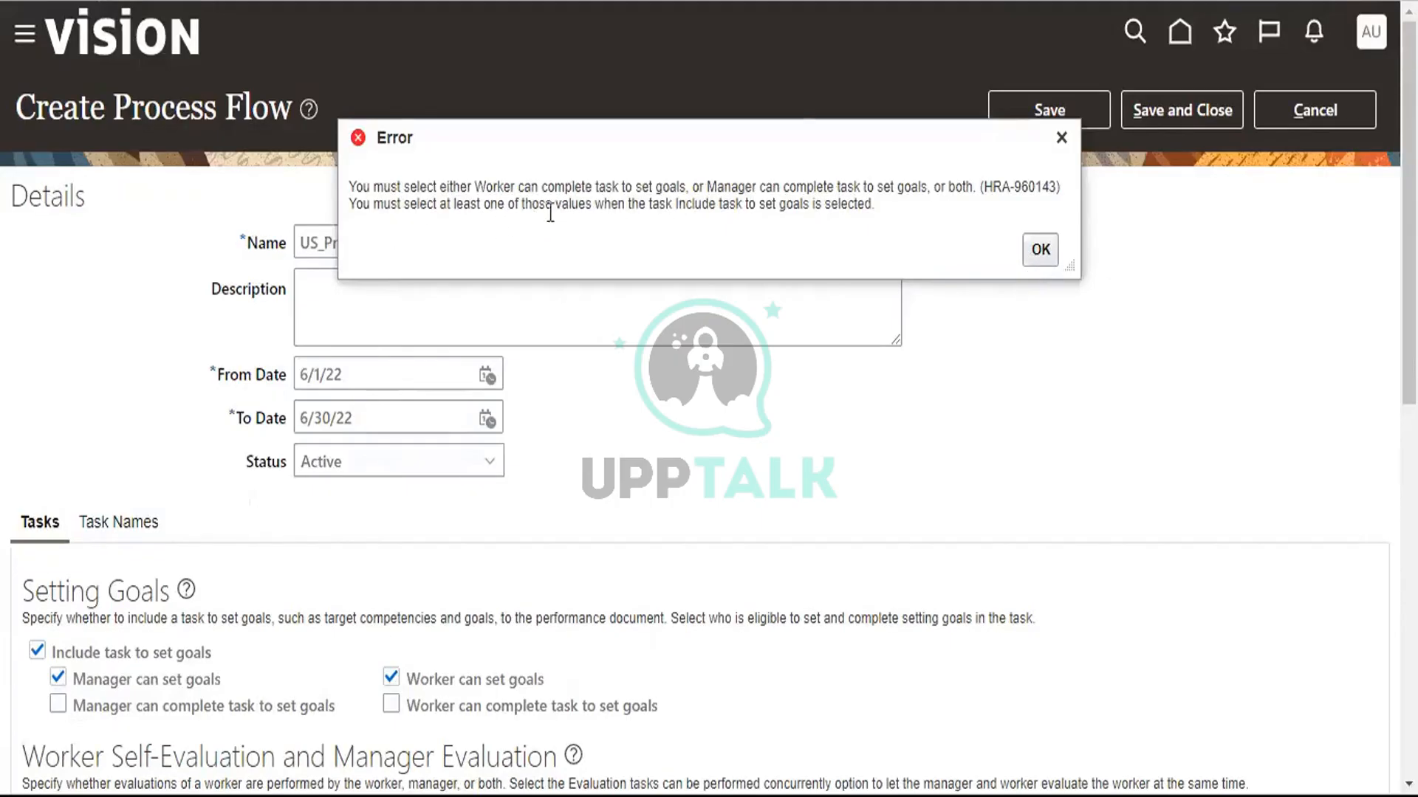
{"action": "left_click", "coordinate": [1041, 250]}
{"action": "scroll", "coordinate": [936, 476], "scroll_direction": "down", "scroll_amount": 3}
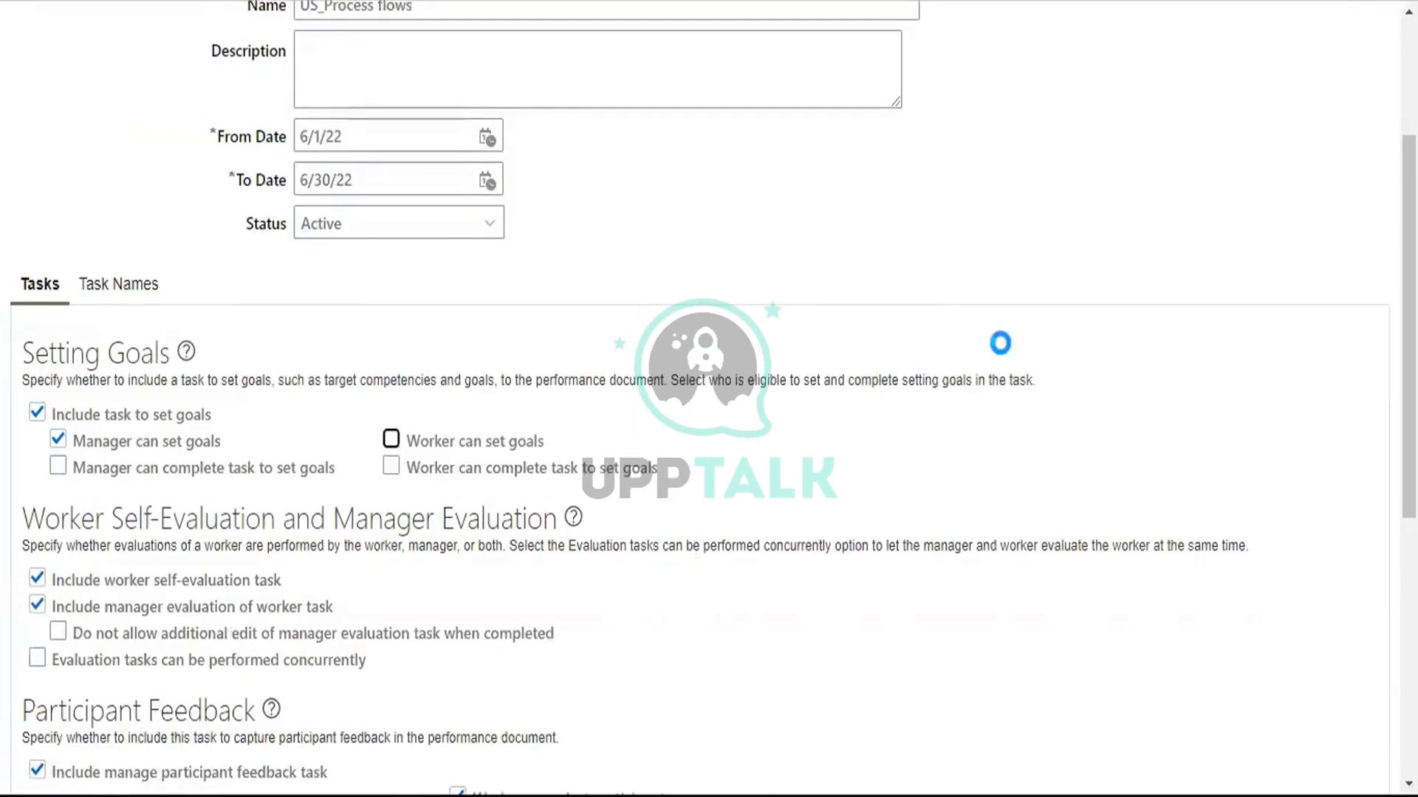
{"action": "scroll", "coordinate": [1000, 343], "scroll_direction": "up", "scroll_amount": 3}
{"action": "left_click", "coordinate": [1173, 100]}
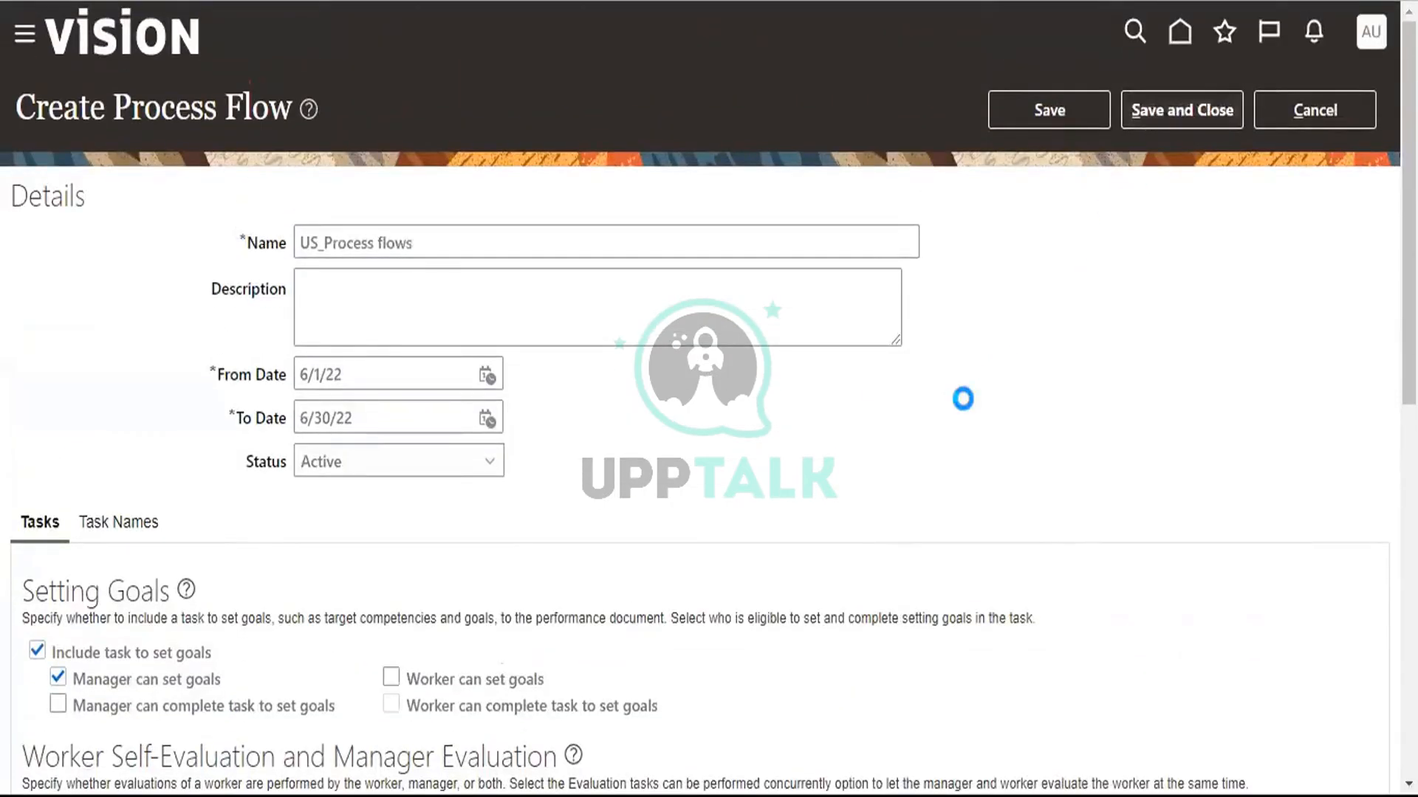
Step: Allow the manager to complete the task to set goals, then save and close the process flow
{"action": "left_click", "coordinate": [1041, 248]}
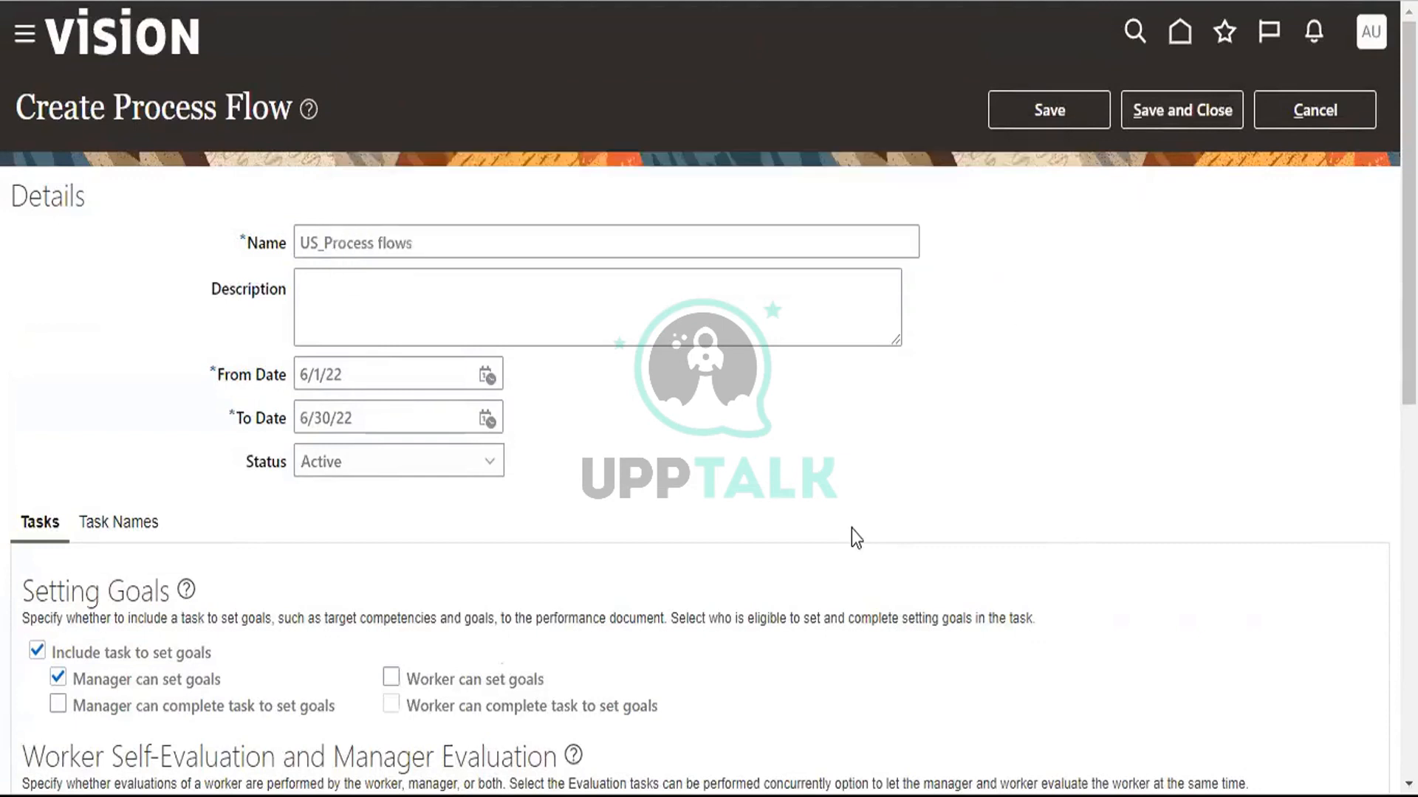
{"action": "scroll", "coordinate": [852, 528], "scroll_direction": "down", "scroll_amount": 5}
{"action": "left_click", "coordinate": [325, 352]}
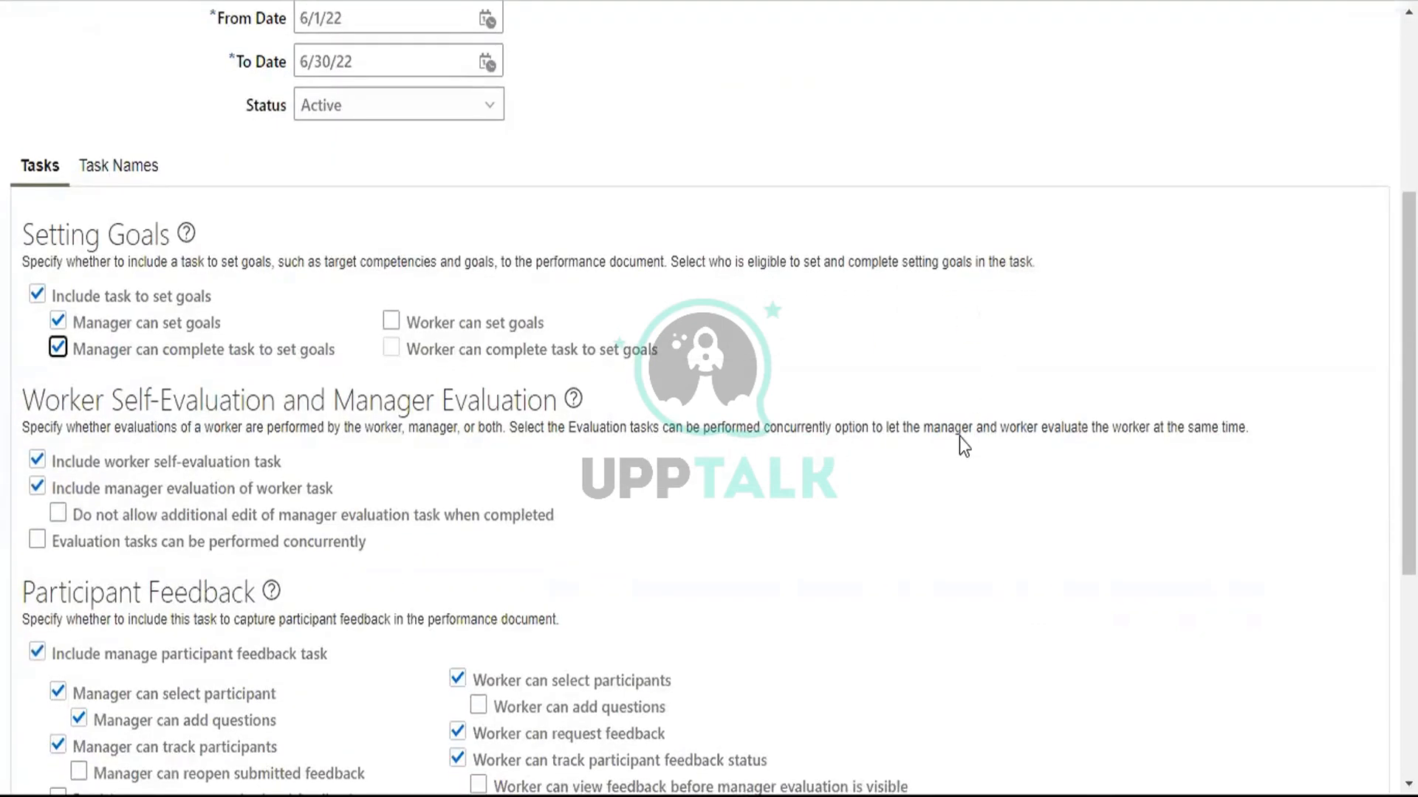
{"action": "scroll", "coordinate": [959, 437], "scroll_direction": "down", "scroll_amount": 2}
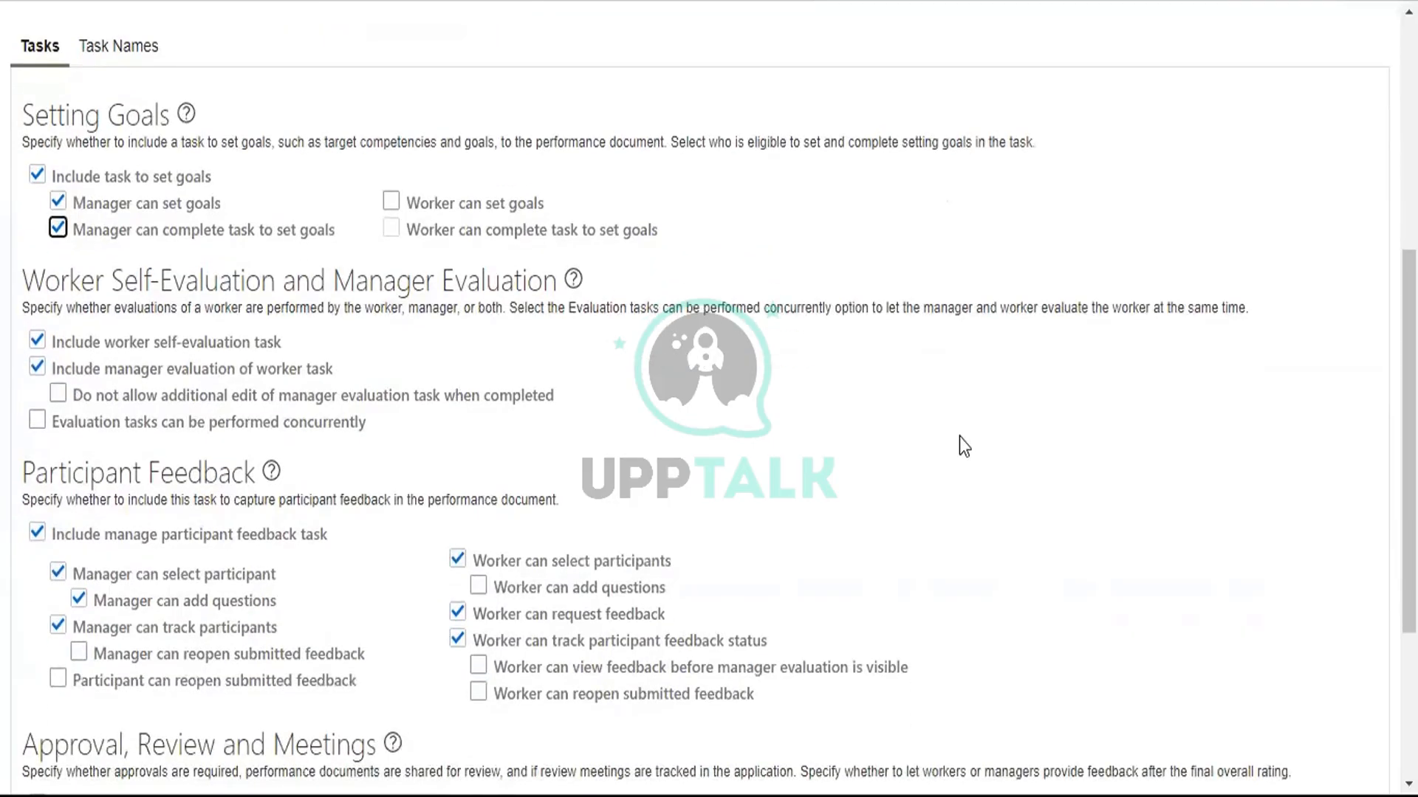
{"action": "scroll", "coordinate": [959, 436], "scroll_direction": "up", "scroll_amount": 8}
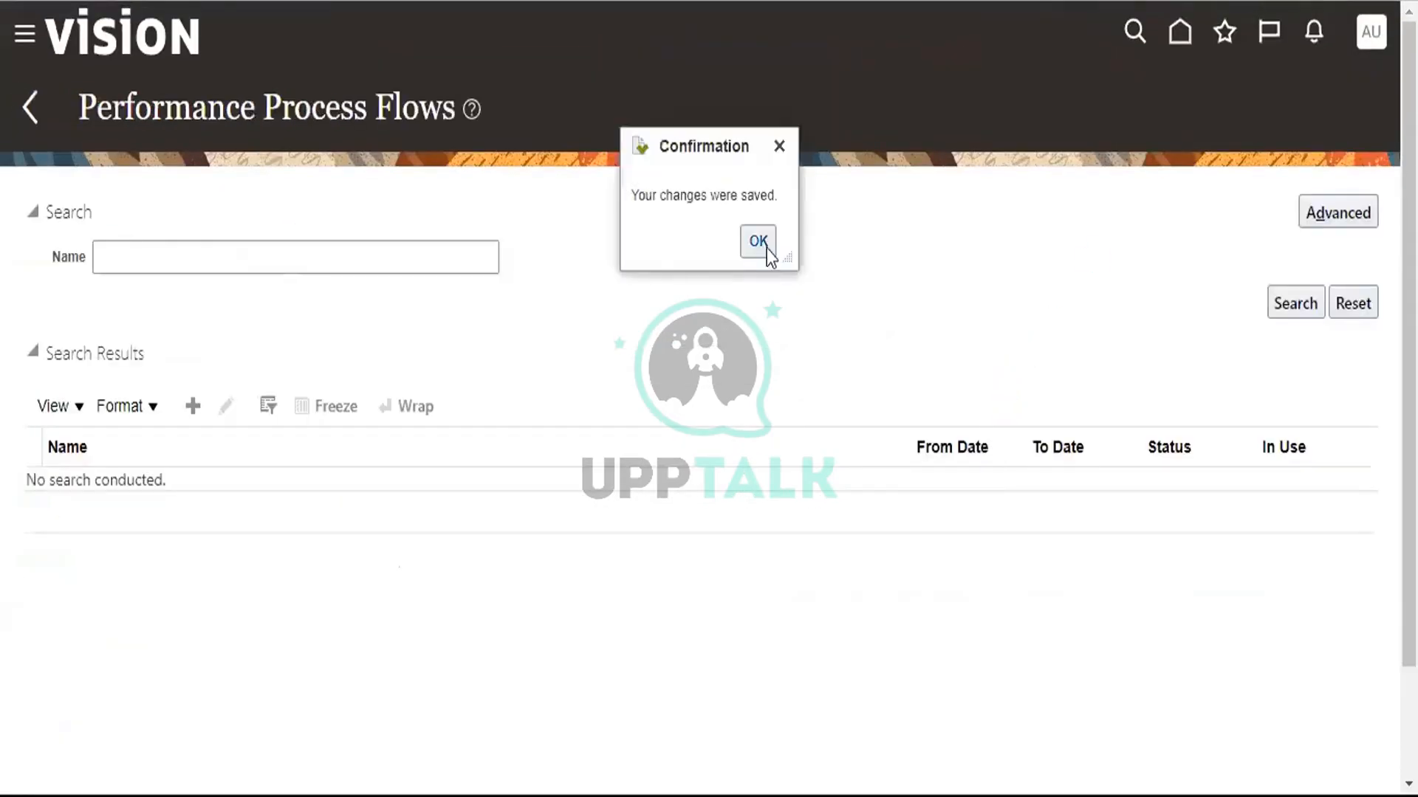
{"action": "left_click", "coordinate": [758, 242]}
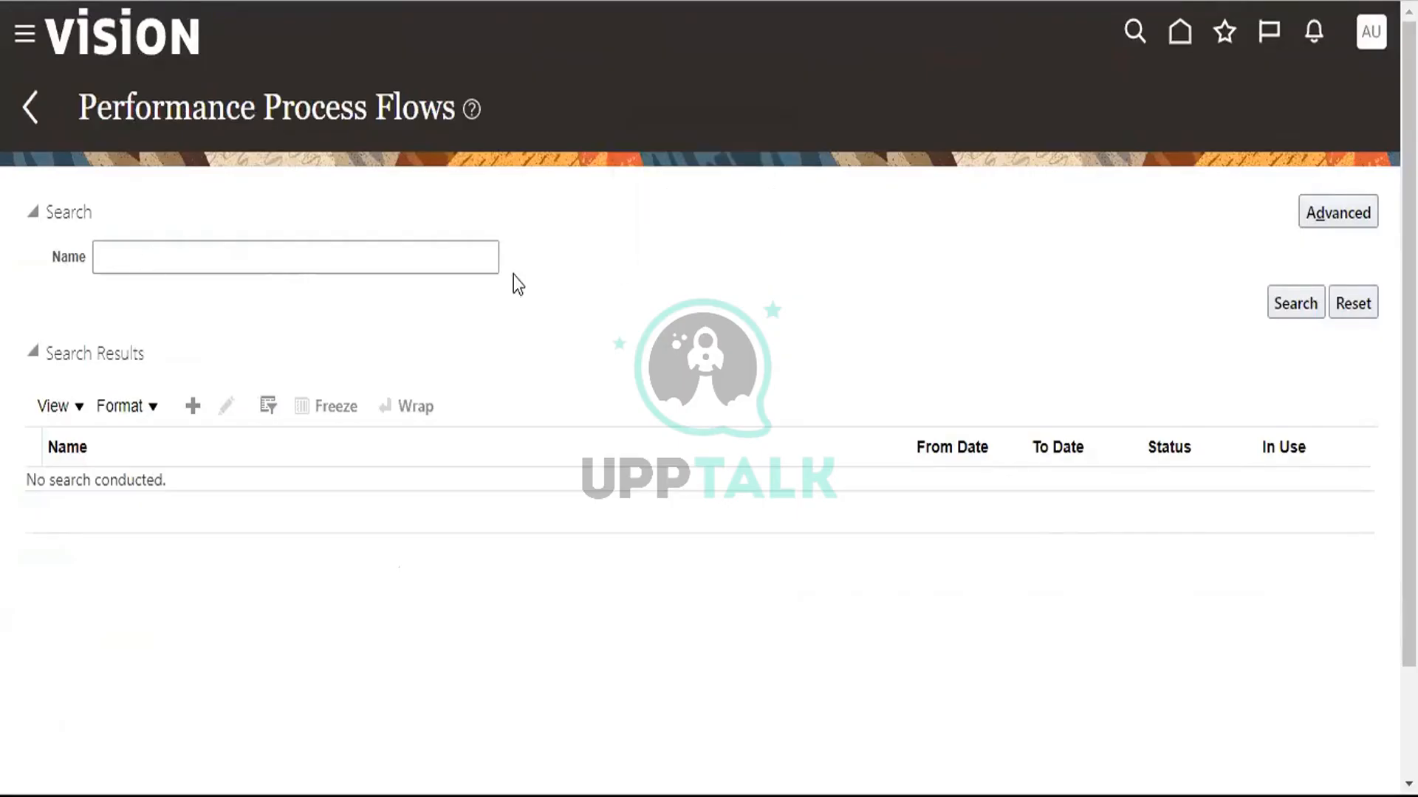
Step: Return to the Performance tasks, open Performance Templates and start creating a new template
{"action": "left_click", "coordinate": [33, 117]}
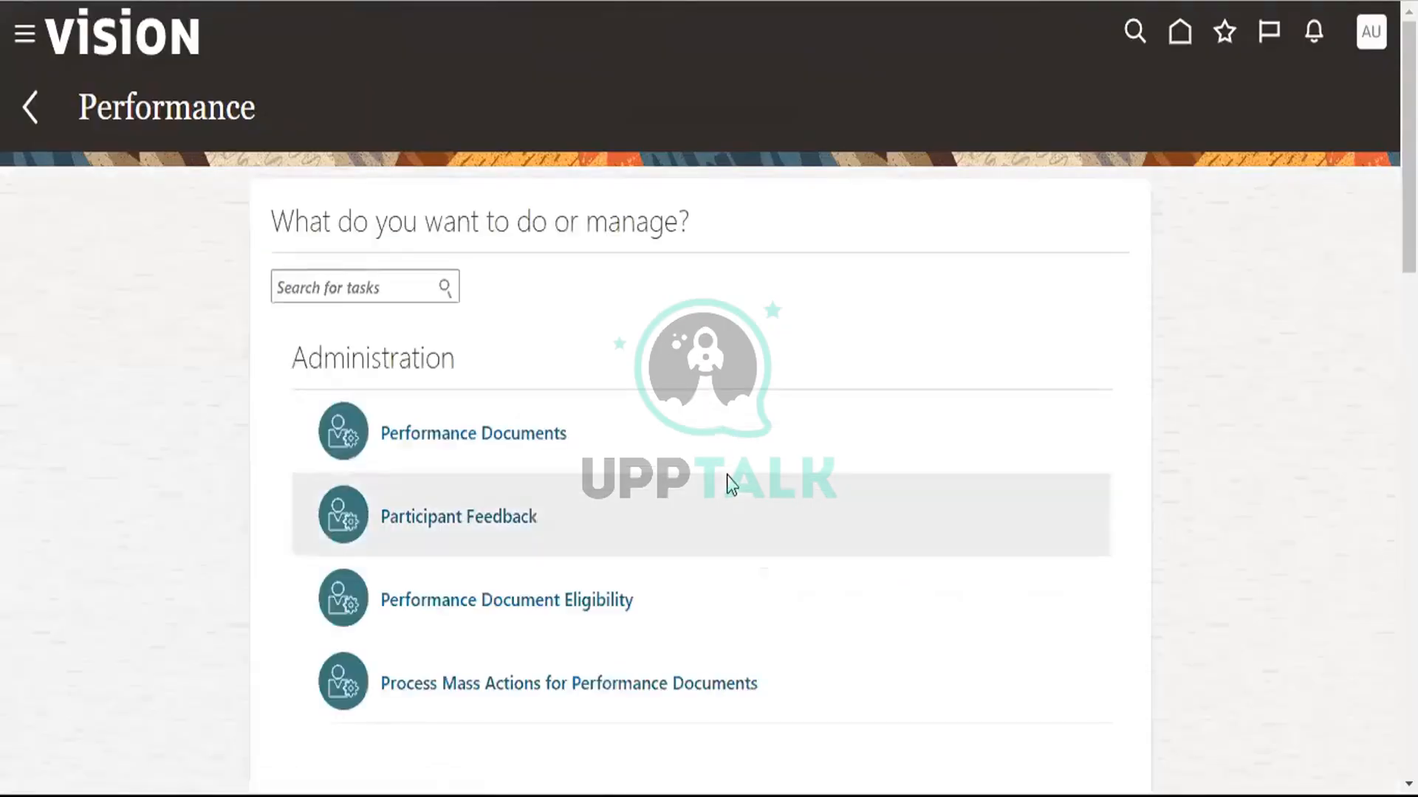
{"action": "scroll", "coordinate": [778, 554], "scroll_direction": "down", "scroll_amount": 10}
{"action": "scroll", "coordinate": [691, 569], "scroll_direction": "down", "scroll_amount": 2}
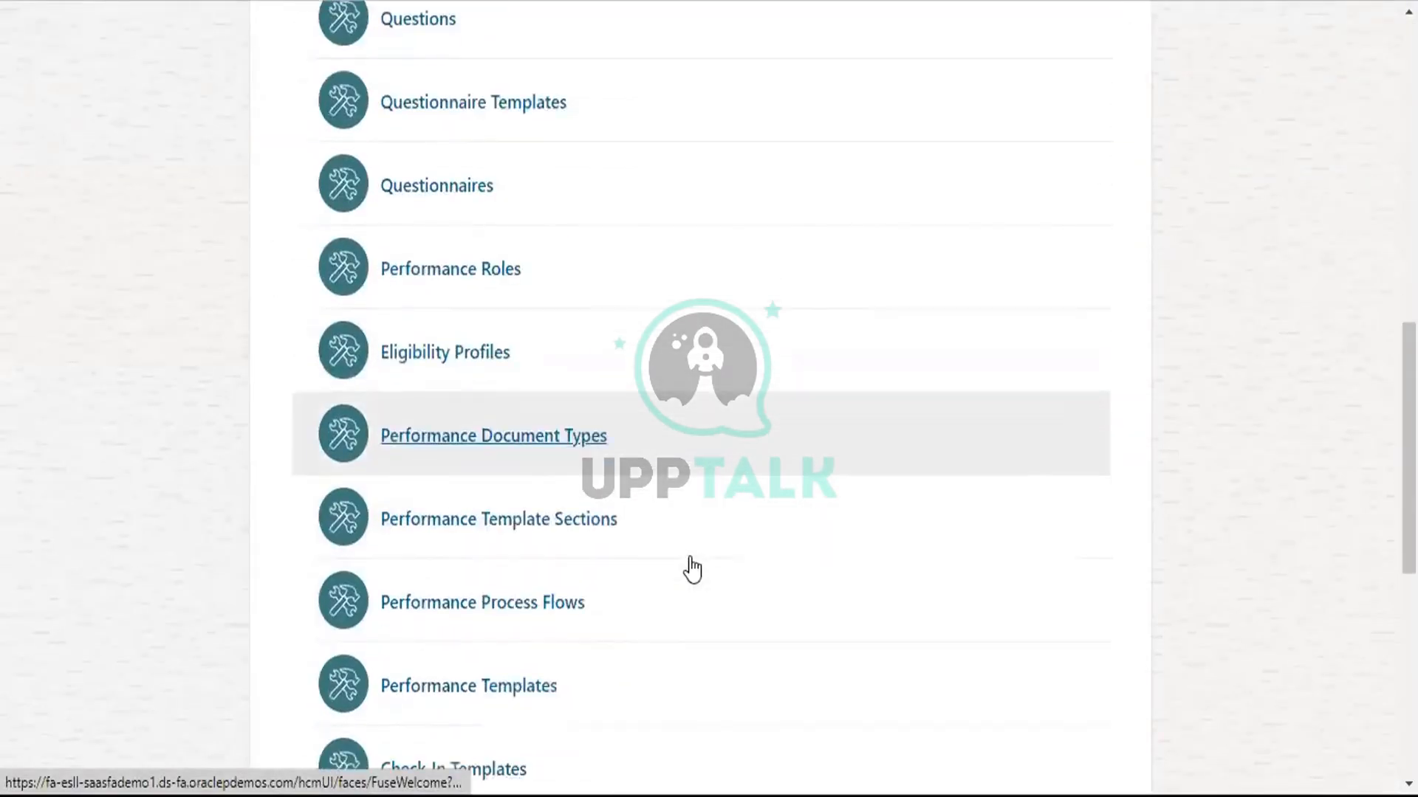
{"action": "scroll", "coordinate": [694, 567], "scroll_direction": "down", "scroll_amount": 4}
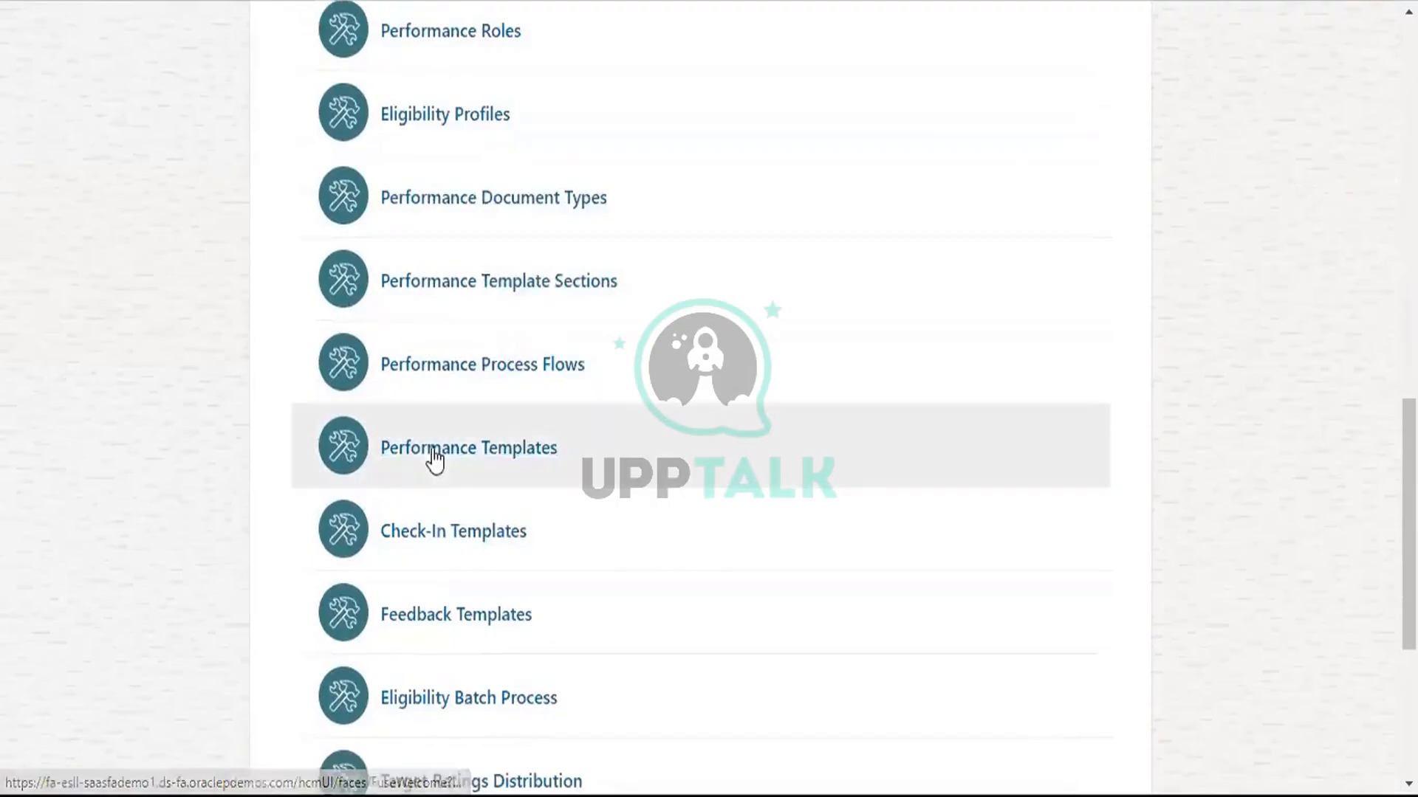
{"action": "left_click", "coordinate": [436, 450]}
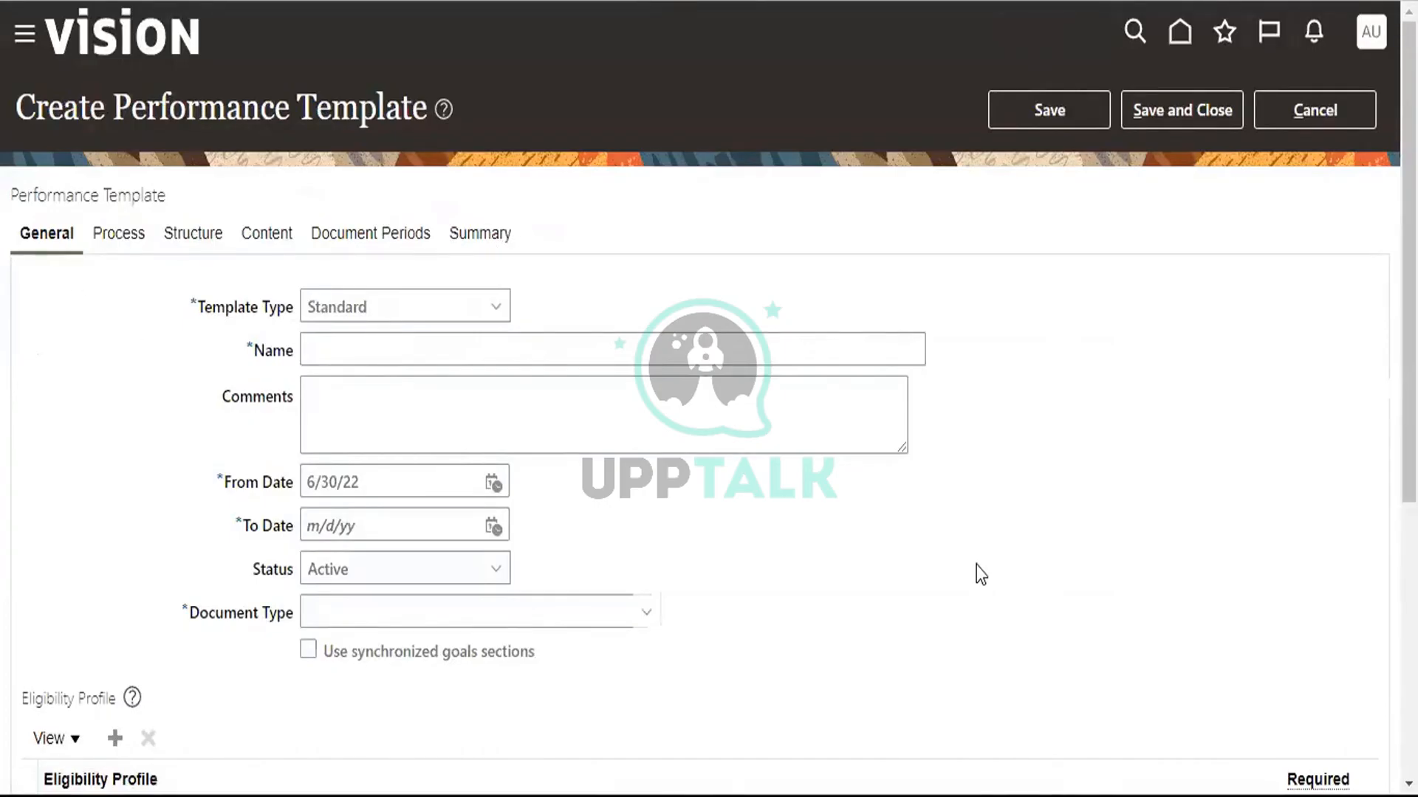
Step: Name the new performance template US_Performance template, keeping the Standard template type
{"action": "scroll", "coordinate": [981, 574], "scroll_direction": "down", "scroll_amount": 5}
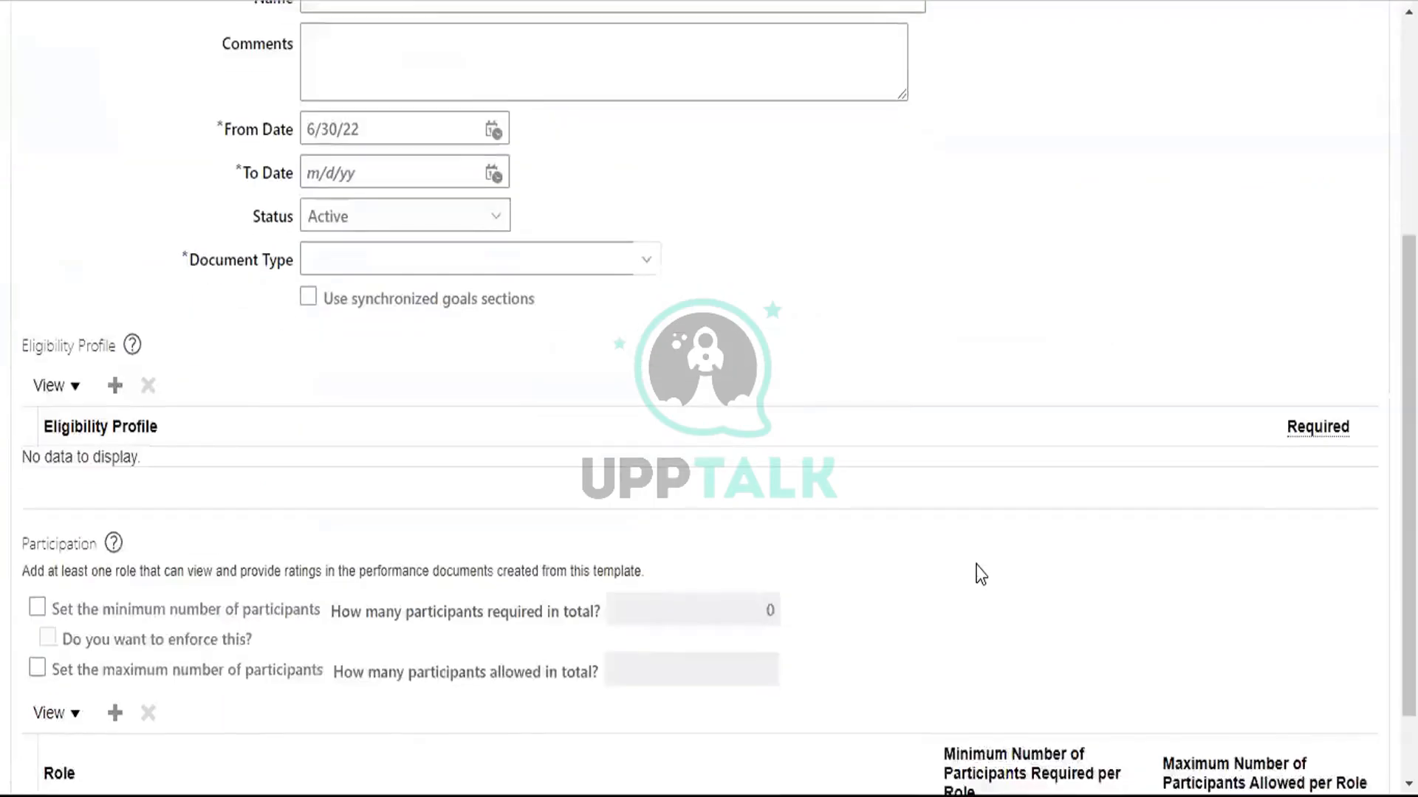
{"action": "scroll", "coordinate": [978, 569], "scroll_direction": "up", "scroll_amount": 6}
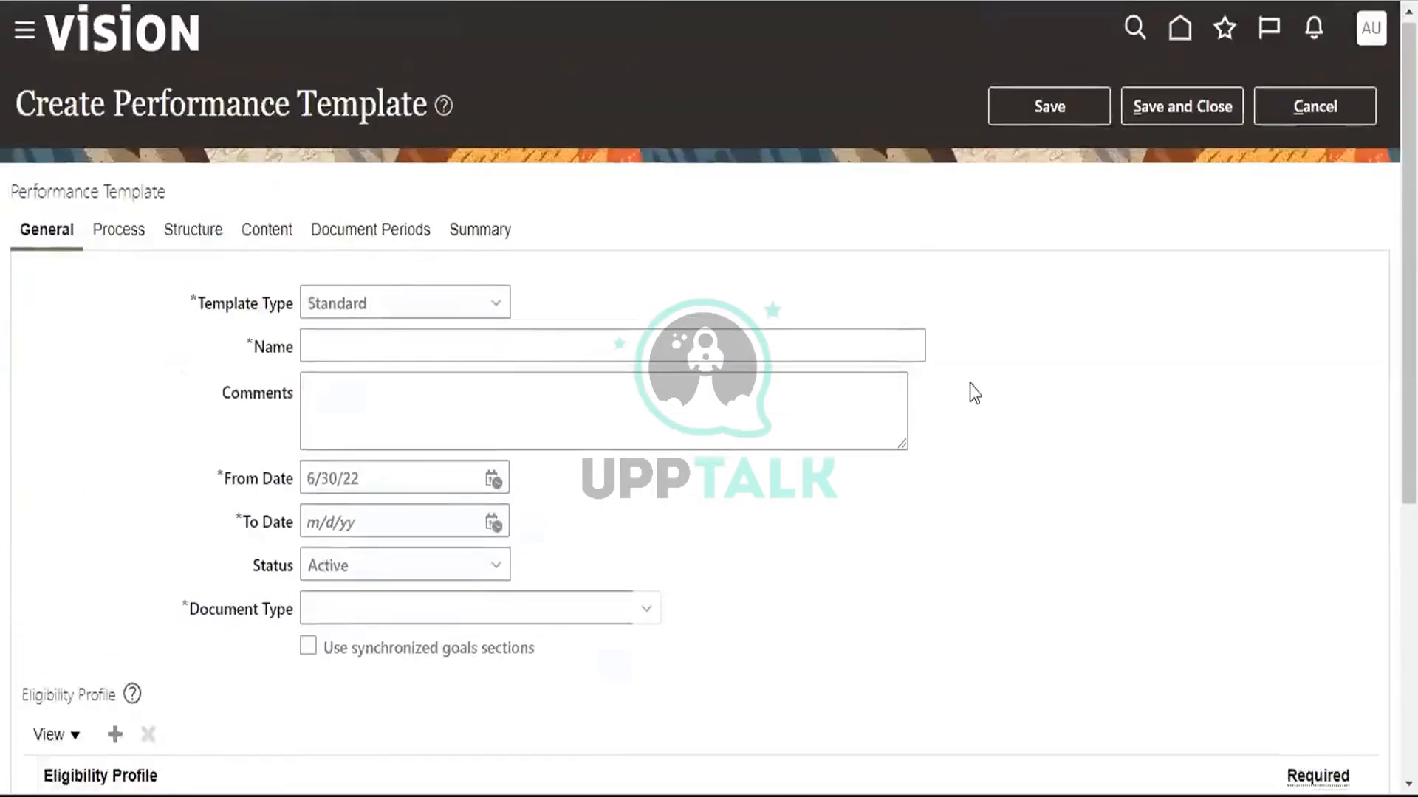
{"action": "left_click", "coordinate": [386, 341]}
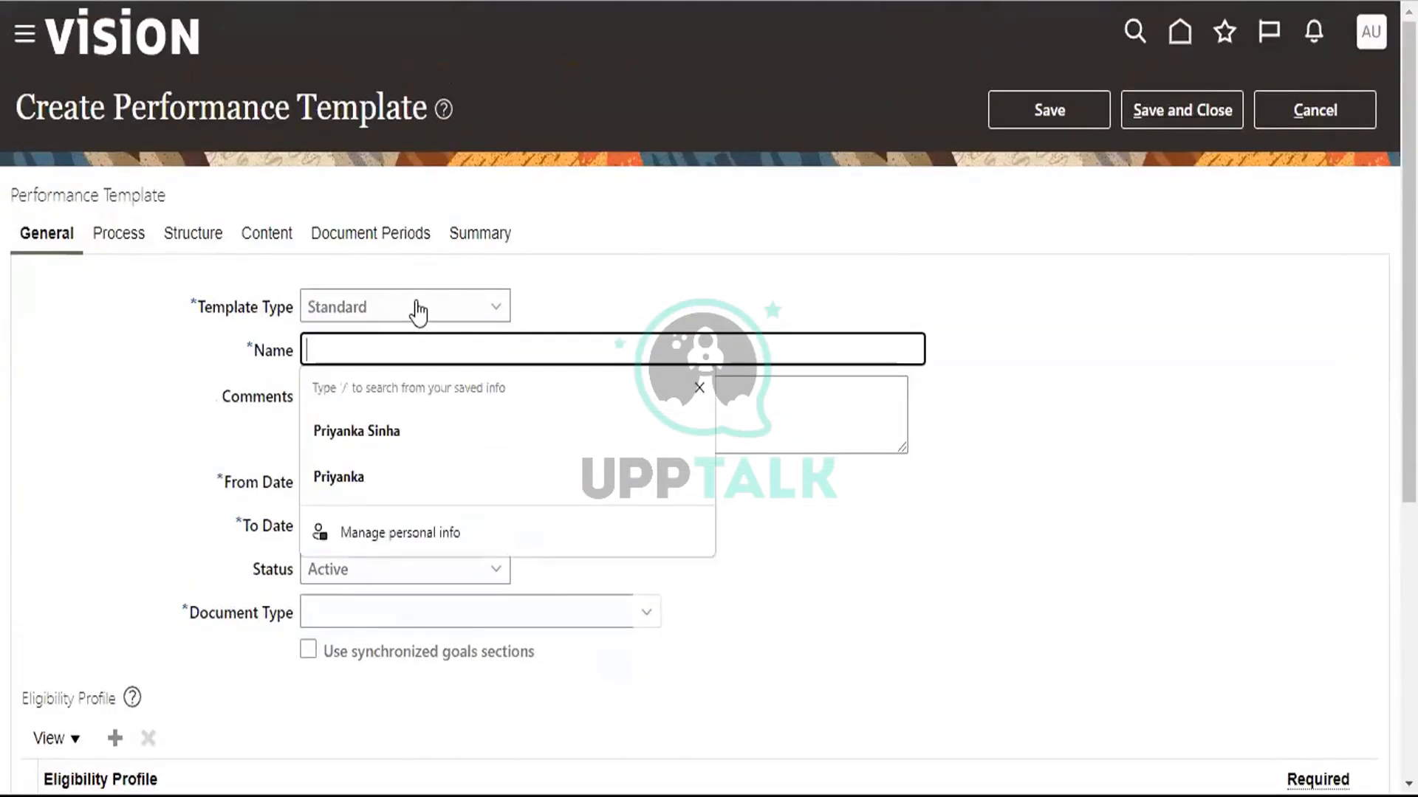
{"action": "left_click", "coordinate": [417, 309]}
{"action": "left_click", "coordinate": [332, 341]}
{"action": "left_click", "coordinate": [335, 348]}
{"action": "type", "text": "US_"}
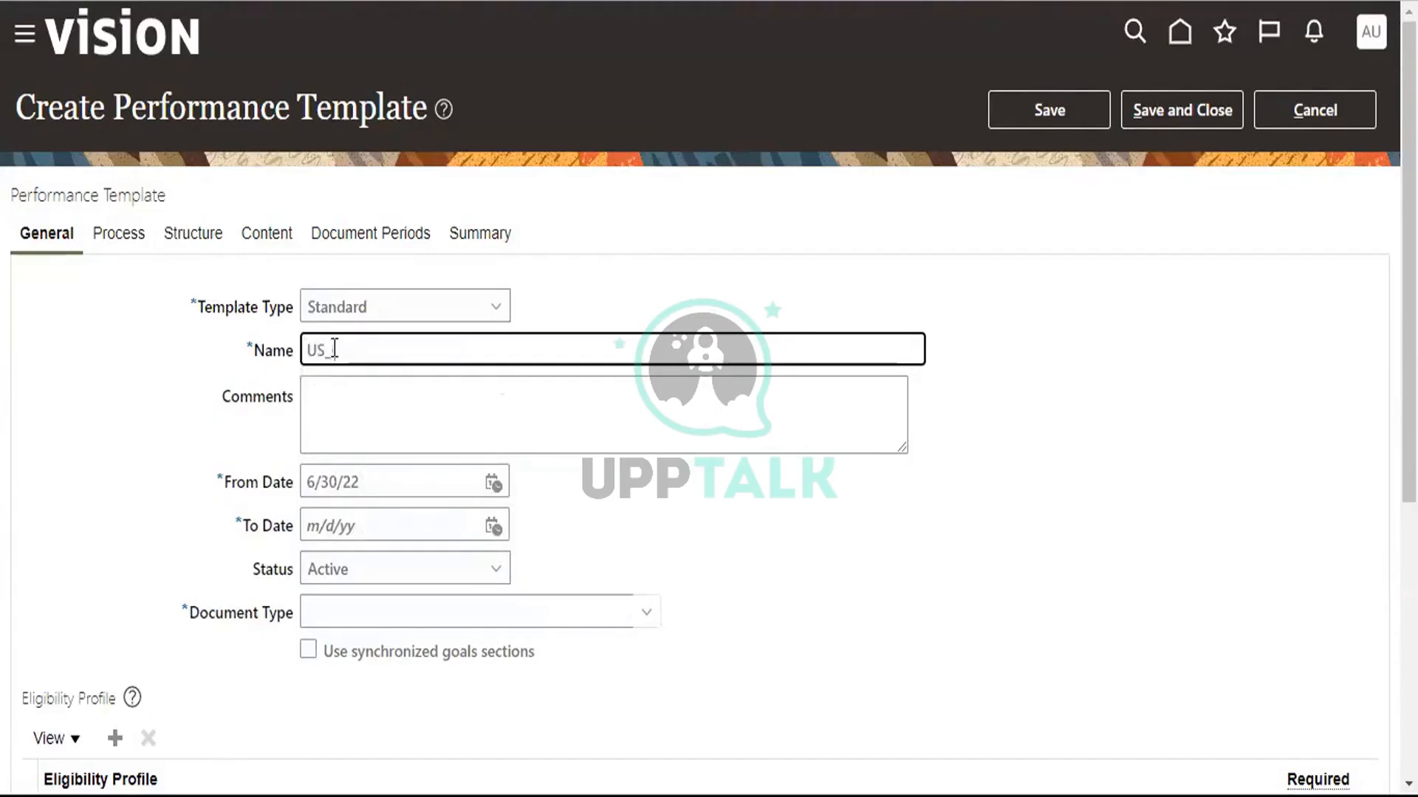
{"action": "type", "text": "Performance"}
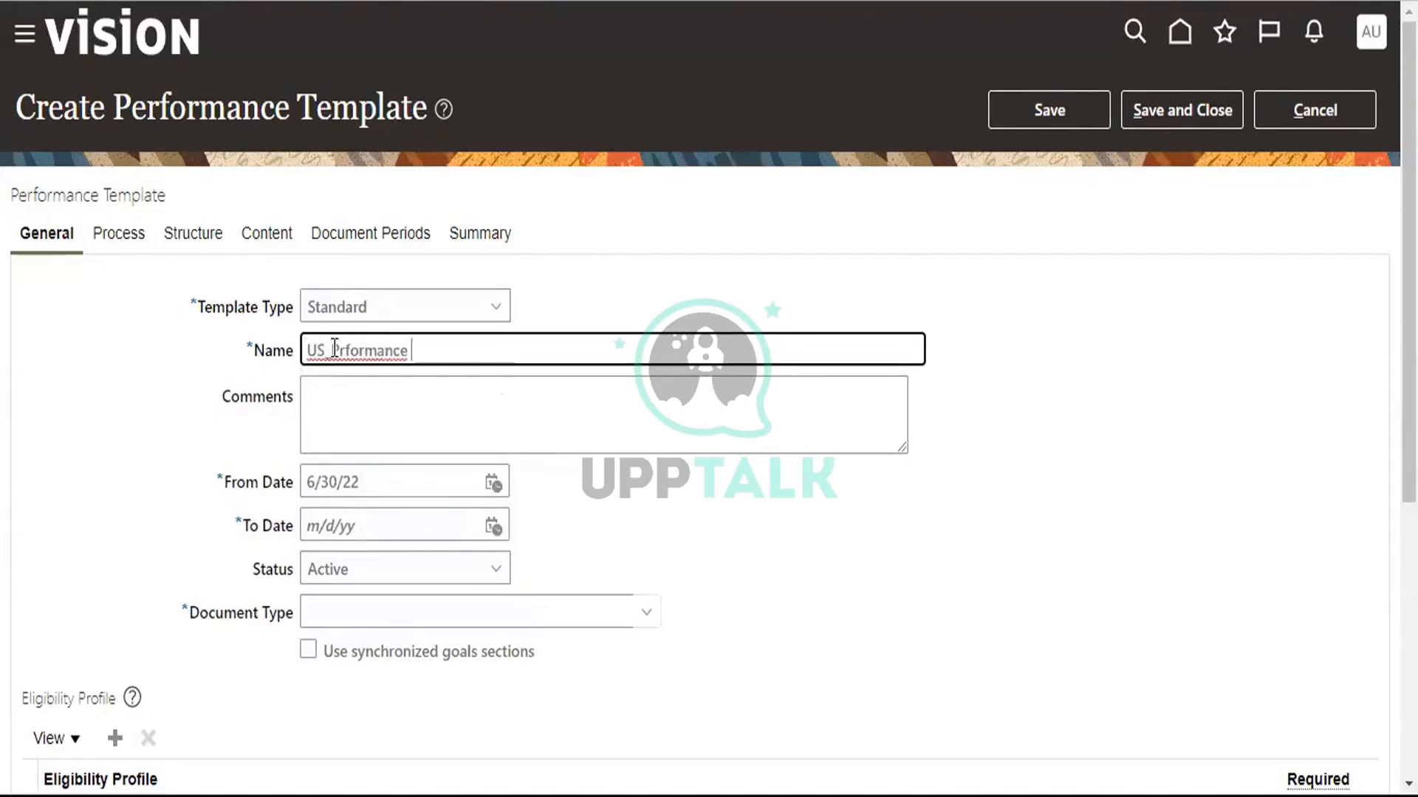
{"action": "type", "text": " emplae"}
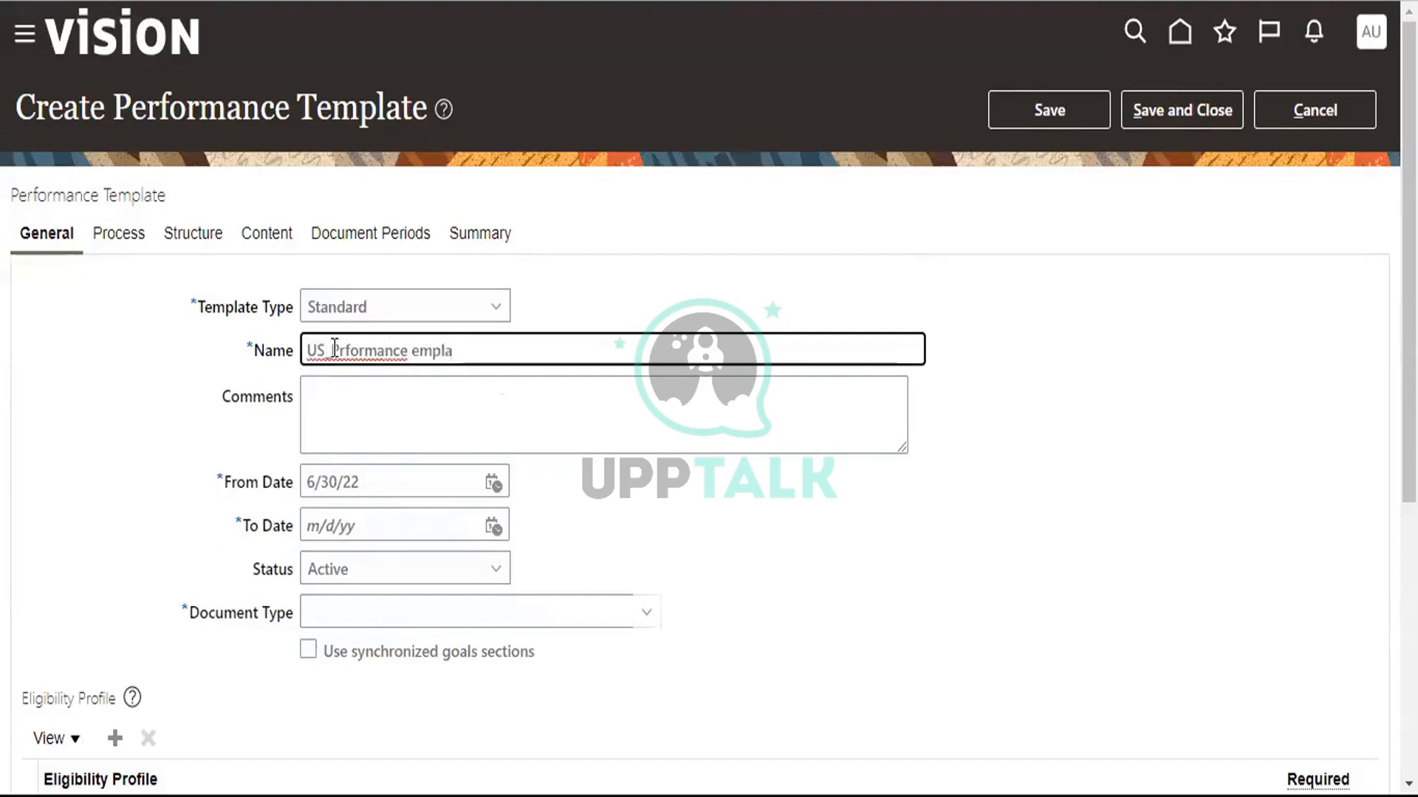
{"action": "left_click", "coordinate": [411, 352]}
{"action": "type", "text": "t"}
{"action": "key", "text": "BackSpace"}
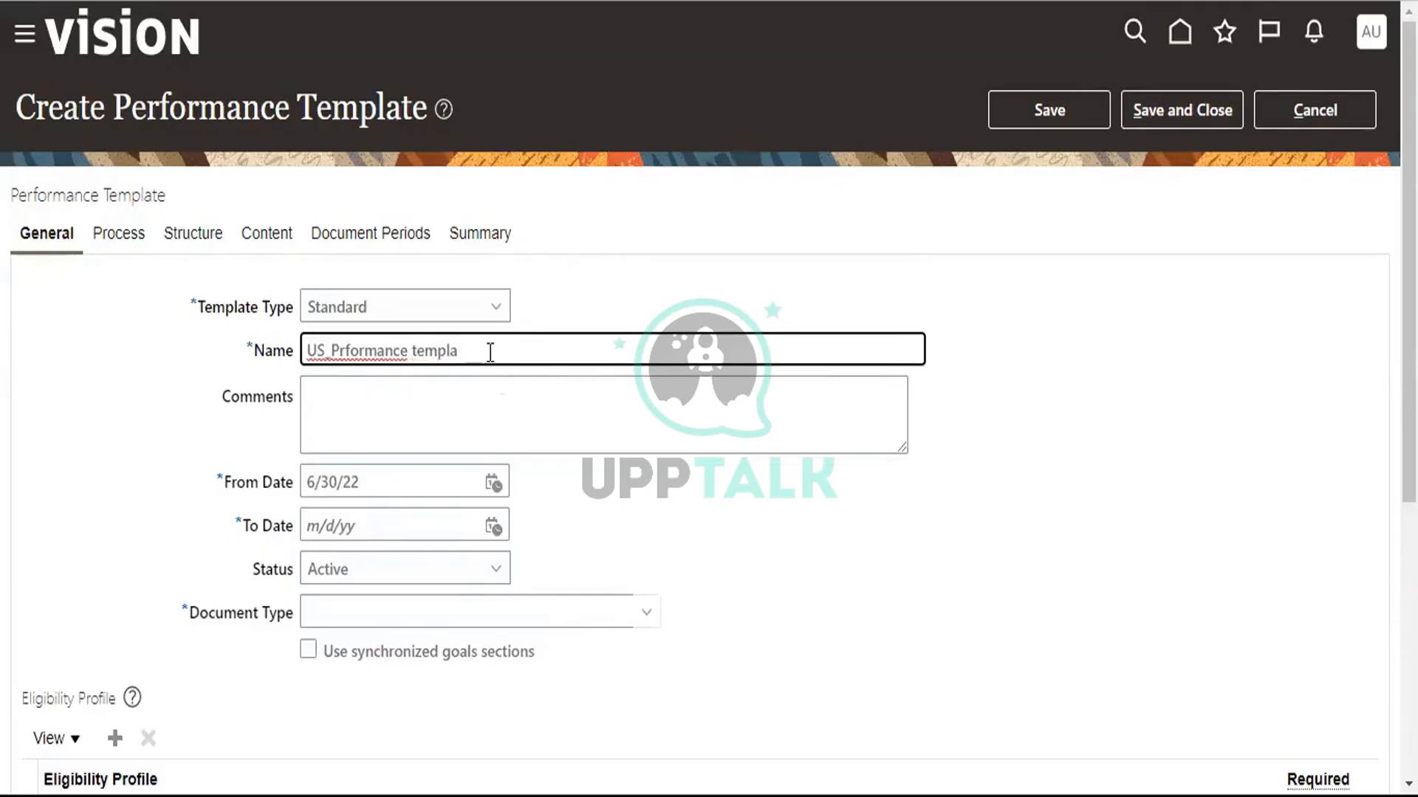
{"action": "type", "text": "ette"}
{"action": "left_click", "coordinate": [334, 352]}
{"action": "type", "text": "e"}
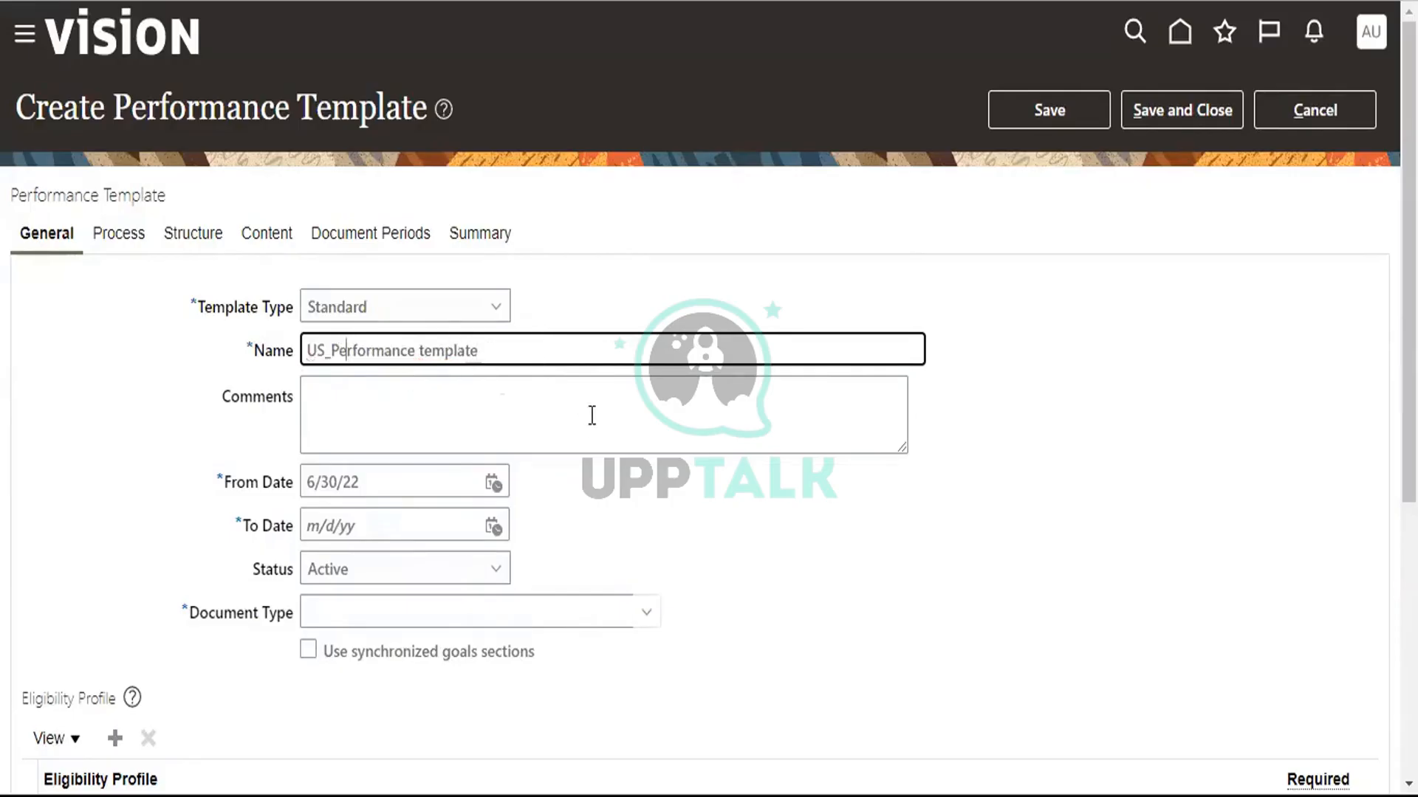
Step: Set the template's From Date to 6/1/22 and its To Date to 12/31/22
{"action": "left_click", "coordinate": [491, 485]}
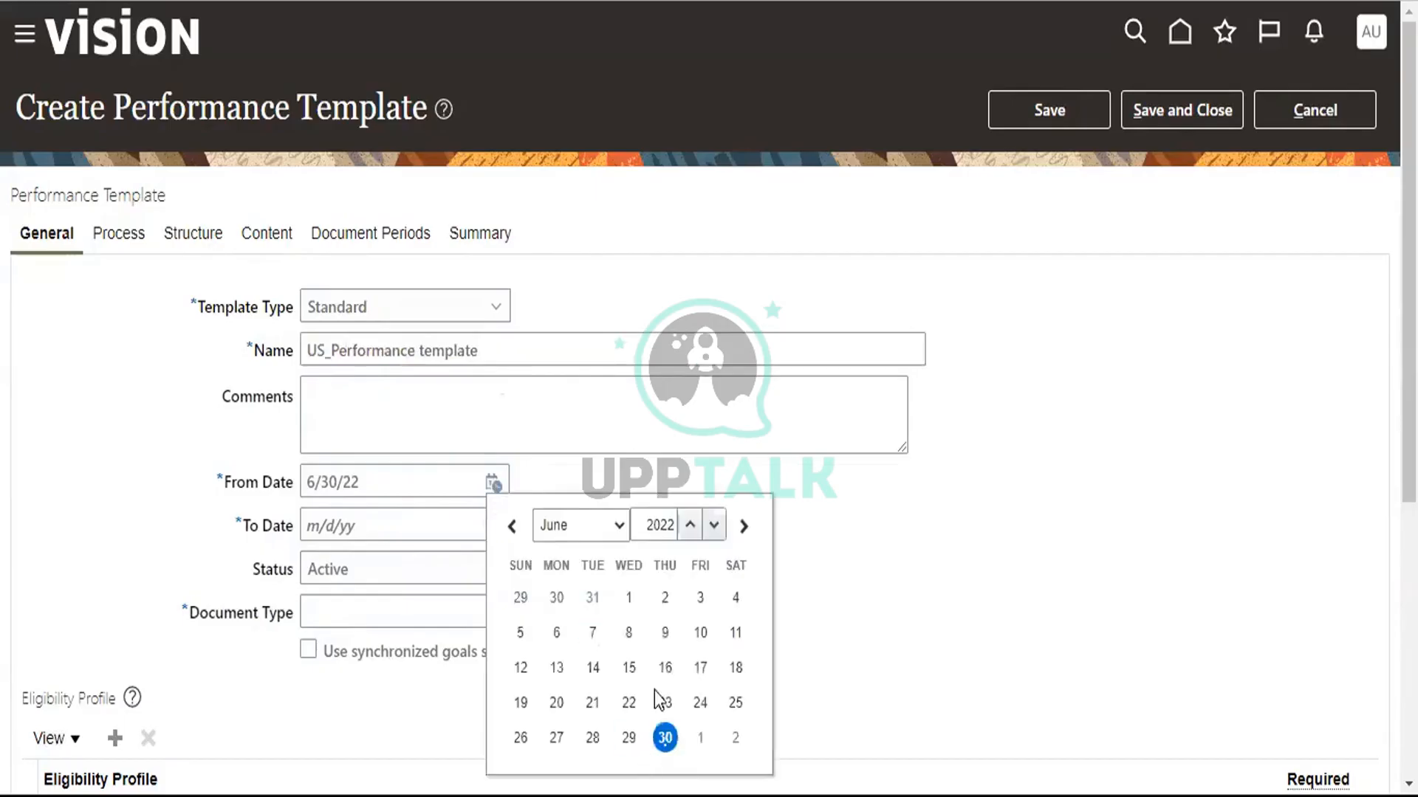
{"action": "left_click", "coordinate": [628, 598]}
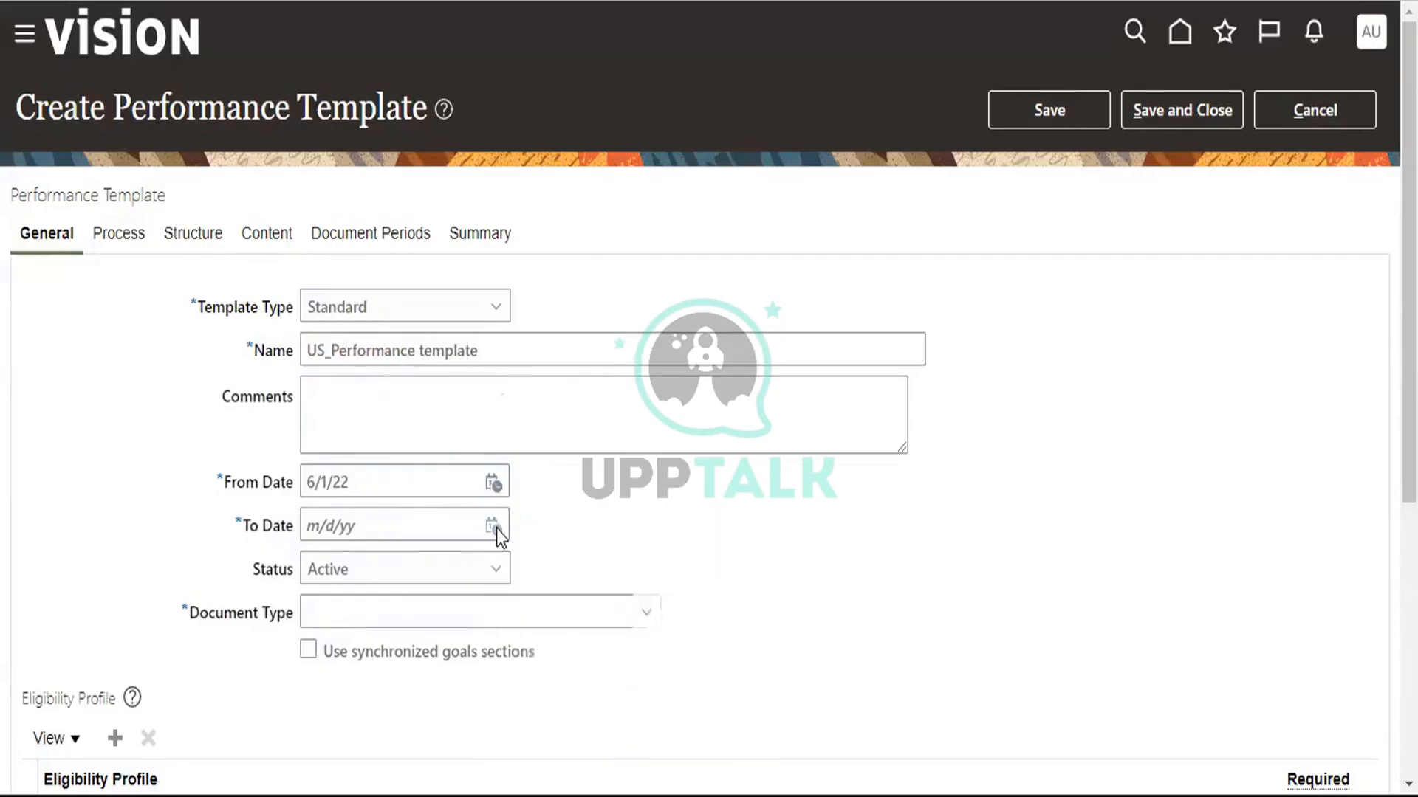
{"action": "left_click", "coordinate": [492, 527]}
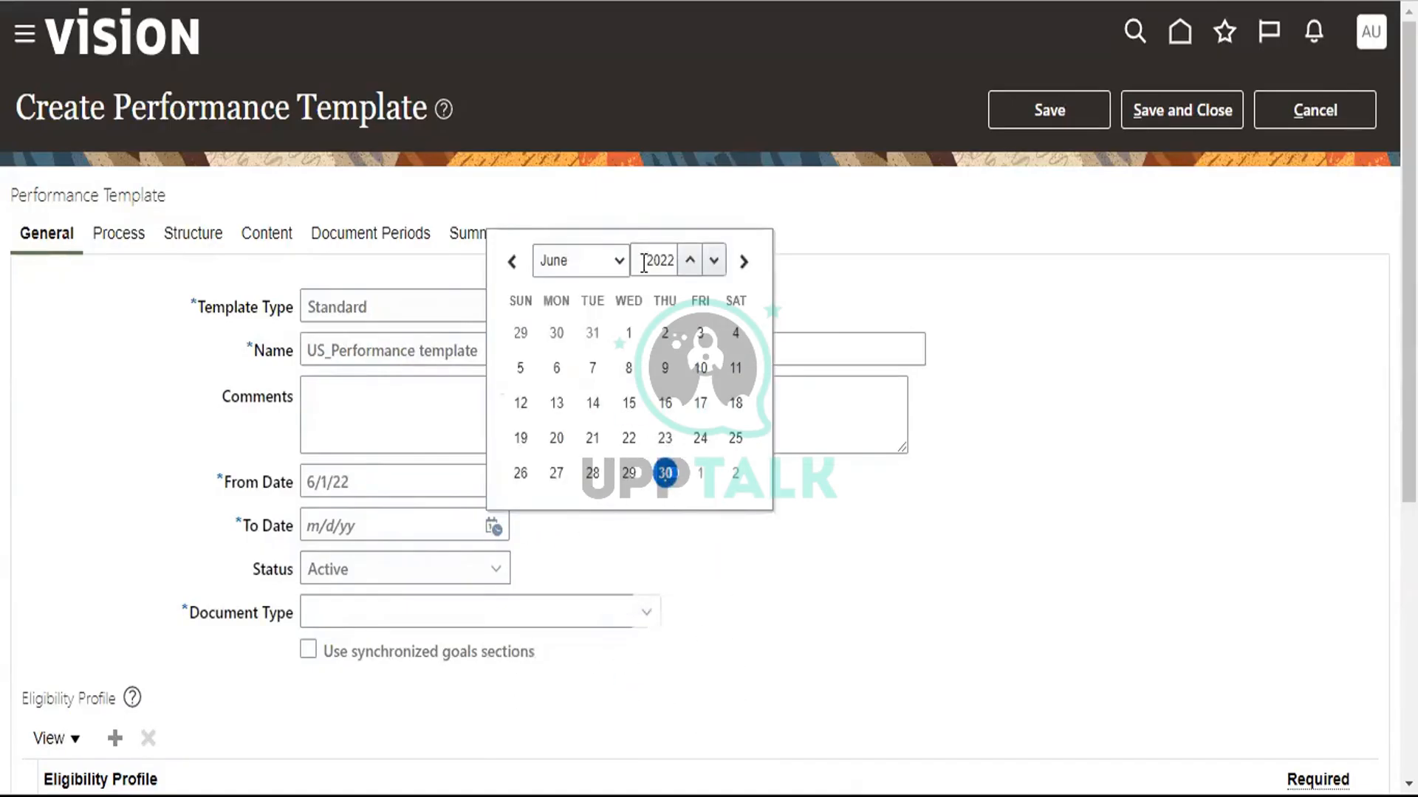
{"action": "left_click", "coordinate": [727, 484]}
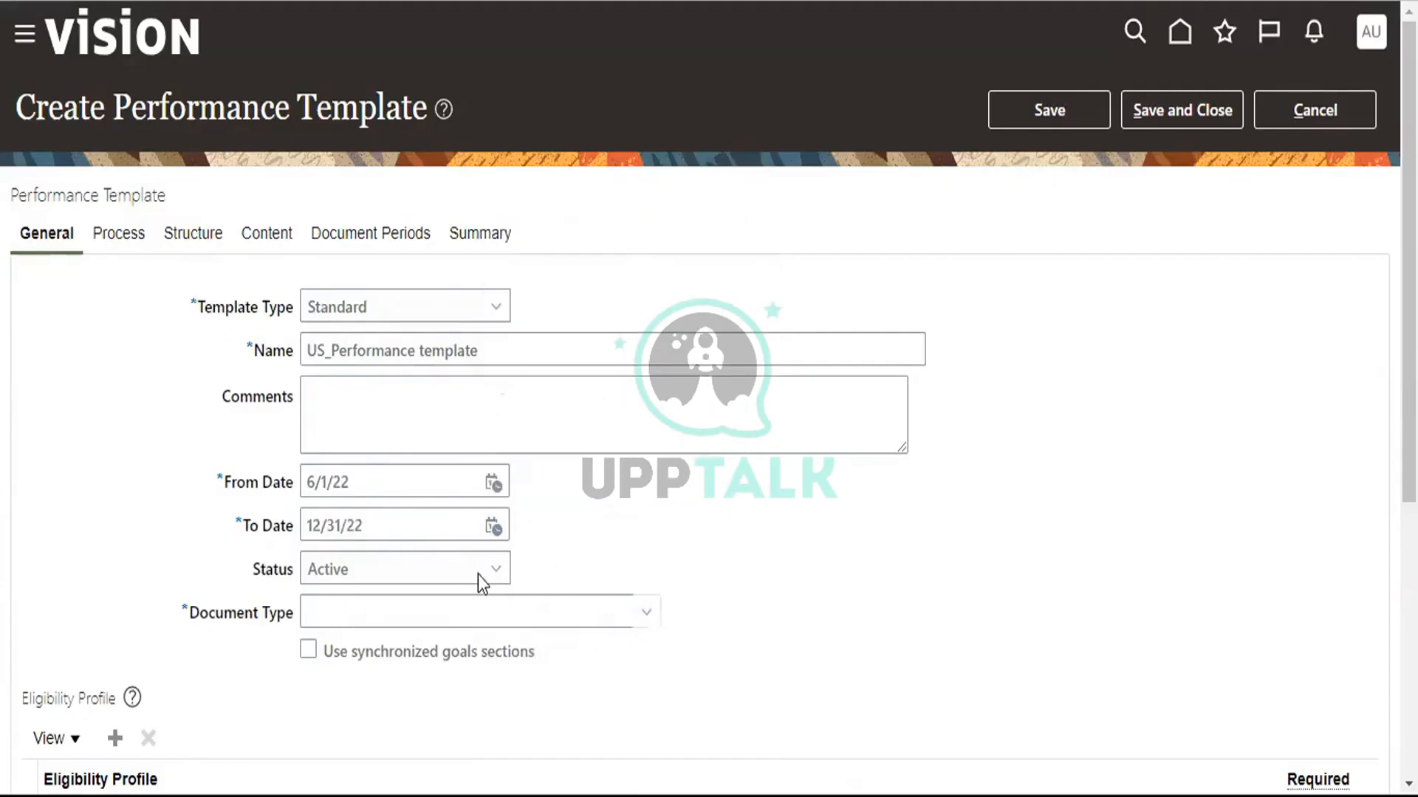
Step: Try to find the template's document type by searching for US, US_ and US_%, then close the search
{"action": "left_click", "coordinate": [646, 612]}
{"action": "scroll", "coordinate": [696, 653], "scroll_direction": "down", "scroll_amount": 1}
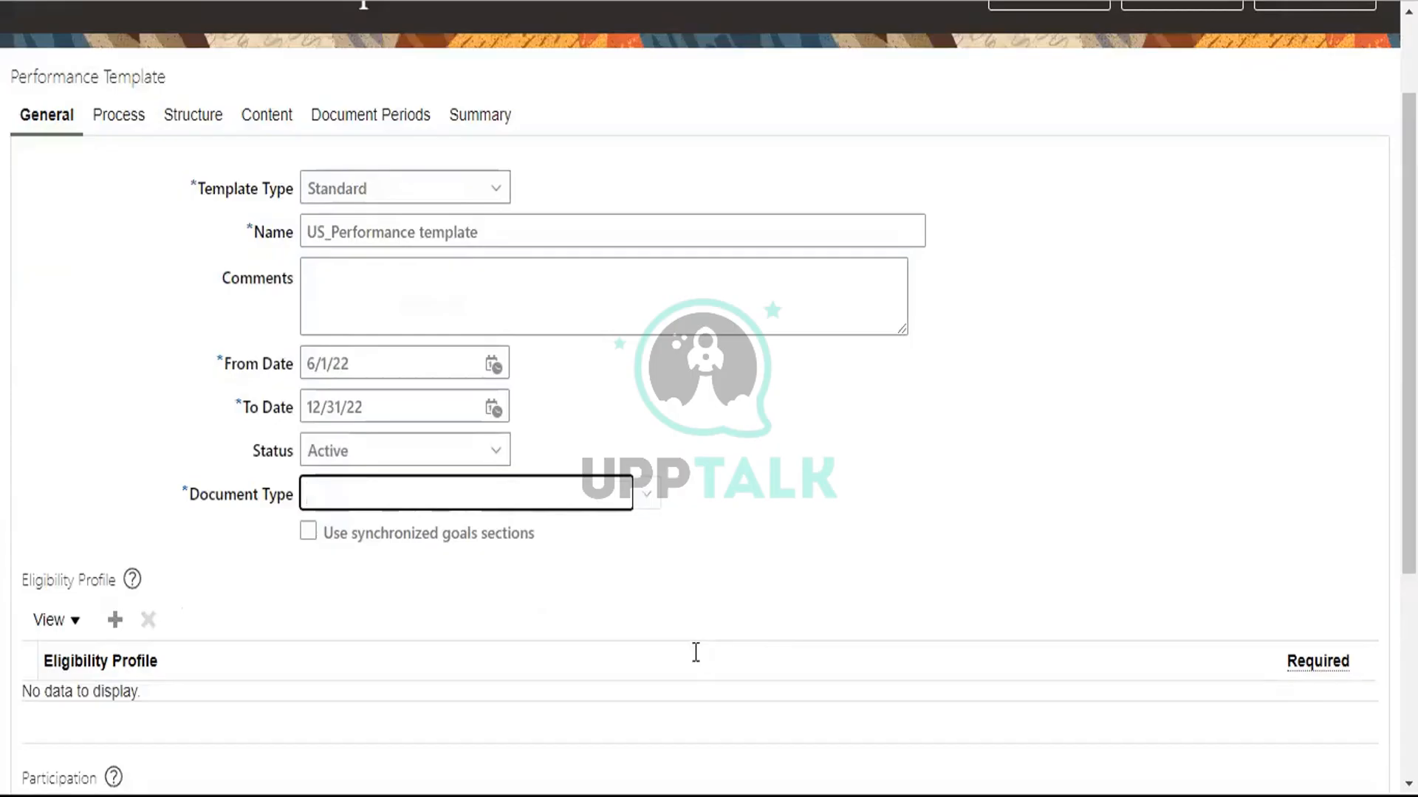
{"action": "type", "text": "US"}
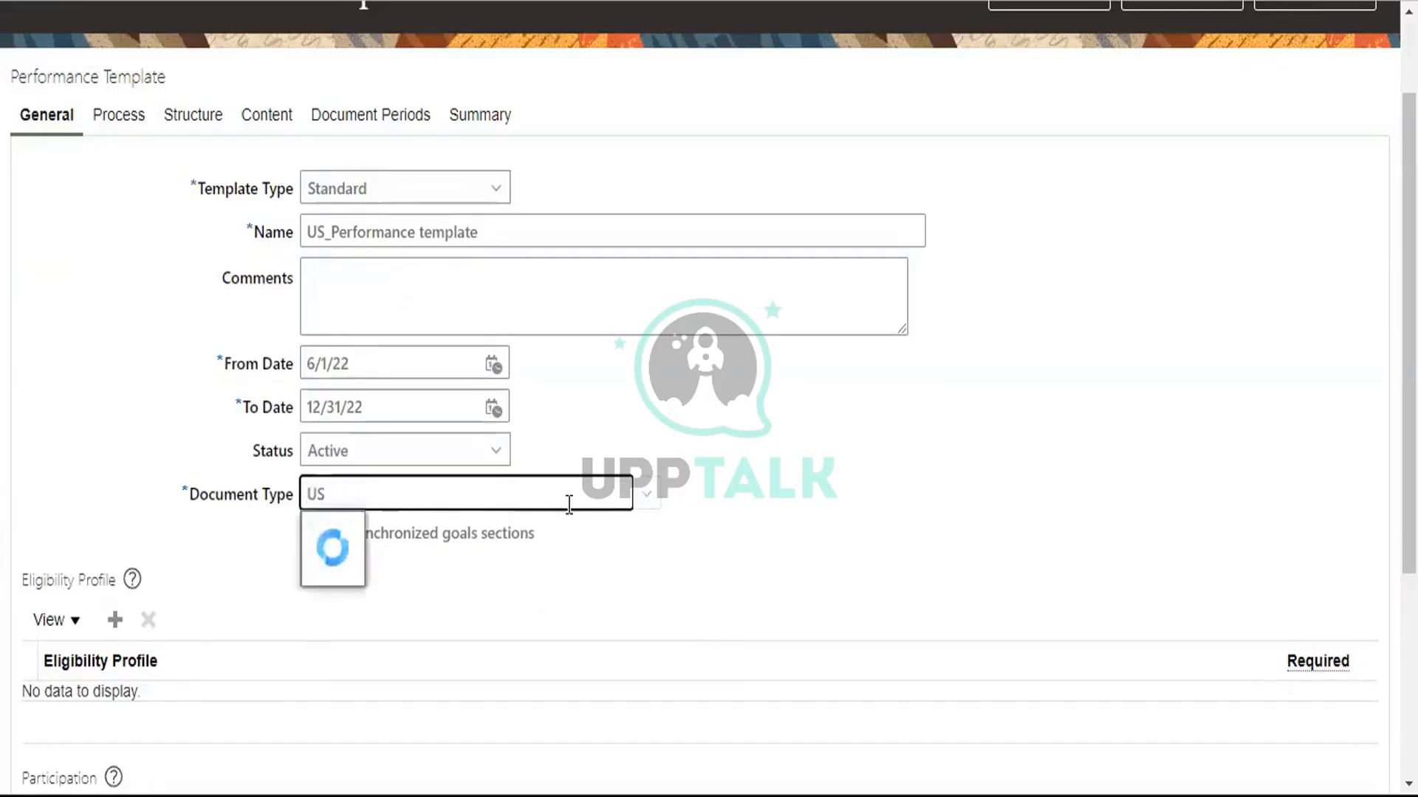
{"action": "left_click", "coordinate": [656, 500]}
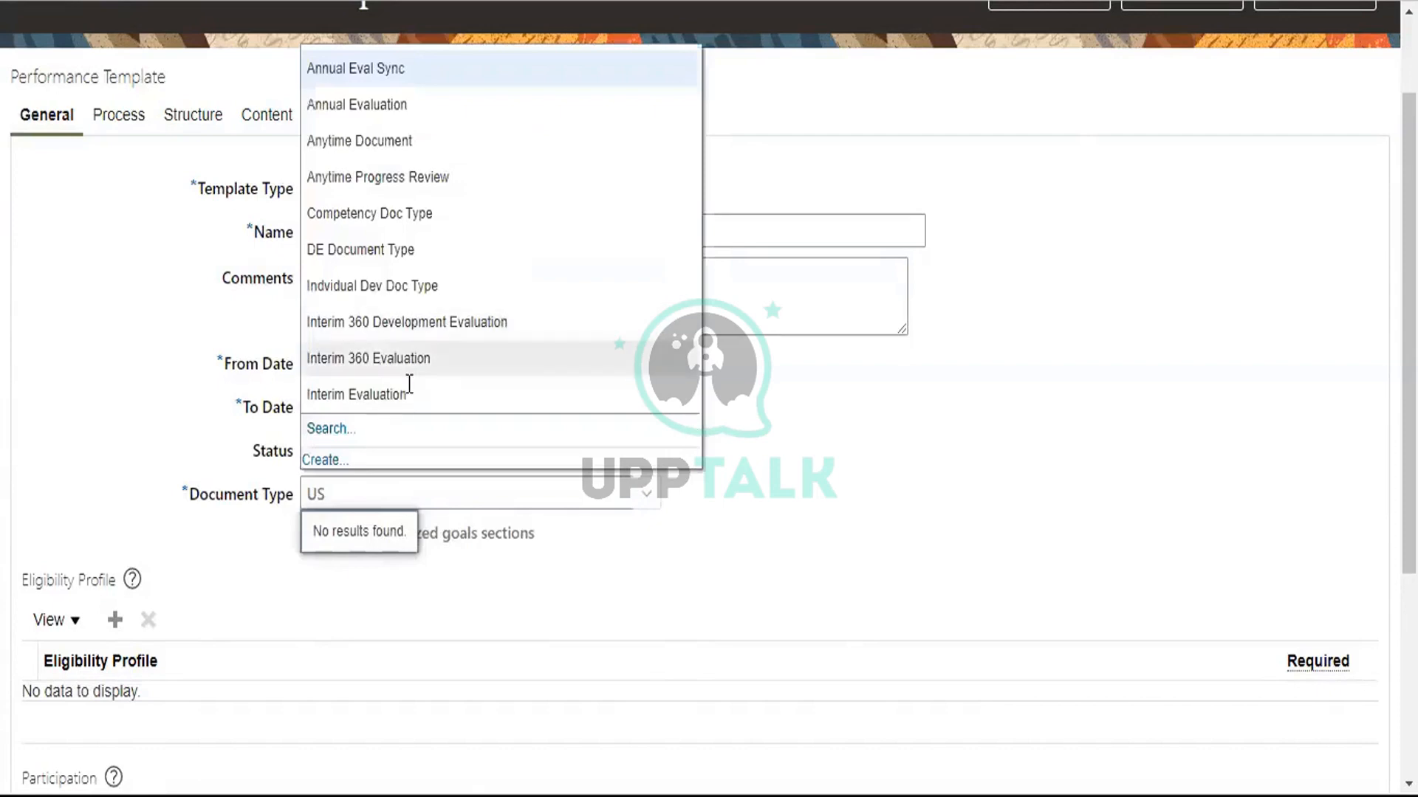
{"action": "left_click", "coordinate": [423, 432]}
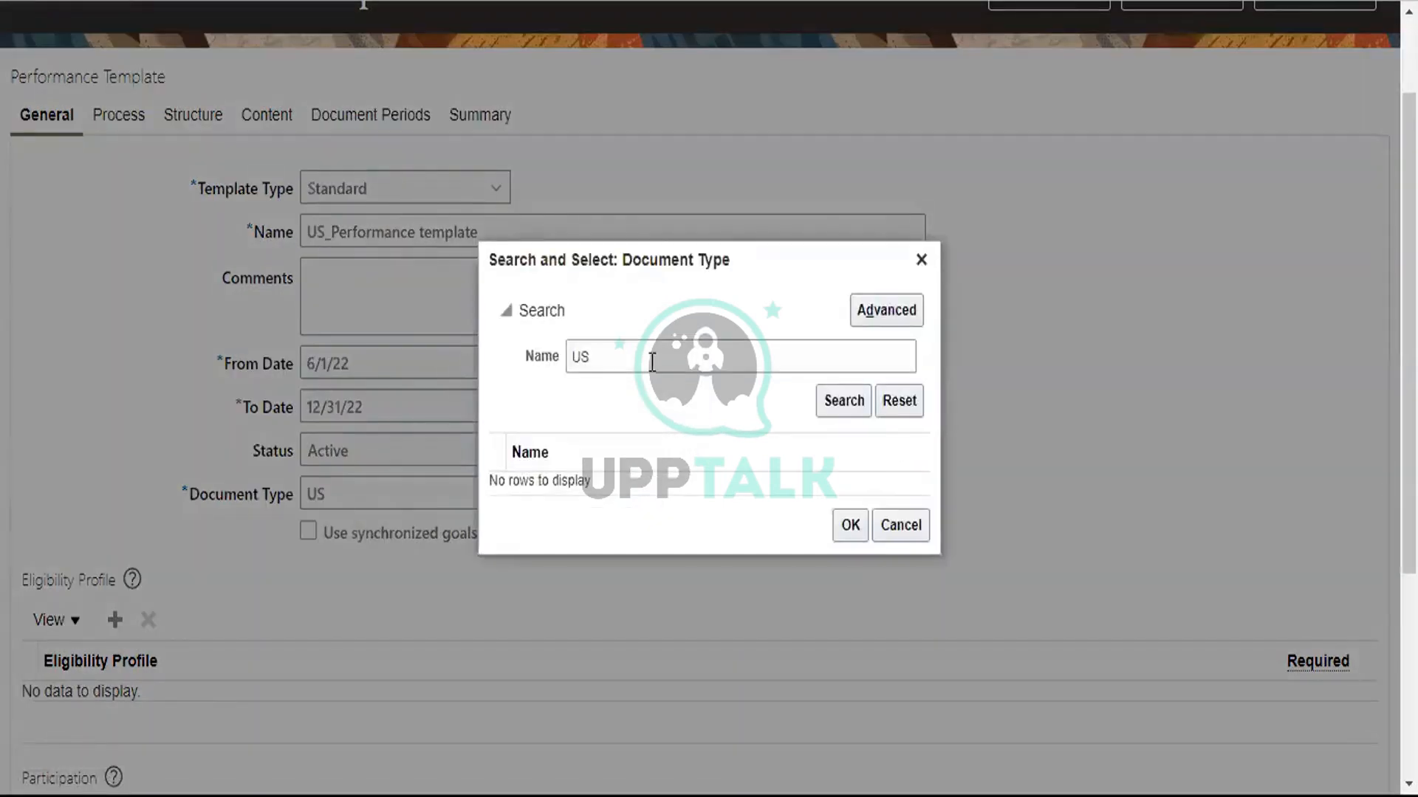
{"action": "type", "text": "_"}
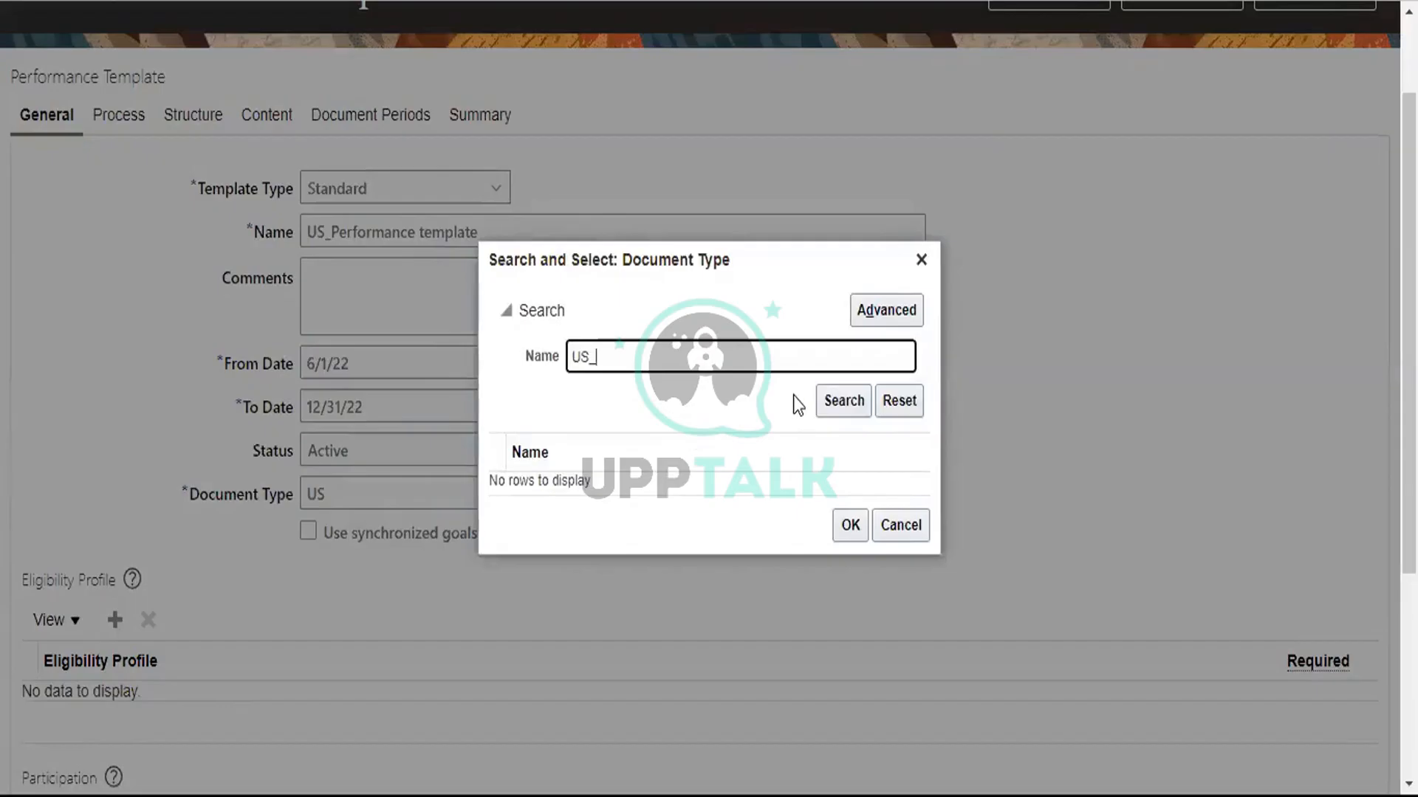
{"action": "left_click", "coordinate": [860, 412]}
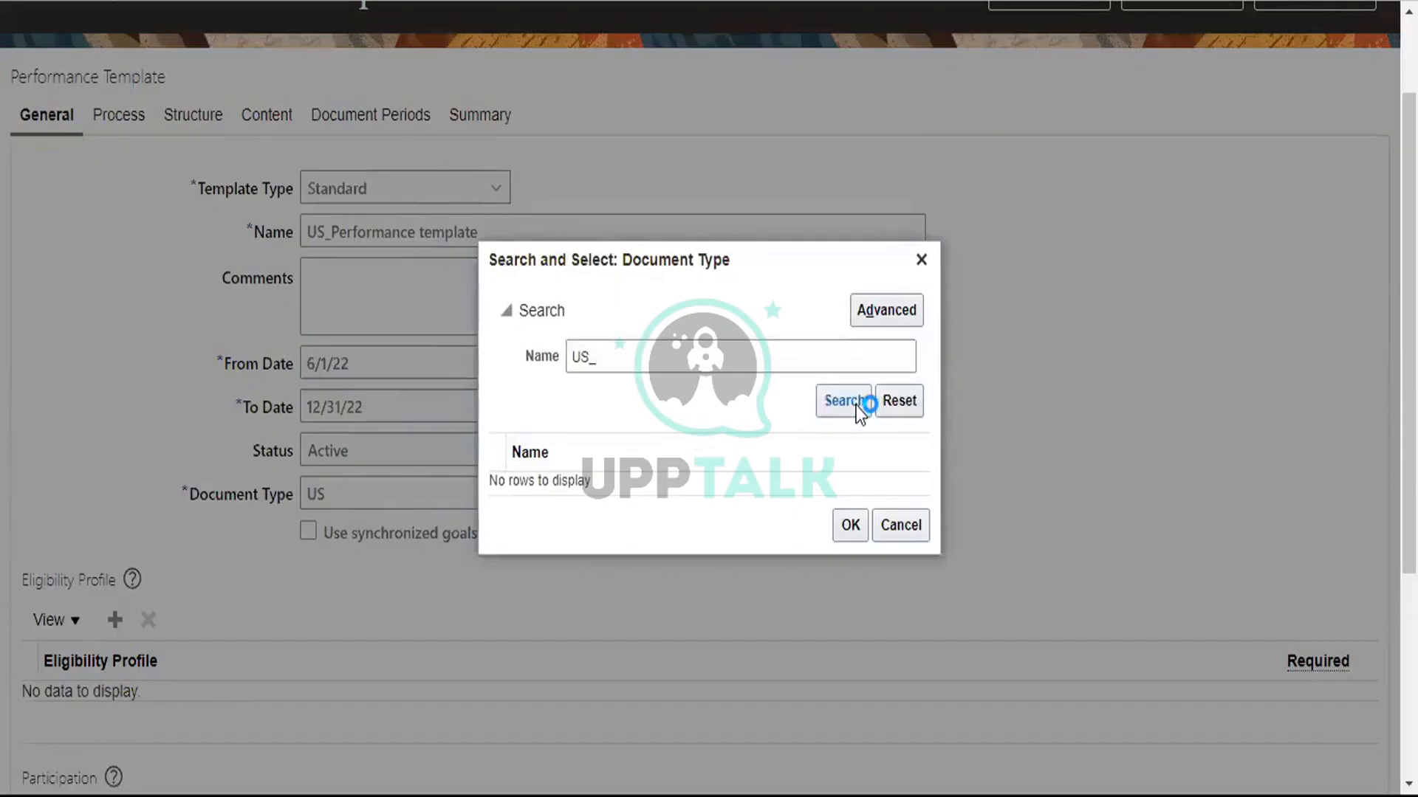
{"action": "left_click", "coordinate": [621, 356]}
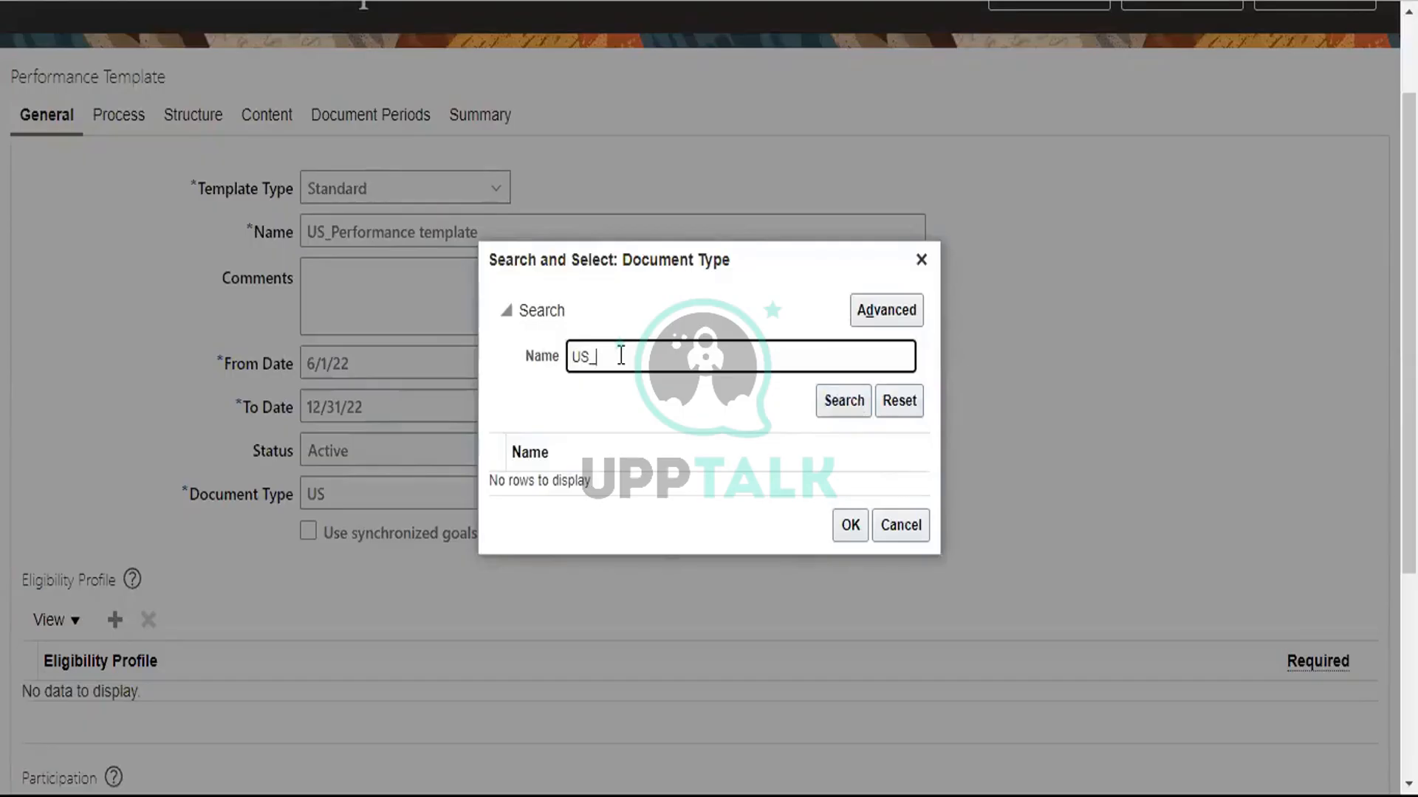
{"action": "type", "text": "%"}
{"action": "left_click", "coordinate": [833, 412]}
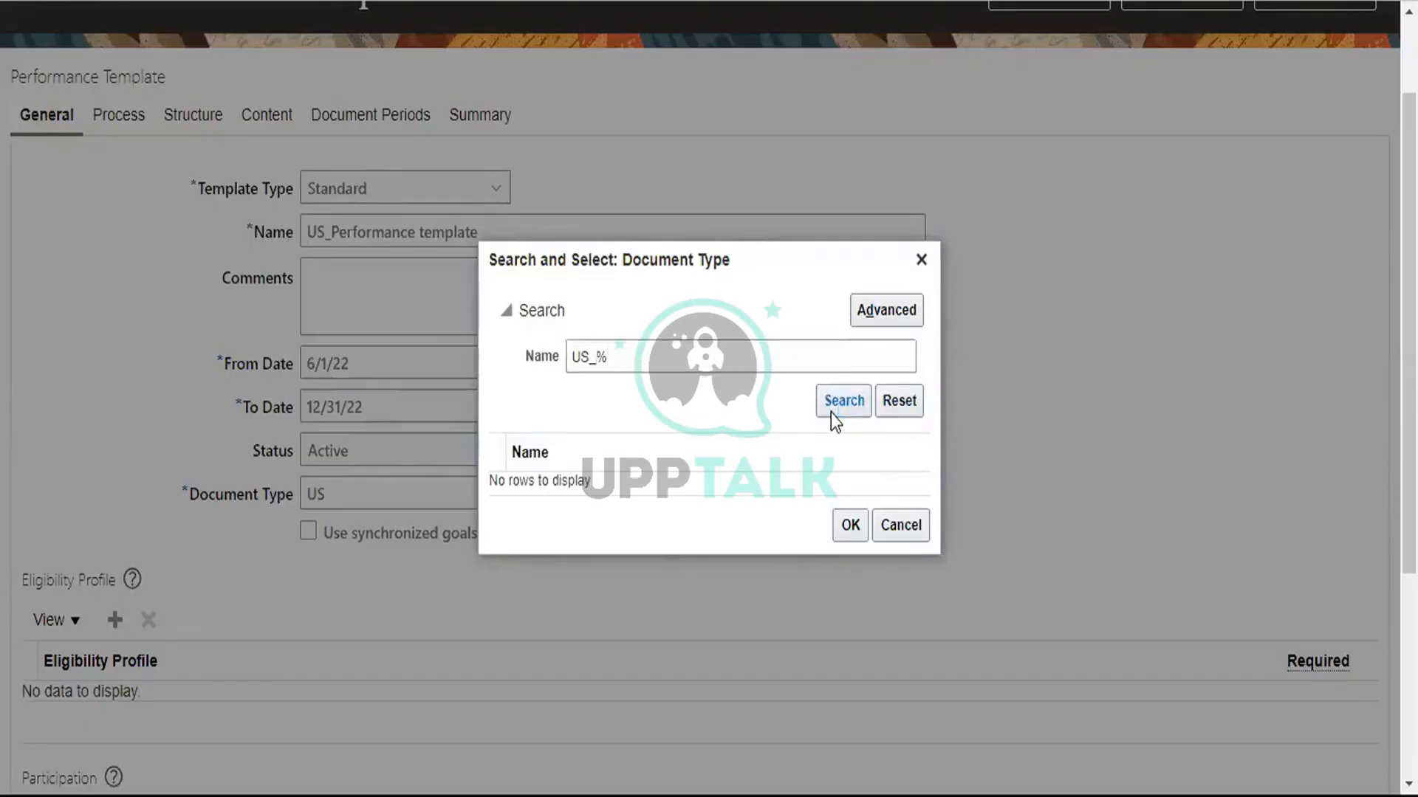
{"action": "left_click", "coordinate": [833, 408]}
{"action": "left_click", "coordinate": [929, 263]}
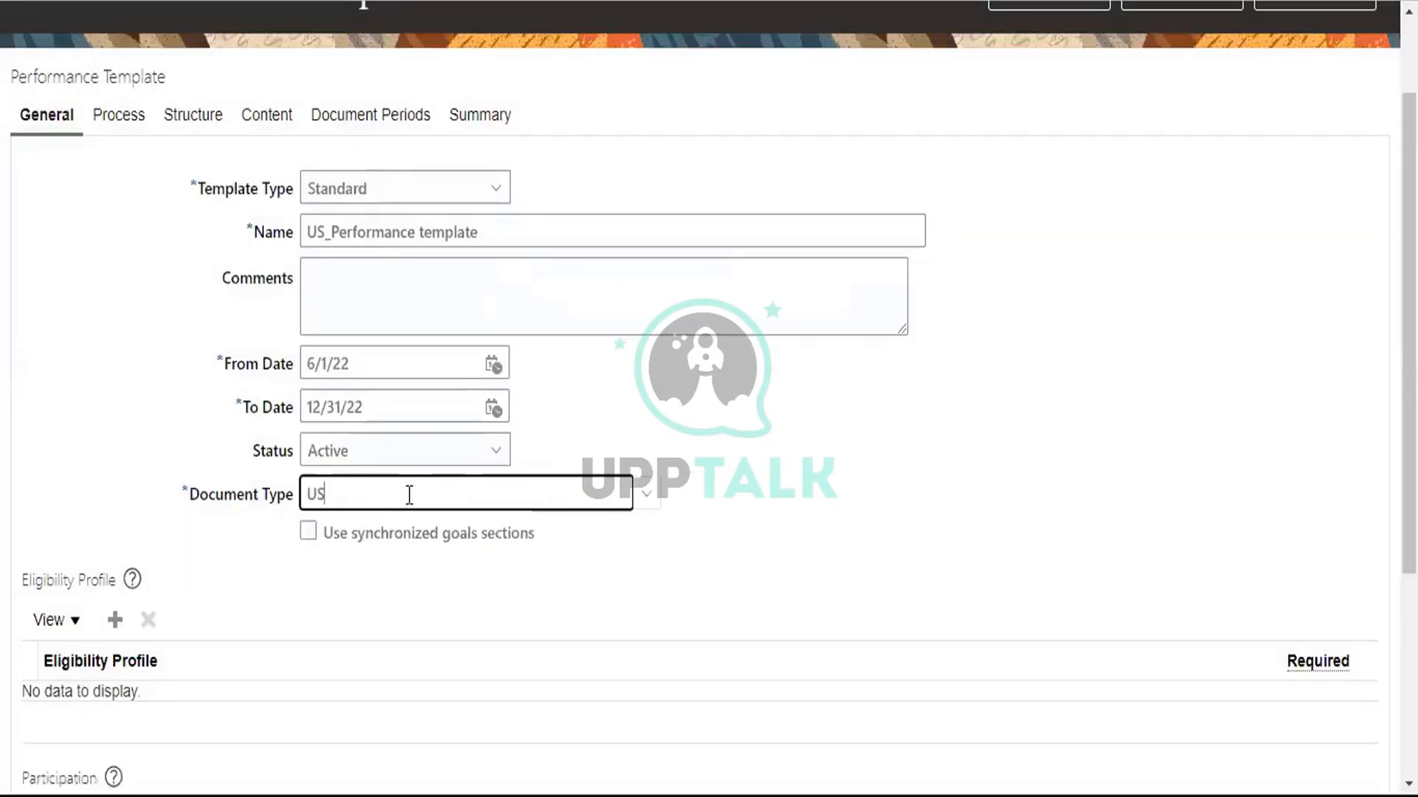
Step: Clear the Document Type entry and choose Anytime Document instead
{"action": "key", "text": "BackSpace"}
{"action": "key", "text": "BackSpace"}
{"action": "left_click", "coordinate": [635, 503]}
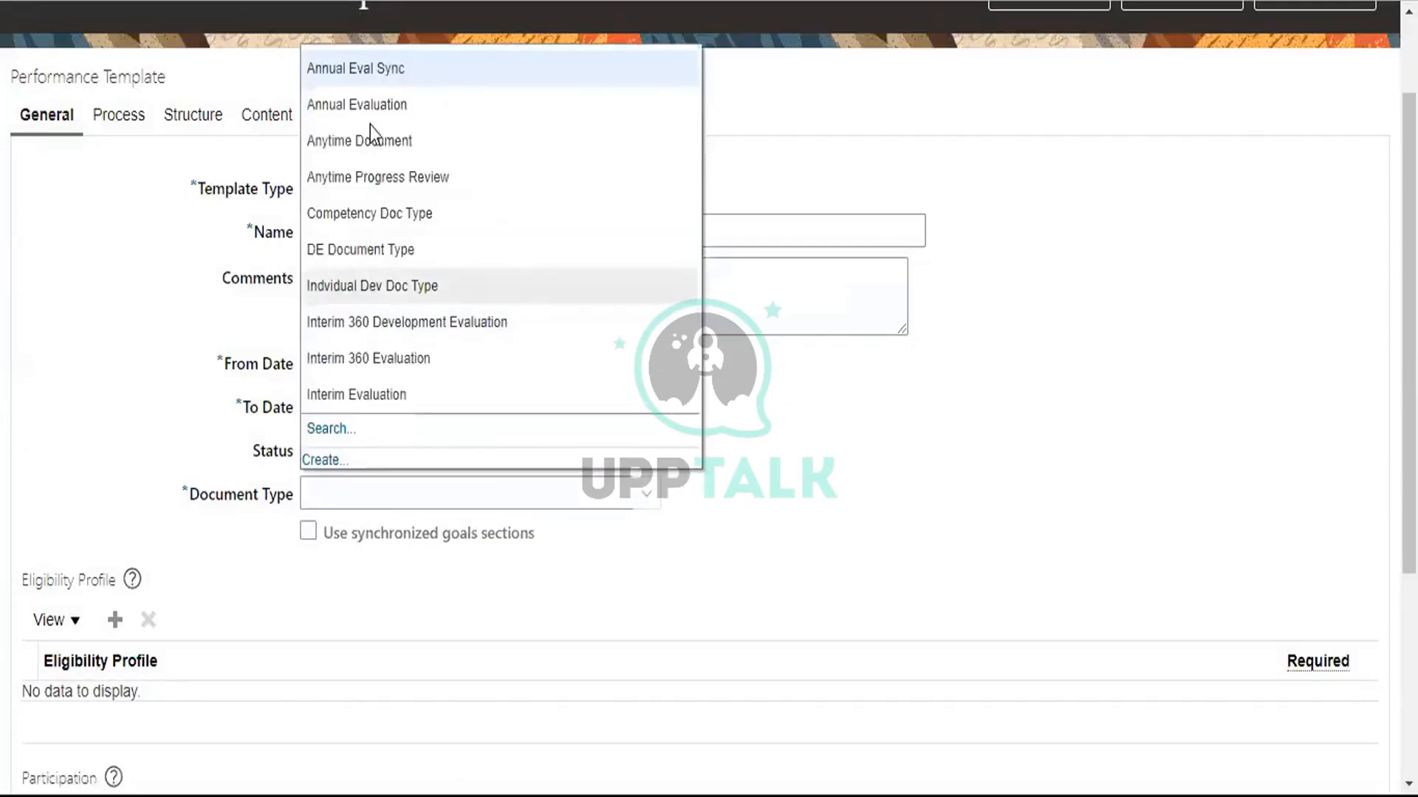
{"action": "left_click", "coordinate": [365, 139]}
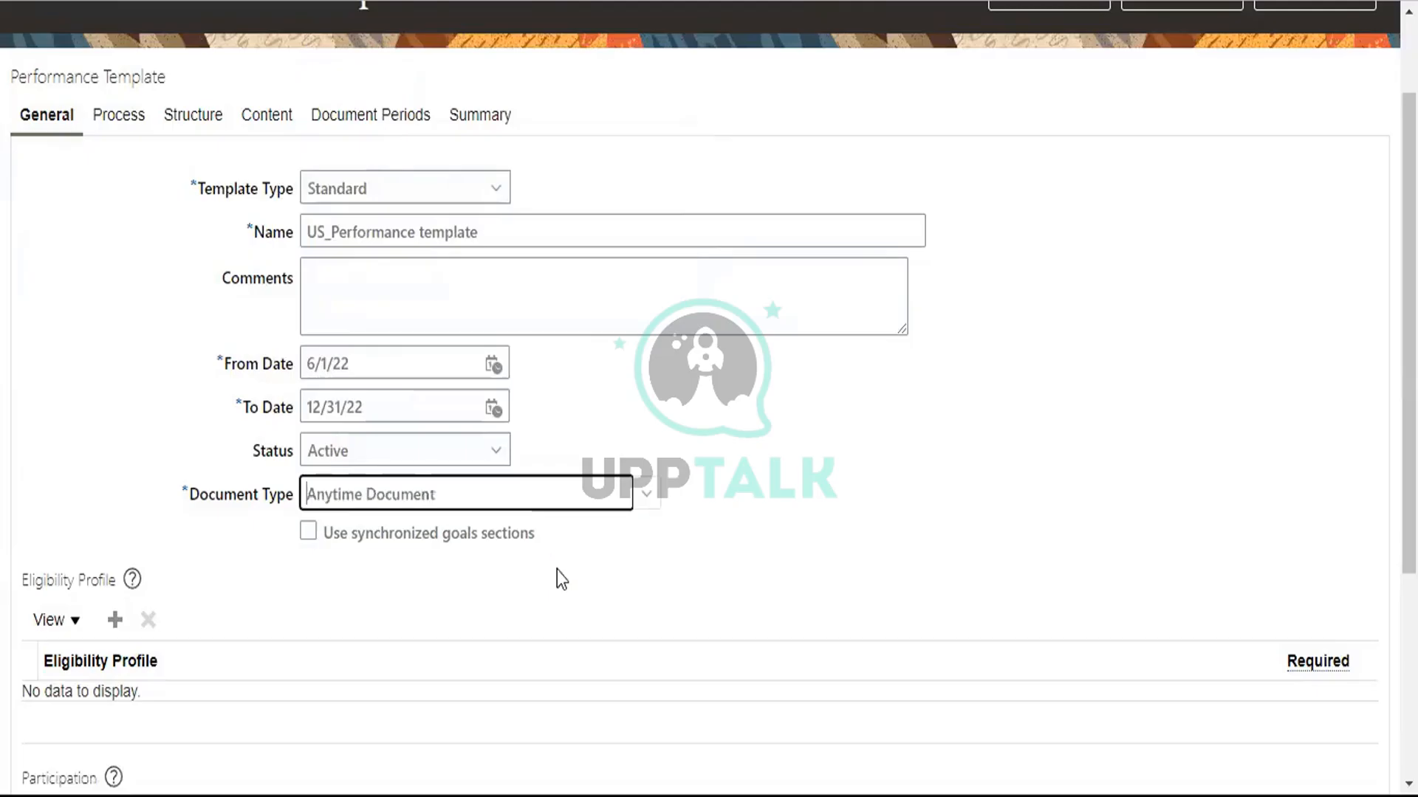
Step: Add the US_participant profile as the template's eligibility profile, searching with Profile Usage Performance and Name US%
{"action": "scroll", "coordinate": [557, 570], "scroll_direction": "down", "scroll_amount": 3}
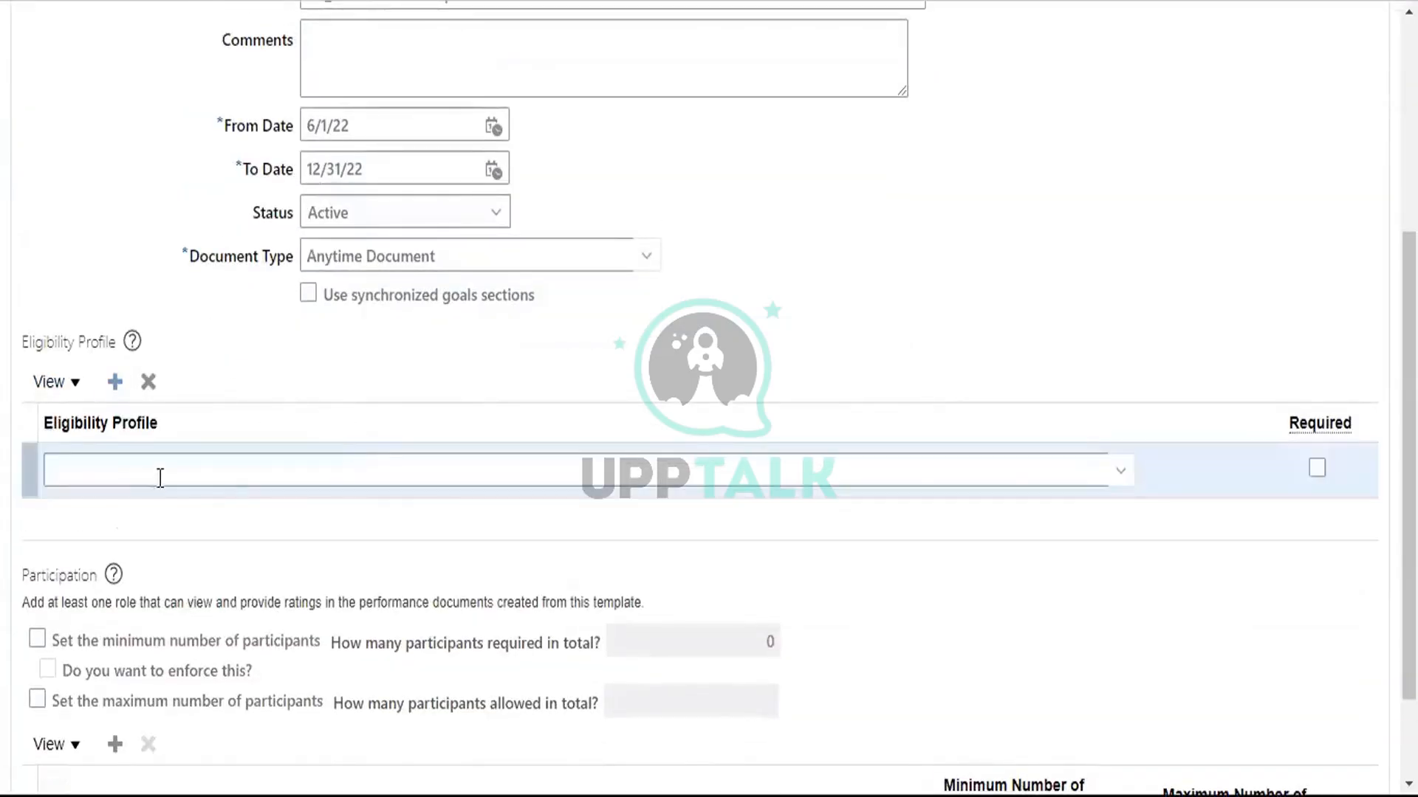
{"action": "left_click", "coordinate": [160, 477]}
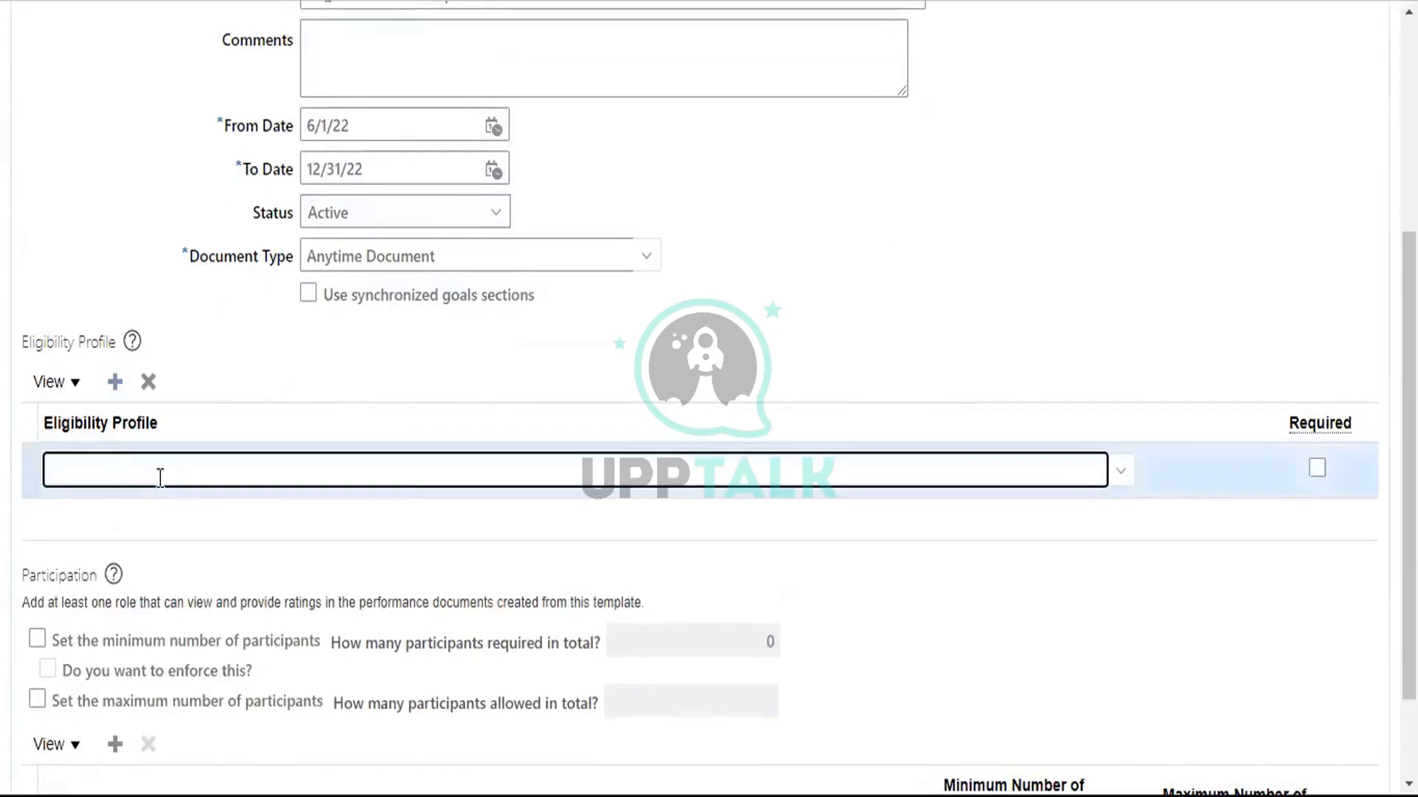
{"action": "type", "text": "US"}
{"action": "left_click", "coordinate": [1116, 472]}
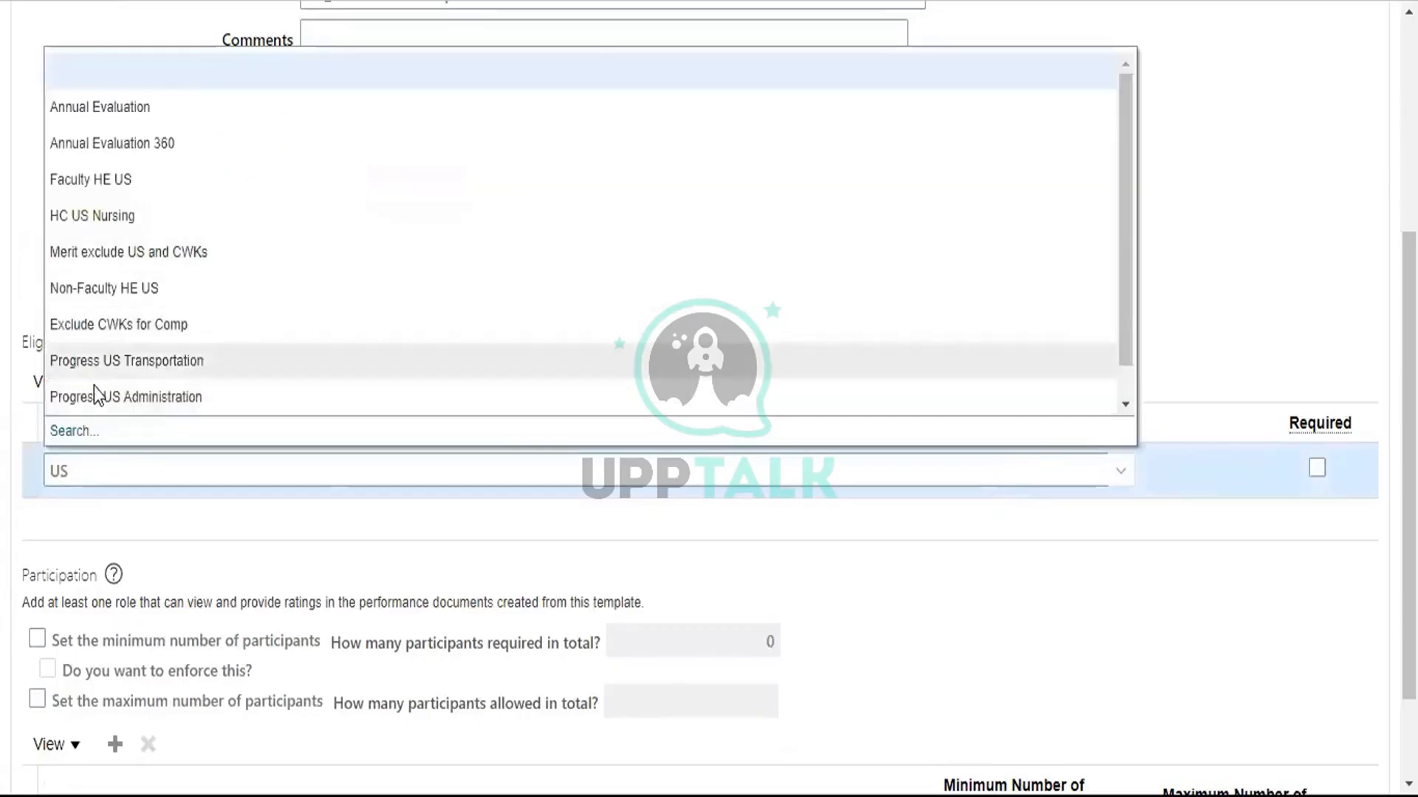
{"action": "left_click", "coordinate": [83, 433]}
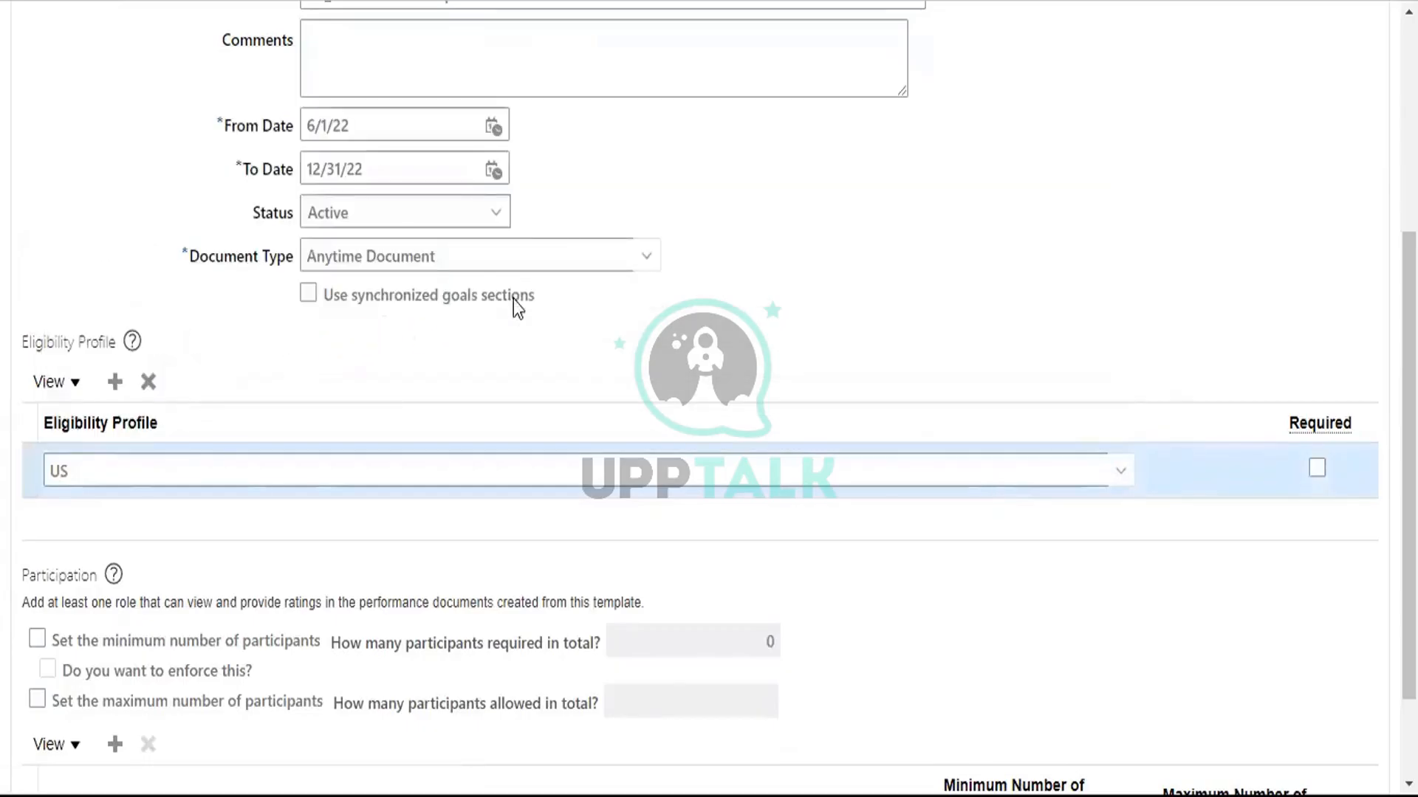
{"action": "left_click", "coordinate": [527, 327]}
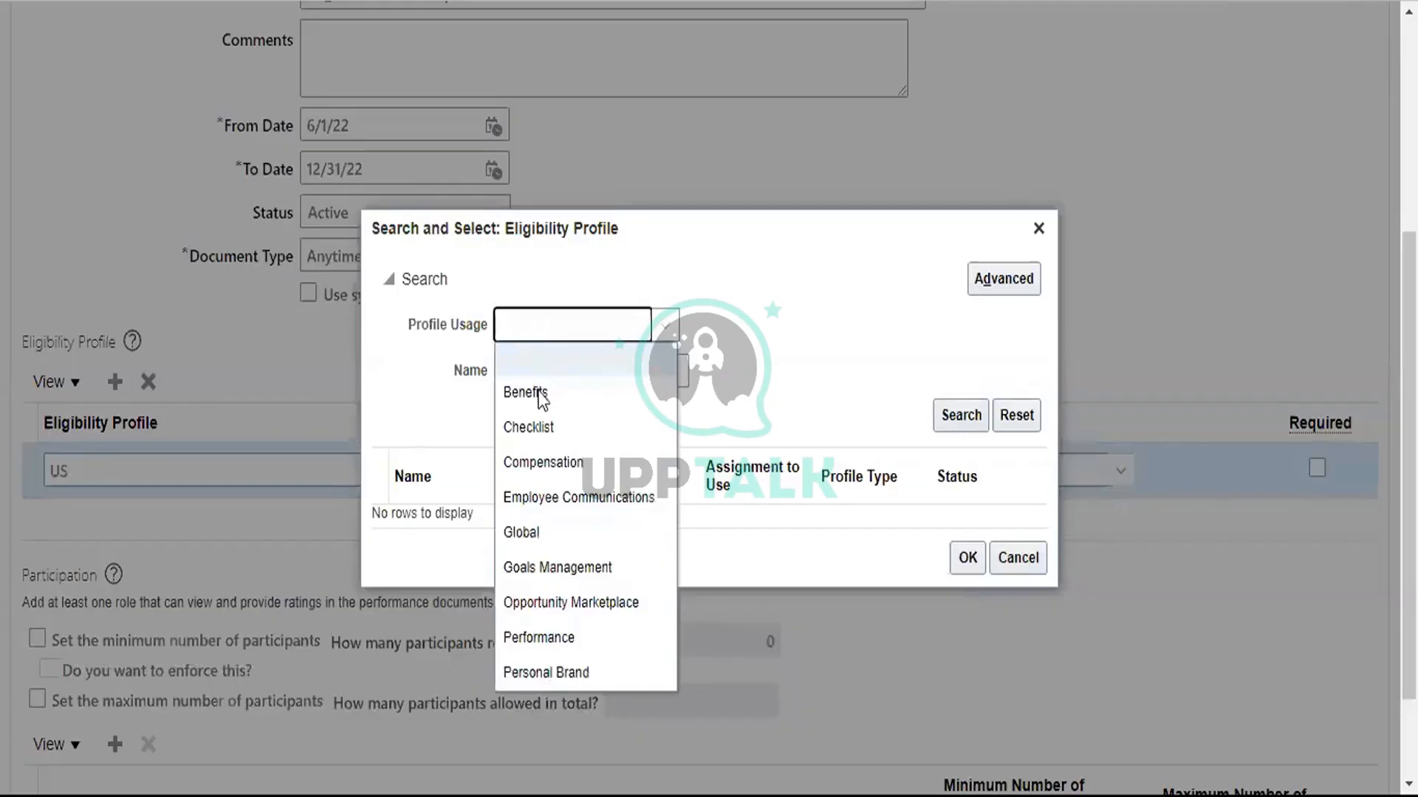
{"action": "left_click", "coordinate": [541, 637]}
{"action": "left_click", "coordinate": [634, 378]}
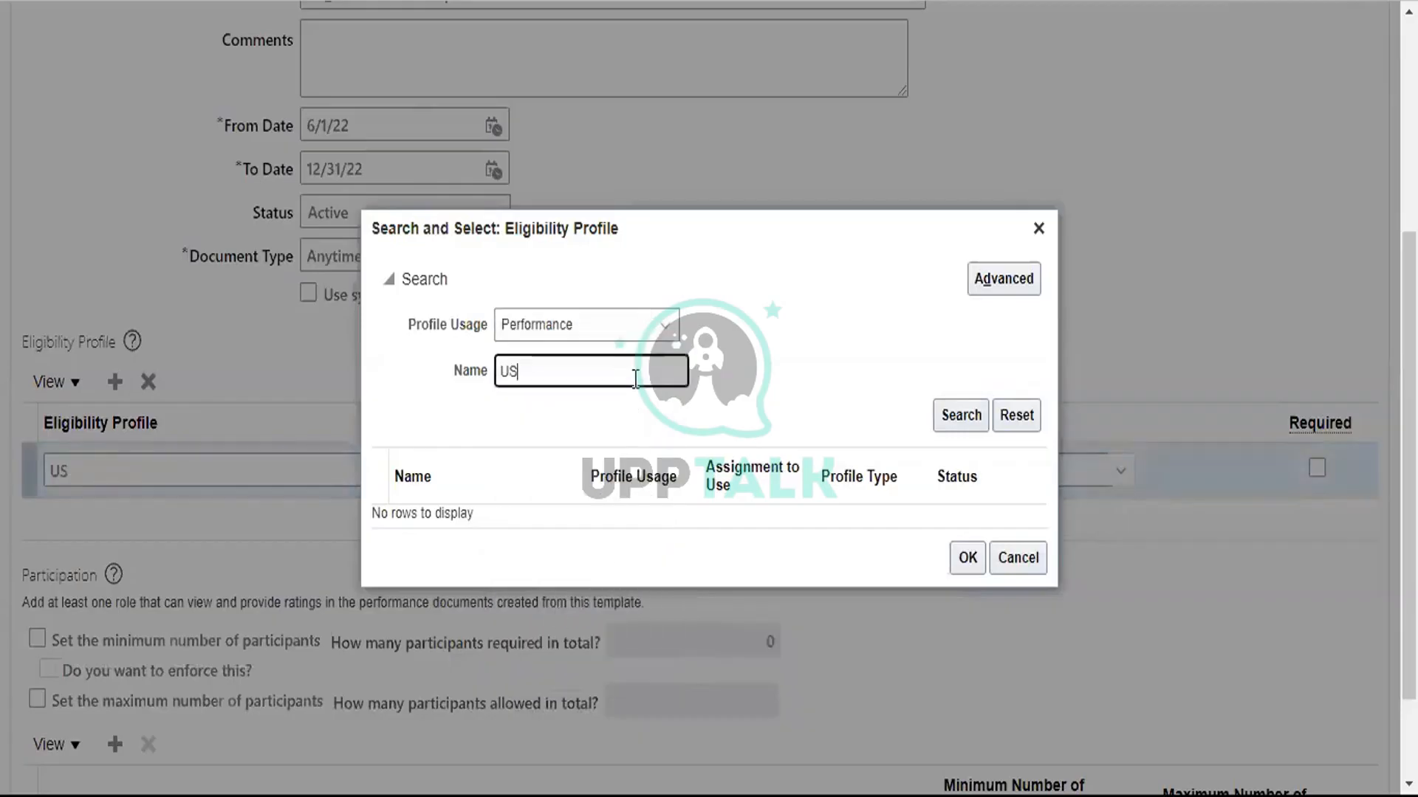
{"action": "type", "text": "%"}
{"action": "left_click", "coordinate": [962, 418]}
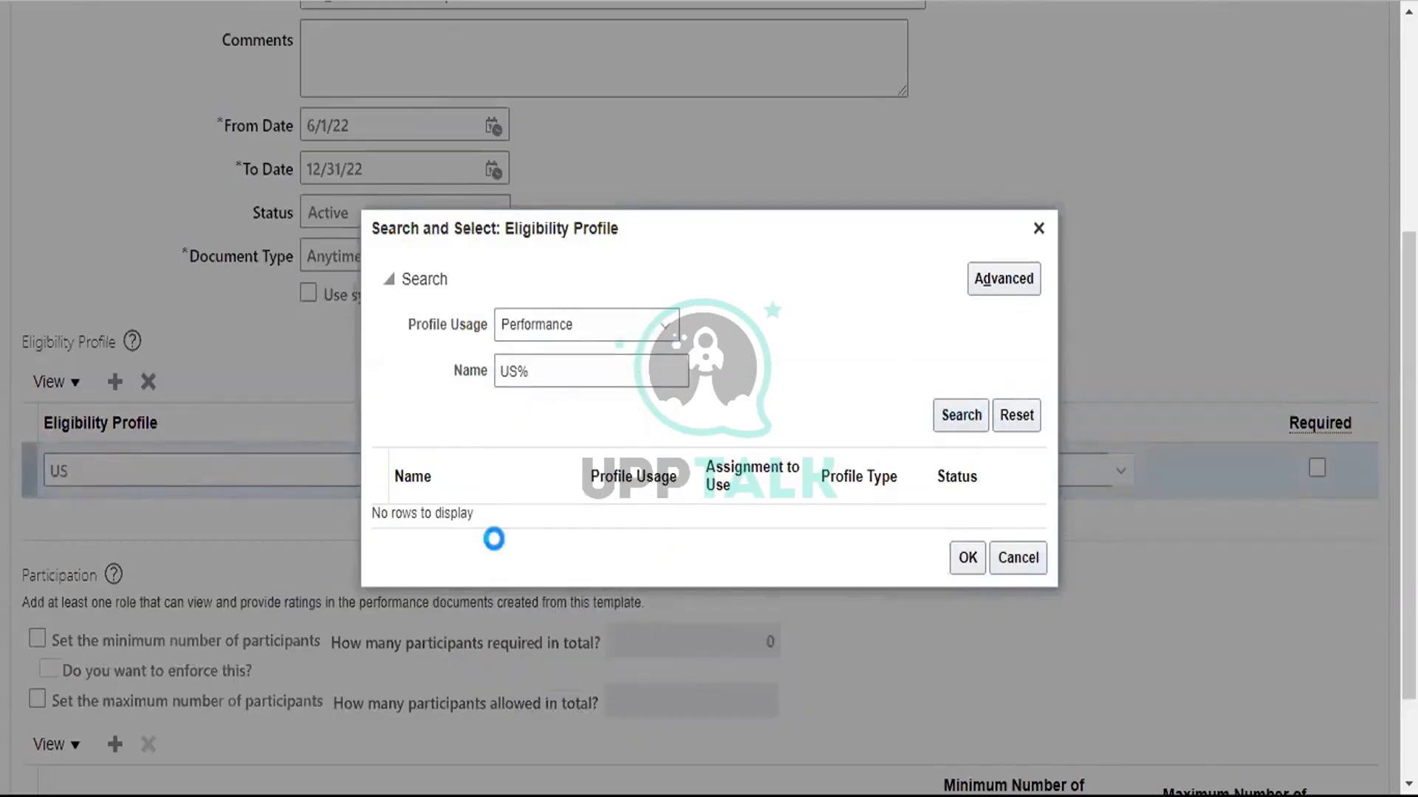
{"action": "left_click", "coordinate": [488, 511]}
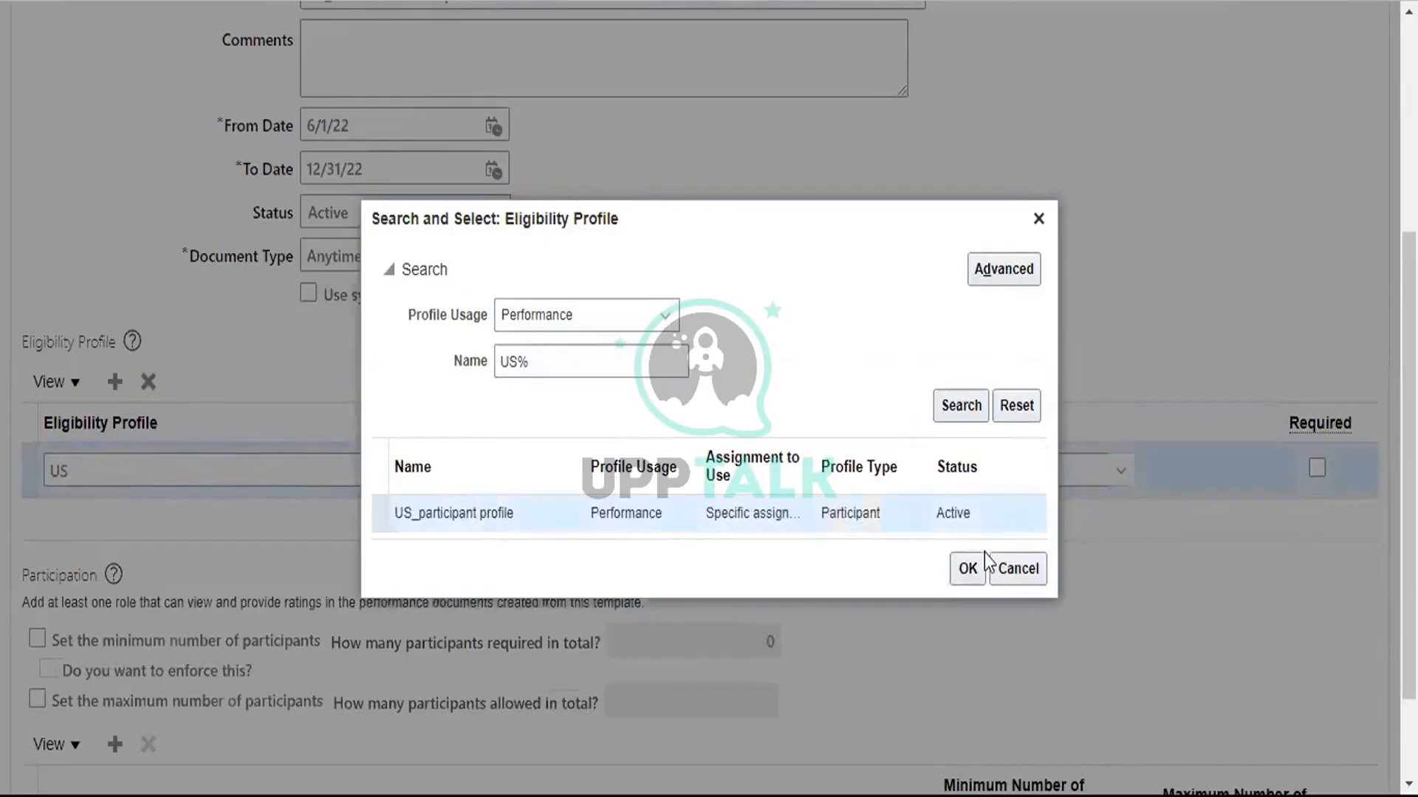
{"action": "left_click", "coordinate": [968, 568]}
Step: Enable the minimum number of participants and require 5 participants in total
{"action": "scroll", "coordinate": [409, 654], "scroll_direction": "down", "scroll_amount": 2}
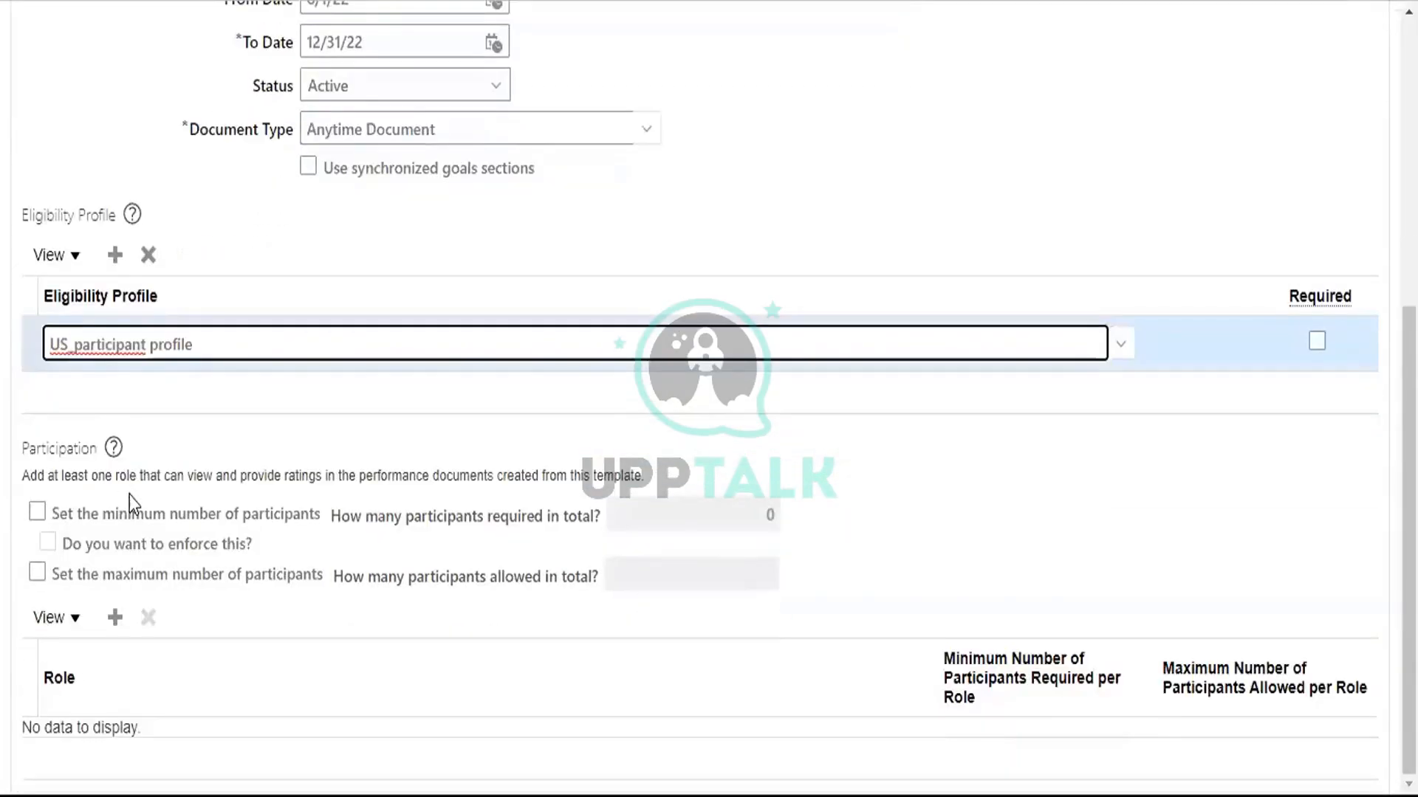
{"action": "left_click", "coordinate": [37, 511]}
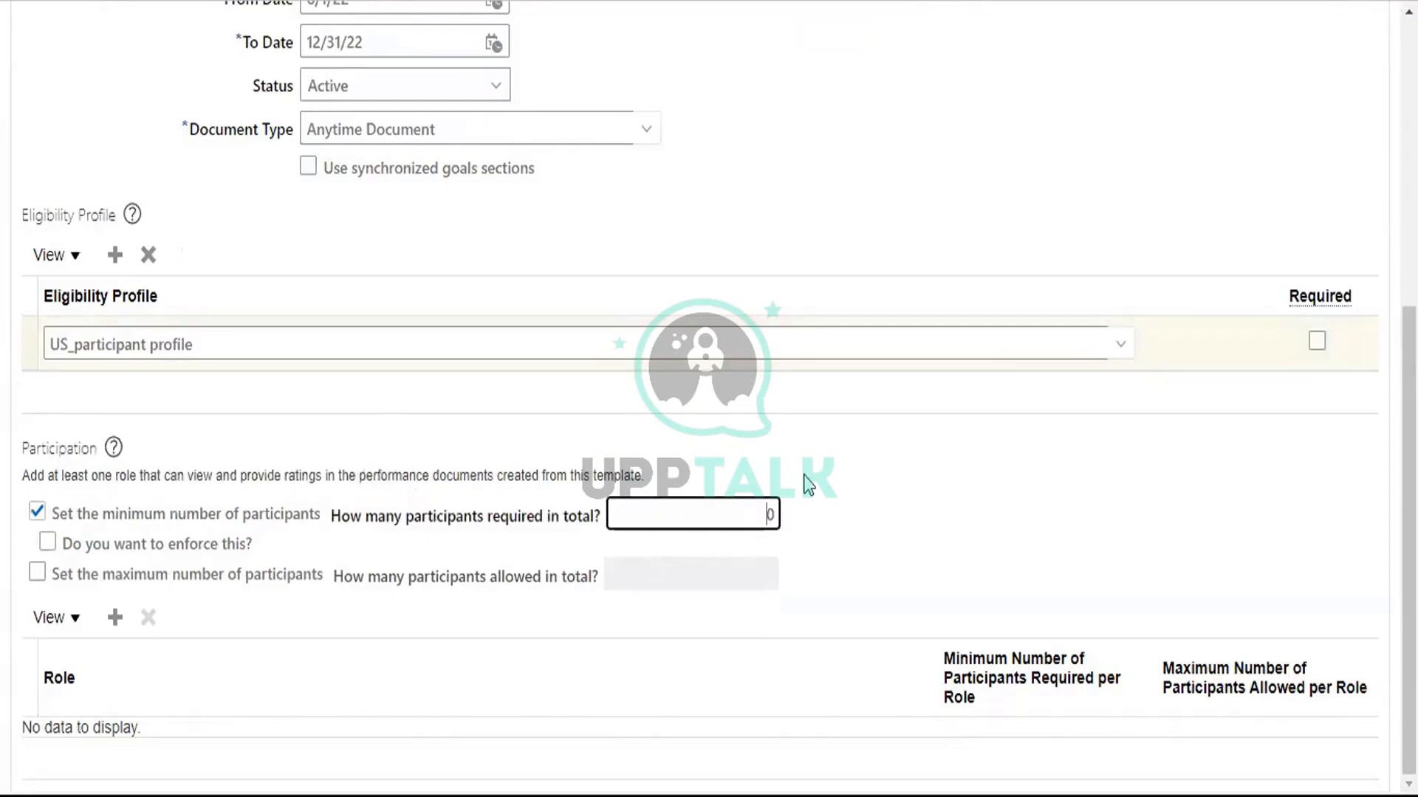
{"action": "left_click", "coordinate": [773, 513]}
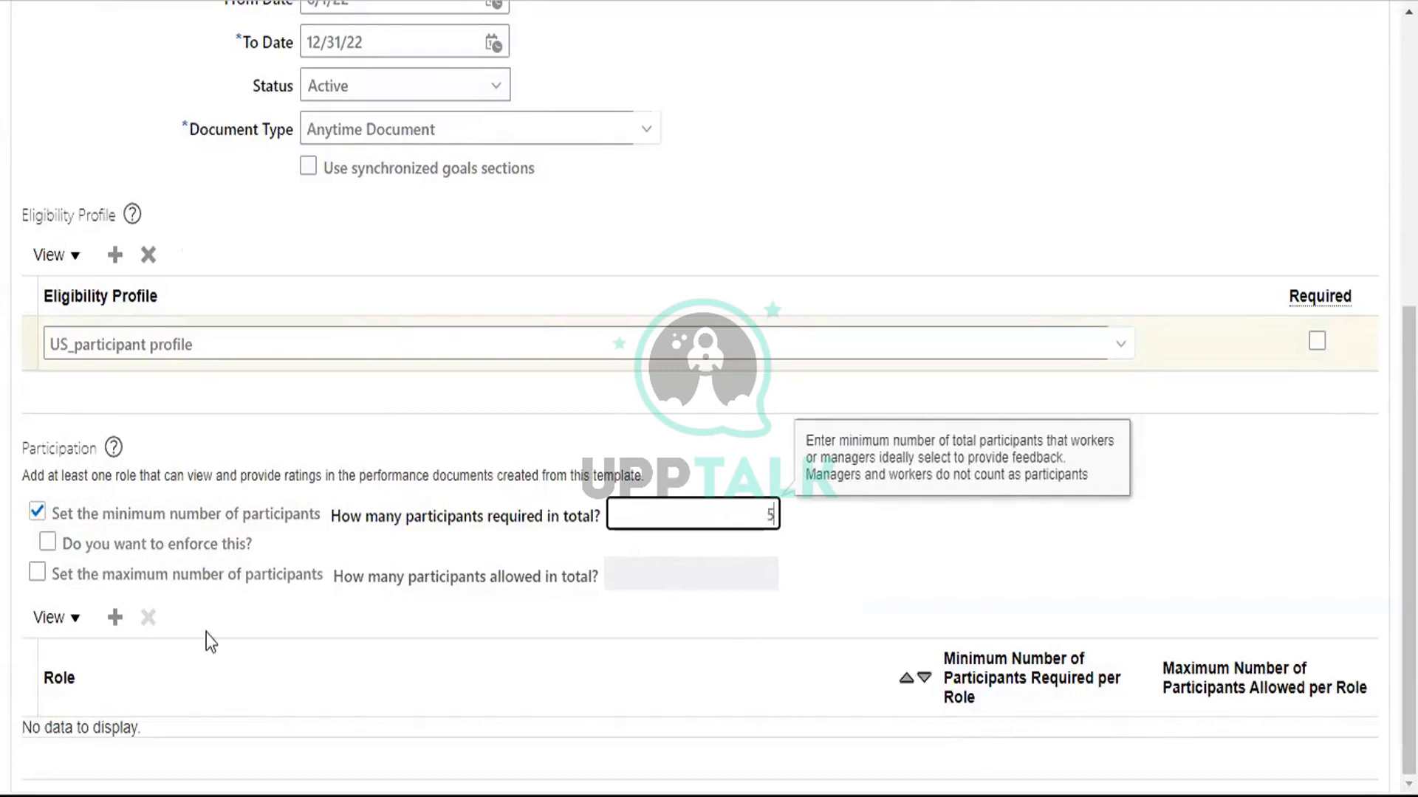
Step: Add the roles US_line manager and US_role Manager - Line Manager to the template's participation
{"action": "left_click", "coordinate": [108, 619]}
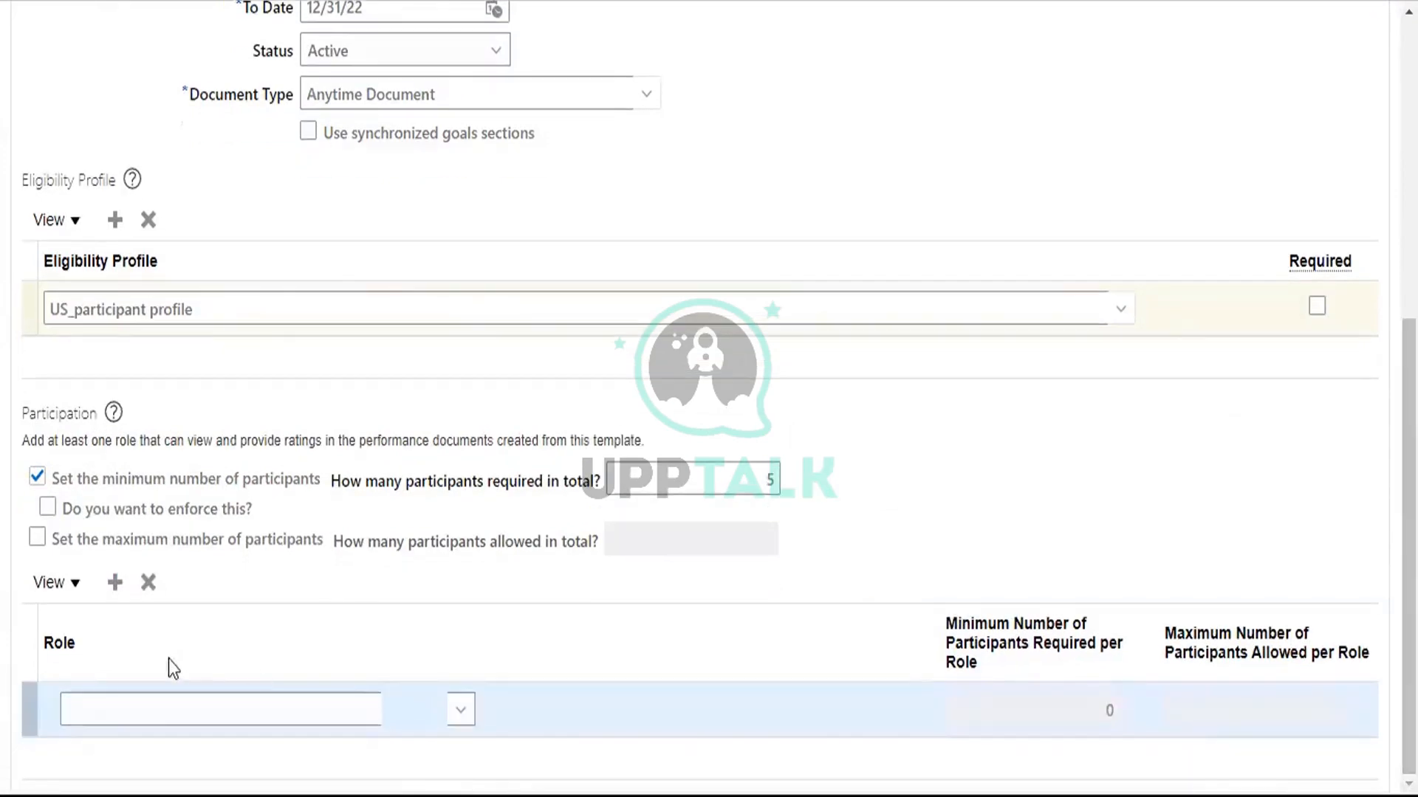
{"action": "left_click", "coordinate": [150, 711]}
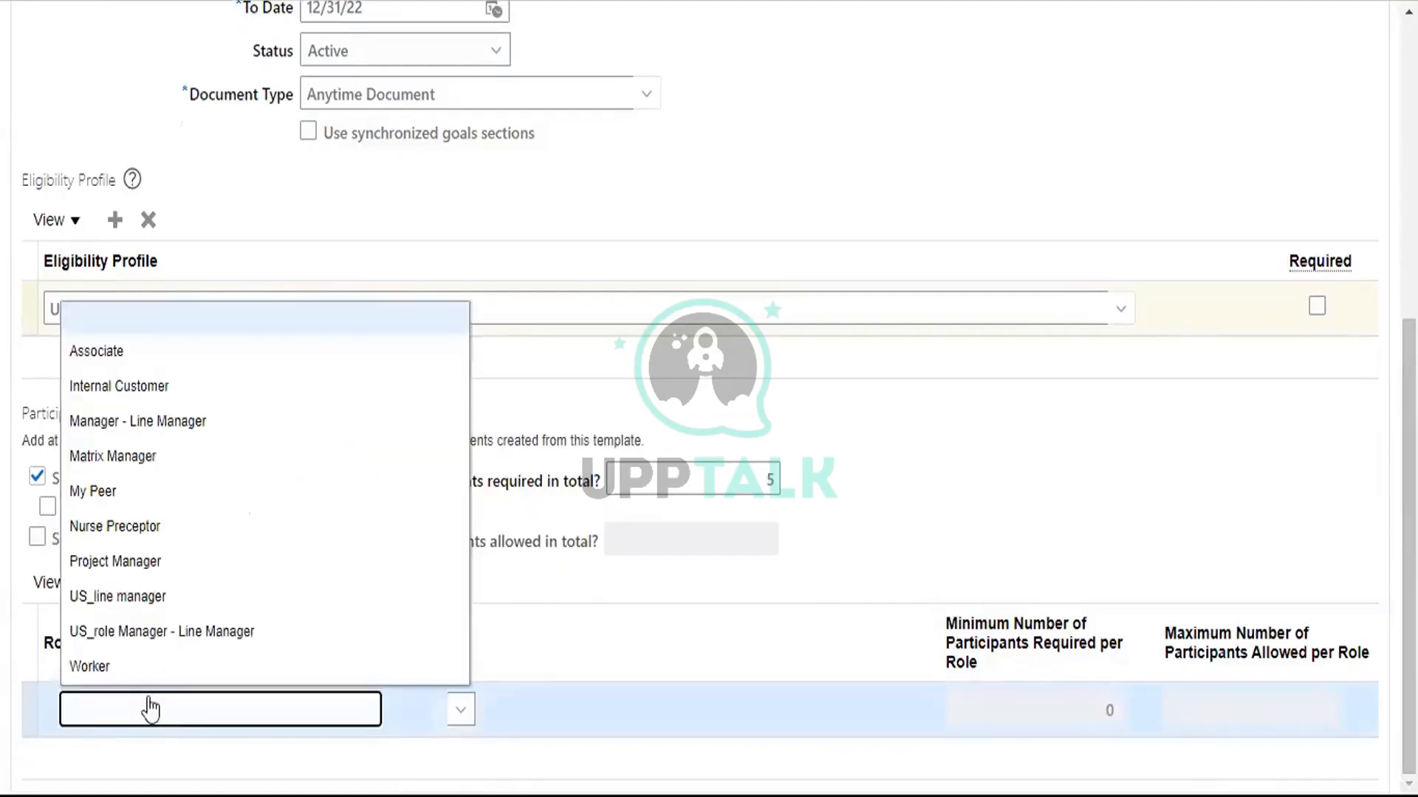
{"action": "left_click", "coordinate": [149, 601]}
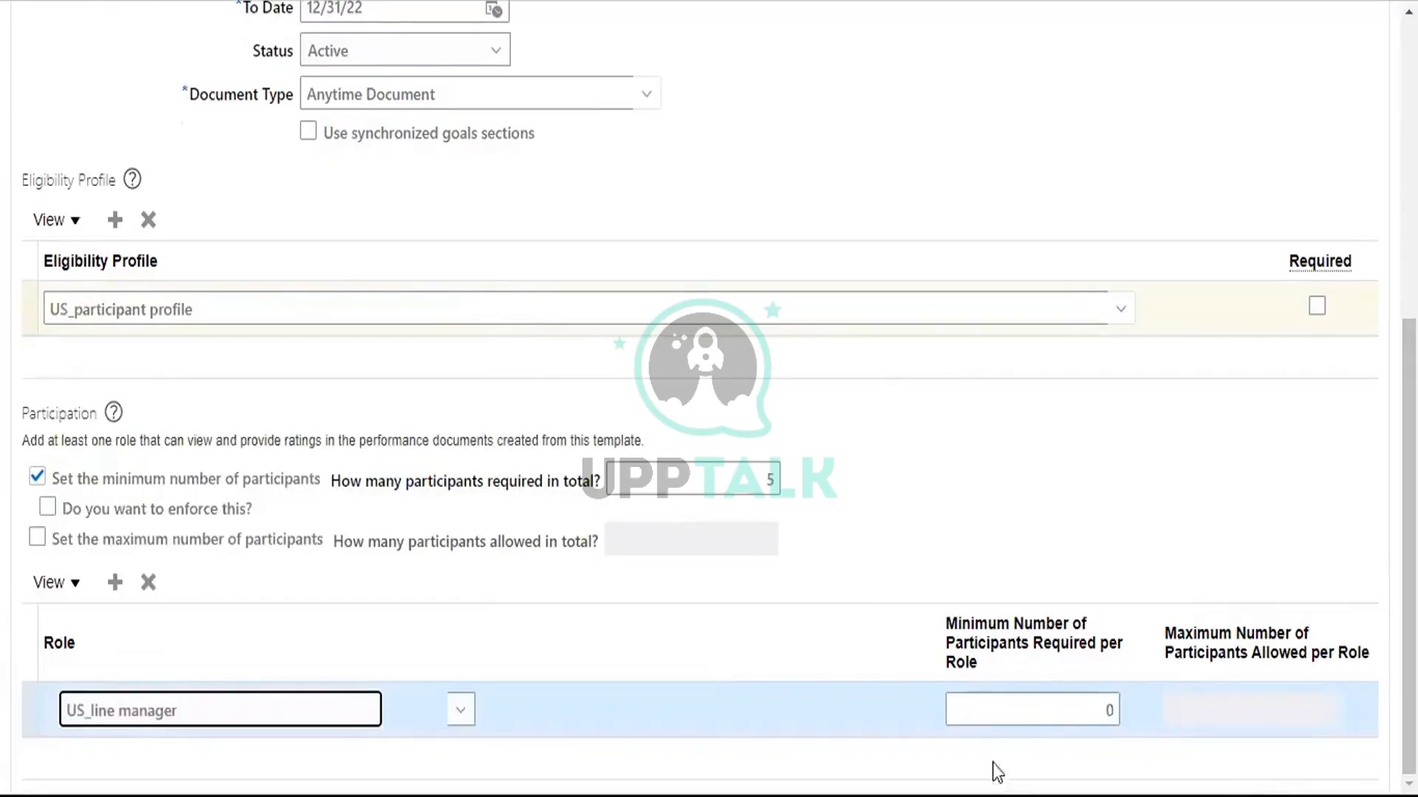
{"action": "left_click", "coordinate": [1105, 711]}
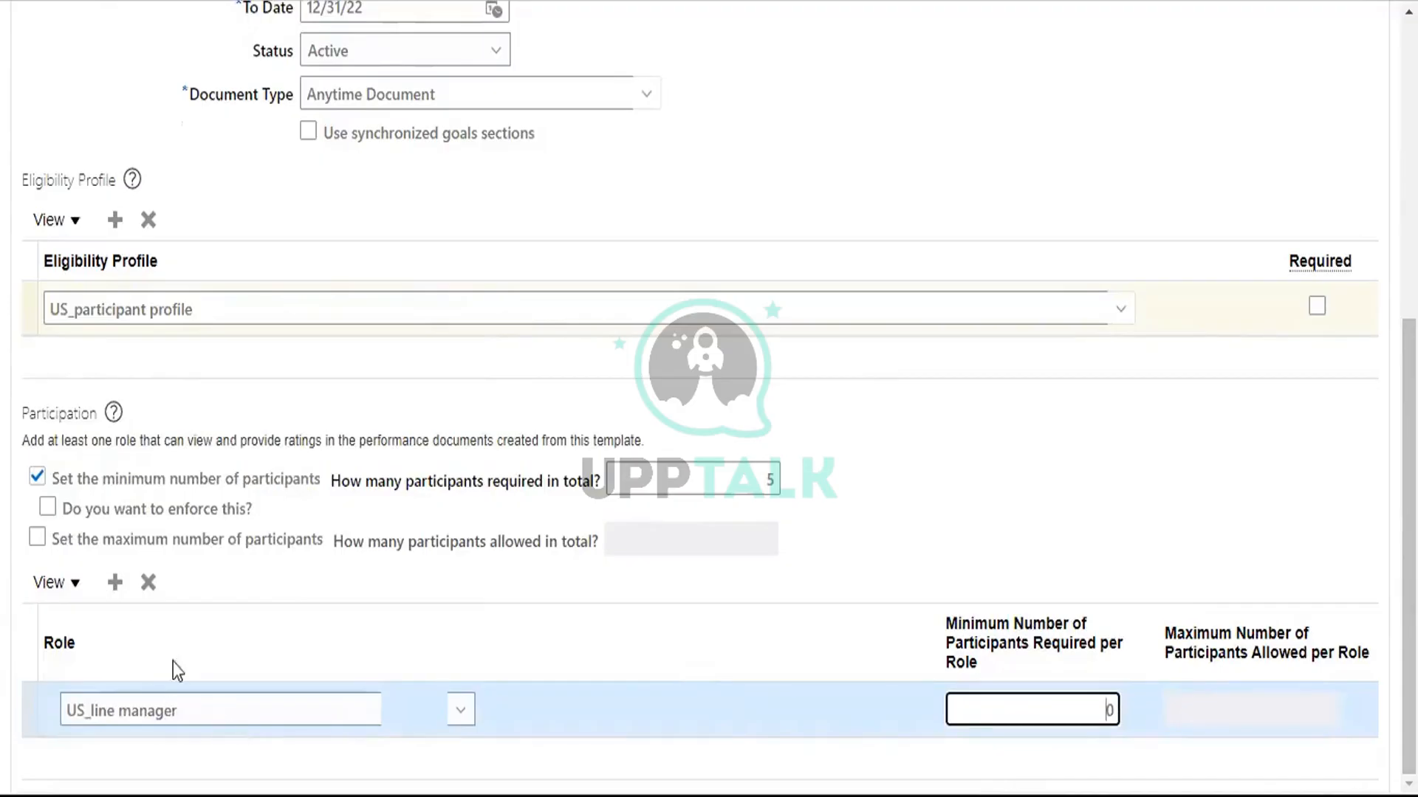
{"action": "left_click", "coordinate": [192, 680]}
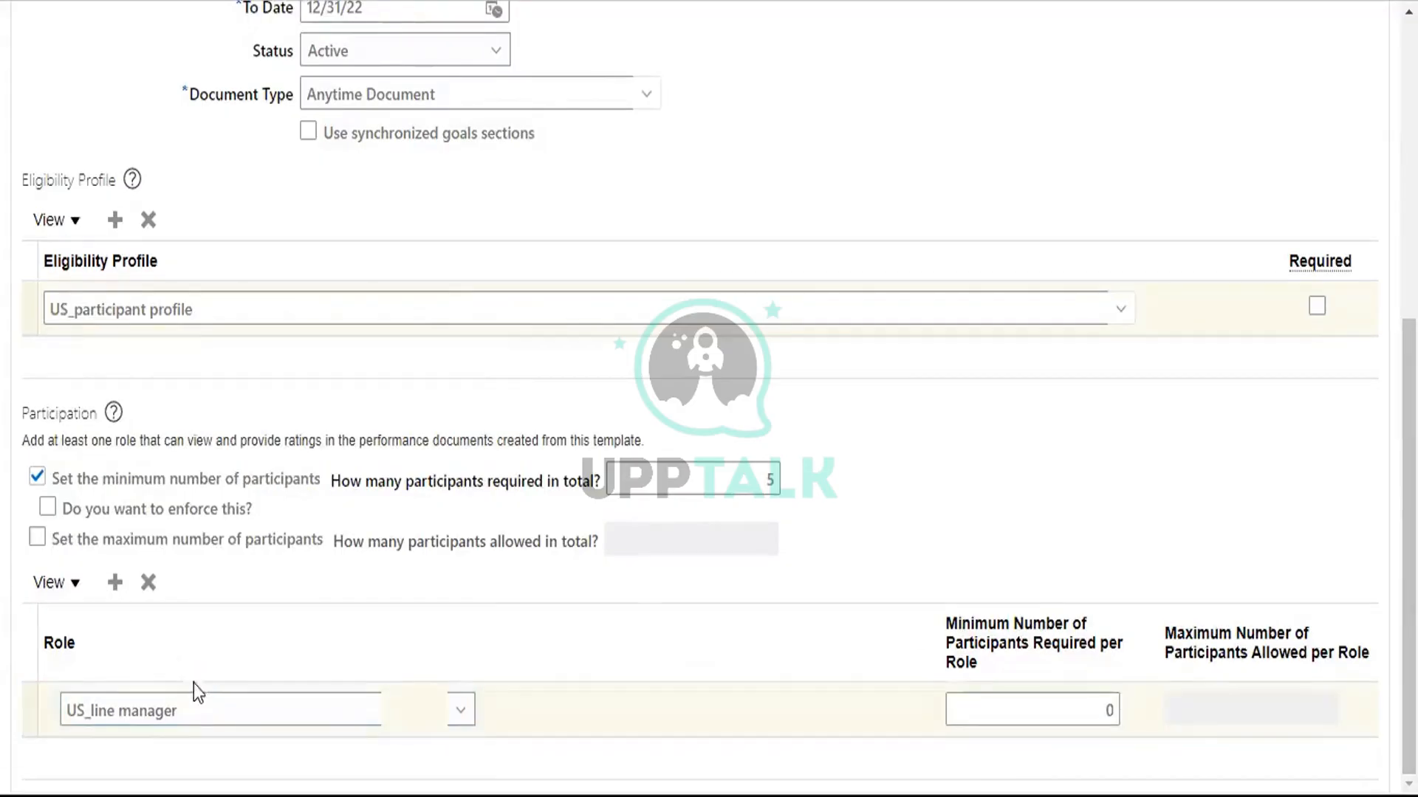
{"action": "left_click", "coordinate": [178, 762]}
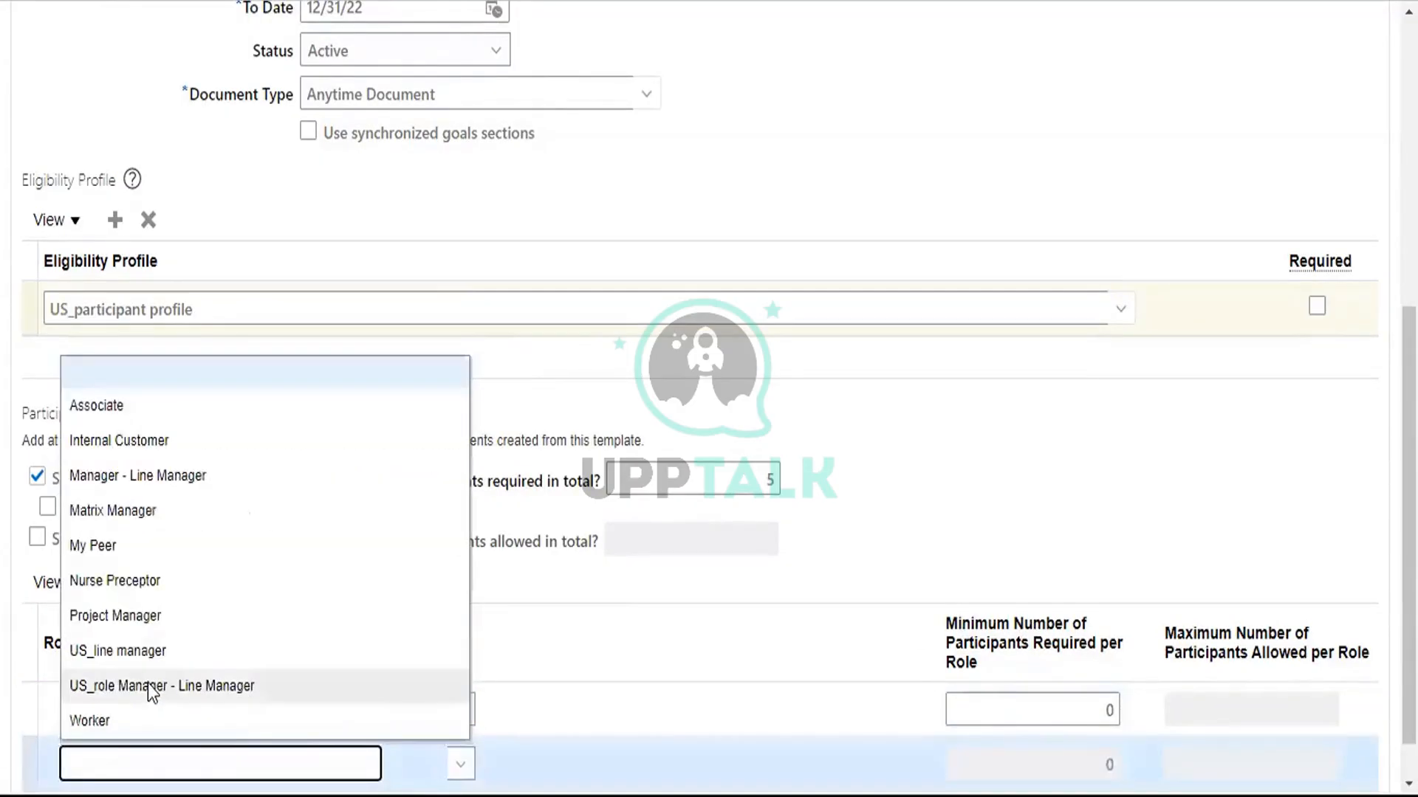
{"action": "left_click", "coordinate": [152, 687]}
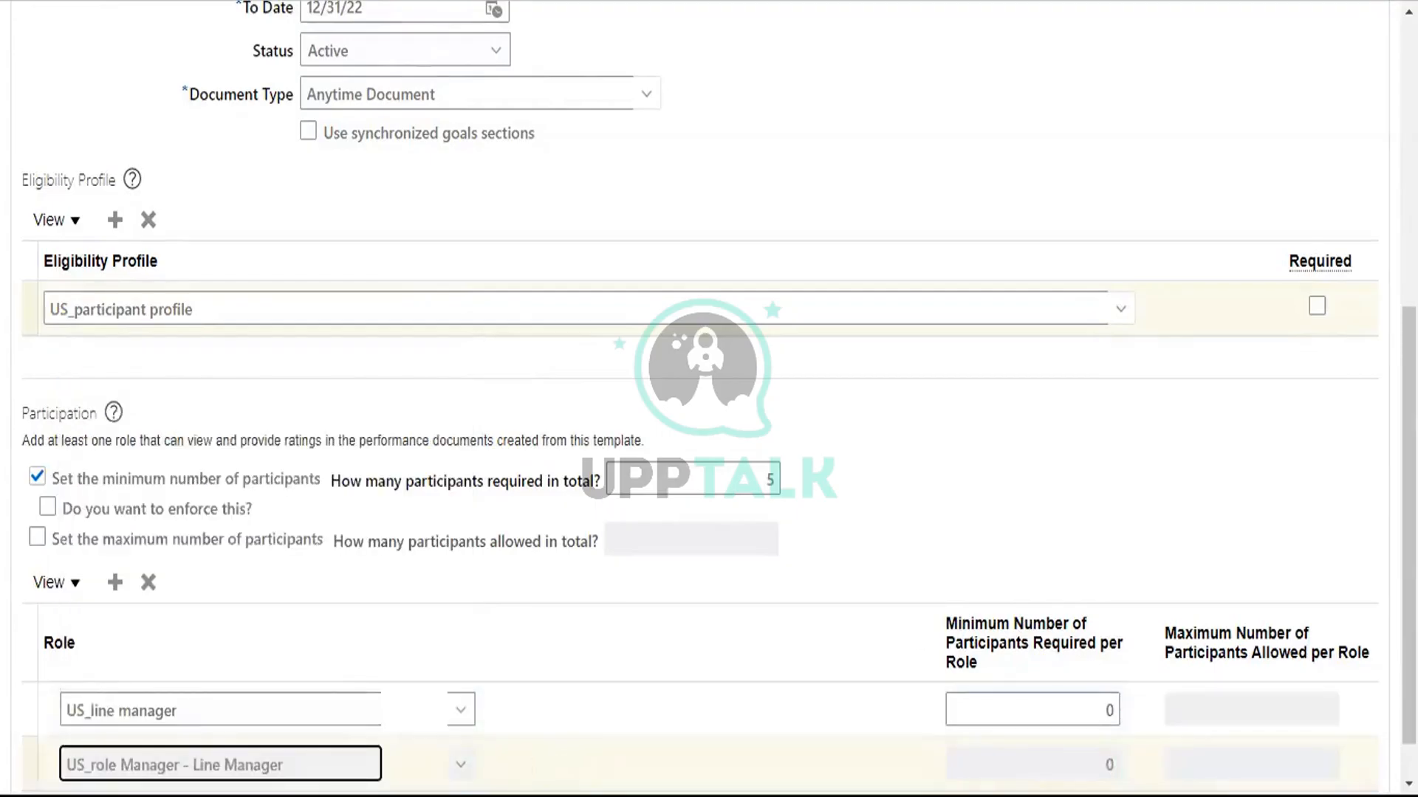
Step: Try to move on to the template's Process section, then dismiss the error
{"action": "scroll", "coordinate": [709, 398], "scroll_direction": "up", "scroll_amount": 3}
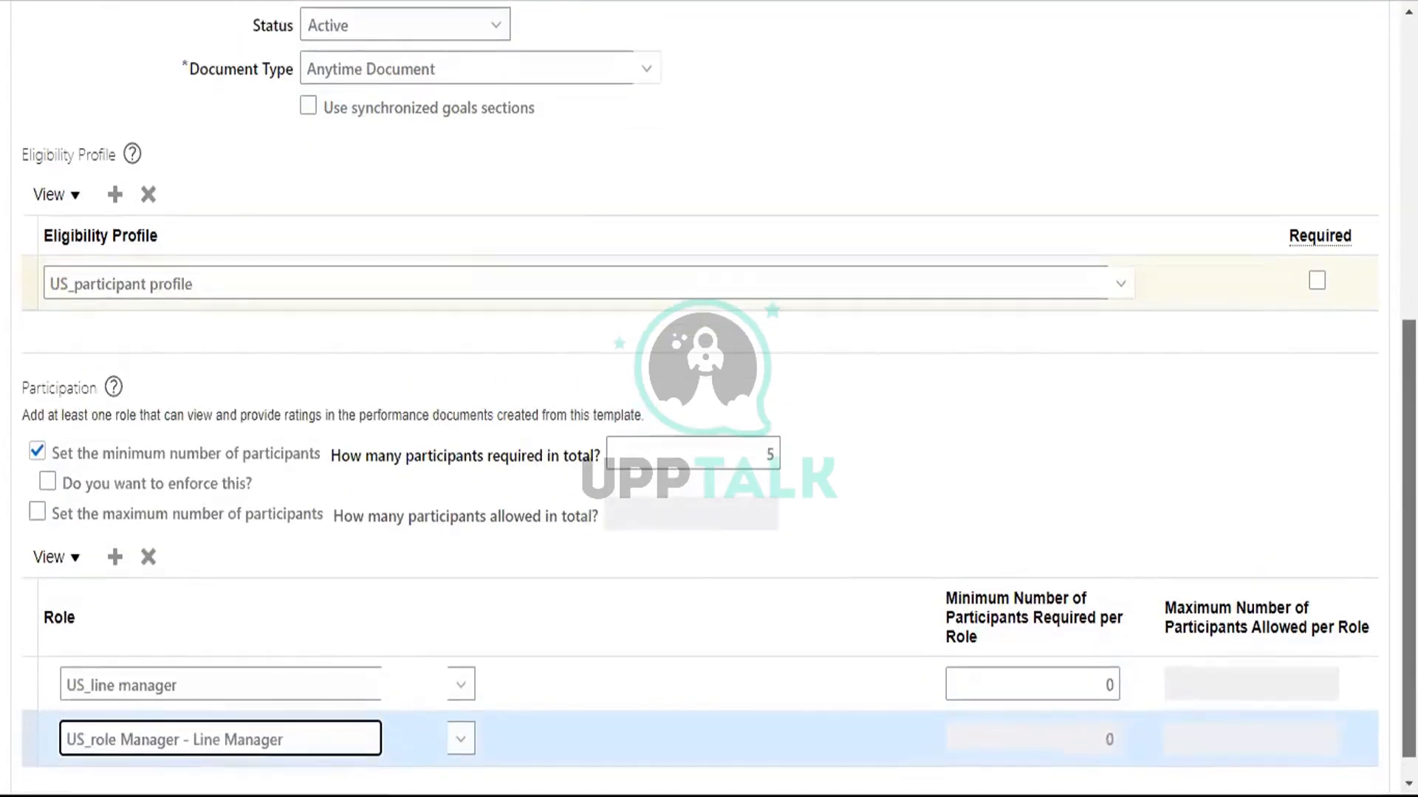
{"action": "scroll", "coordinate": [337, 335], "scroll_direction": "up", "scroll_amount": 6}
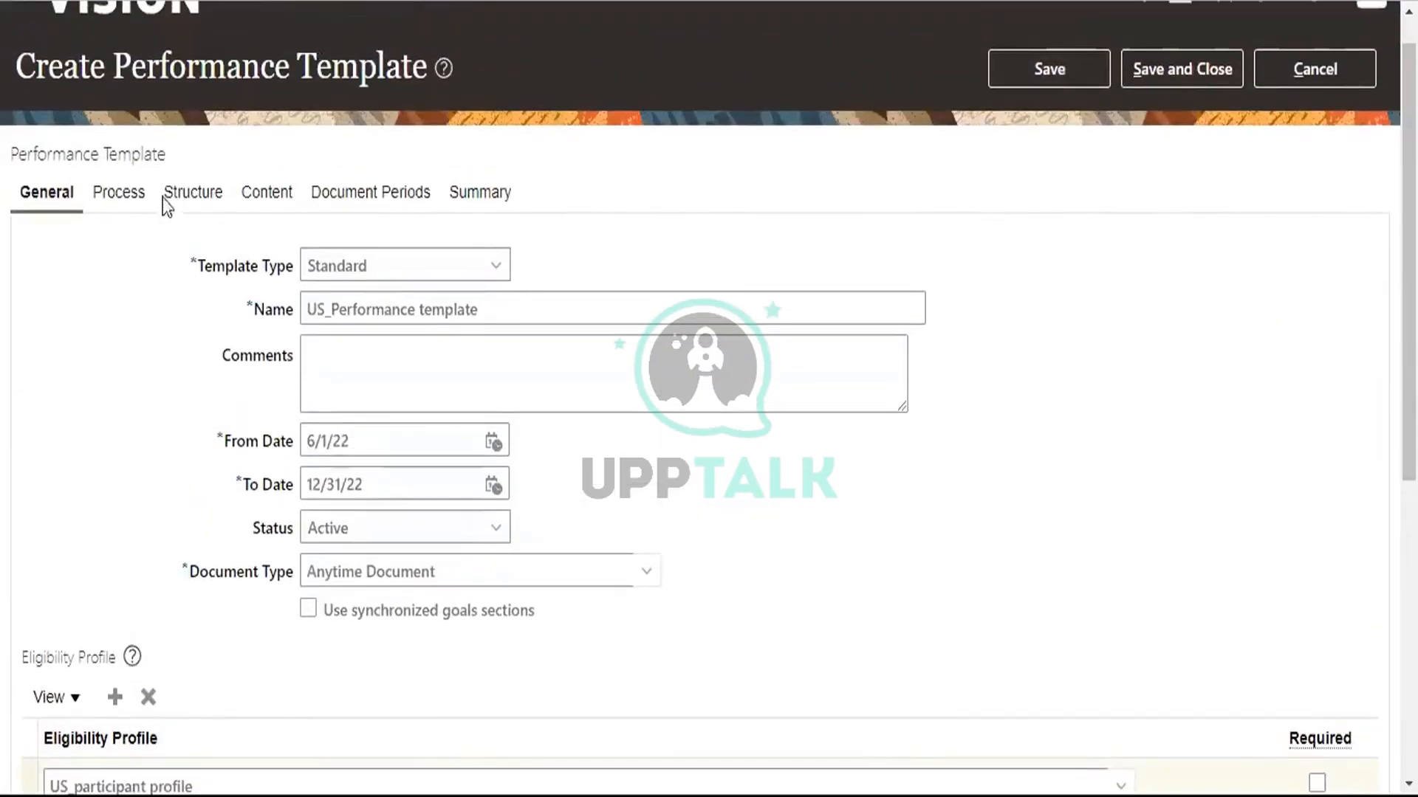
{"action": "left_click", "coordinate": [122, 198]}
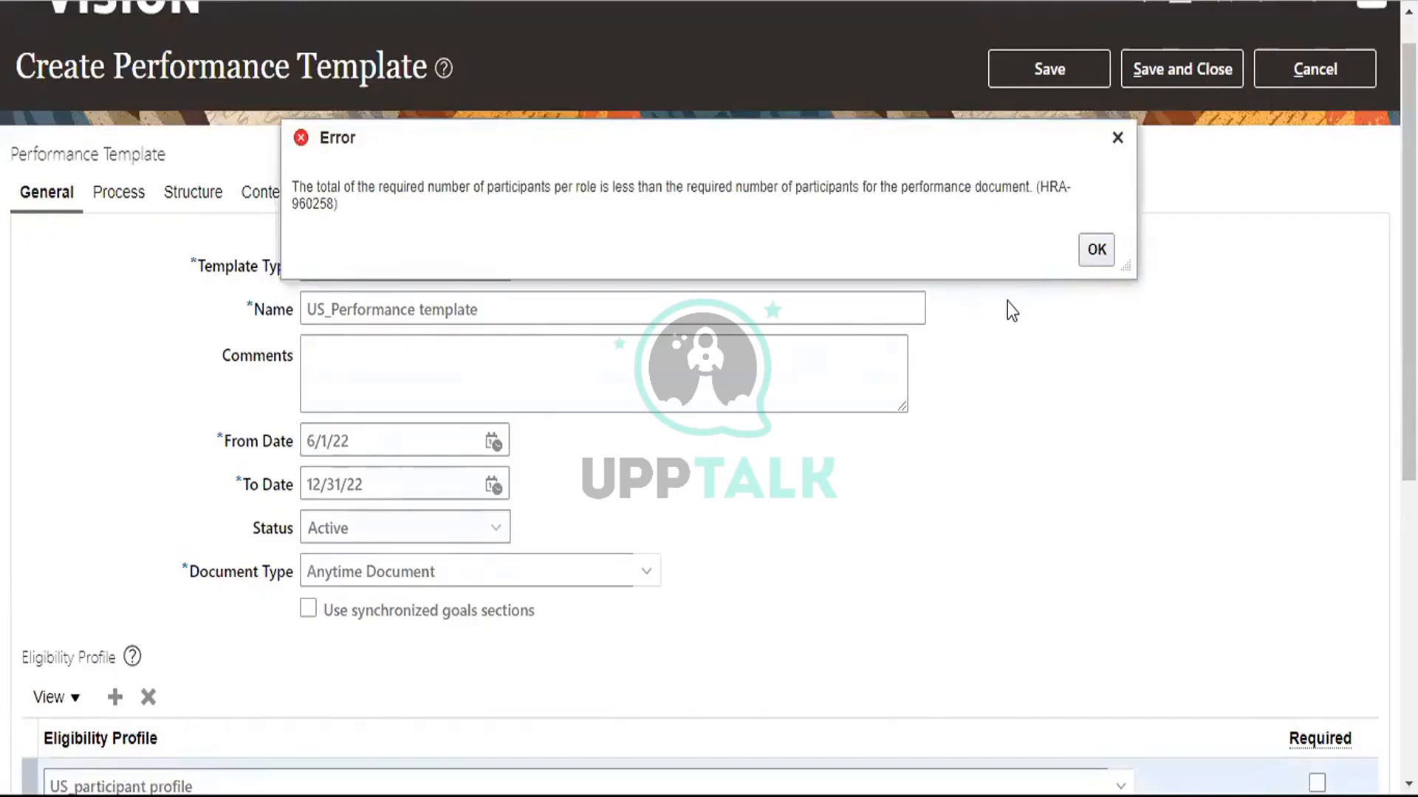
{"action": "left_click", "coordinate": [1097, 250]}
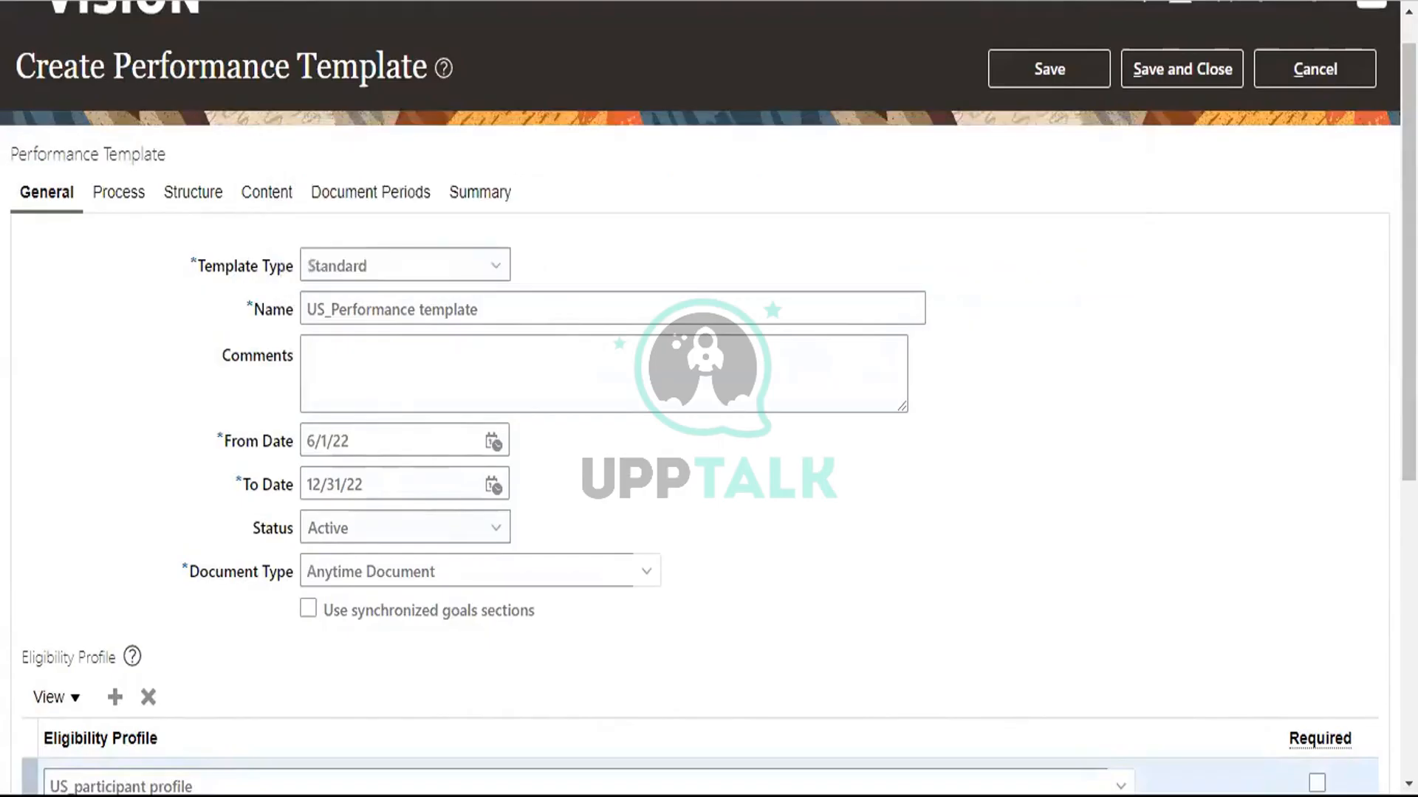
Step: Set the total number of participants required to 10
{"action": "scroll", "coordinate": [1269, 664], "scroll_direction": "down", "scroll_amount": 7}
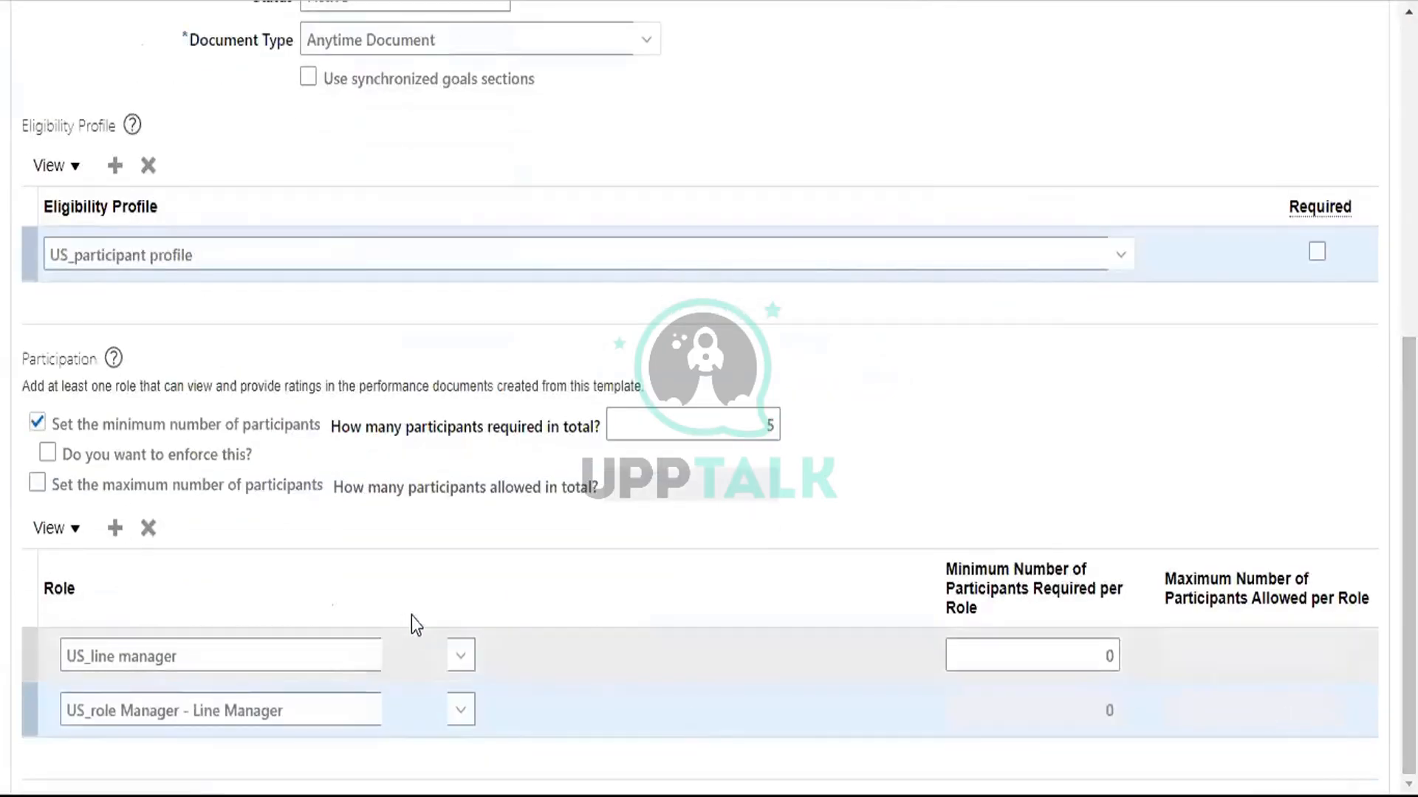
{"action": "left_click", "coordinate": [777, 424]}
{"action": "key", "text": "Delete"}
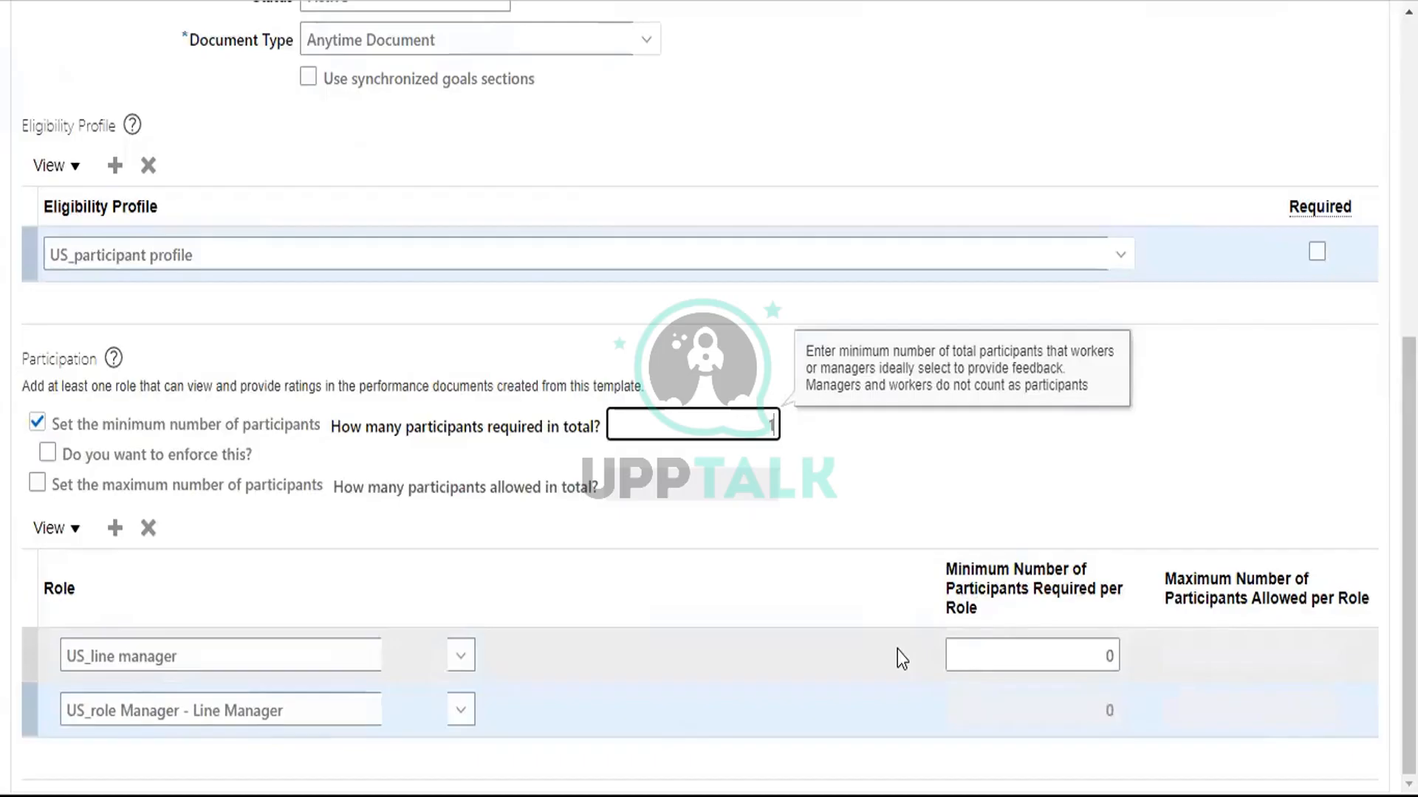
{"action": "key", "text": "BackSpace"}
{"action": "type", "text": "10"}
Step: Add the Worker role as a third participation role
{"action": "left_click", "coordinate": [462, 655]}
{"action": "left_click", "coordinate": [462, 655]}
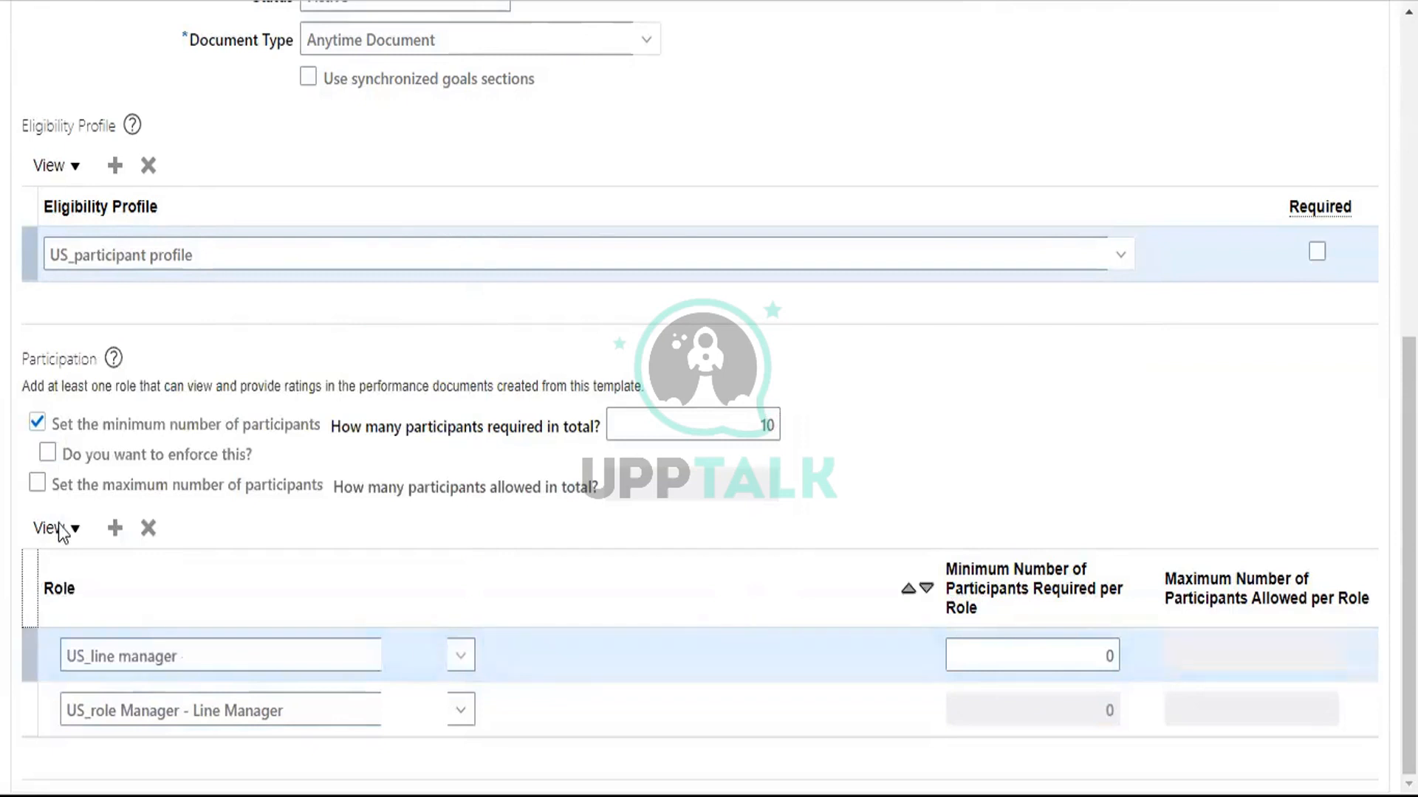
{"action": "left_click", "coordinate": [113, 530]}
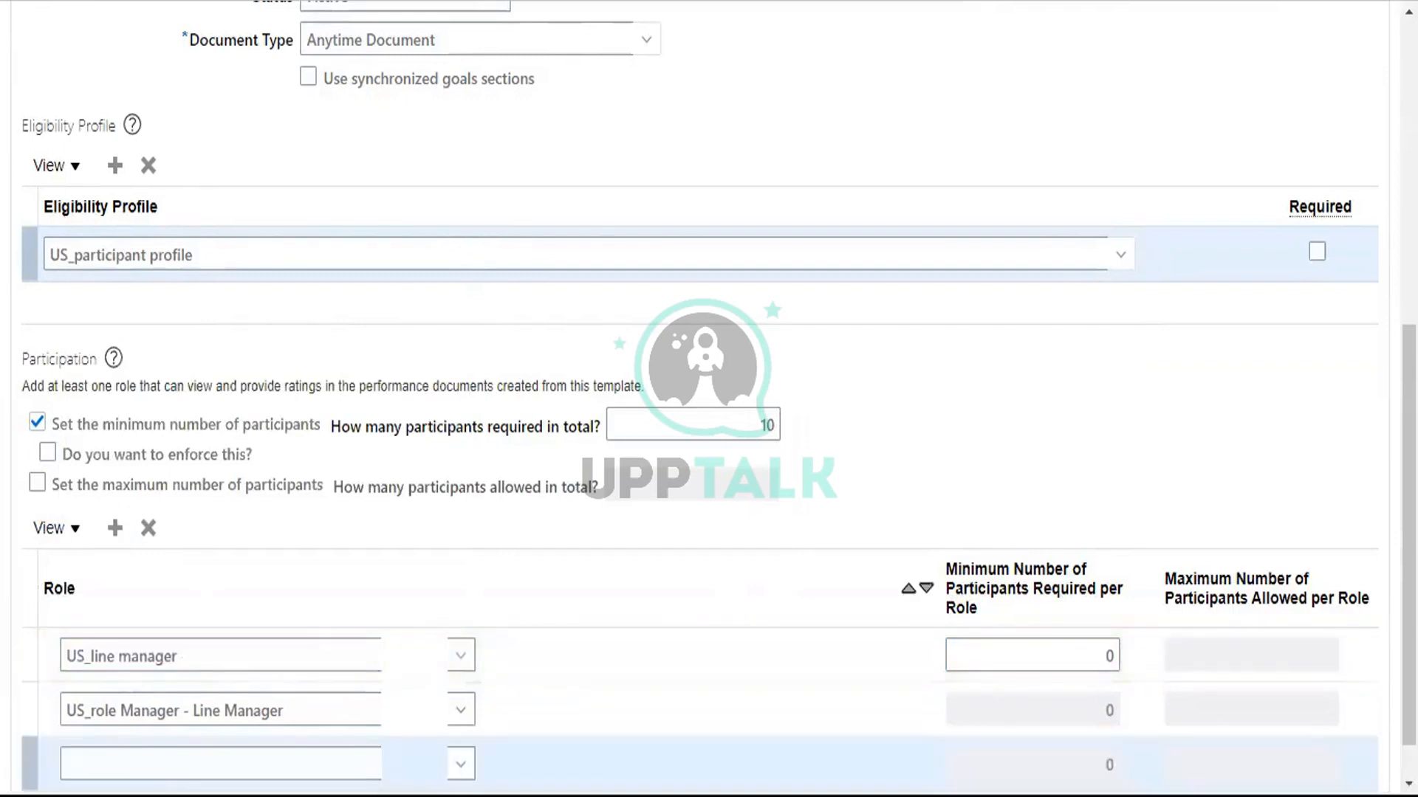
{"action": "left_click", "coordinate": [165, 762]}
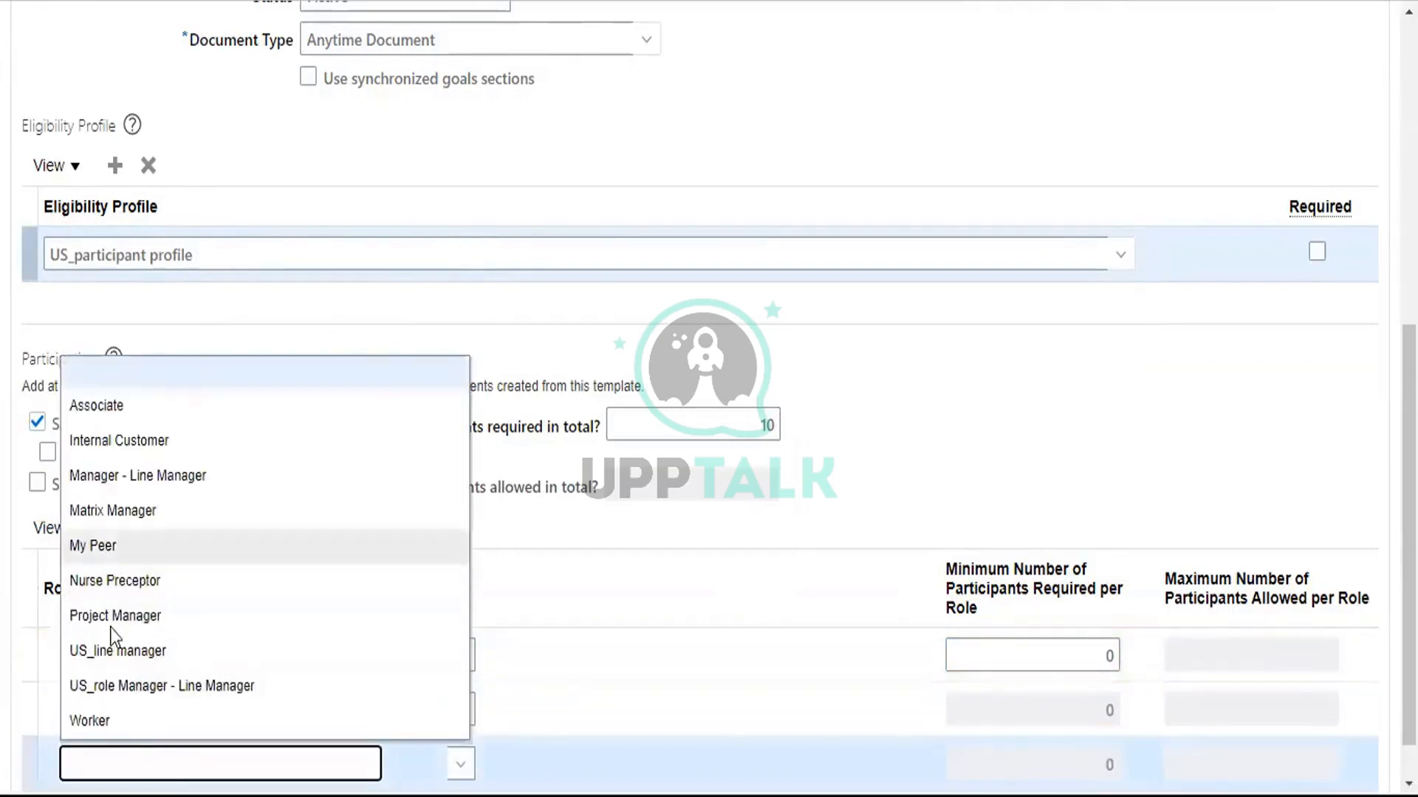
{"action": "left_click", "coordinate": [113, 717]}
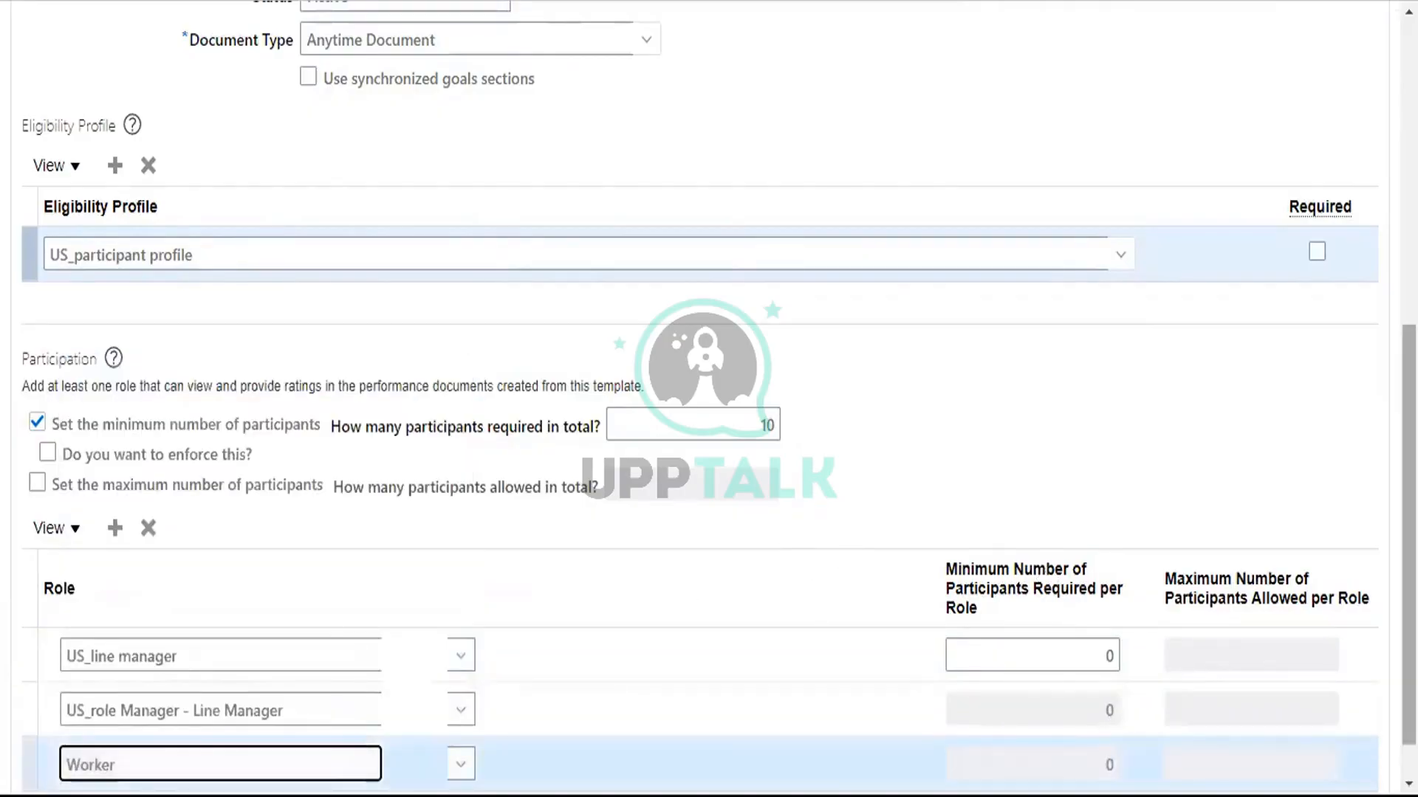
Step: Try again to open the template's Process section and close the error
{"action": "left_click_drag", "start_coordinate": [1409, 502], "coordinate": [1409, 185]}
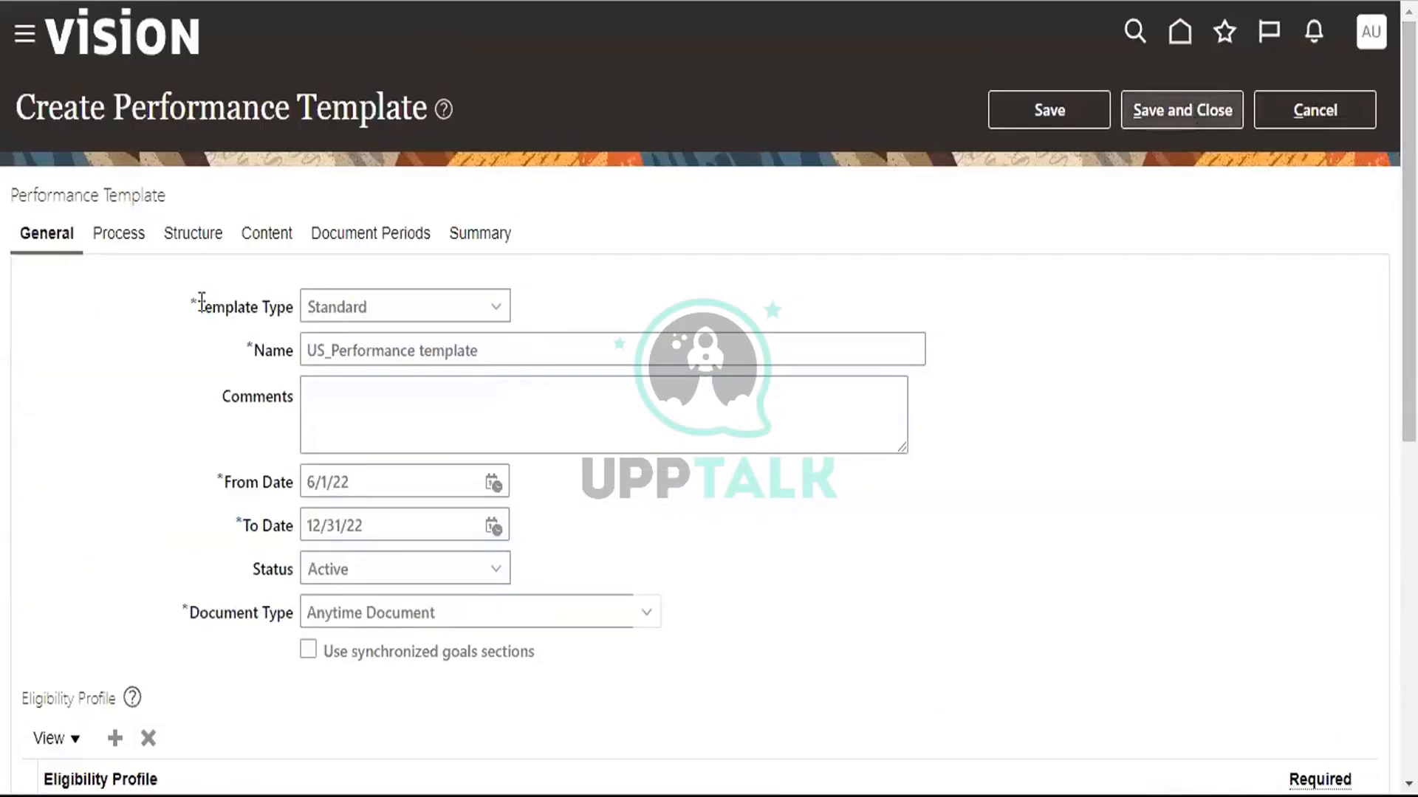
{"action": "left_click", "coordinate": [135, 236]}
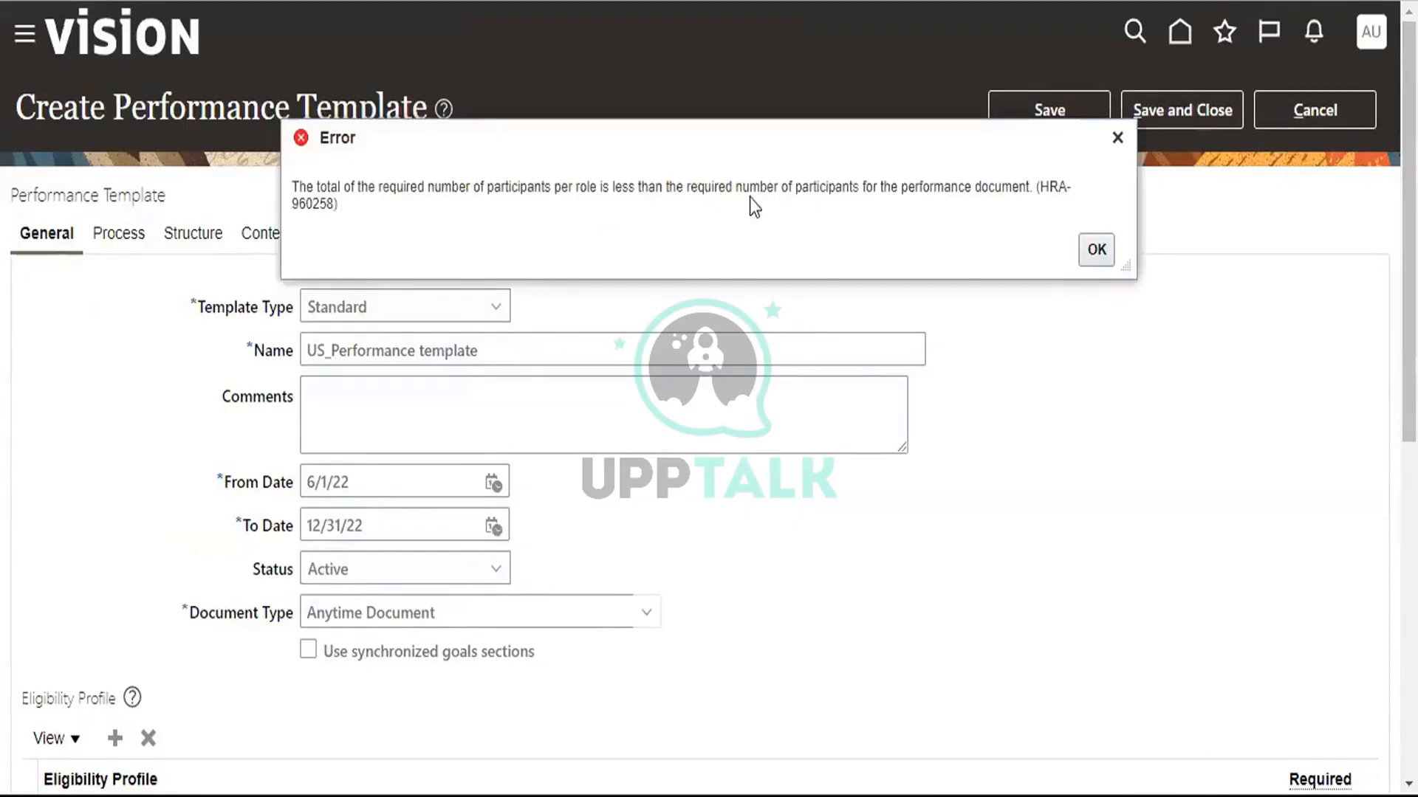
{"action": "left_click", "coordinate": [1097, 249]}
Step: Check the participation roles, try to save the performance template, and dismiss the error
{"action": "scroll", "coordinate": [1059, 615], "scroll_direction": "down", "scroll_amount": 8}
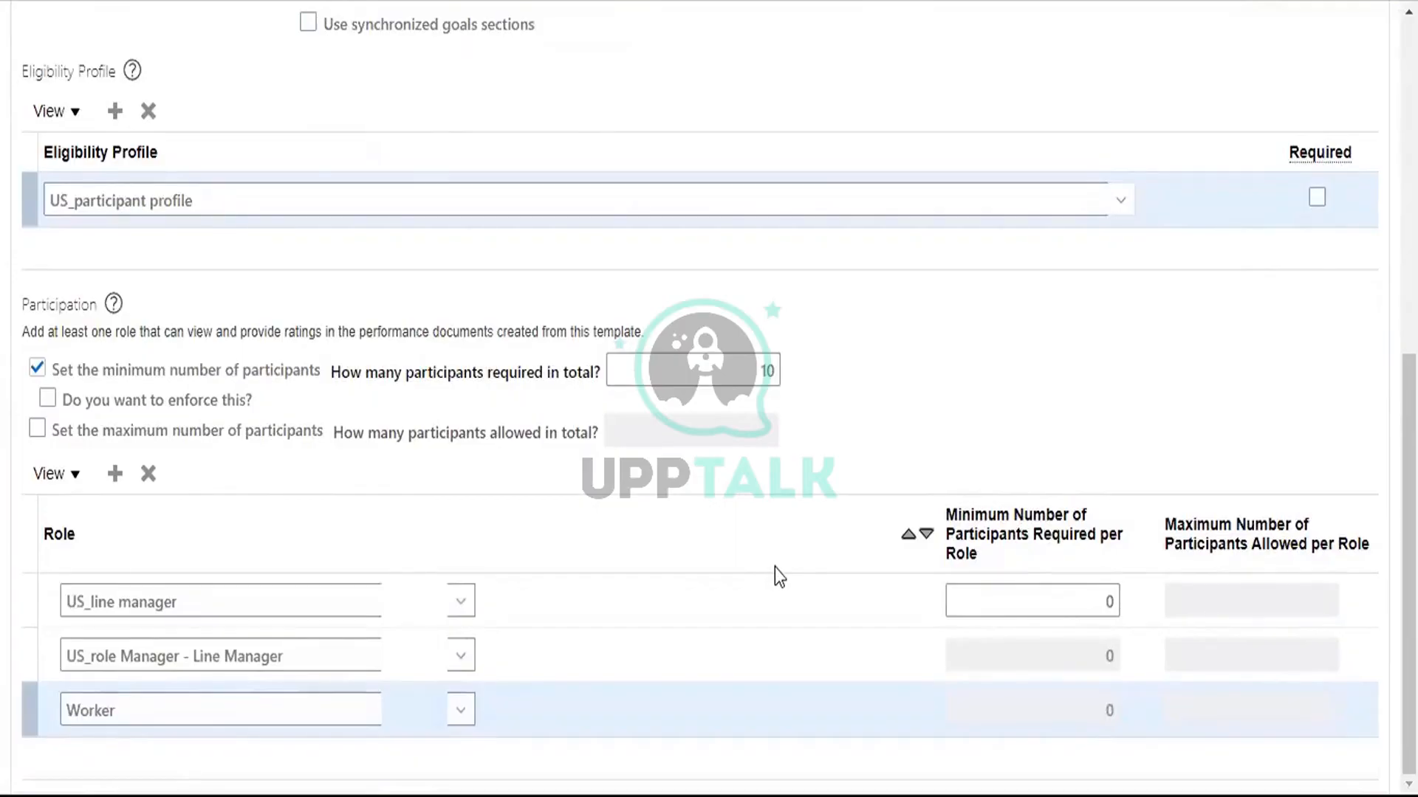
{"action": "scroll", "coordinate": [776, 568], "scroll_direction": "up", "scroll_amount": 8}
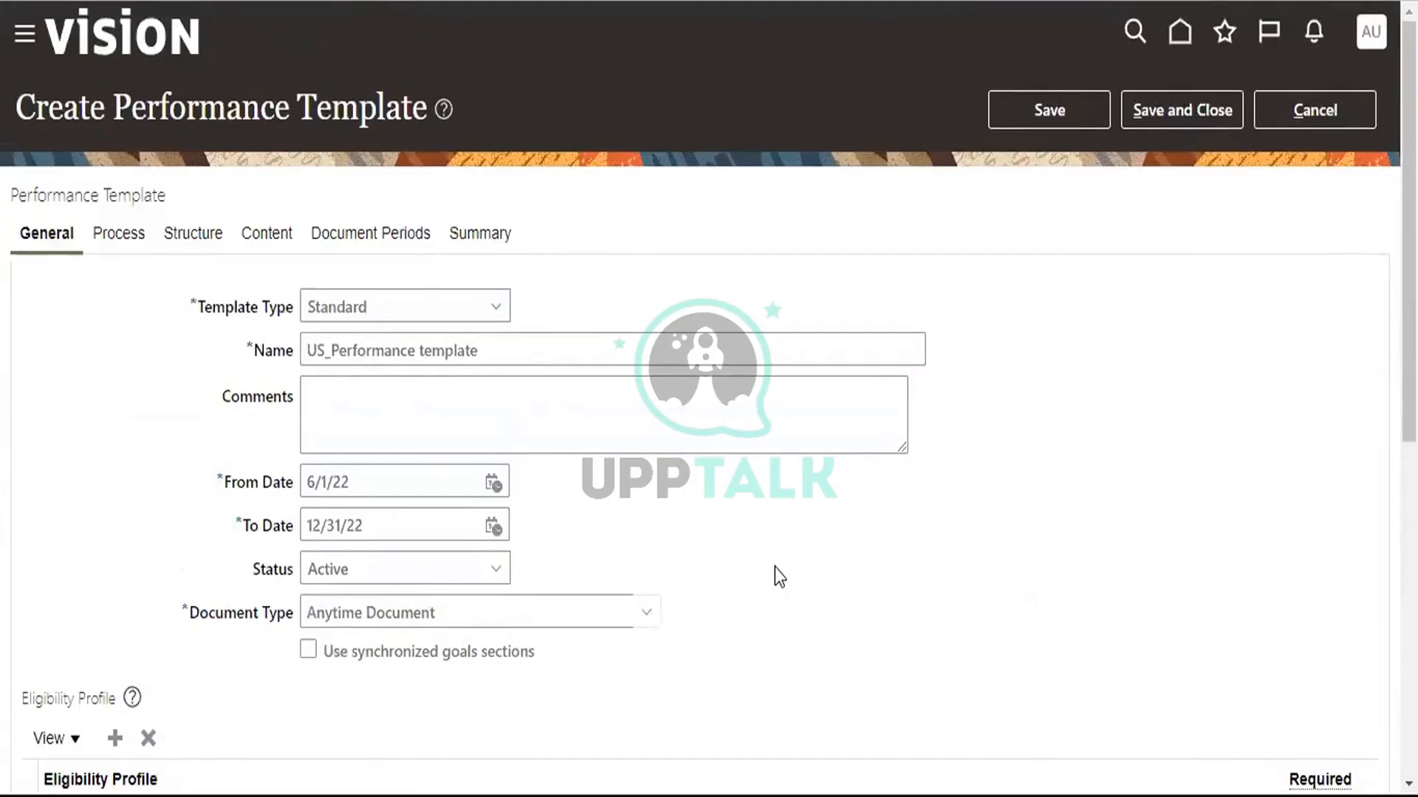
{"action": "left_click", "coordinate": [1060, 126]}
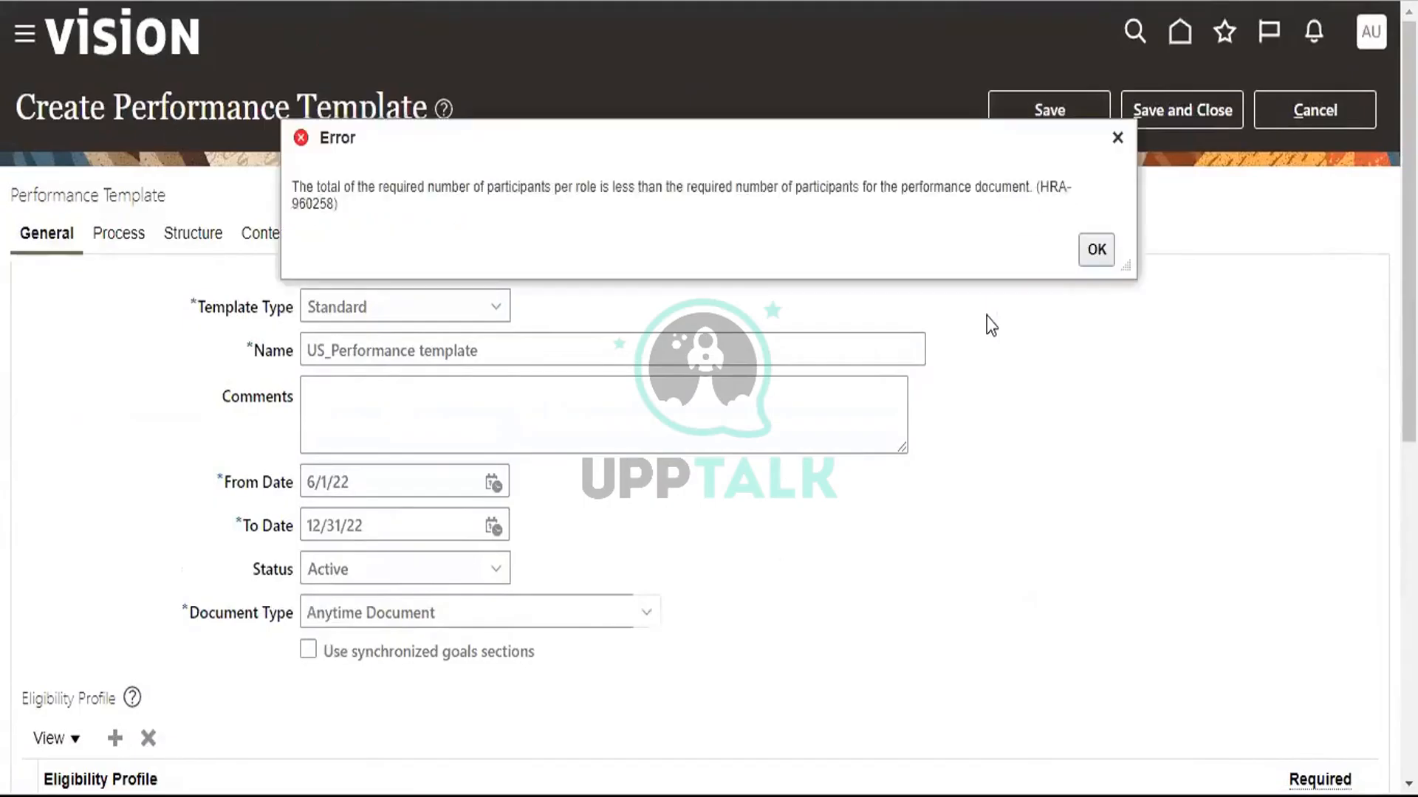
{"action": "left_click", "coordinate": [1090, 258]}
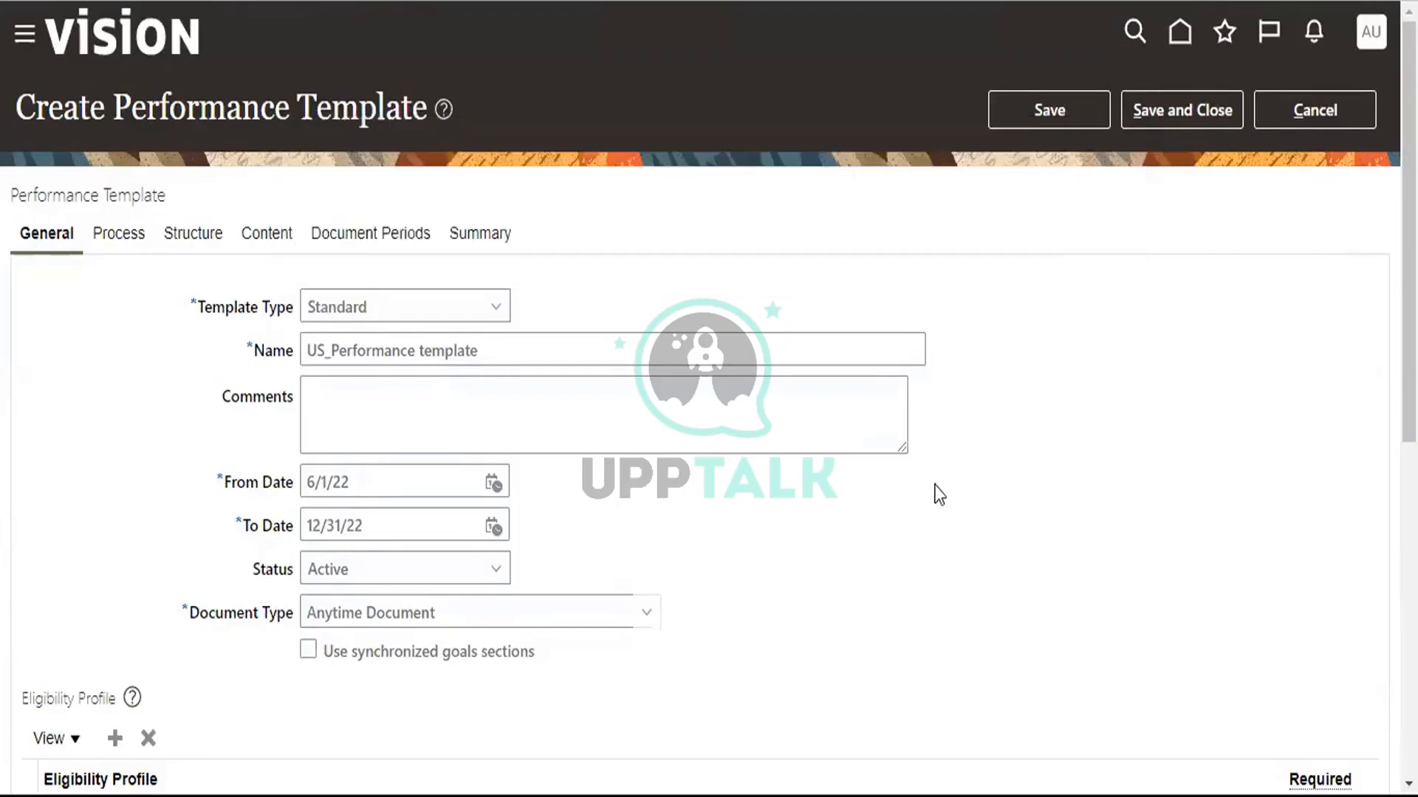
Step: Clear the total number of participants required and open the template's Process section
{"action": "scroll", "coordinate": [933, 494], "scroll_direction": "down", "scroll_amount": 8}
{"action": "left_click", "coordinate": [772, 359]}
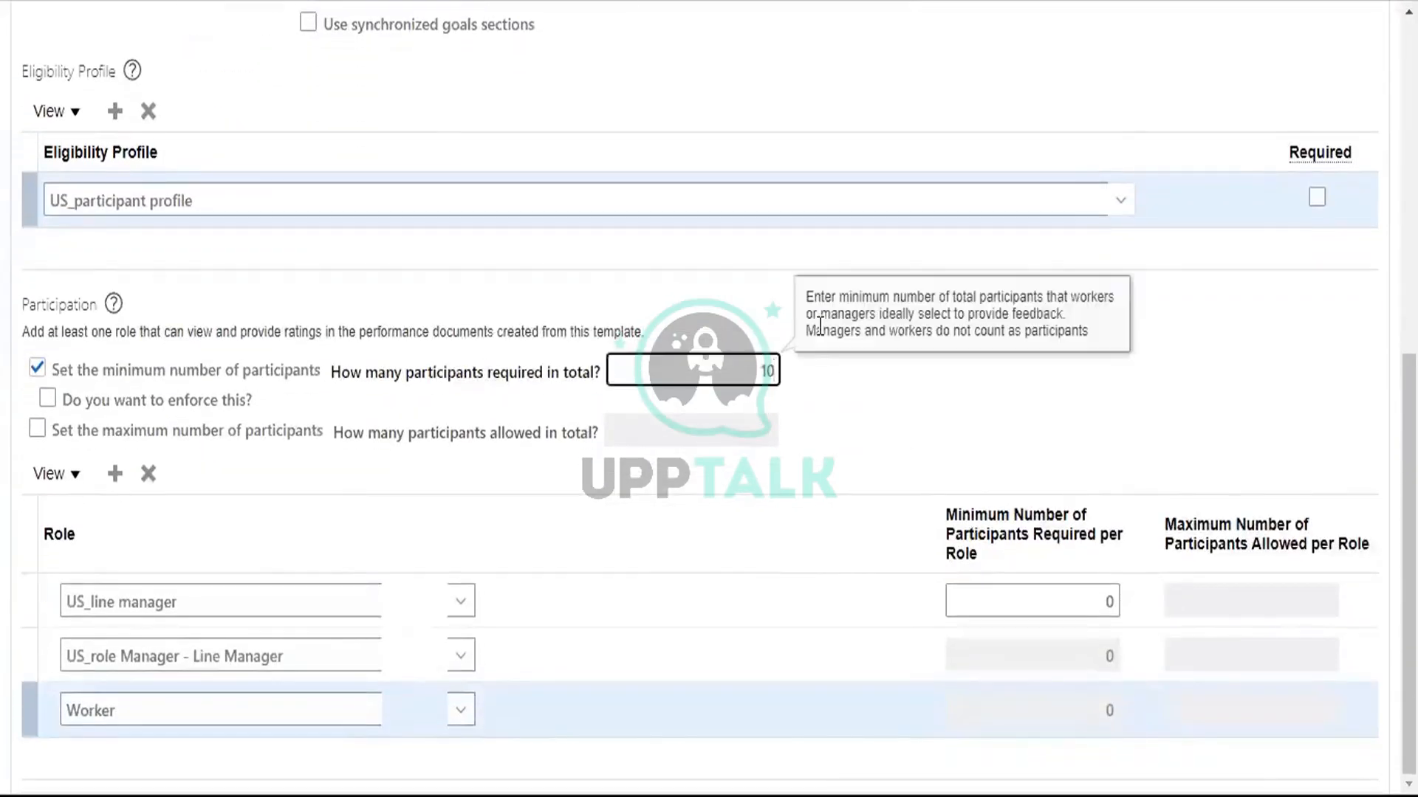
{"action": "key", "text": "BackSpace"}
{"action": "key", "text": "BackSpace"}
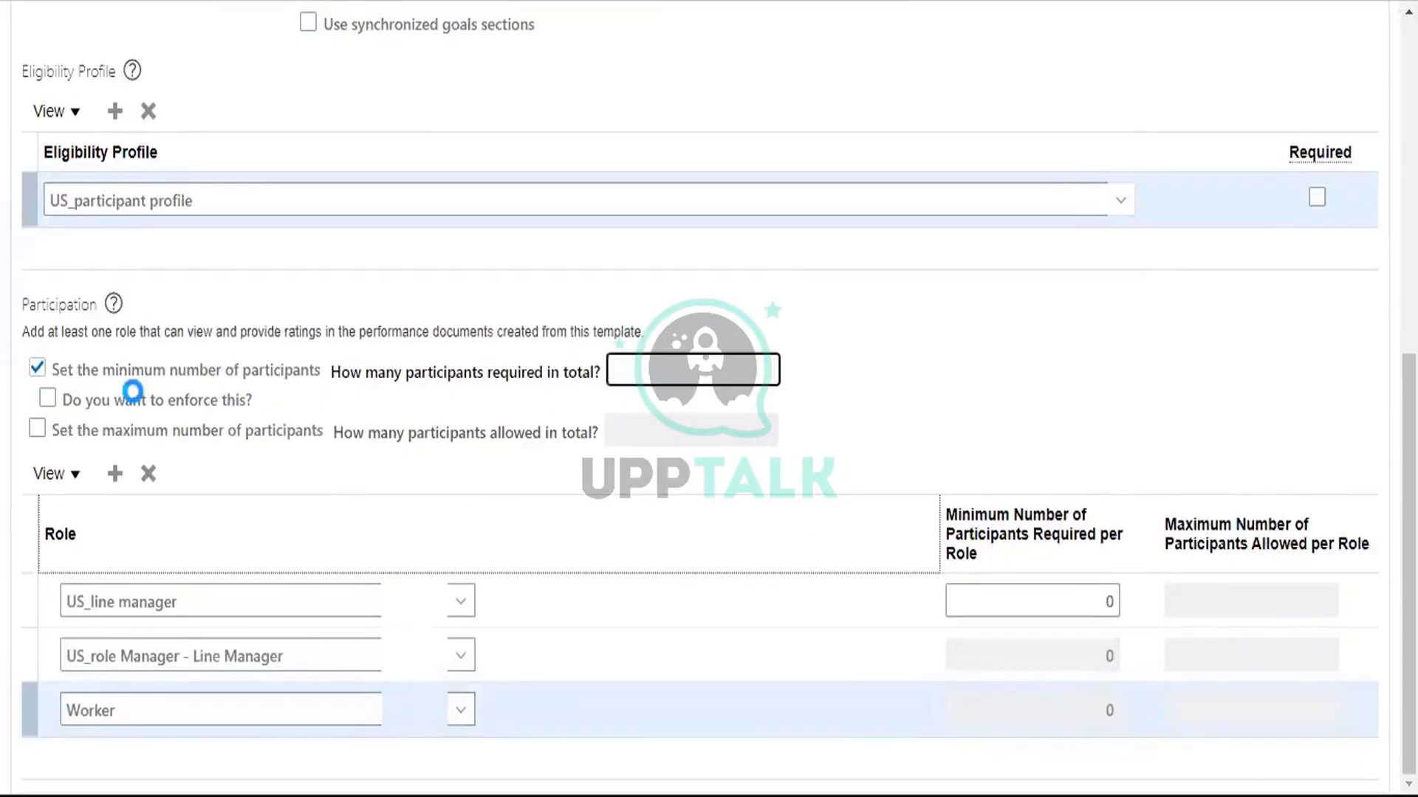
{"action": "left_click", "coordinate": [874, 359]}
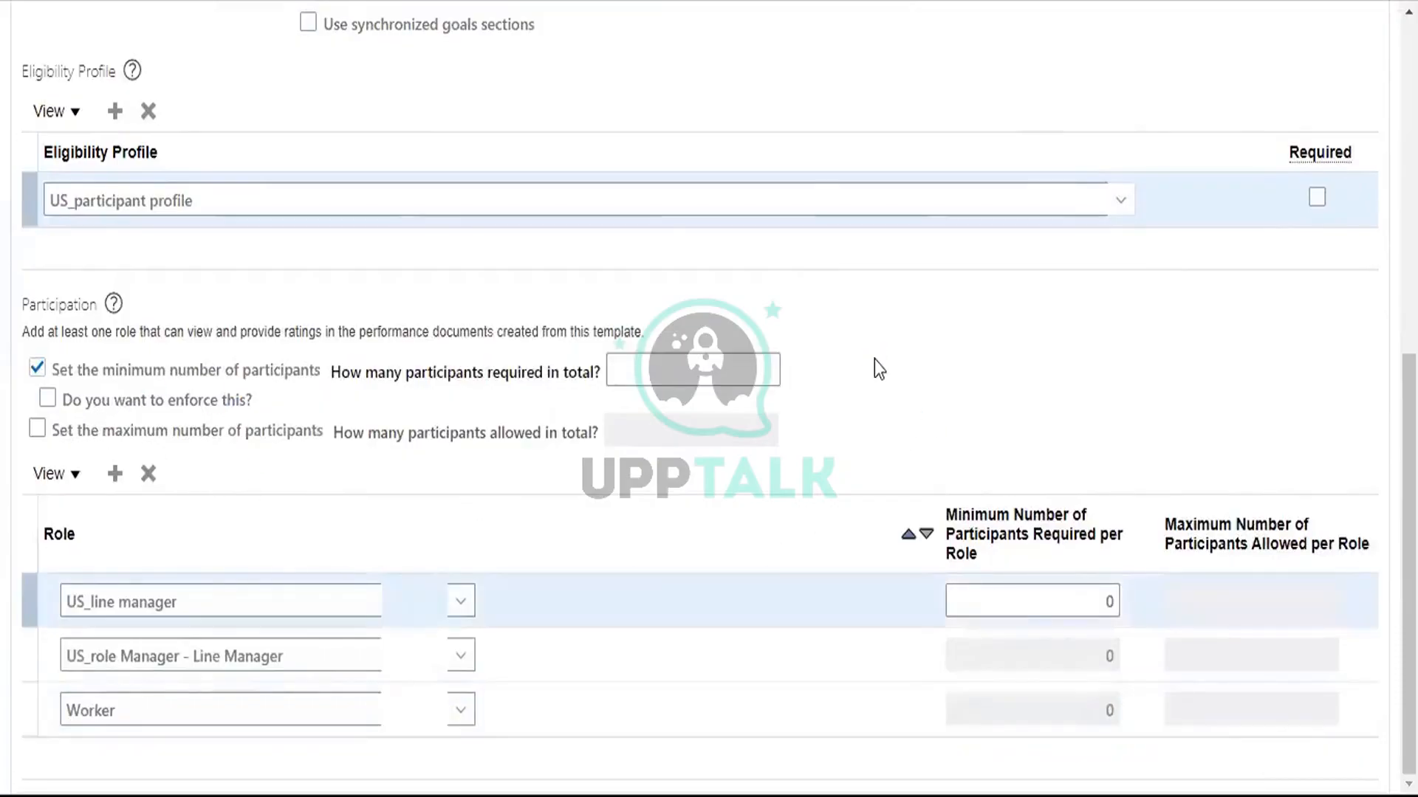
{"action": "scroll", "coordinate": [875, 362], "scroll_direction": "up", "scroll_amount": 10}
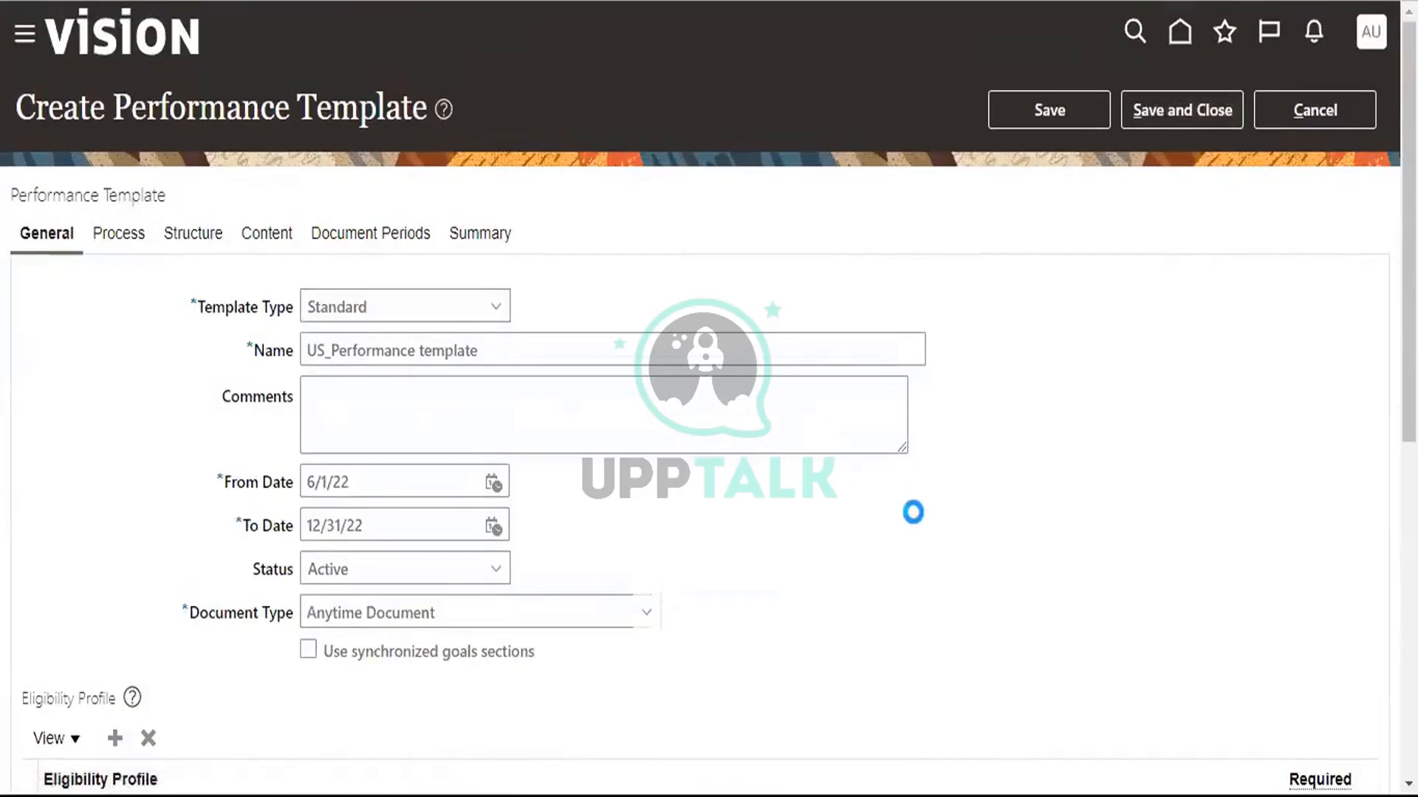
Step: Search for a process flow with the name US%, then close the search and clear the Process Flow value
{"action": "scroll", "coordinate": [926, 516], "scroll_direction": "down", "scroll_amount": 2}
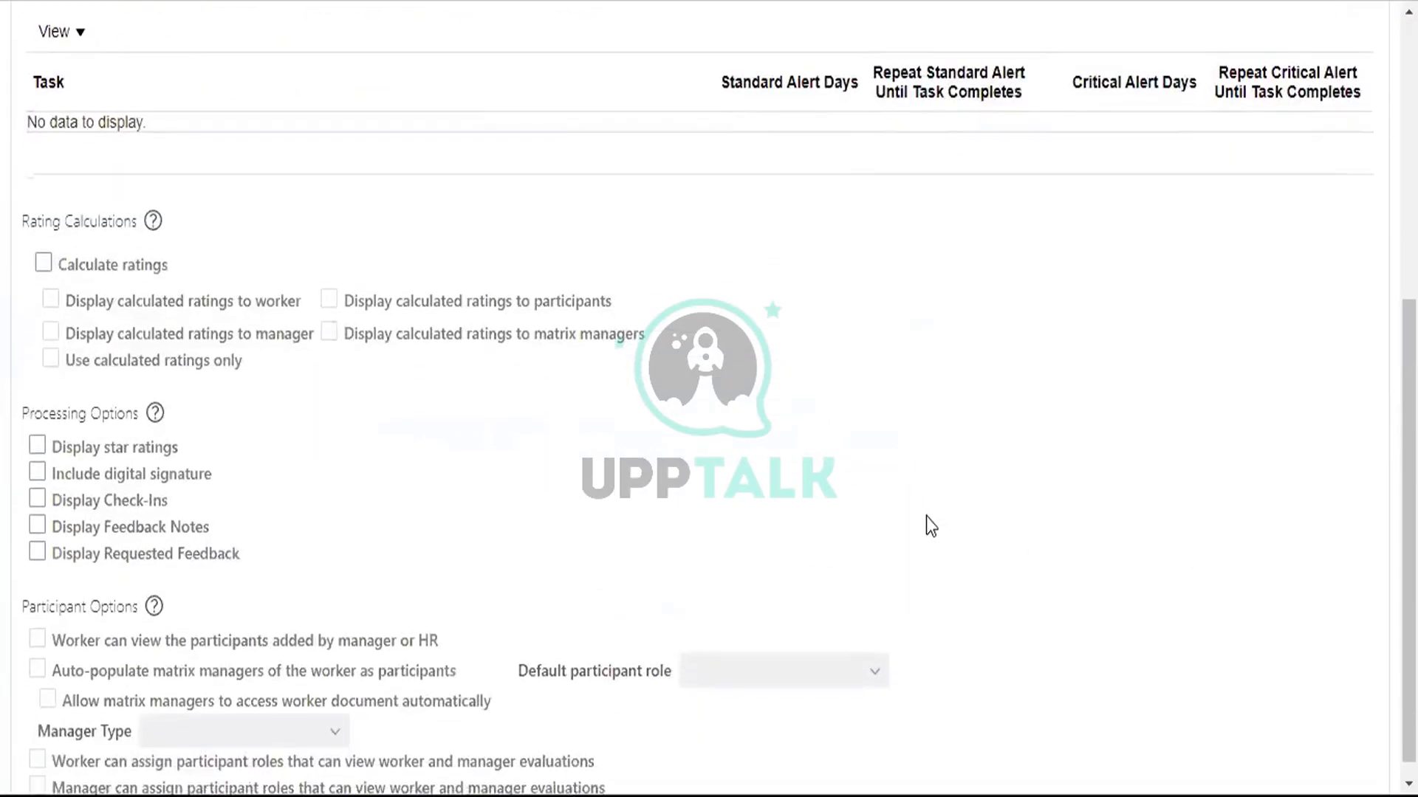
{"action": "scroll", "coordinate": [926, 516], "scroll_direction": "up", "scroll_amount": 5}
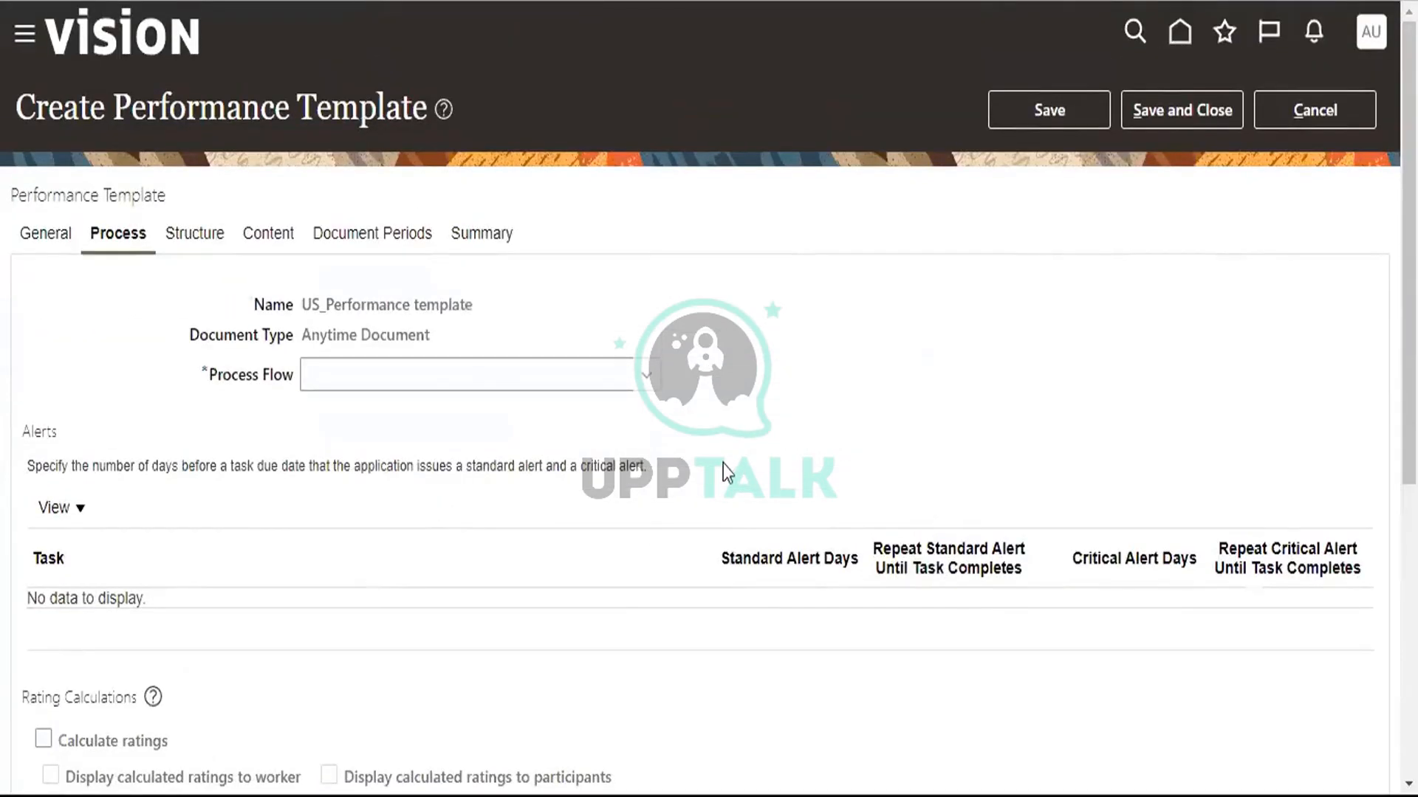
{"action": "left_click", "coordinate": [602, 381]}
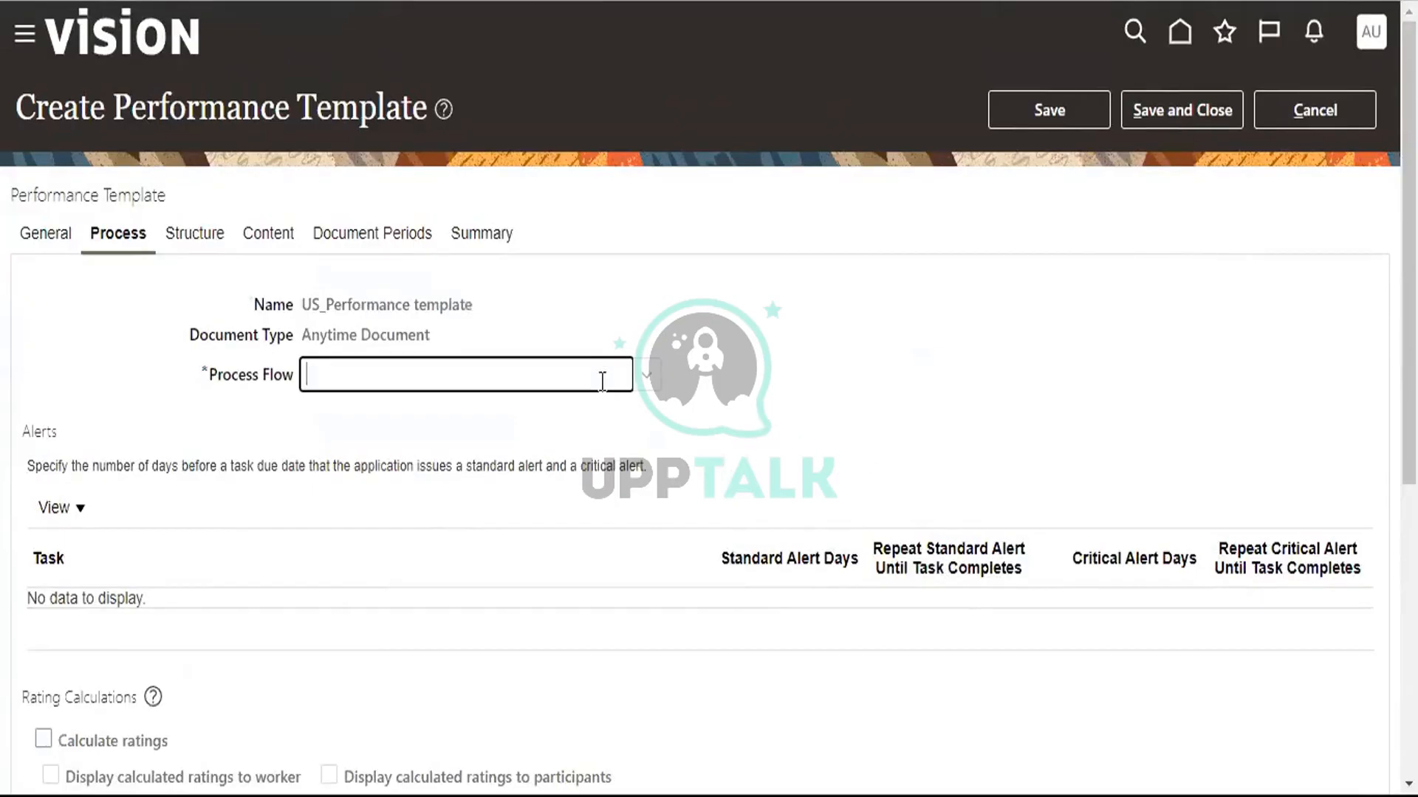
{"action": "type", "text": "US"}
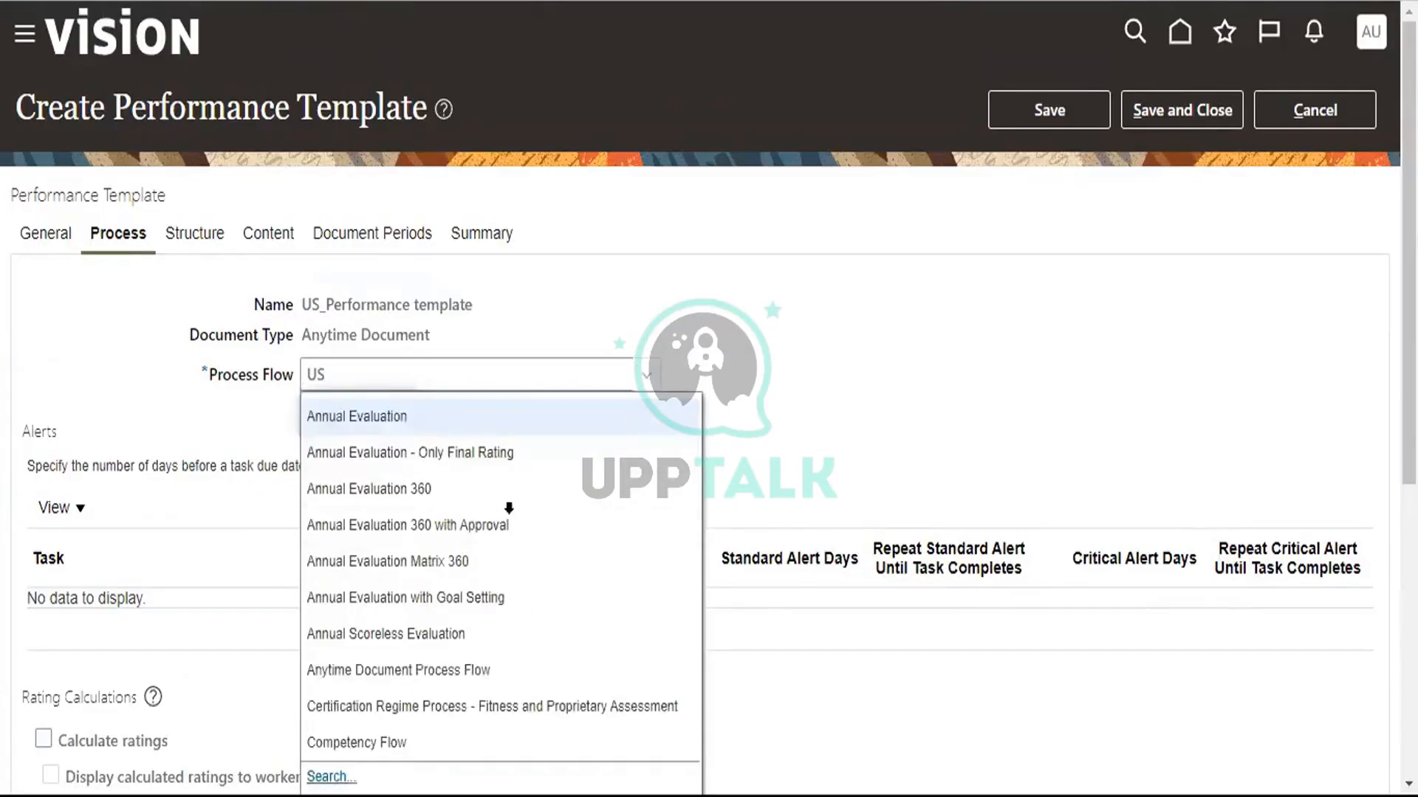
{"action": "left_click", "coordinate": [330, 777]}
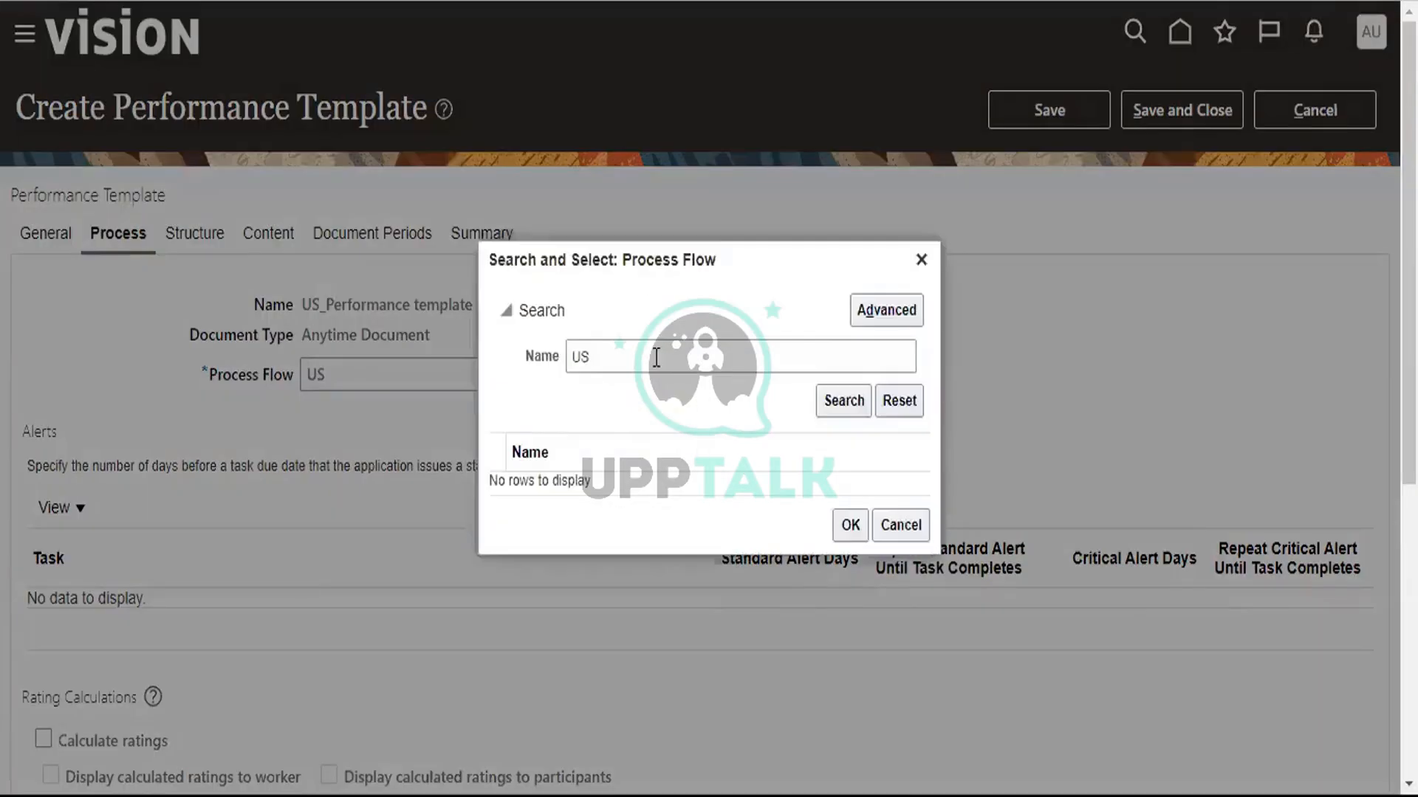
{"action": "left_click", "coordinate": [657, 357]}
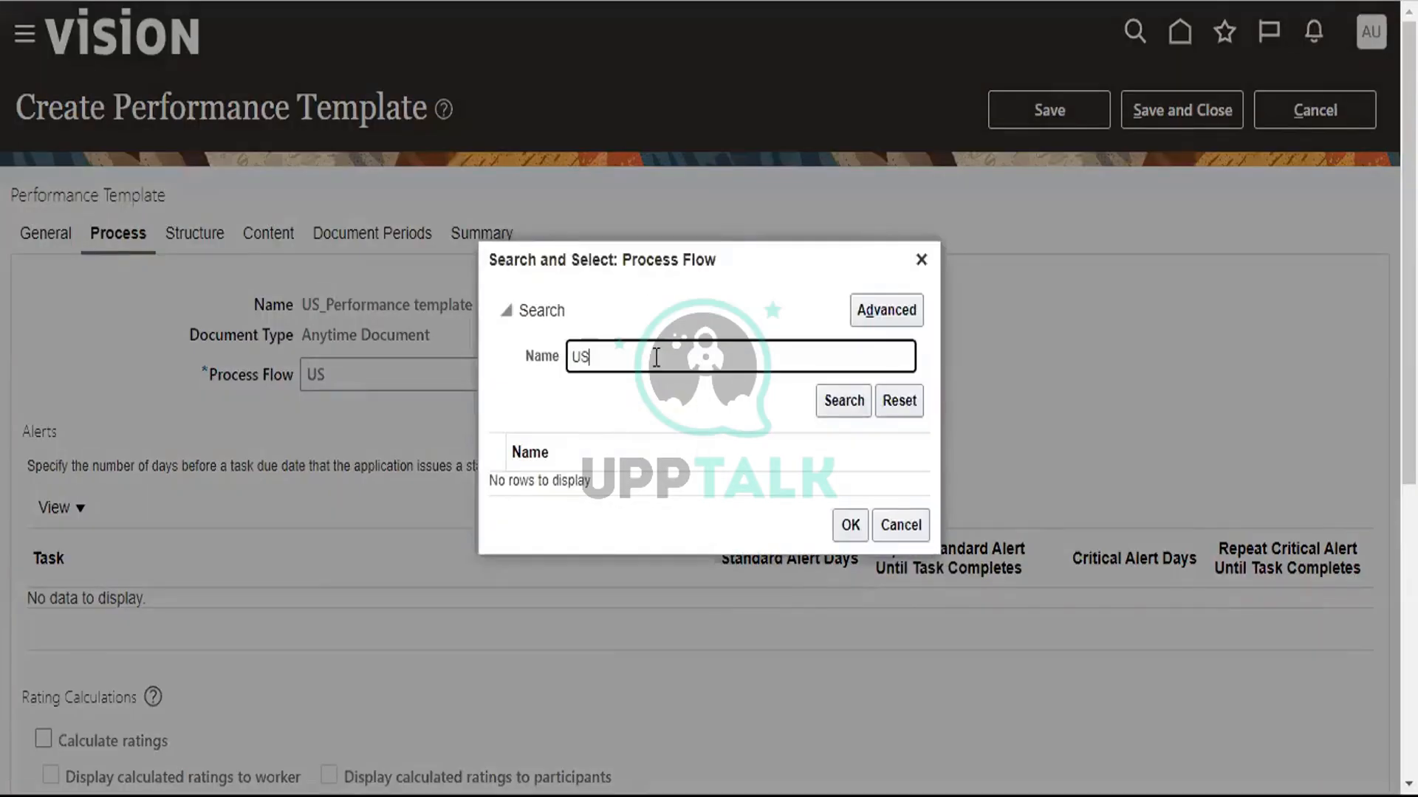
{"action": "type", "text": "%"}
{"action": "left_click", "coordinate": [853, 401]}
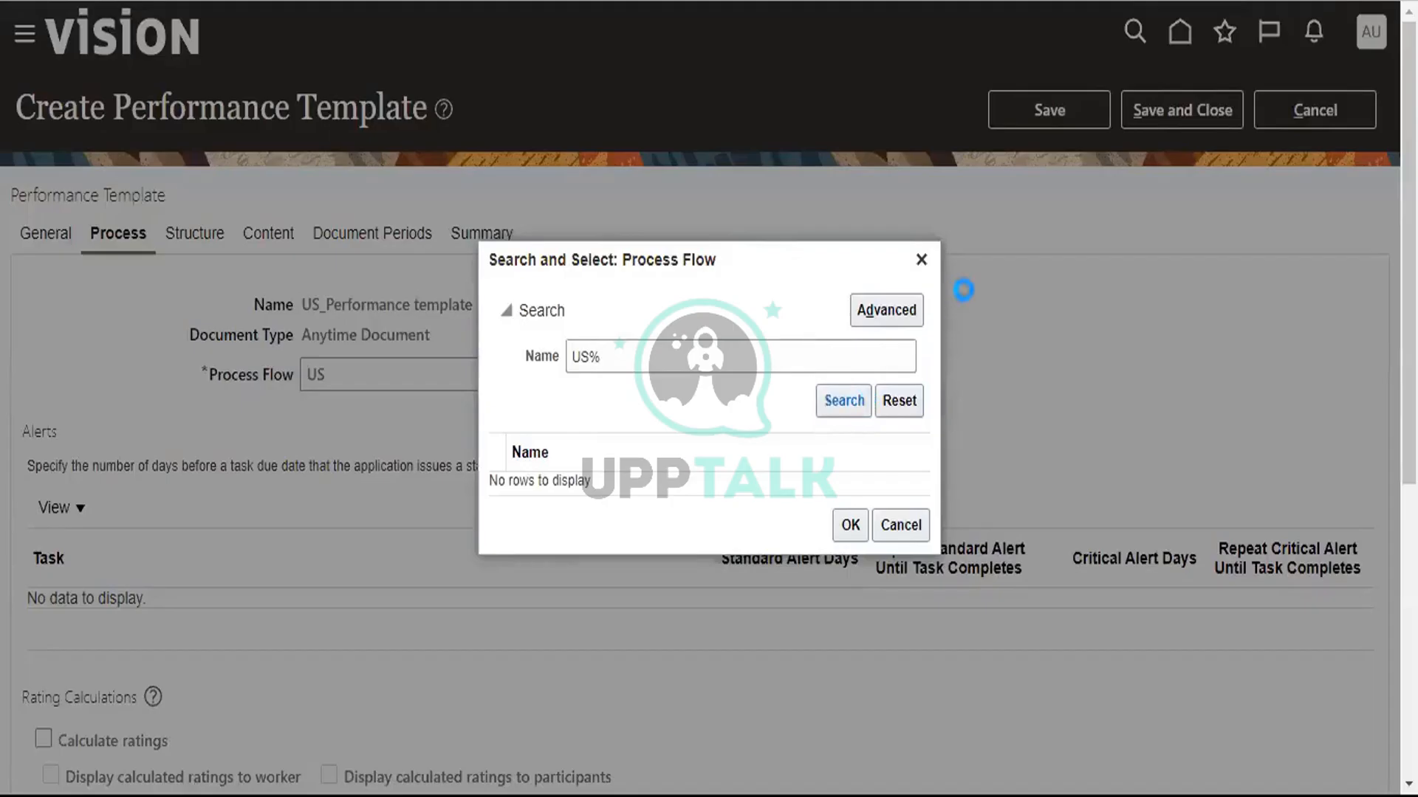
{"action": "left_click", "coordinate": [920, 259]}
{"action": "left_click", "coordinate": [309, 369]}
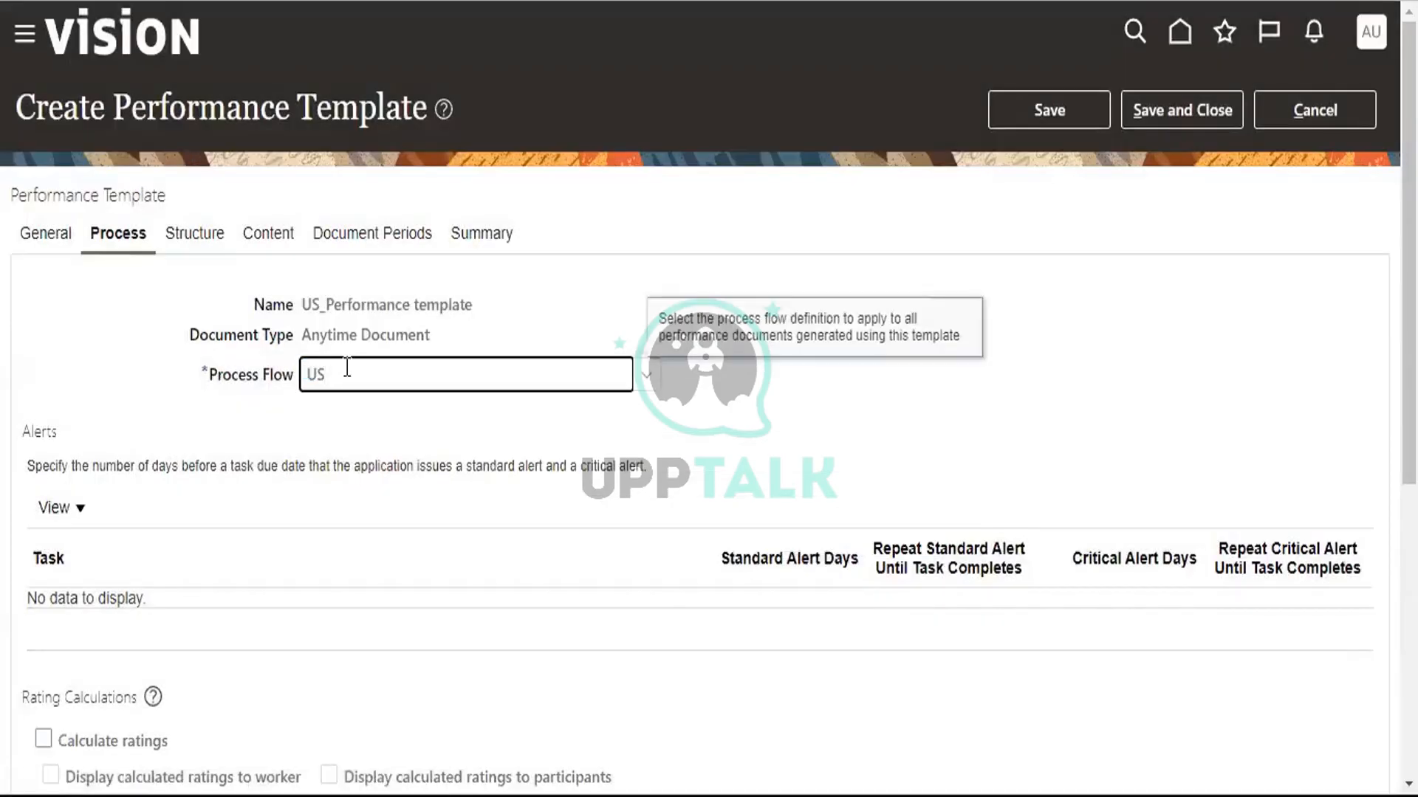
{"action": "key", "text": "BackSpace"}
{"action": "key", "text": "BackSpace"}
Step: Assign Anytime Document Process Flow as the template's process flow and review its alert tasks
{"action": "left_click", "coordinate": [648, 375]}
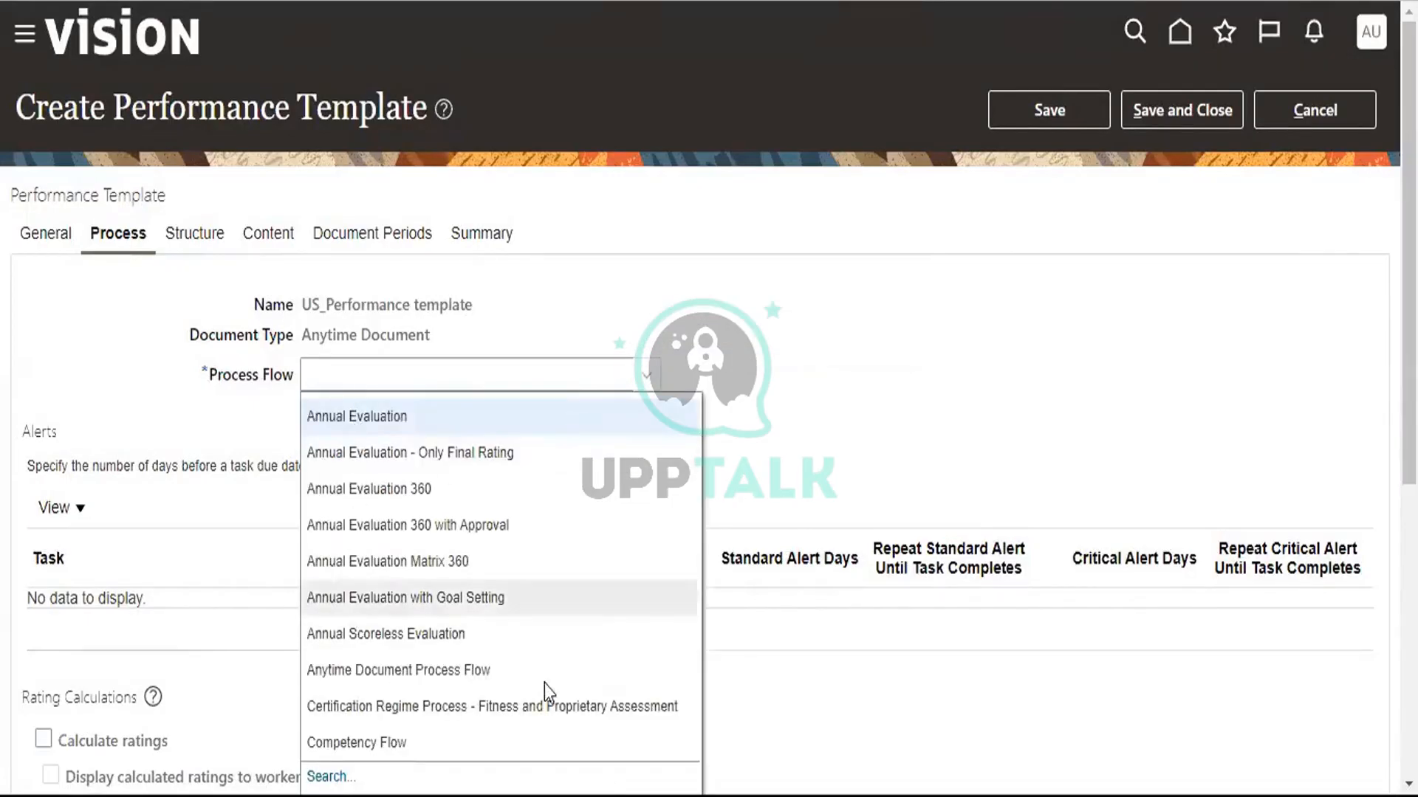
{"action": "left_click", "coordinate": [426, 672]}
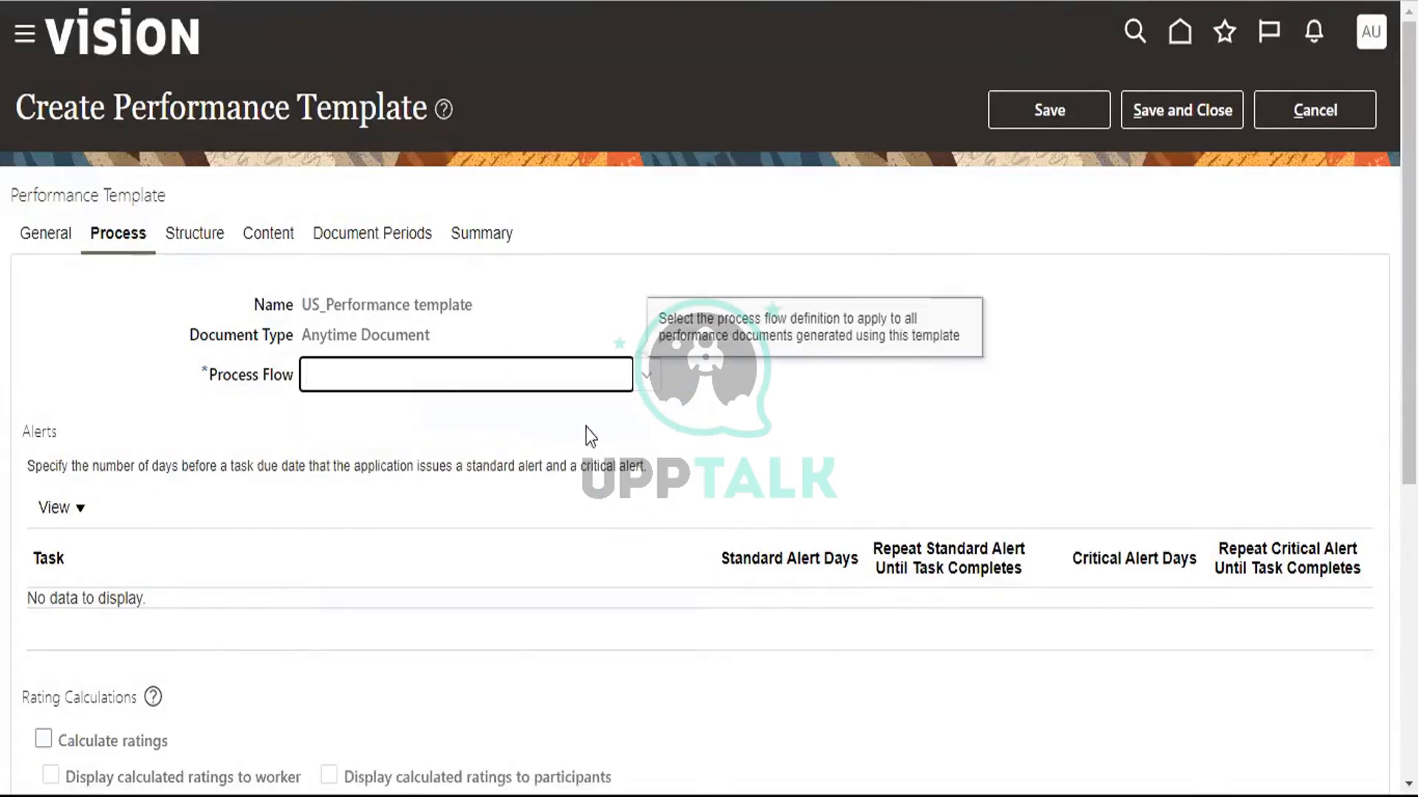
{"action": "scroll", "coordinate": [12, 513], "scroll_direction": "down", "scroll_amount": 2}
{"action": "scroll", "coordinate": [12, 513], "scroll_direction": "down", "scroll_amount": 2}
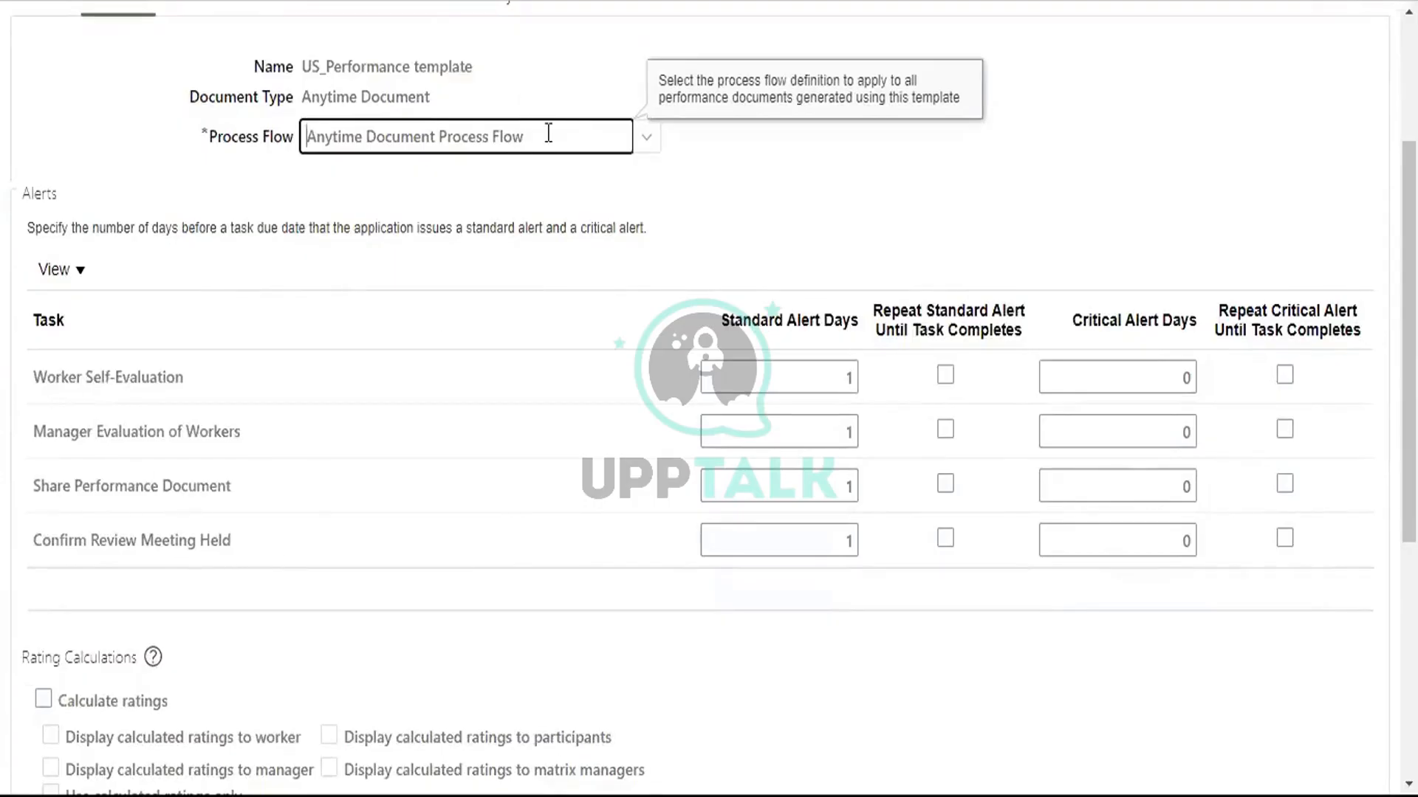
{"action": "left_click_drag", "start_coordinate": [547, 135], "coordinate": [310, 156]}
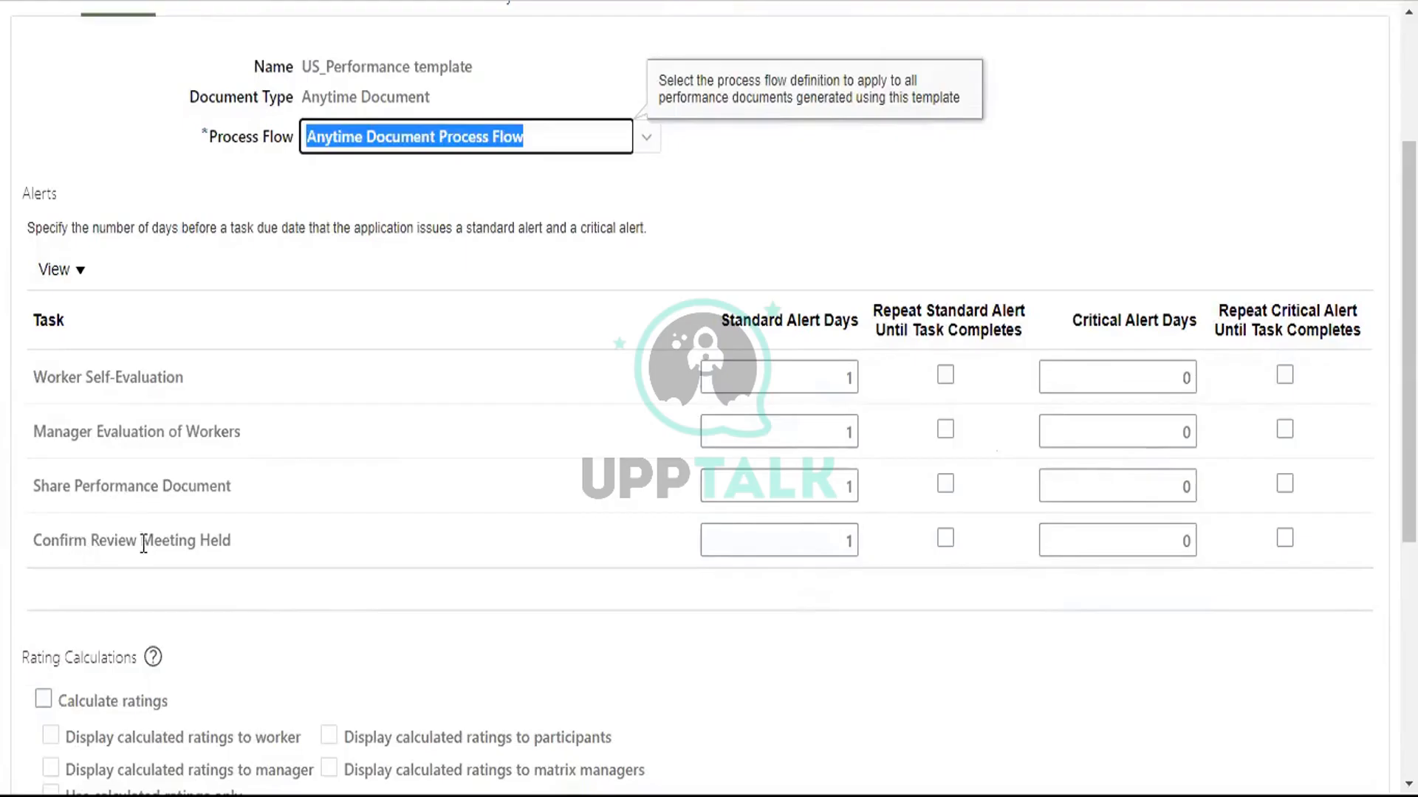
Step: Enable rating calculation and the display of star ratings, check-ins, feedback notes and requested feedback
{"action": "scroll", "coordinate": [851, 583], "scroll_direction": "down", "scroll_amount": 3}
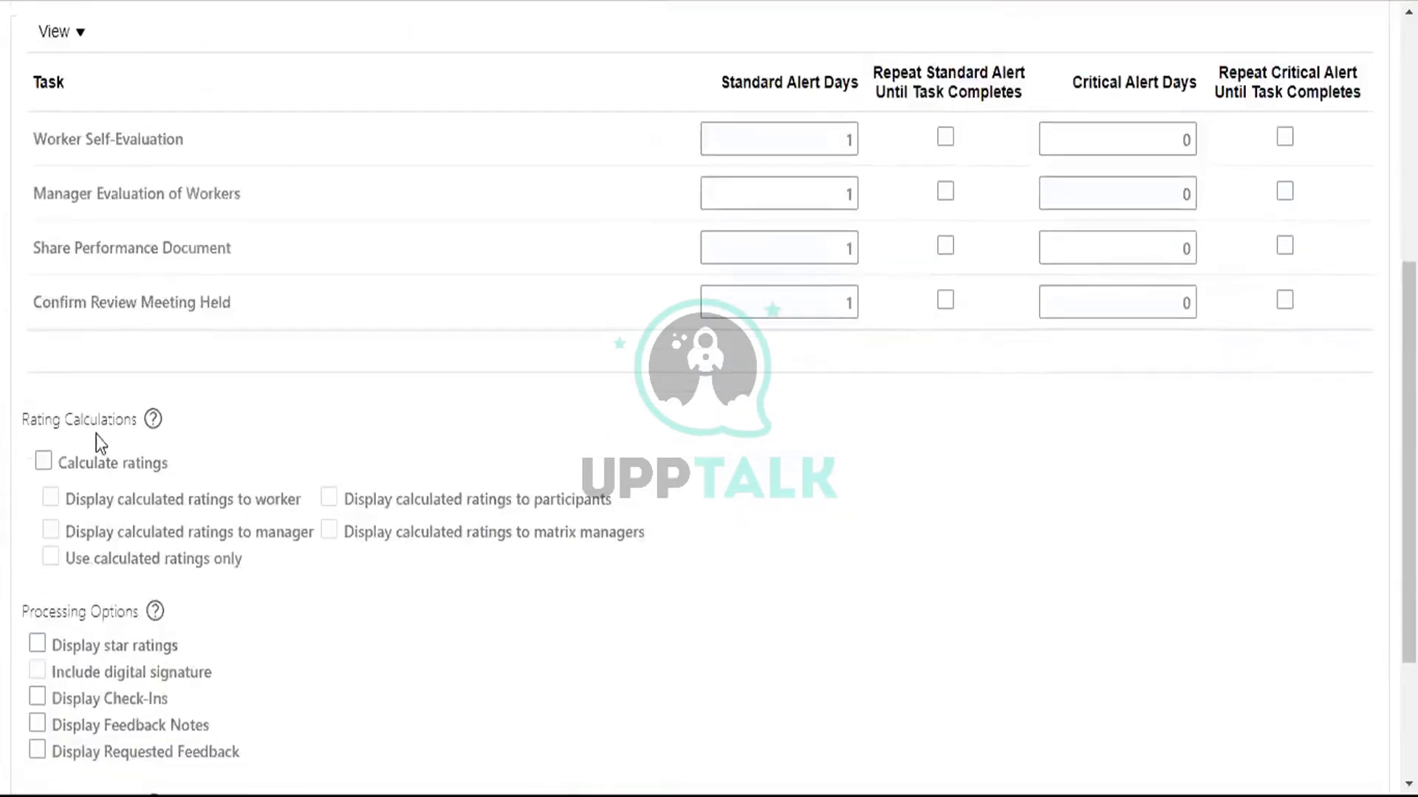
{"action": "left_click", "coordinate": [43, 461]}
{"action": "scroll", "coordinate": [366, 647], "scroll_direction": "down", "scroll_amount": 1}
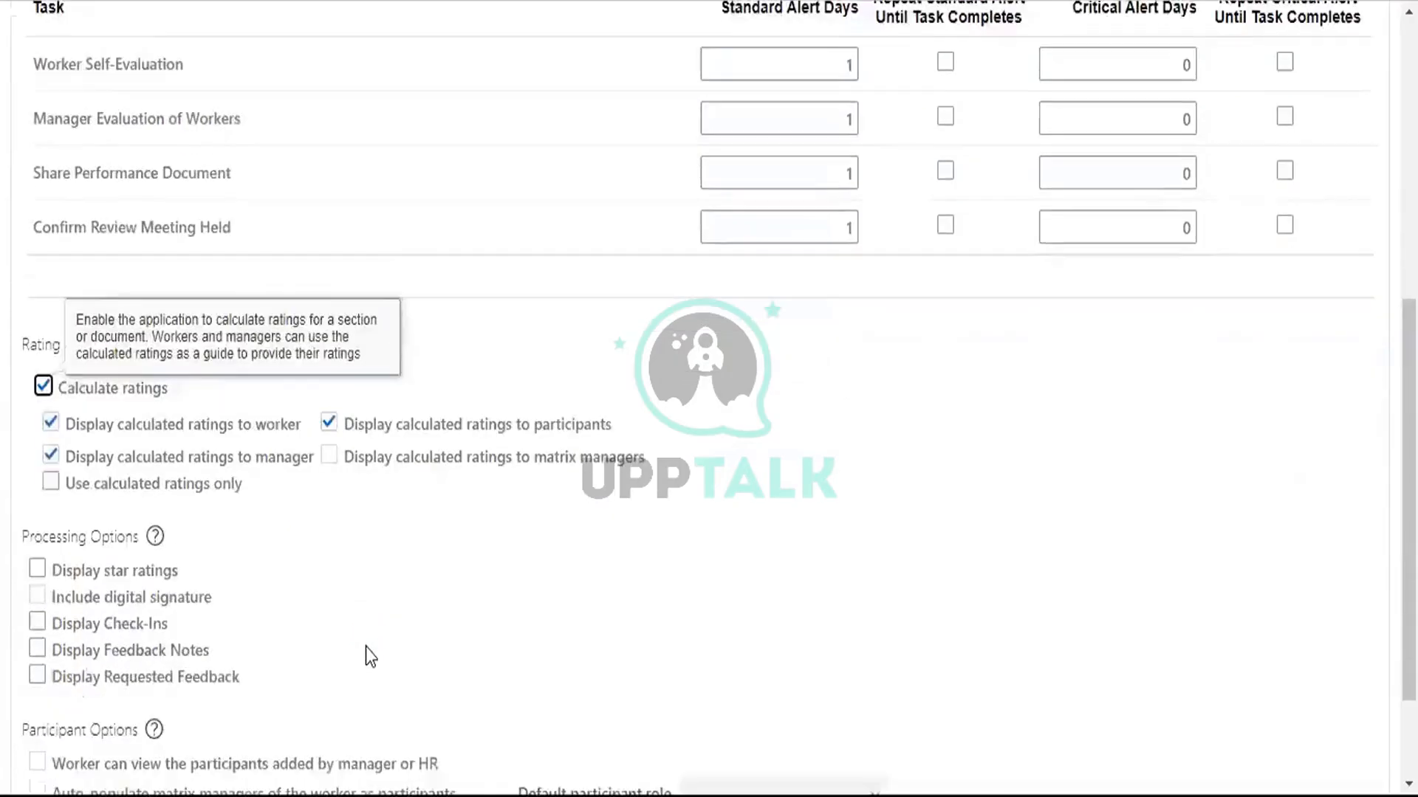
{"action": "scroll", "coordinate": [366, 647], "scroll_direction": "down", "scroll_amount": 2}
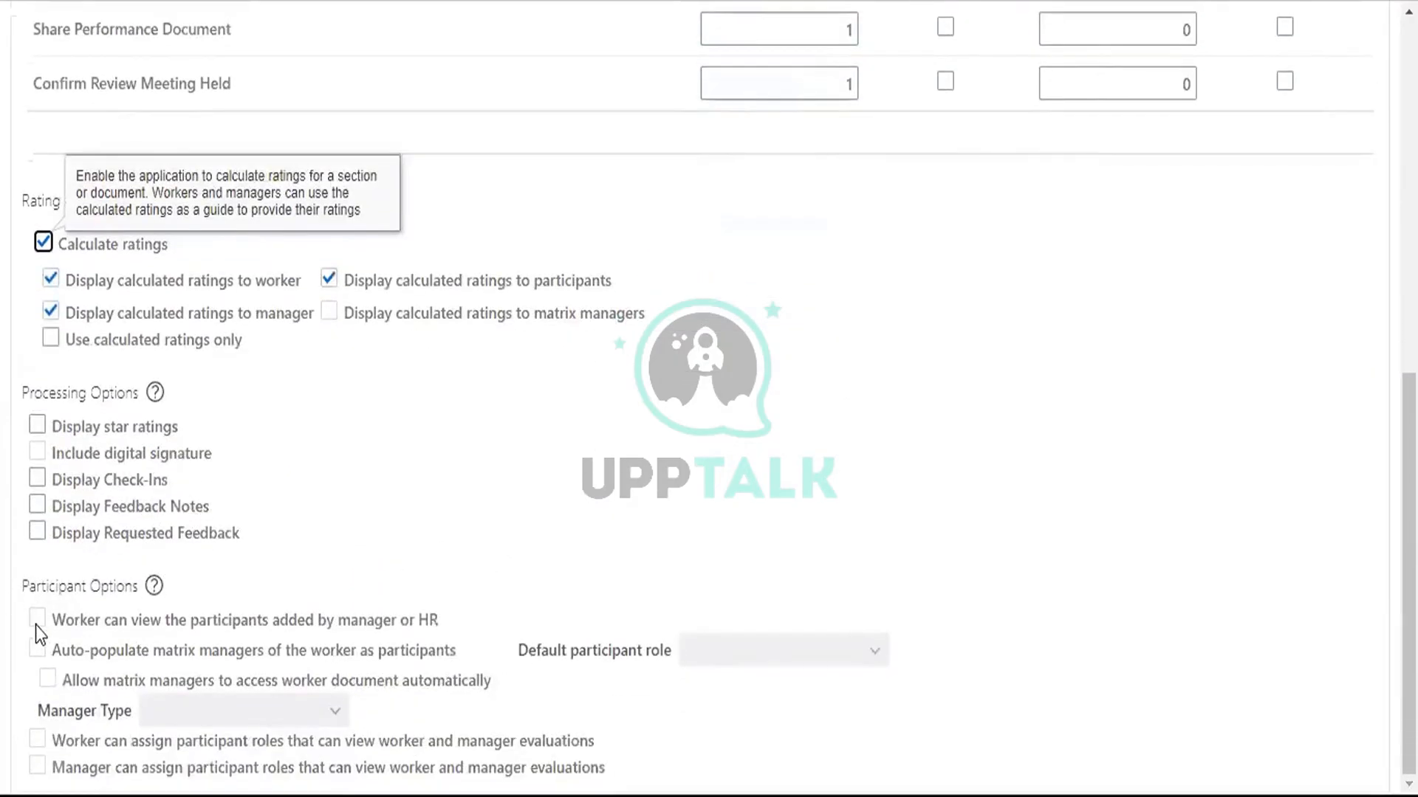
{"action": "left_click", "coordinate": [37, 425]}
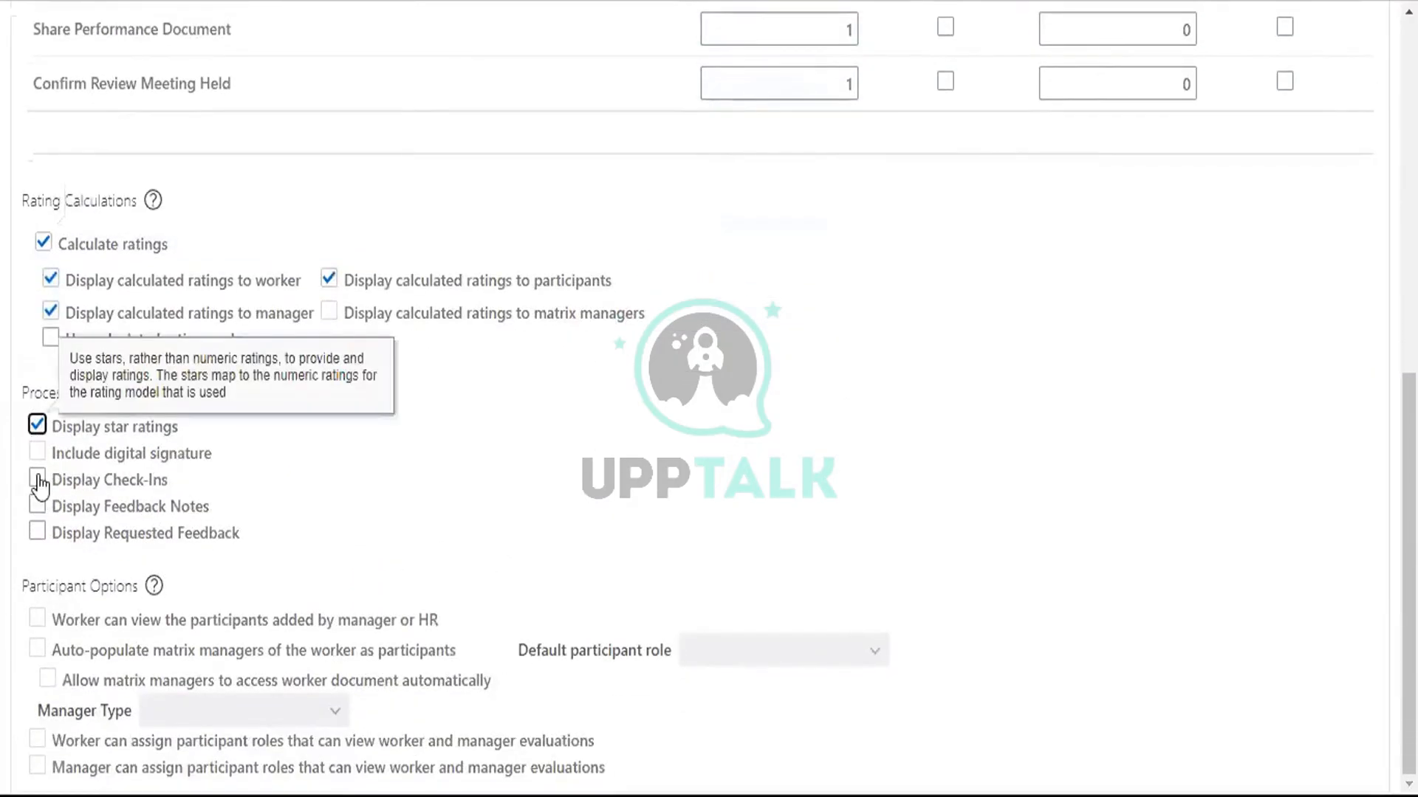
{"action": "left_click", "coordinate": [38, 482]}
{"action": "left_click", "coordinate": [37, 507]}
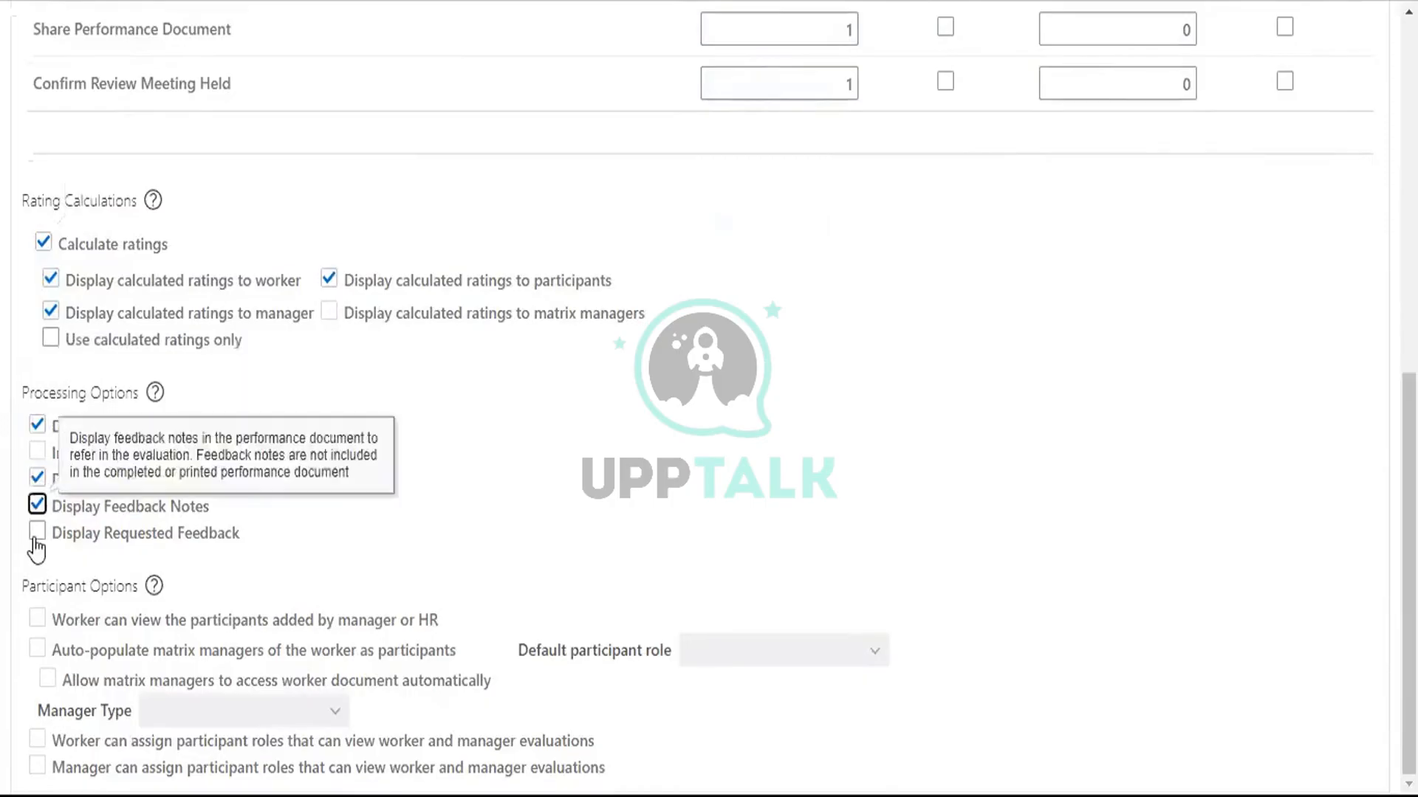
{"action": "left_click", "coordinate": [37, 533]}
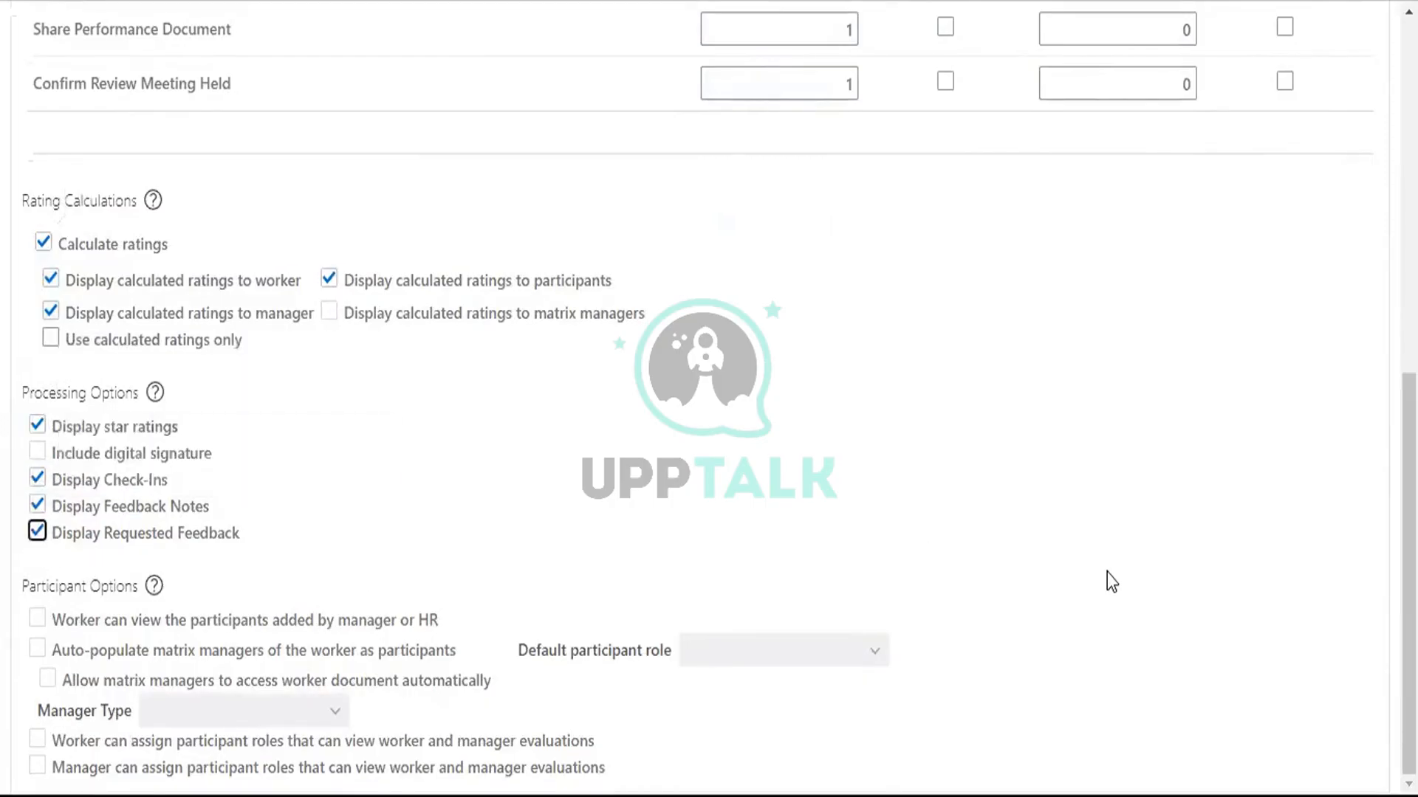
Step: Save and close the performance template
{"action": "scroll", "coordinate": [1130, 639], "scroll_direction": "up", "scroll_amount": 10}
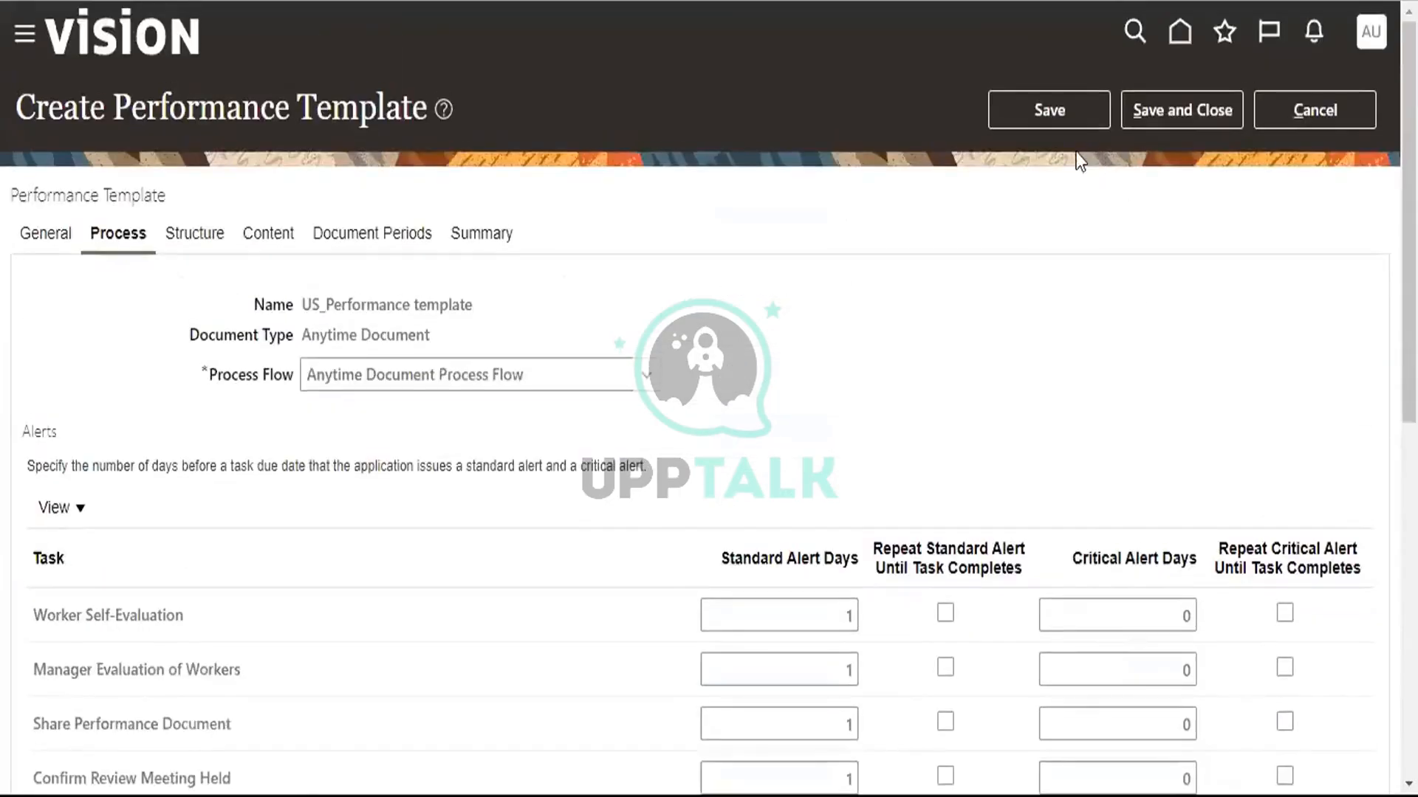
{"action": "left_click", "coordinate": [1144, 113]}
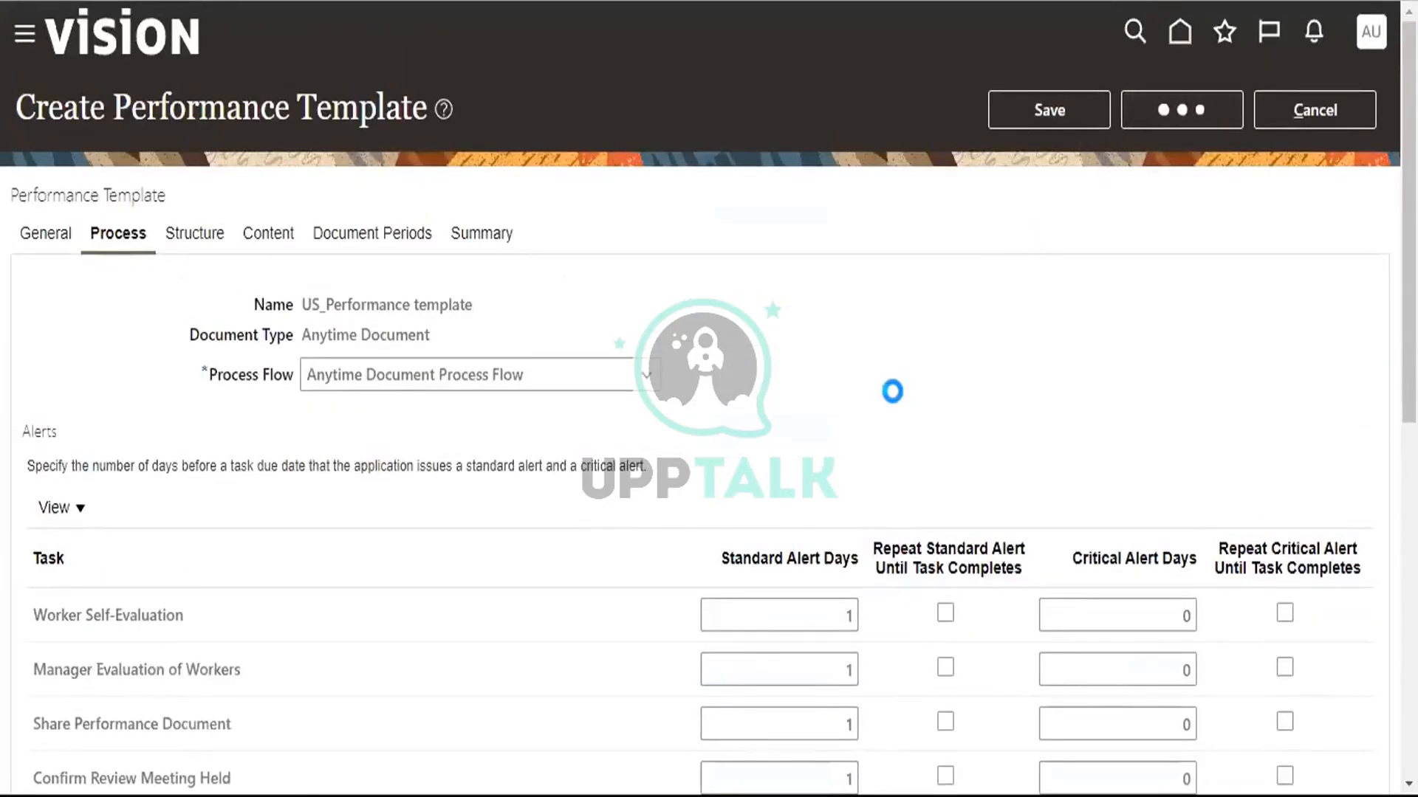
{"action": "left_click", "coordinate": [757, 246]}
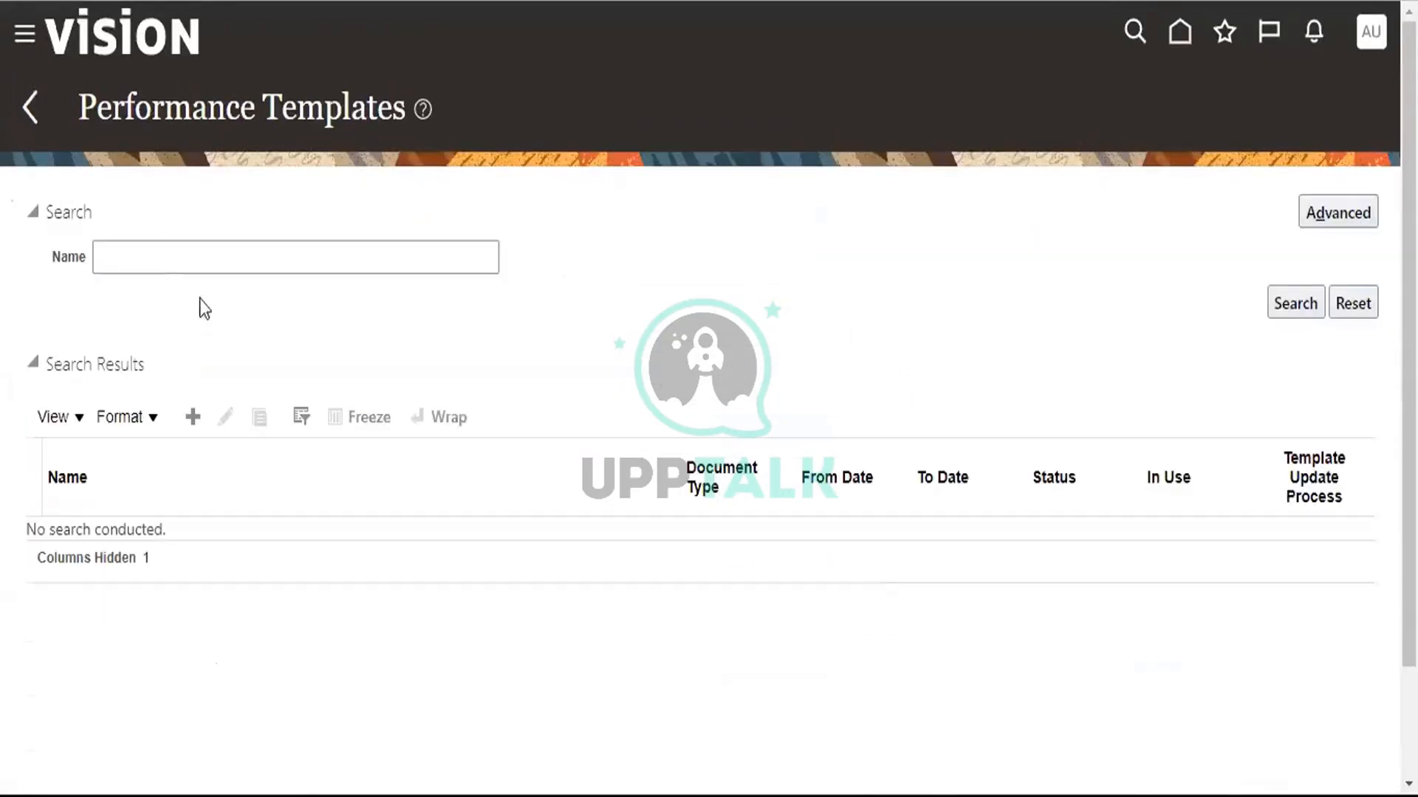
Step: Search the performance templates for US% and open US_Performance template
{"action": "left_click", "coordinate": [198, 253]}
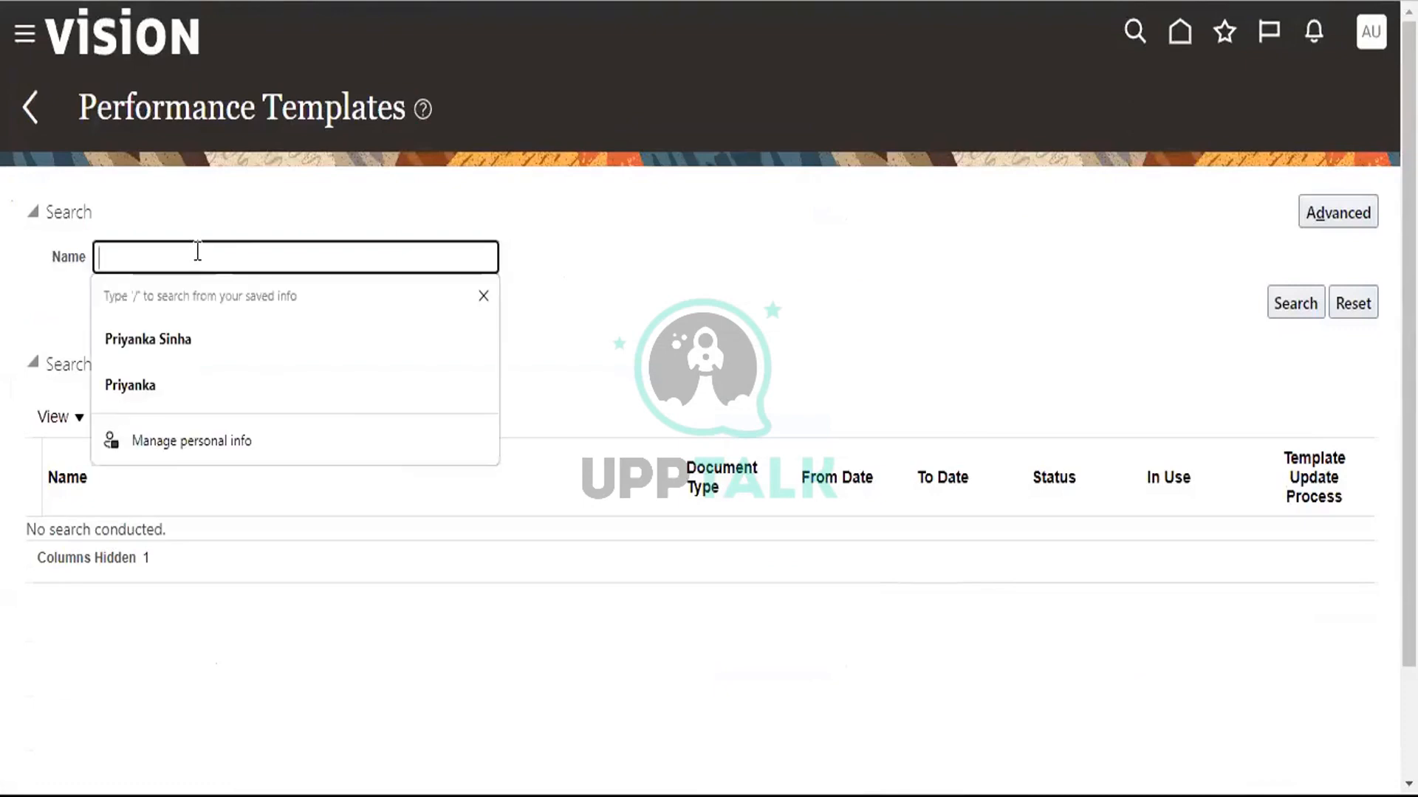
{"action": "type", "text": "US%"}
{"action": "left_click", "coordinate": [1294, 303]}
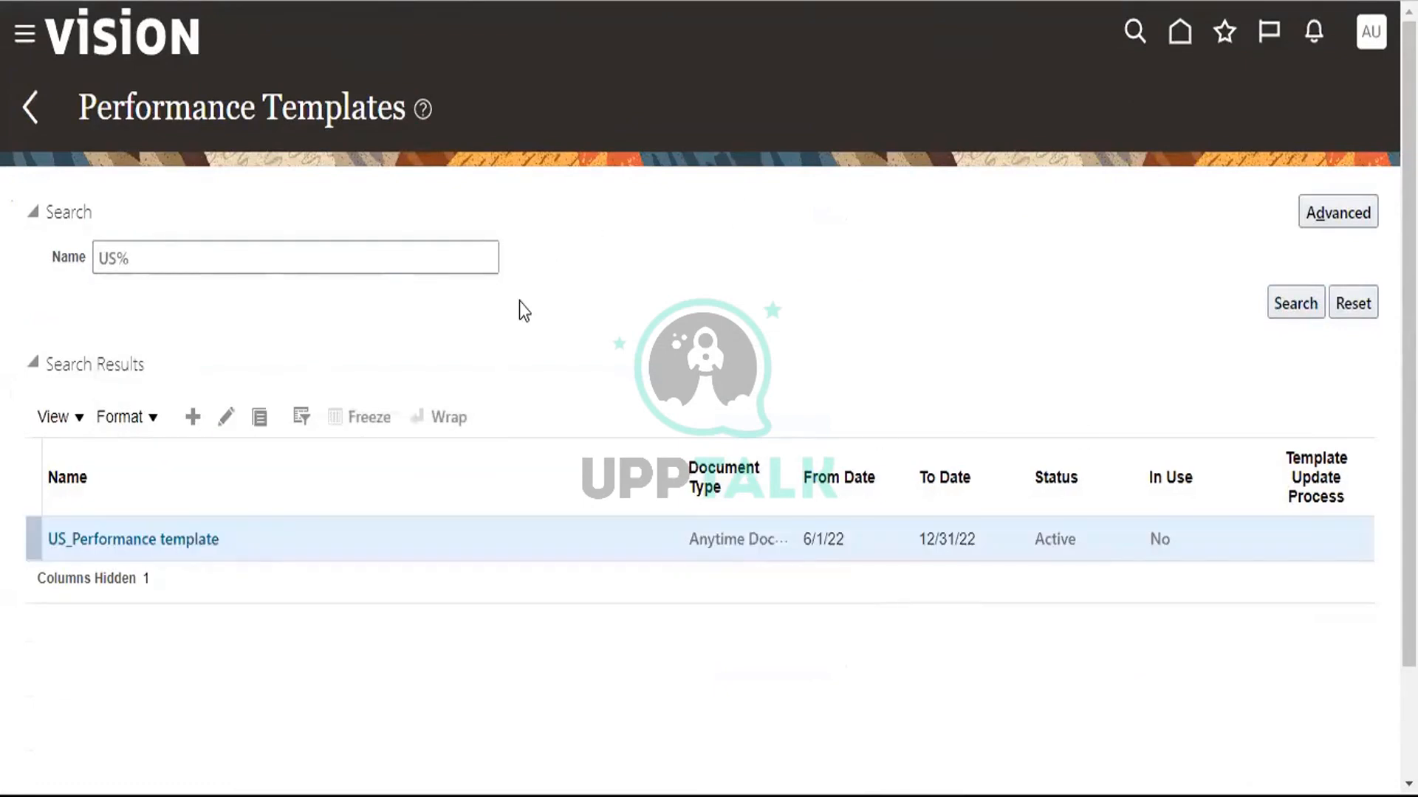
{"action": "left_click", "coordinate": [108, 541]}
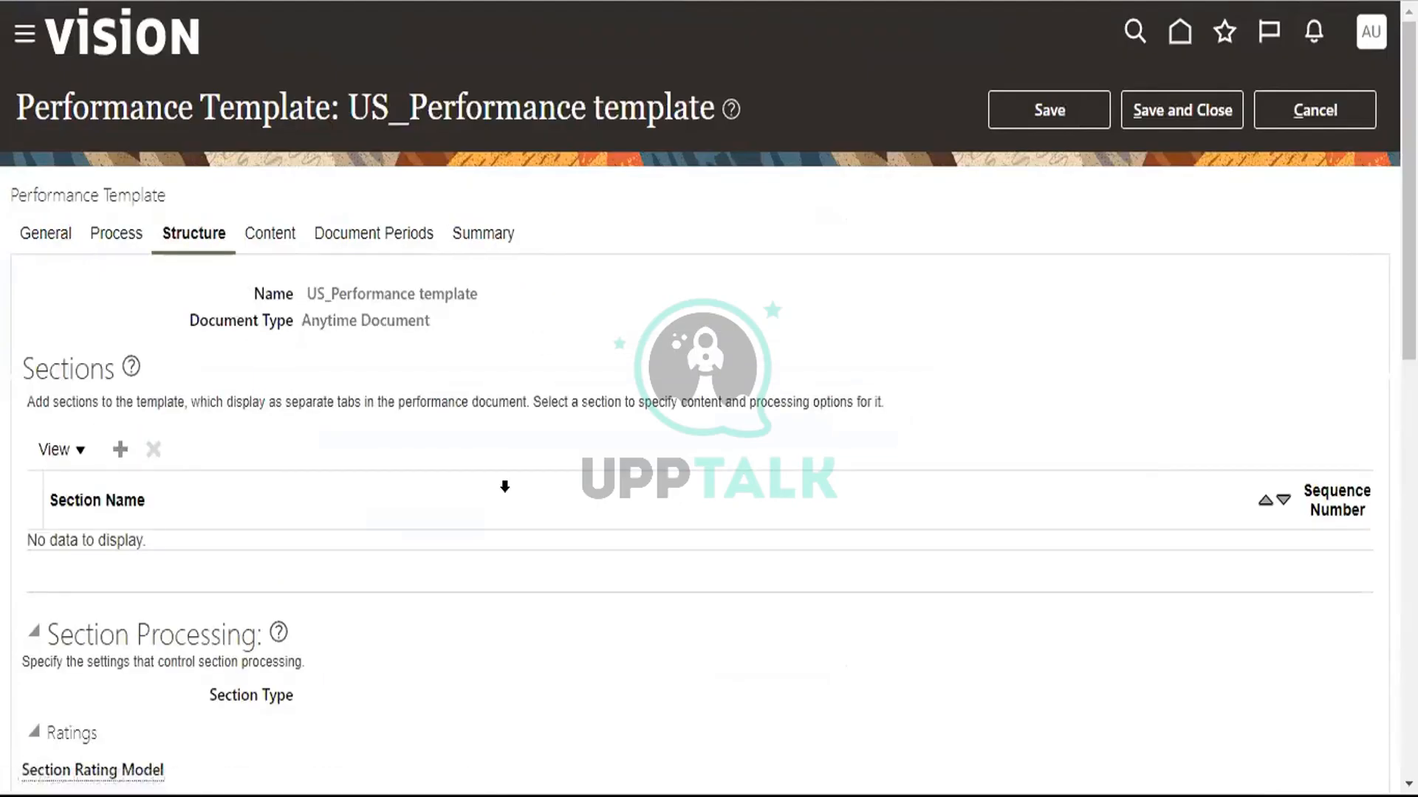
Step: Add the US_Performance template section to the template's structure by searching all section names with %
{"action": "left_click", "coordinate": [141, 553]}
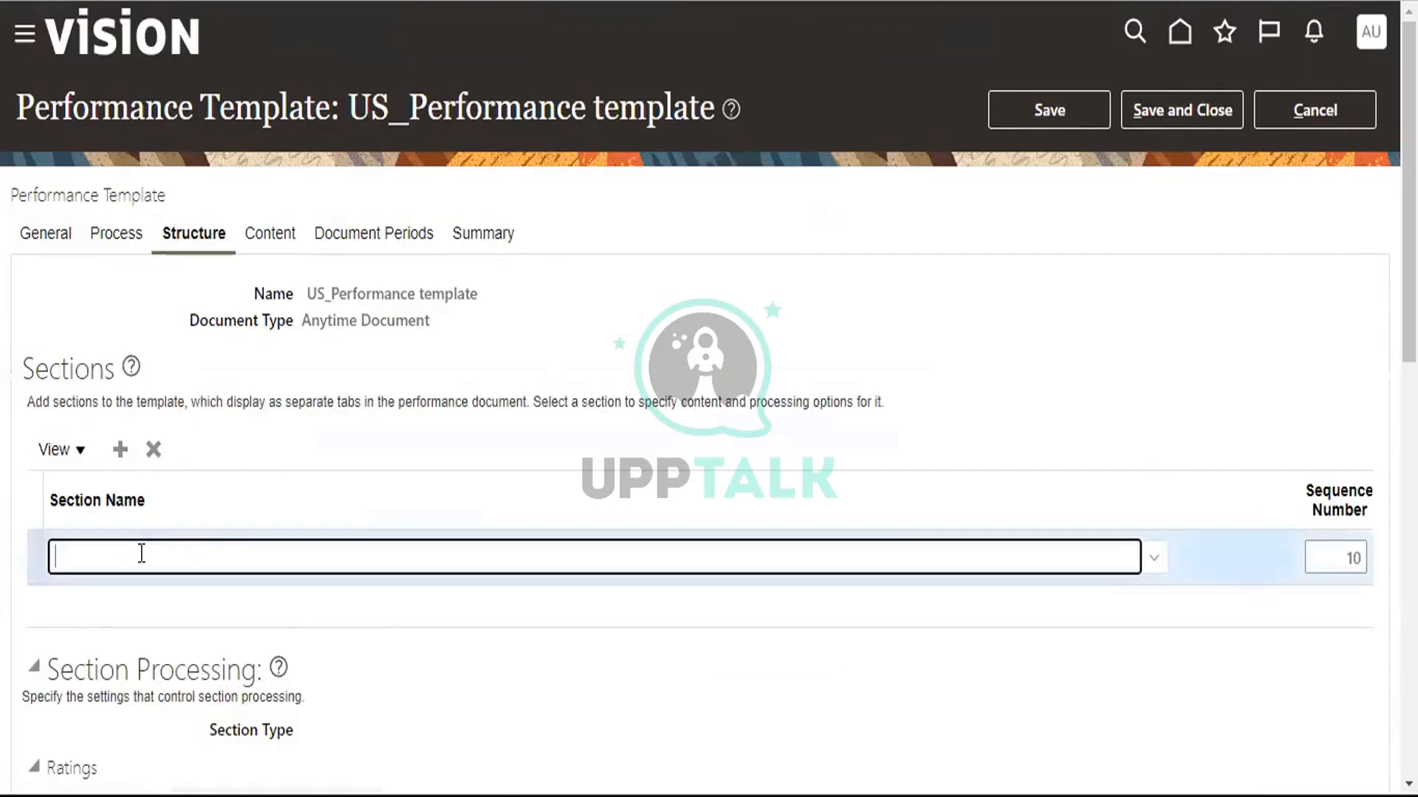
{"action": "left_click", "coordinate": [1152, 562]}
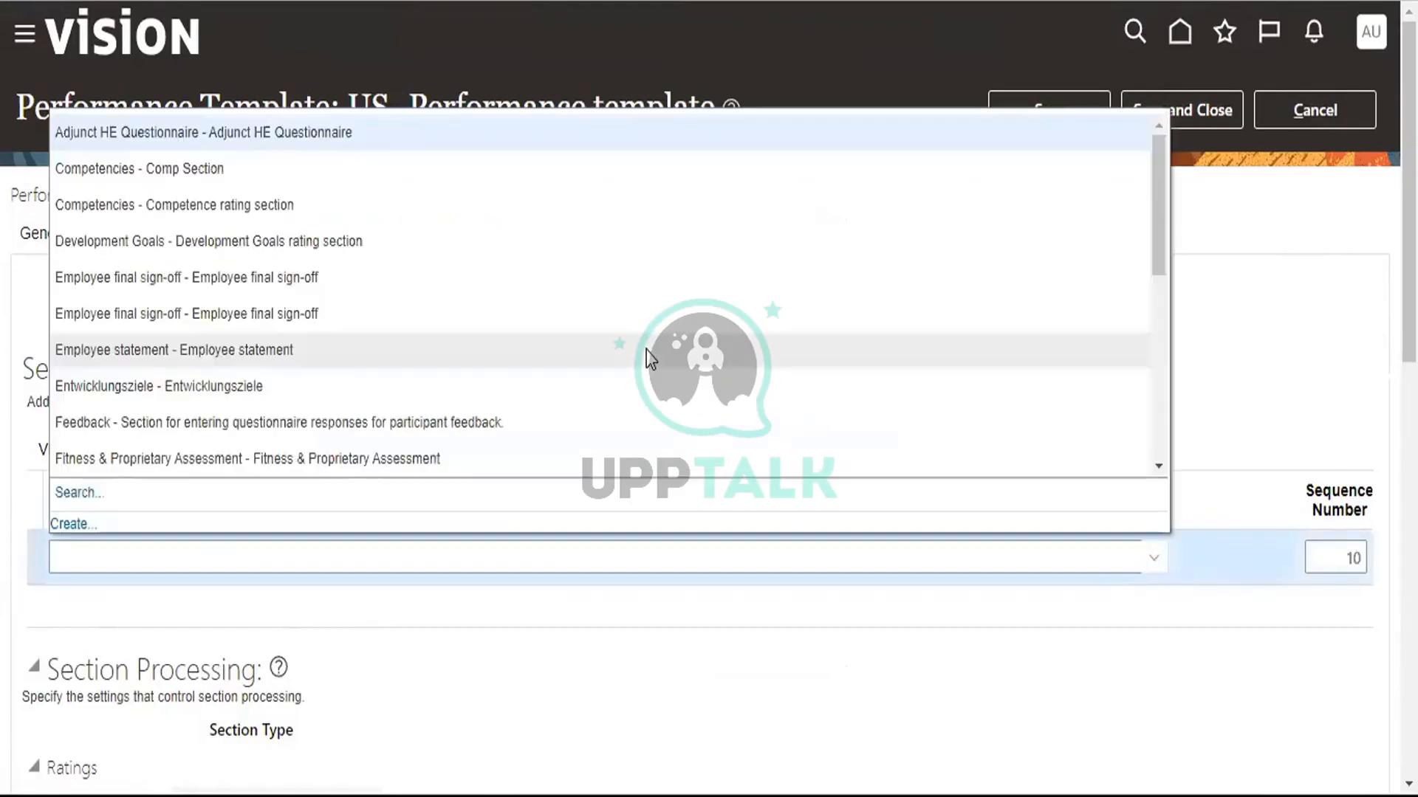
{"action": "left_click", "coordinate": [75, 493]}
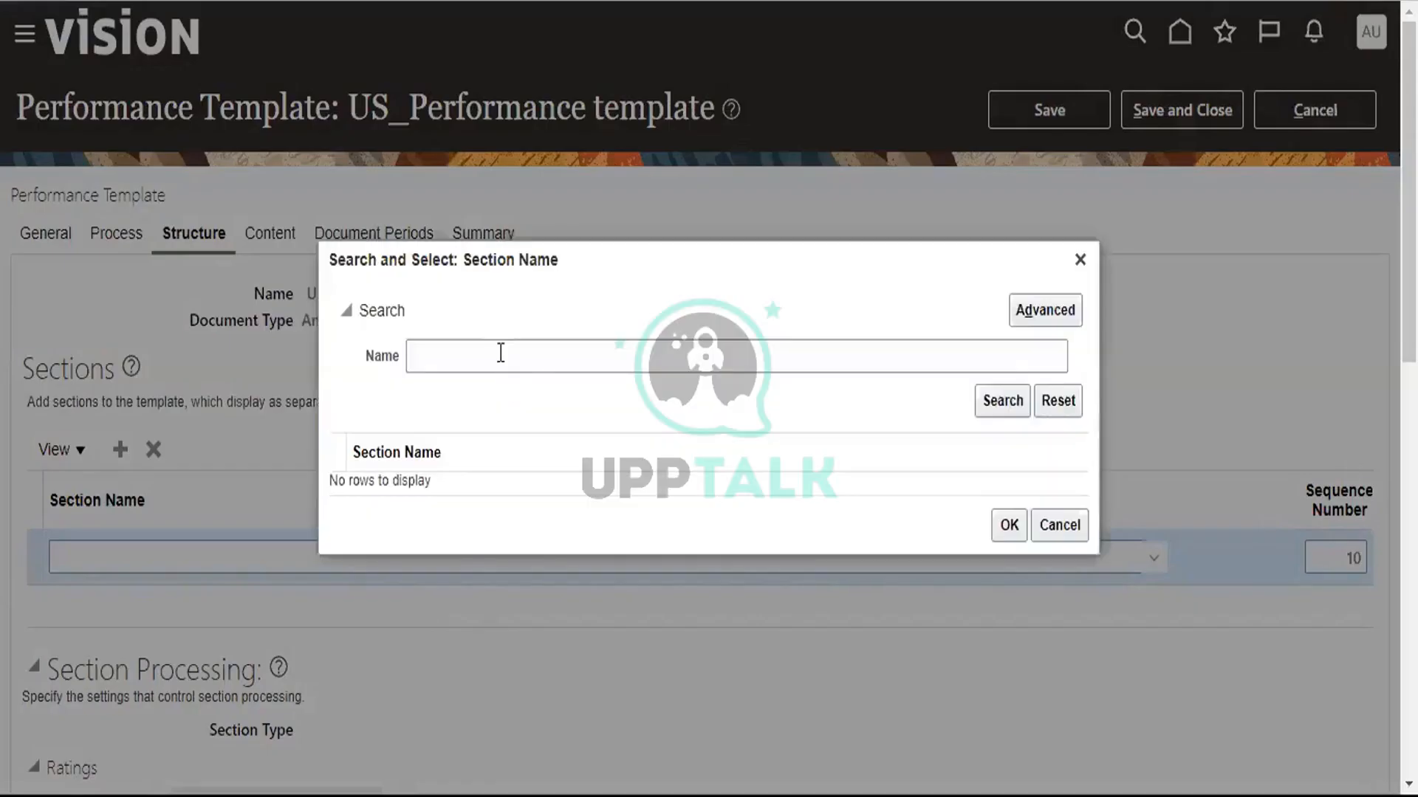
{"action": "left_click", "coordinate": [500, 353]}
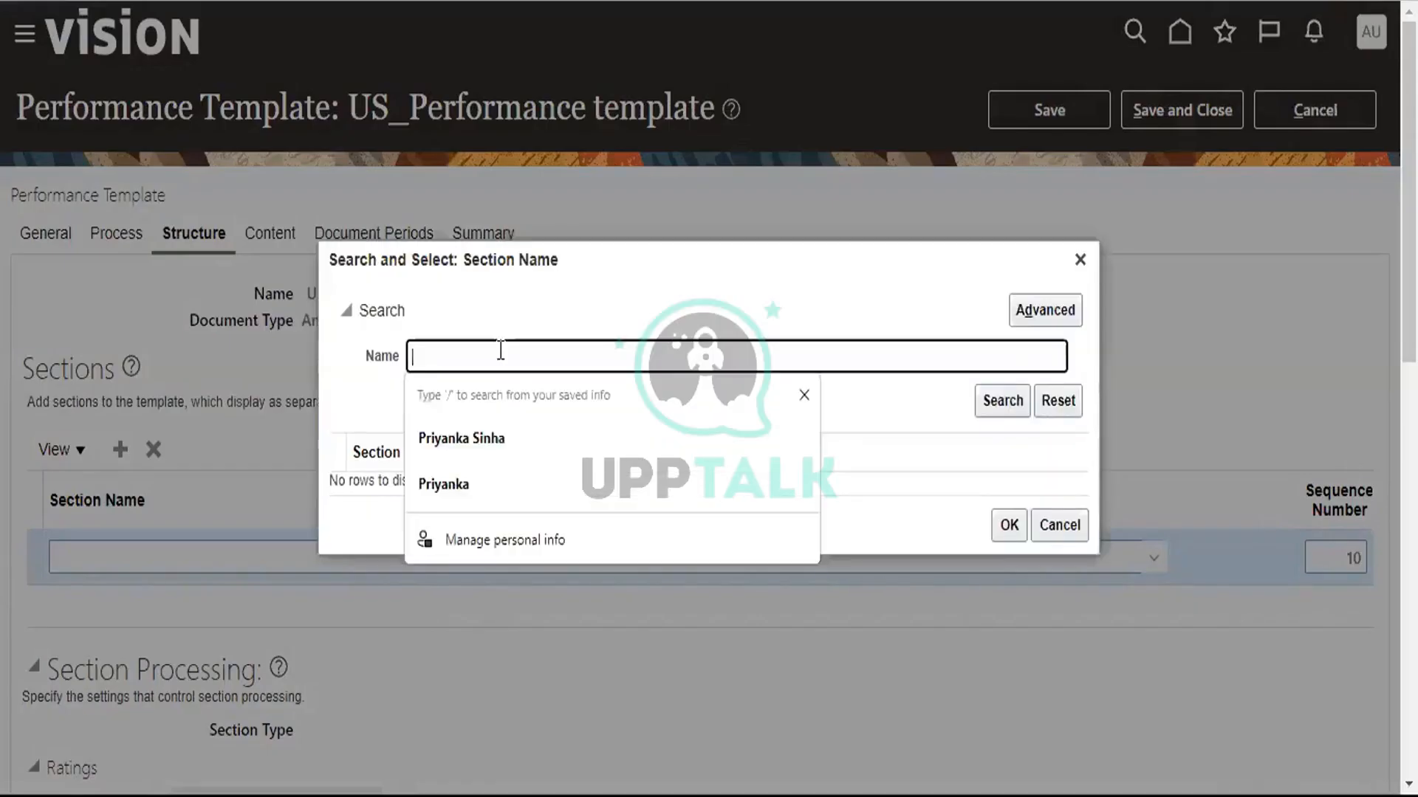
{"action": "type", "text": "%%"}
{"action": "key", "text": "BackSpace"}
{"action": "left_click", "coordinate": [1001, 402]}
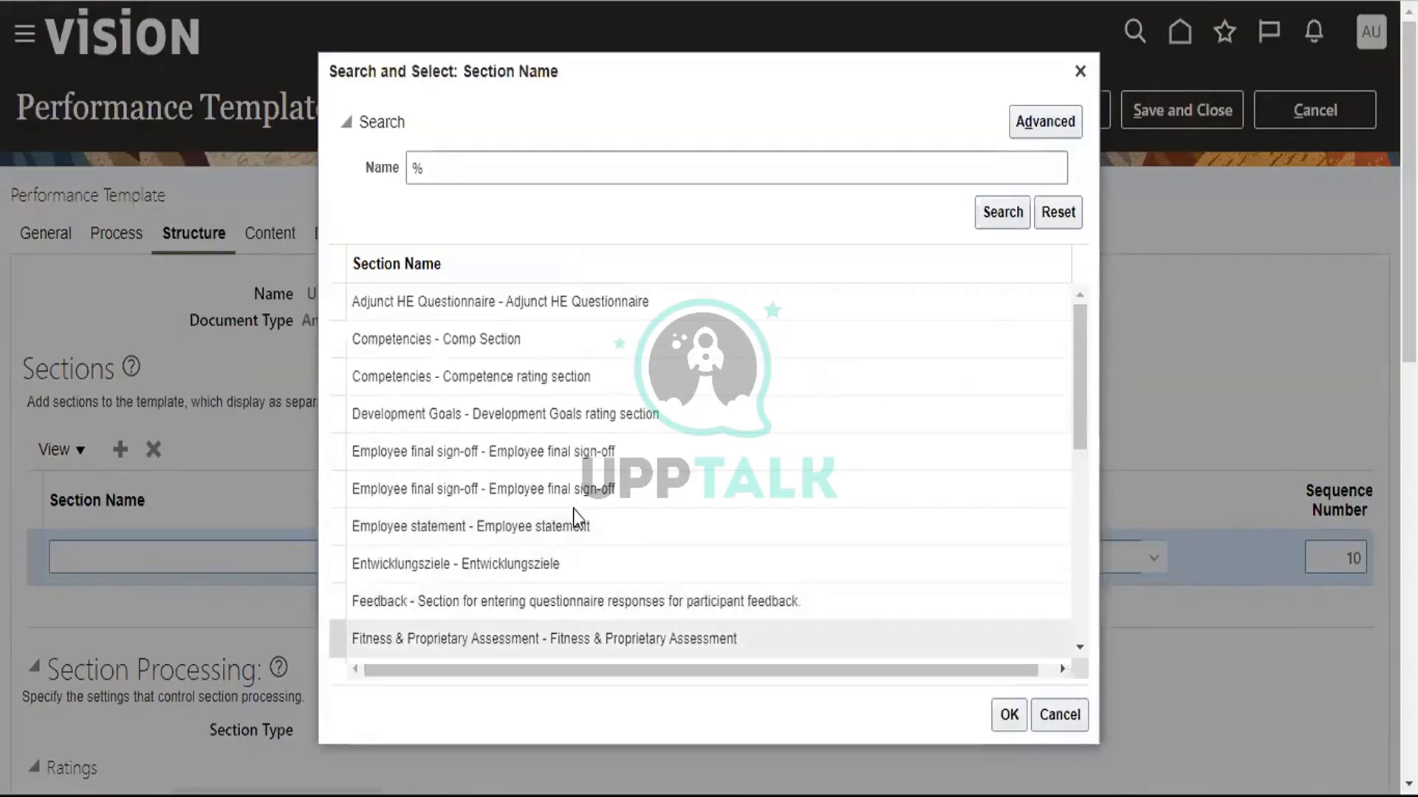
{"action": "scroll", "coordinate": [575, 510], "scroll_direction": "down", "scroll_amount": 10}
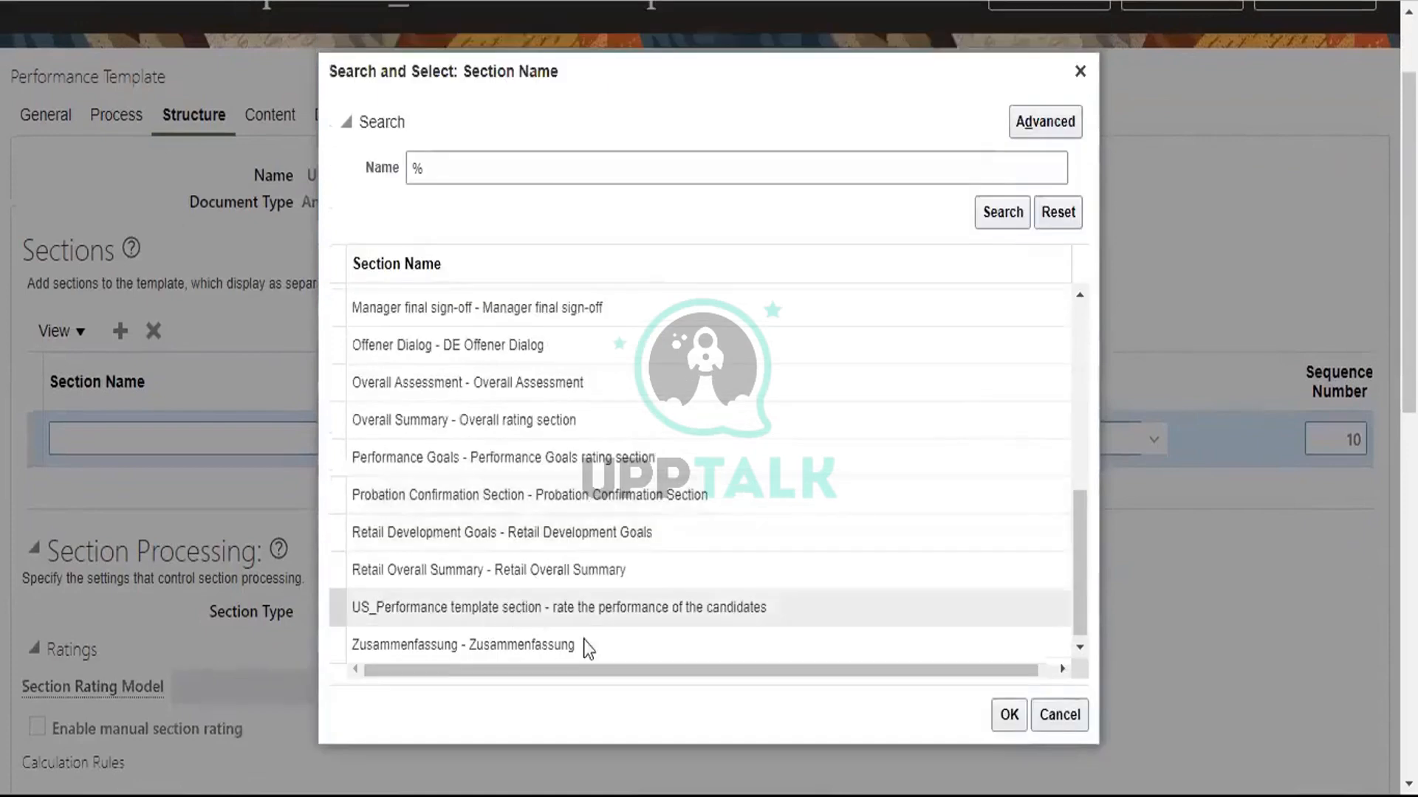
{"action": "left_click", "coordinate": [1008, 716]}
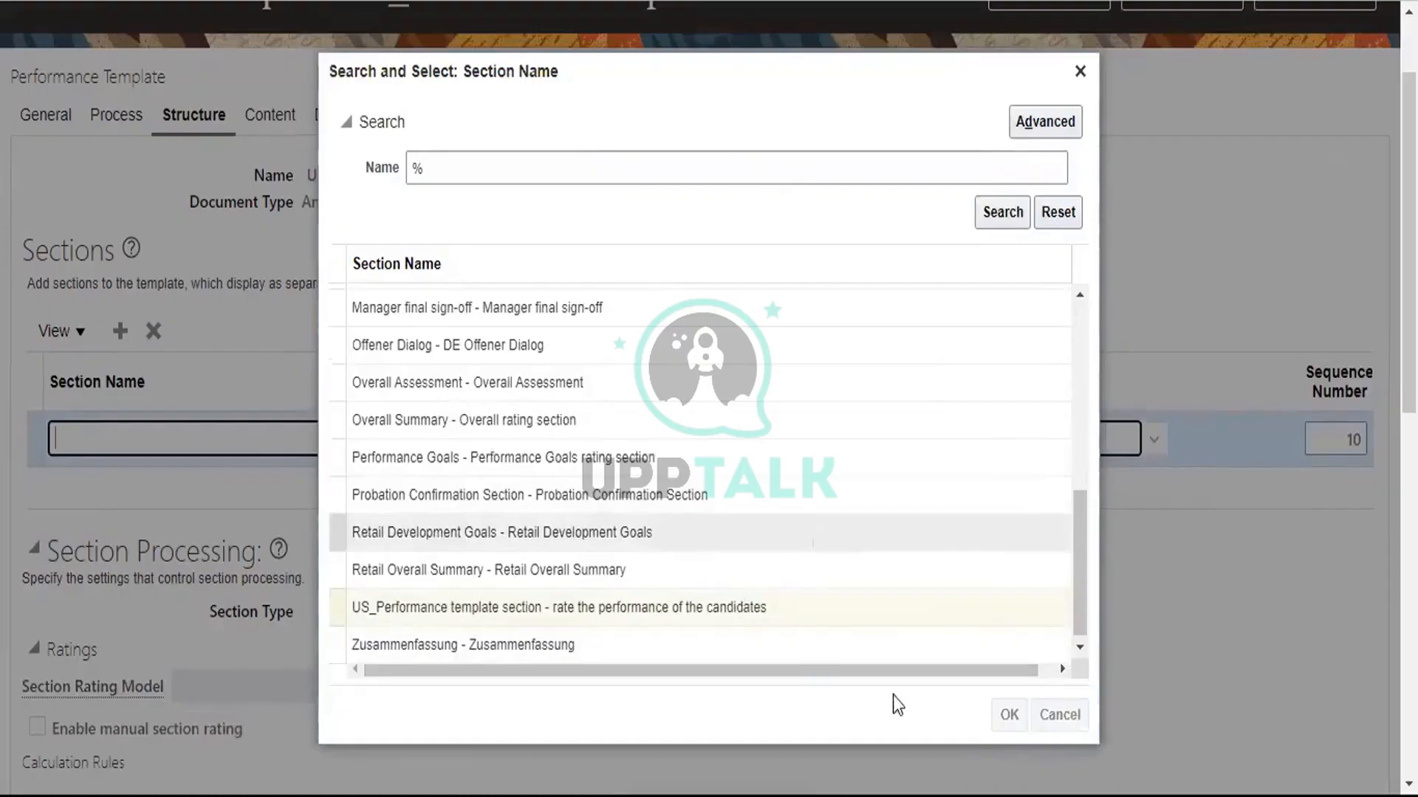
Step: Enable section comments in the section processing settings of the US_Performance template section
{"action": "scroll", "coordinate": [748, 421], "scroll_direction": "down", "scroll_amount": 3}
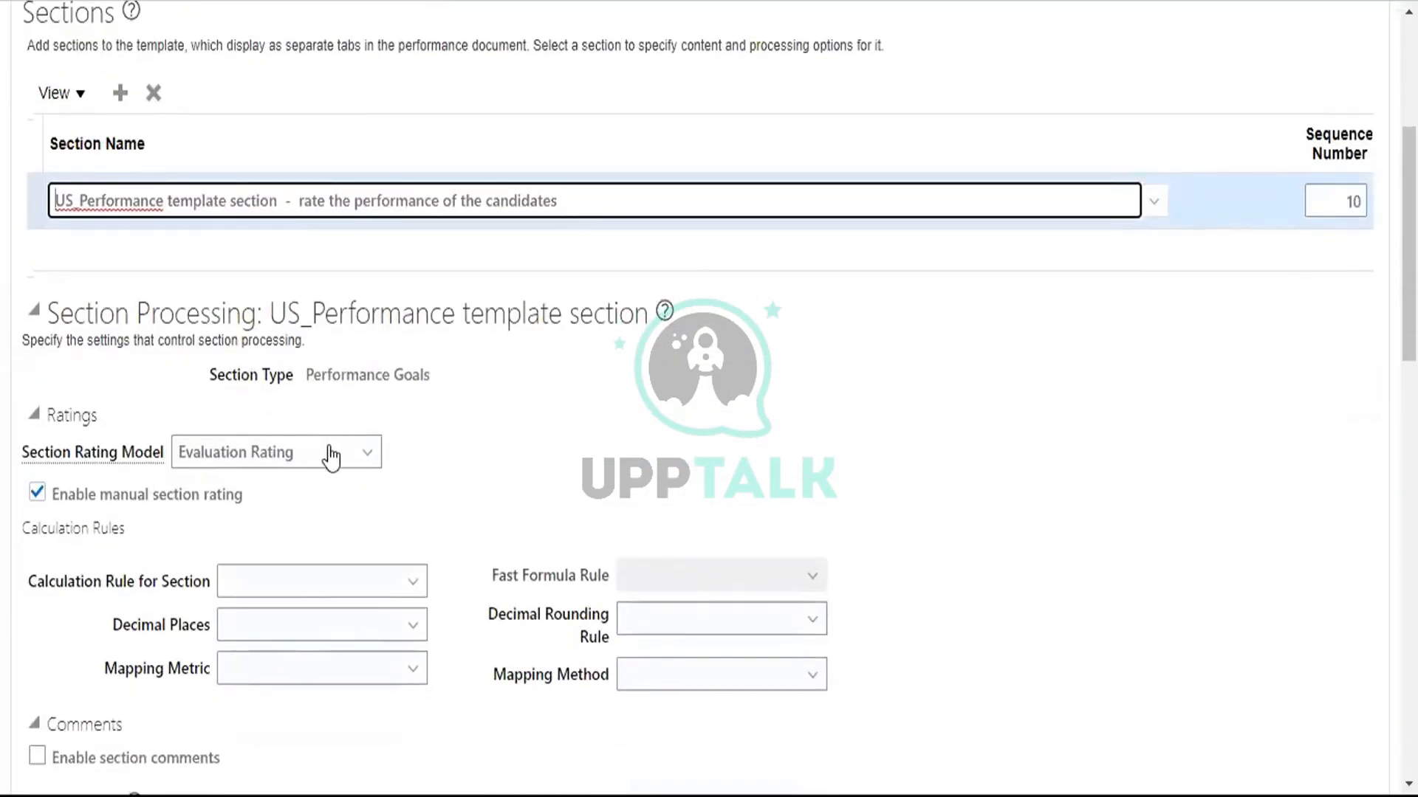
{"action": "scroll", "coordinate": [295, 524], "scroll_direction": "down", "scroll_amount": 3}
{"action": "left_click", "coordinate": [37, 519]}
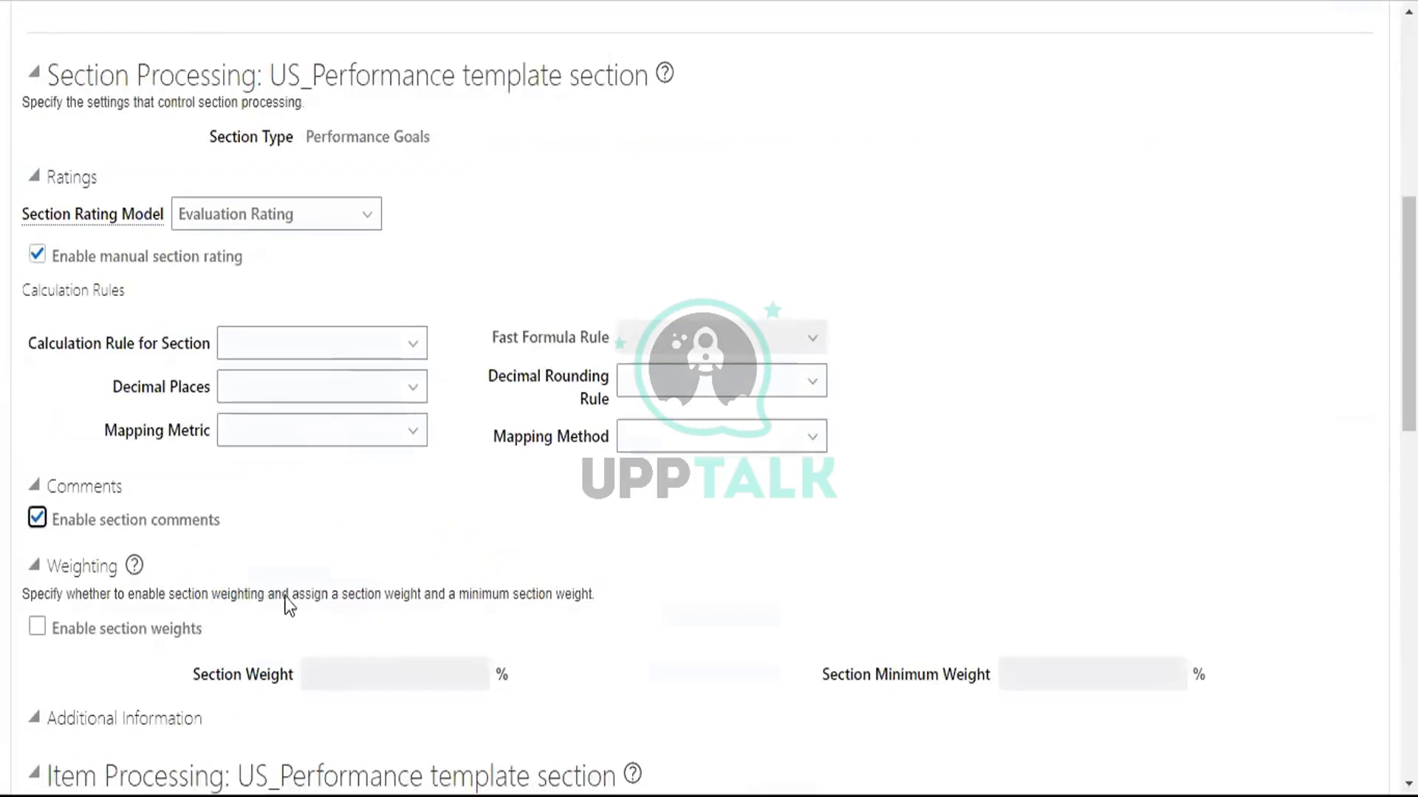
Step: Enable the Minimum Weight and Weight properties for the section's items
{"action": "scroll", "coordinate": [848, 545], "scroll_direction": "down", "scroll_amount": 3}
{"action": "scroll", "coordinate": [848, 545], "scroll_direction": "down", "scroll_amount": 1}
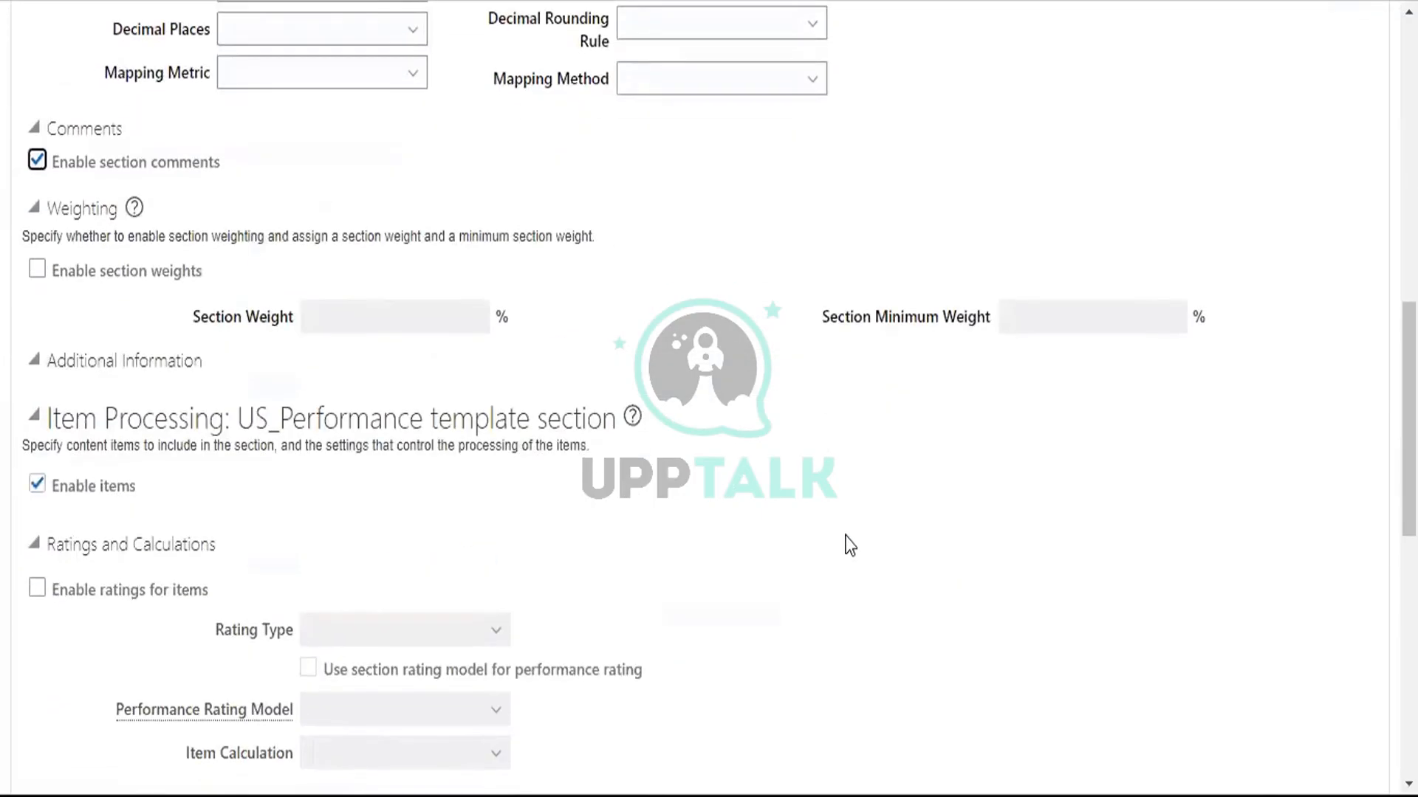
{"action": "scroll", "coordinate": [849, 545], "scroll_direction": "down", "scroll_amount": 6}
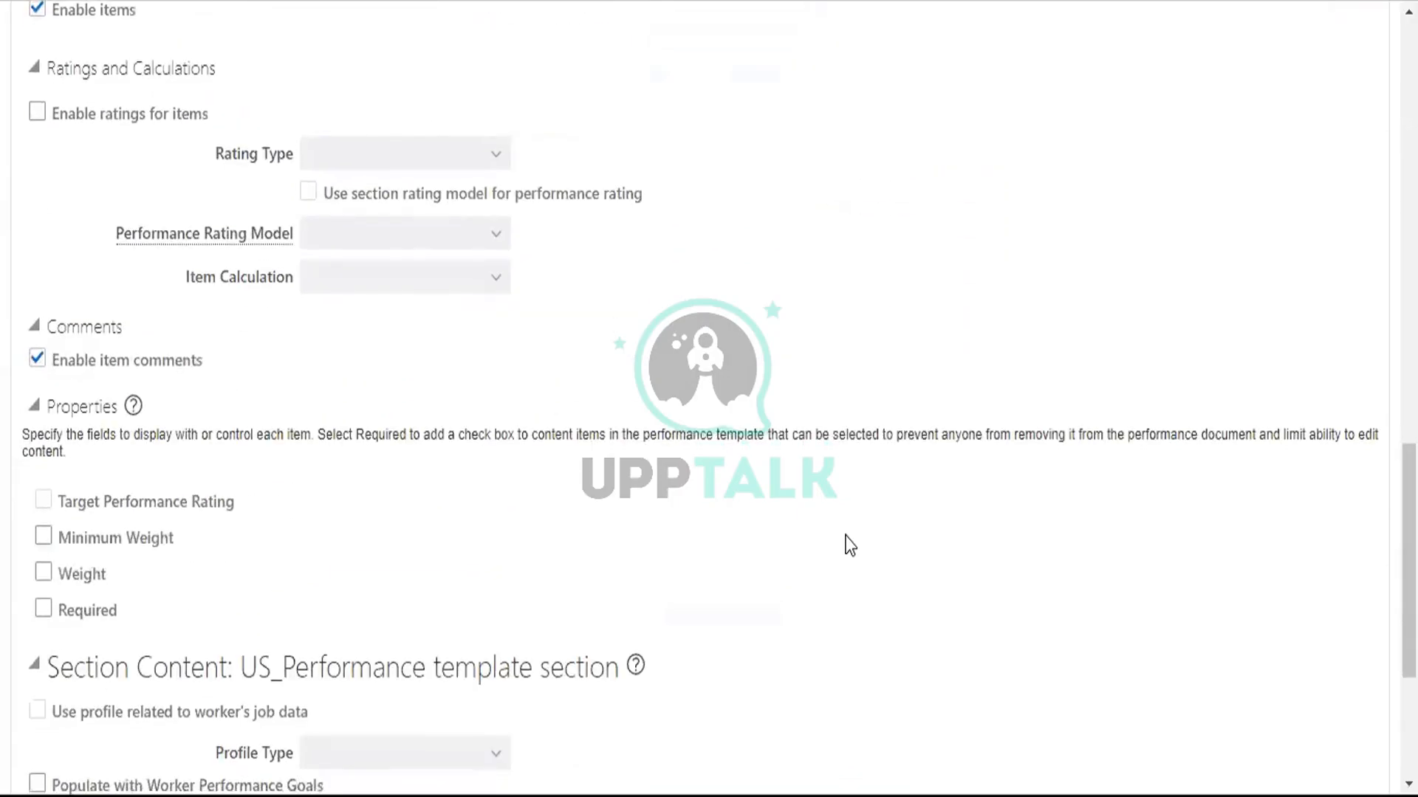
{"action": "scroll", "coordinate": [849, 545], "scroll_direction": "up", "scroll_amount": 8}
{"action": "scroll", "coordinate": [1370, 442], "scroll_direction": "up", "scroll_amount": 3}
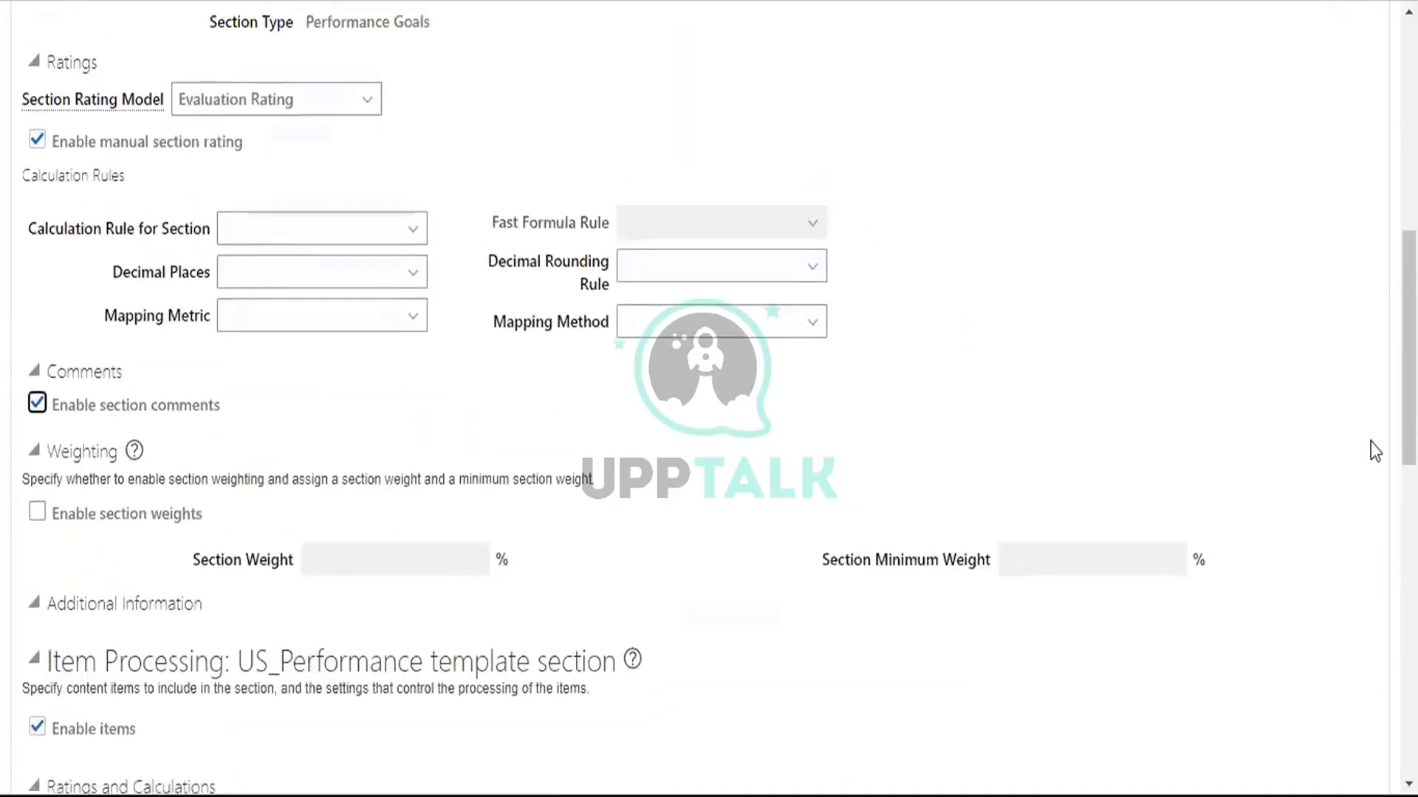
{"action": "scroll", "coordinate": [1311, 535], "scroll_direction": "down", "scroll_amount": 7}
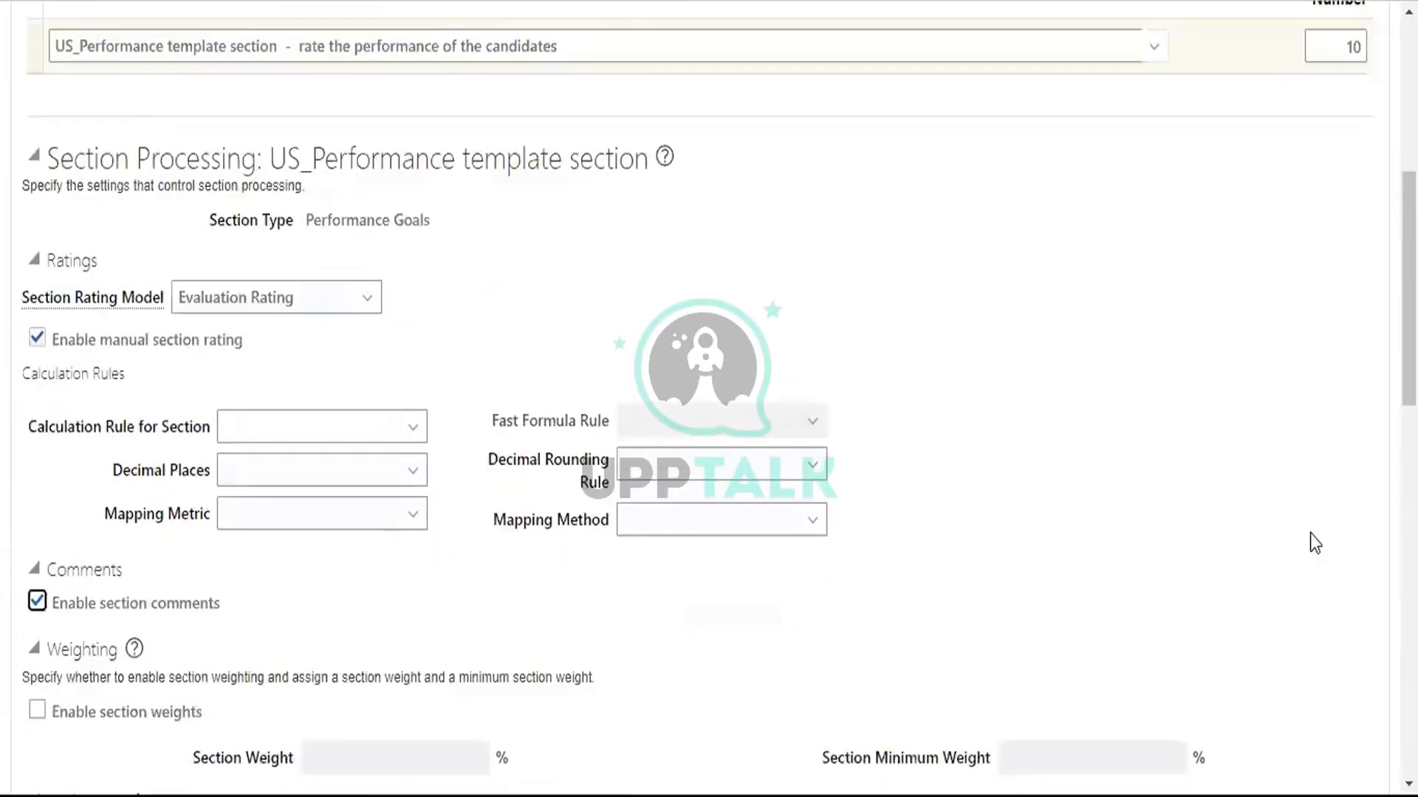
{"action": "scroll", "coordinate": [1310, 533], "scroll_direction": "down", "scroll_amount": 6}
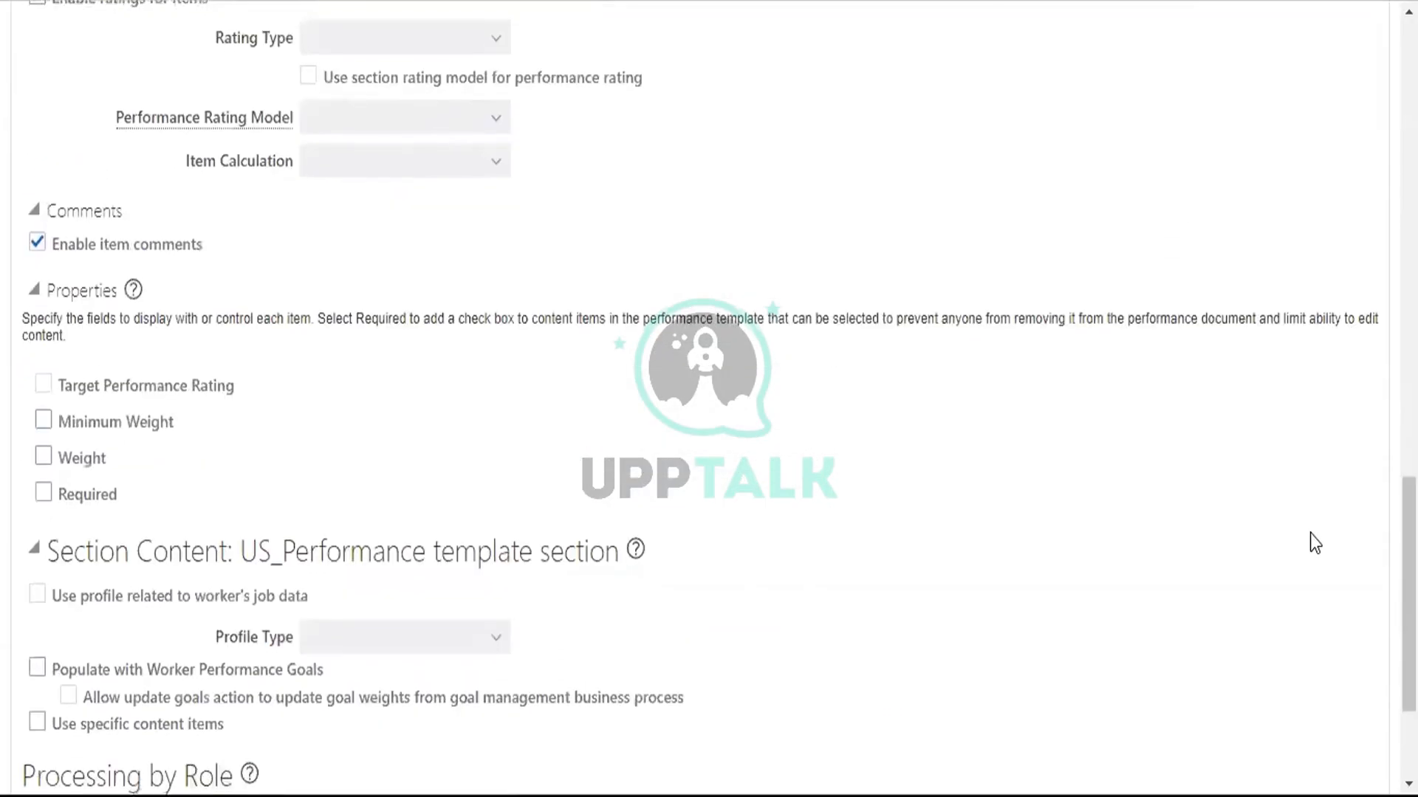
{"action": "left_click", "coordinate": [44, 453]}
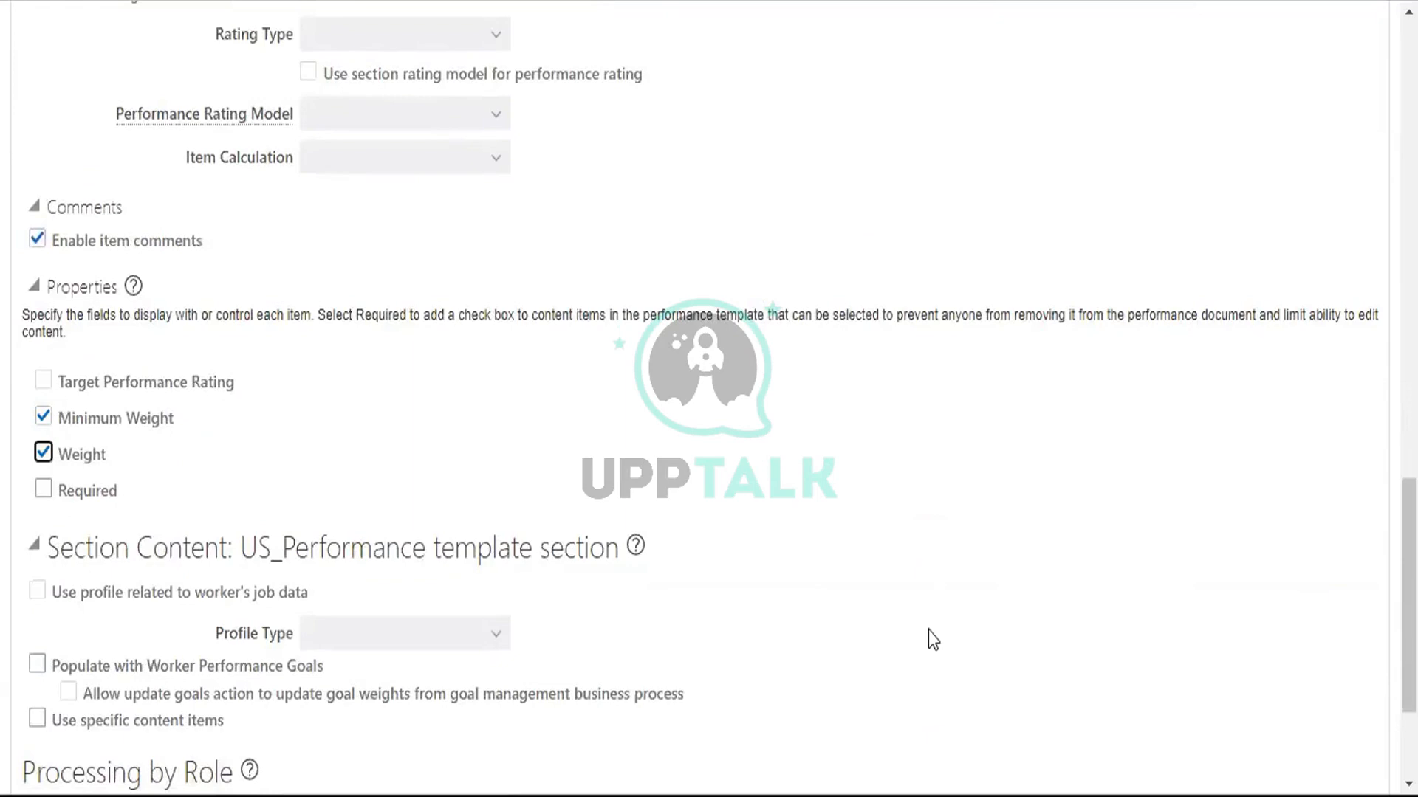
Step: Set the section content to populate with worker performance goals and use specific content items
{"action": "scroll", "coordinate": [928, 632], "scroll_direction": "down", "scroll_amount": 3}
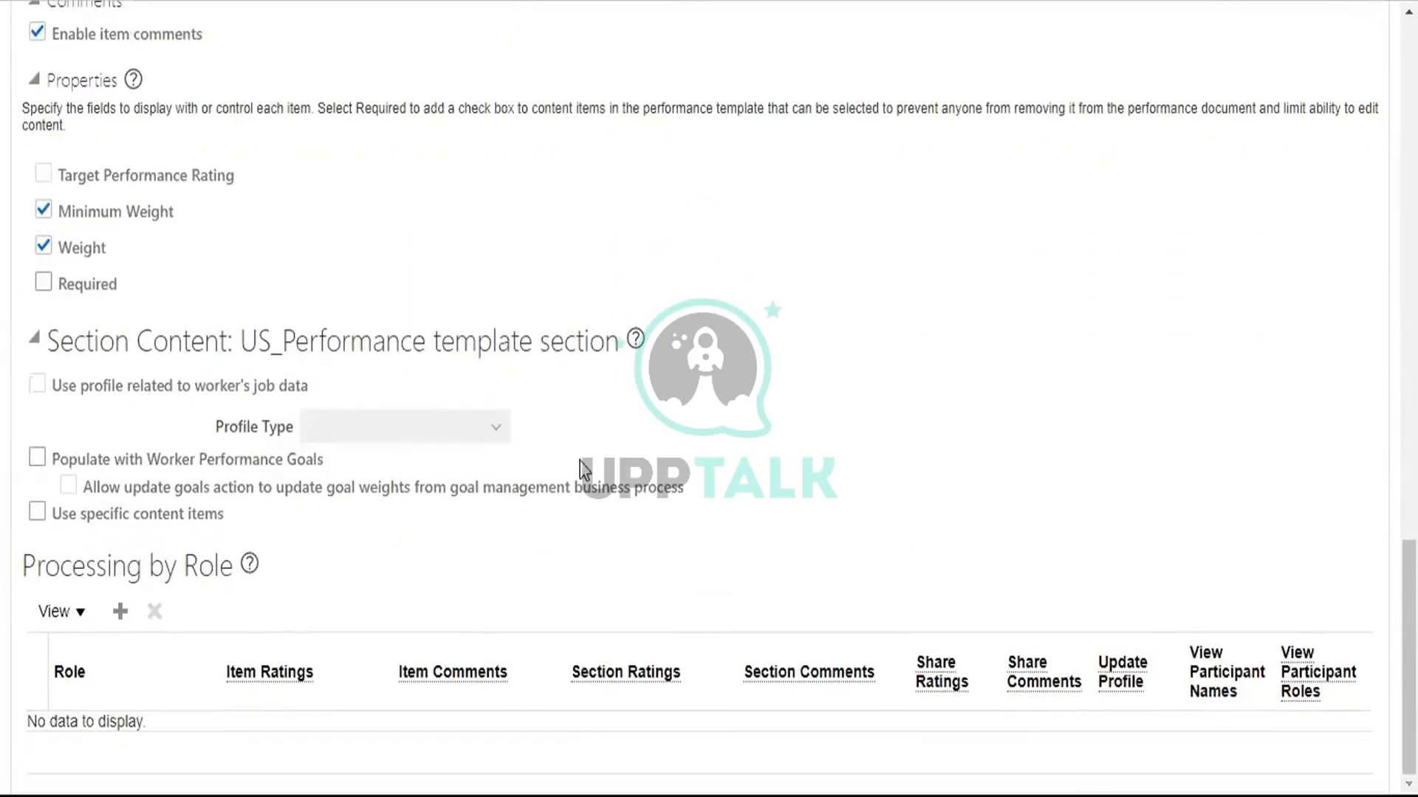
{"action": "left_click", "coordinate": [43, 462]}
{"action": "left_click", "coordinate": [37, 512]}
Step: Try to move on to the performance template's content settings
{"action": "scroll", "coordinate": [1039, 490], "scroll_direction": "up", "scroll_amount": 15}
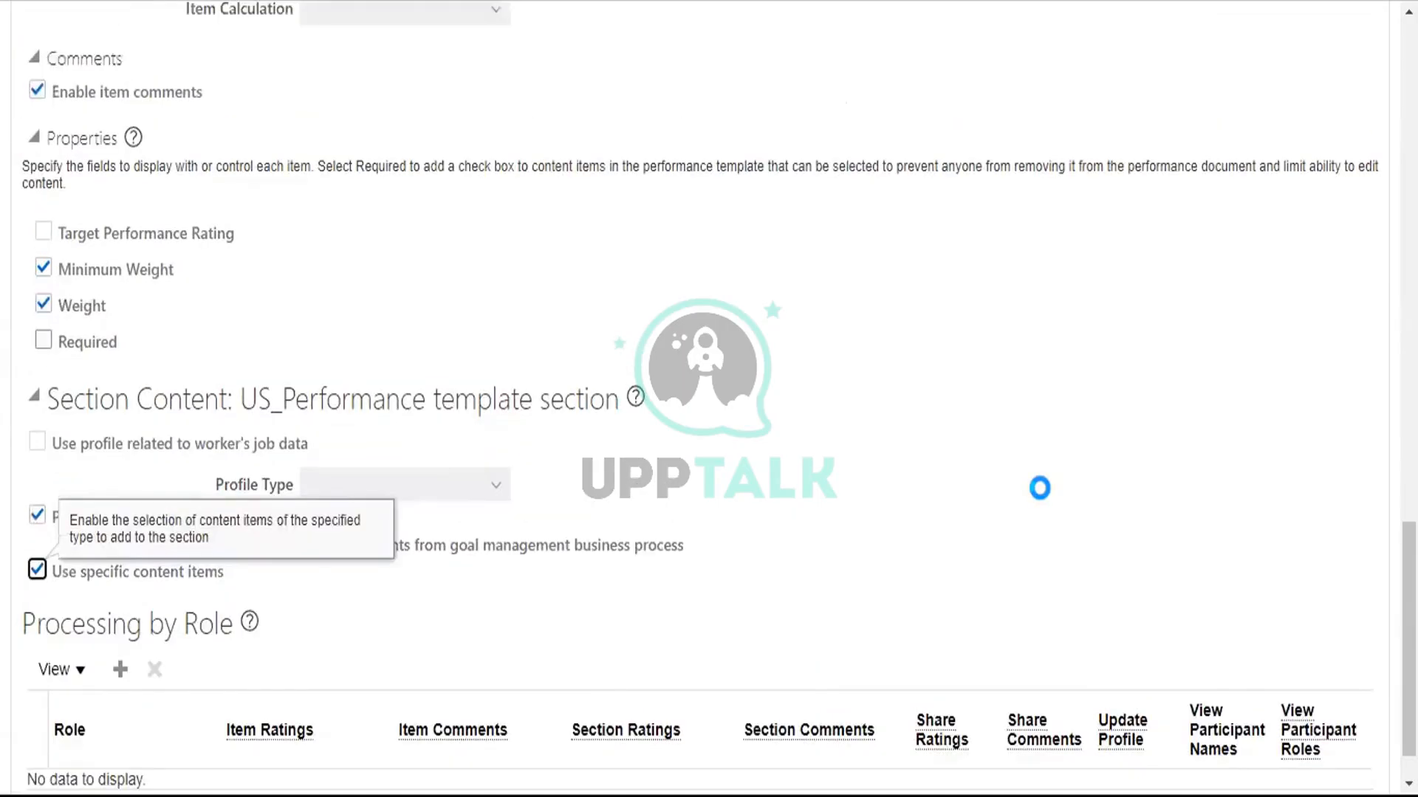
{"action": "scroll", "coordinate": [1039, 490], "scroll_direction": "up", "scroll_amount": 6}
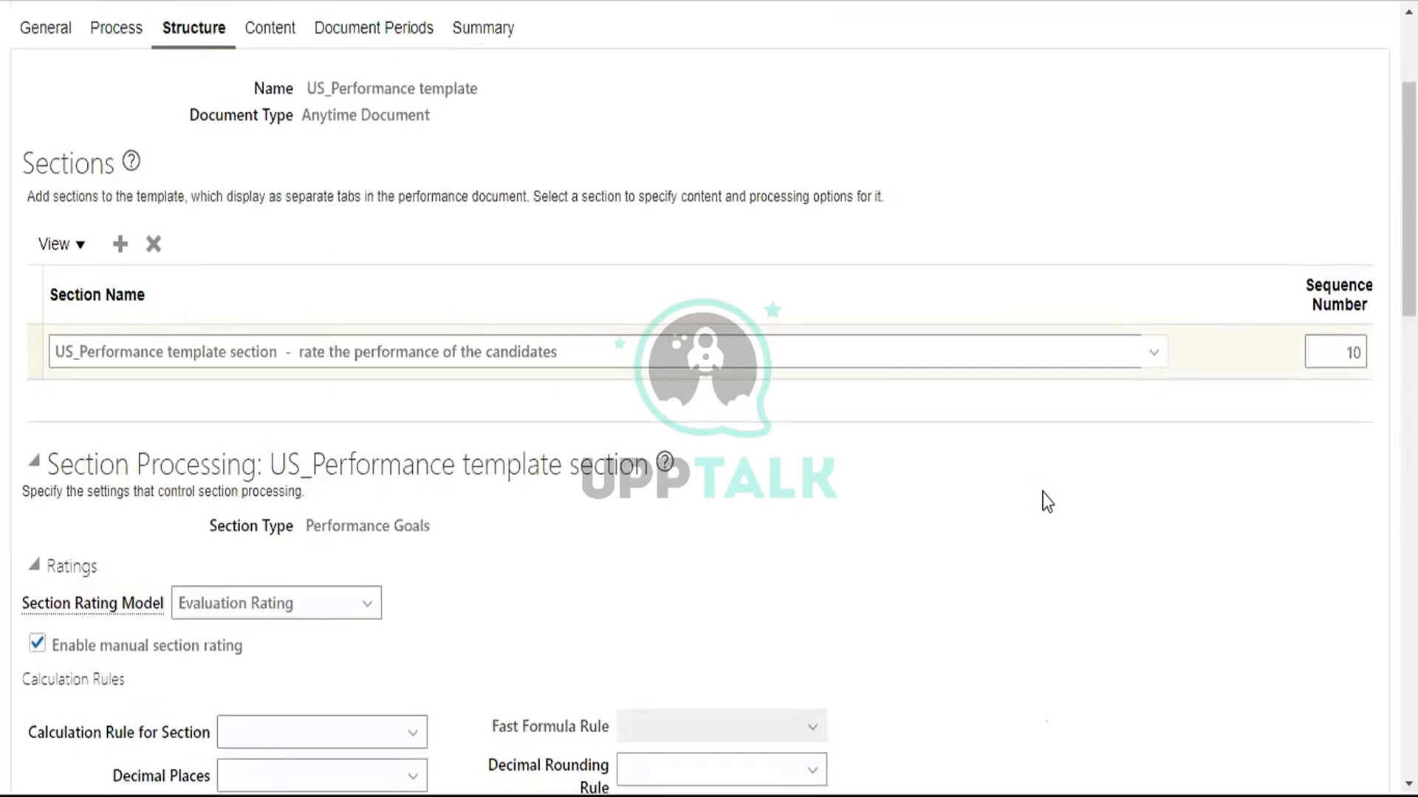
{"action": "scroll", "coordinate": [1051, 482], "scroll_direction": "up", "scroll_amount": 3}
{"action": "left_click", "coordinate": [273, 233]}
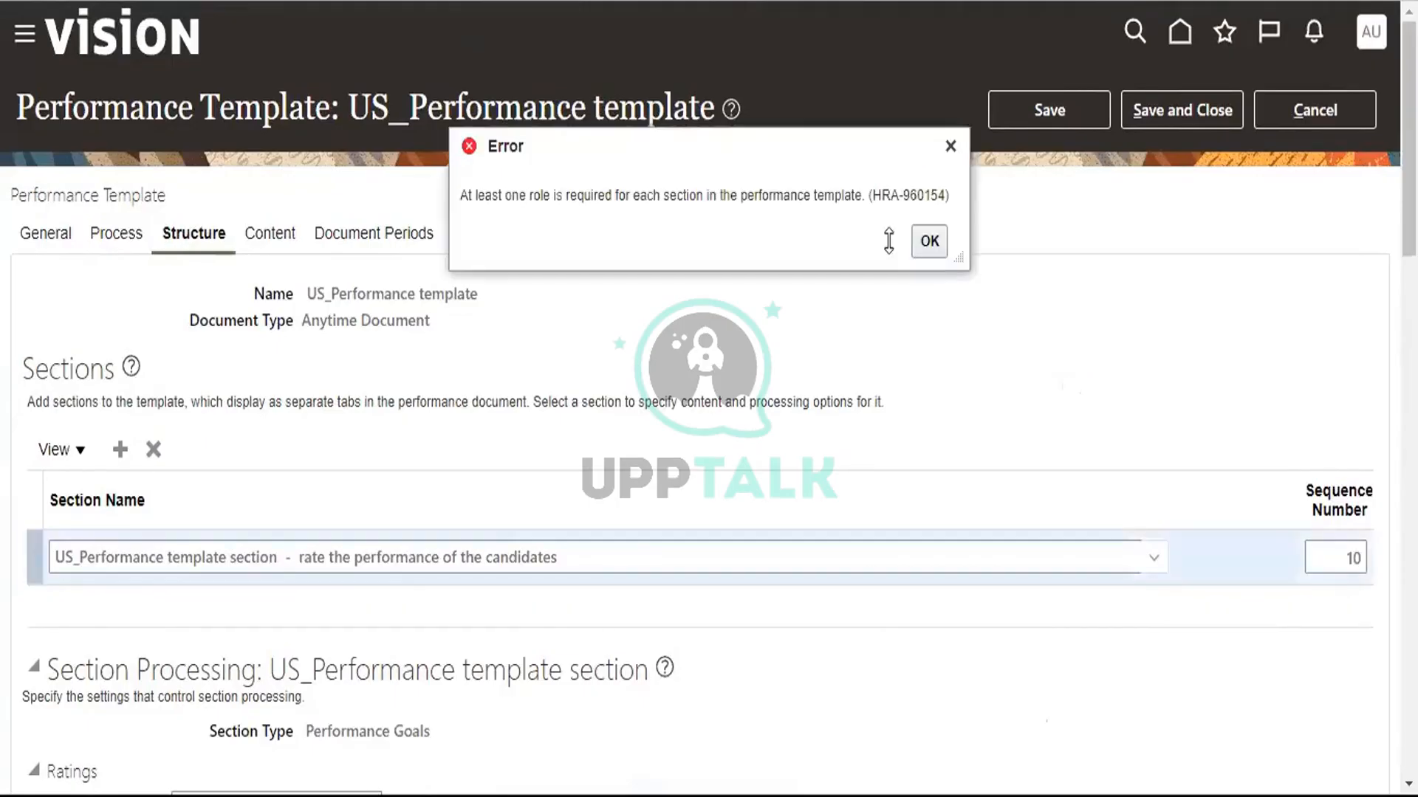
{"action": "key", "text": "Return"}
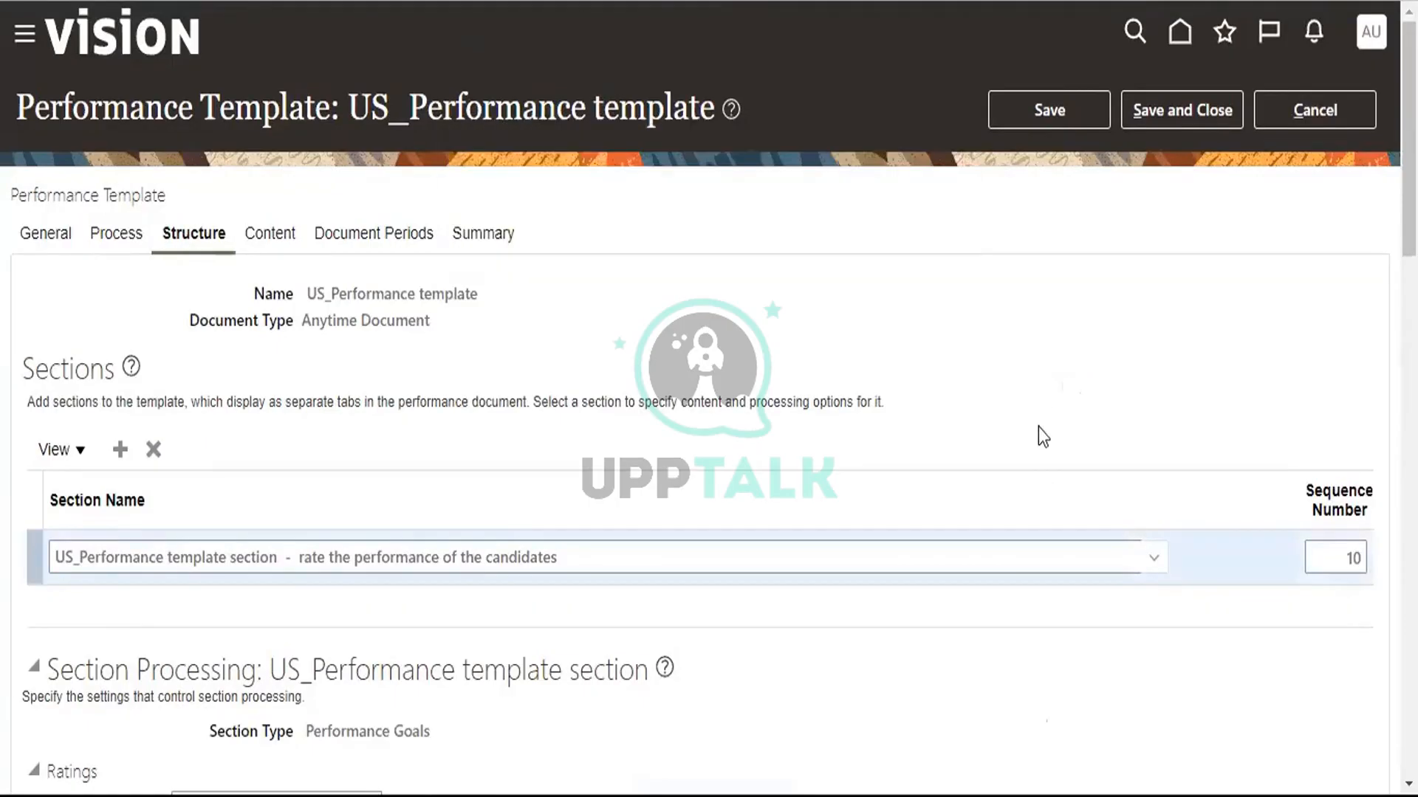
Step: Add a row for the Worker role to the section's processing by role
{"action": "scroll", "coordinate": [1038, 428], "scroll_direction": "down", "scroll_amount": 15}
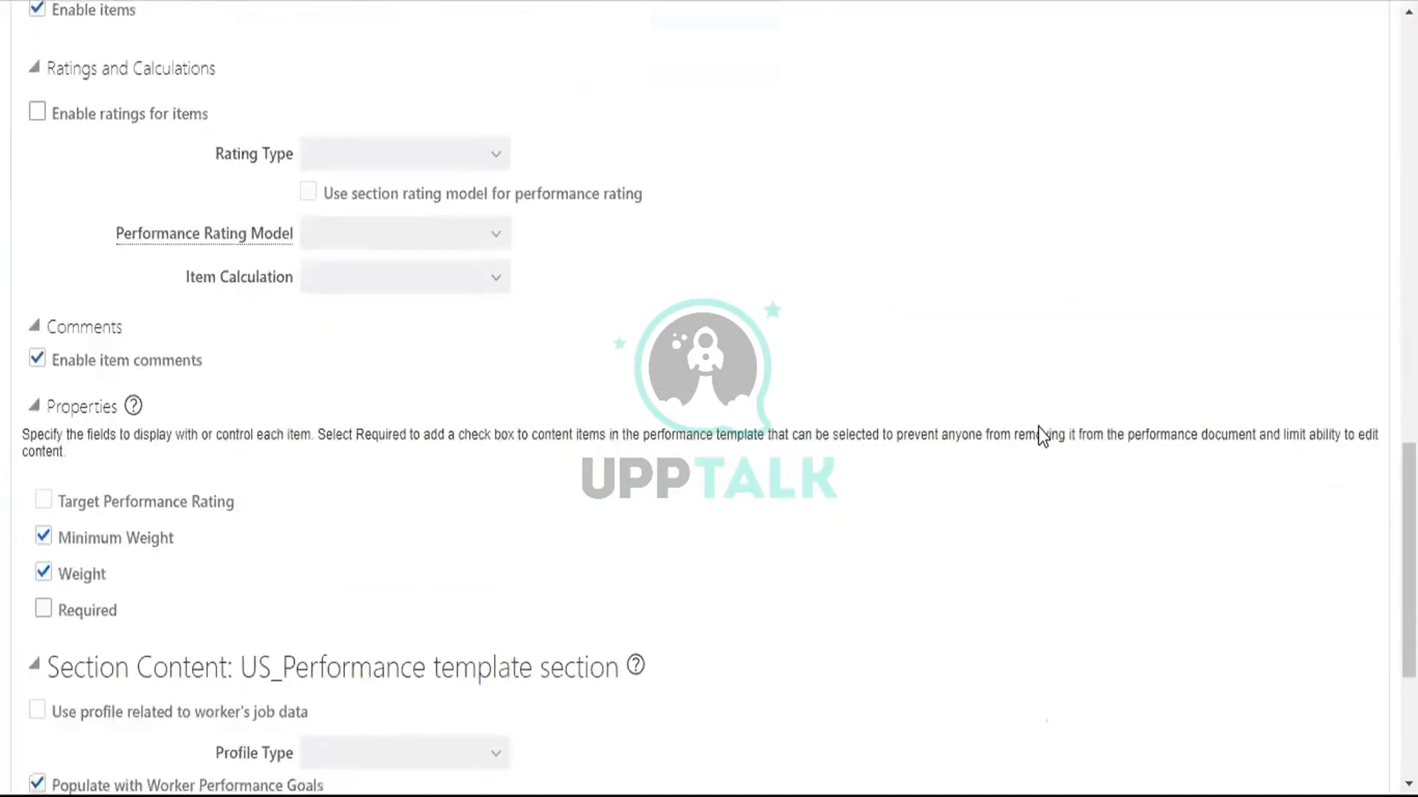
{"action": "scroll", "coordinate": [1038, 426], "scroll_direction": "down", "scroll_amount": 5}
{"action": "left_click", "coordinate": [121, 612]}
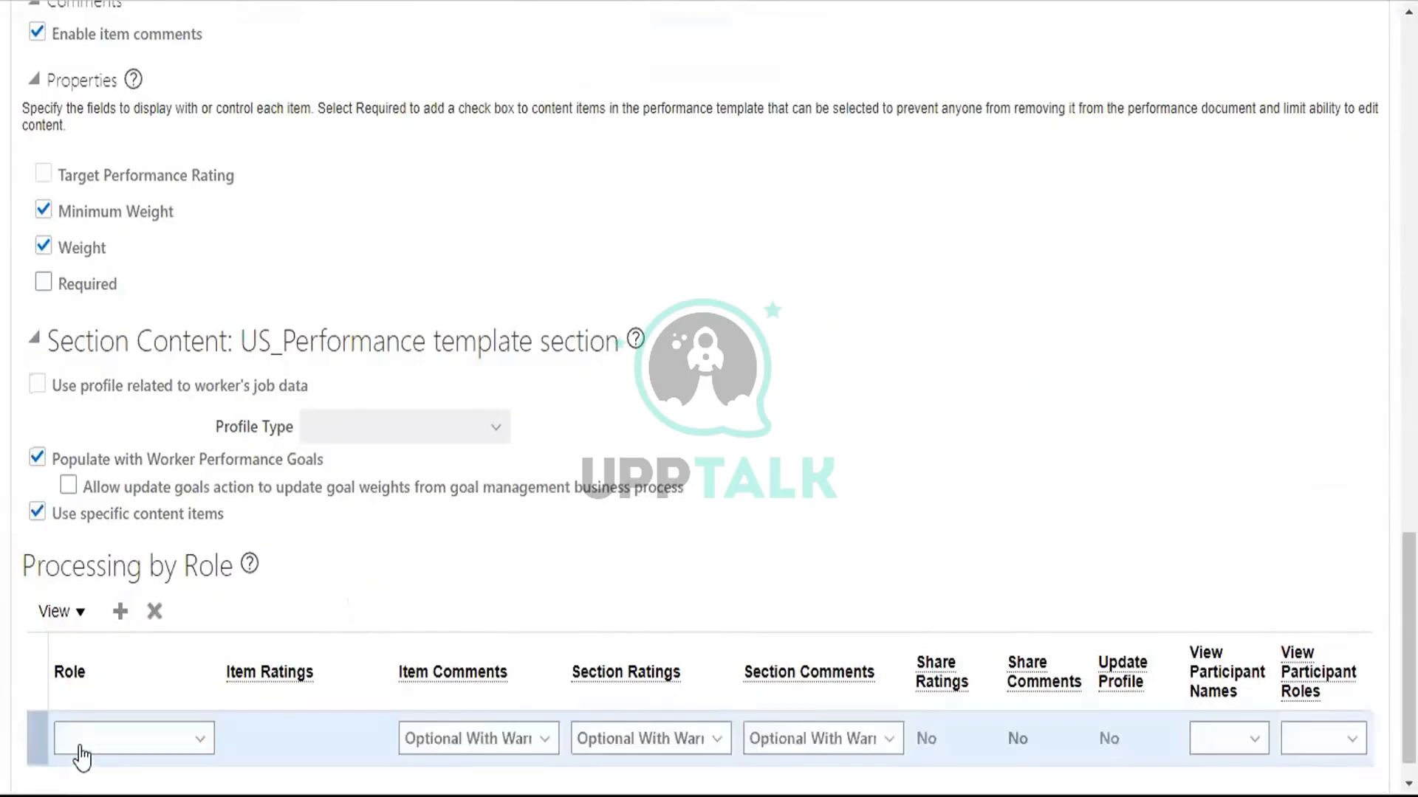
{"action": "left_click", "coordinate": [81, 753]}
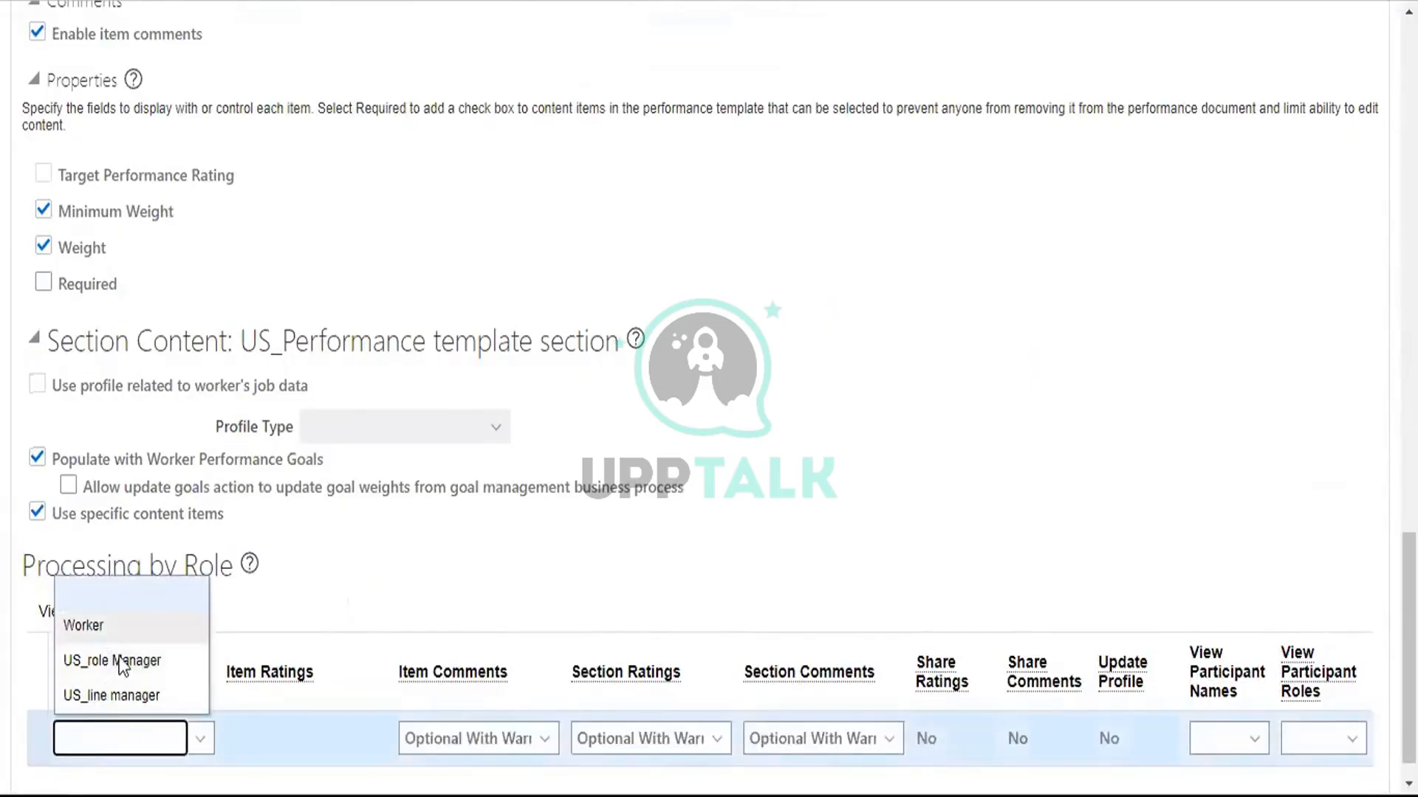
{"action": "left_click", "coordinate": [114, 628]}
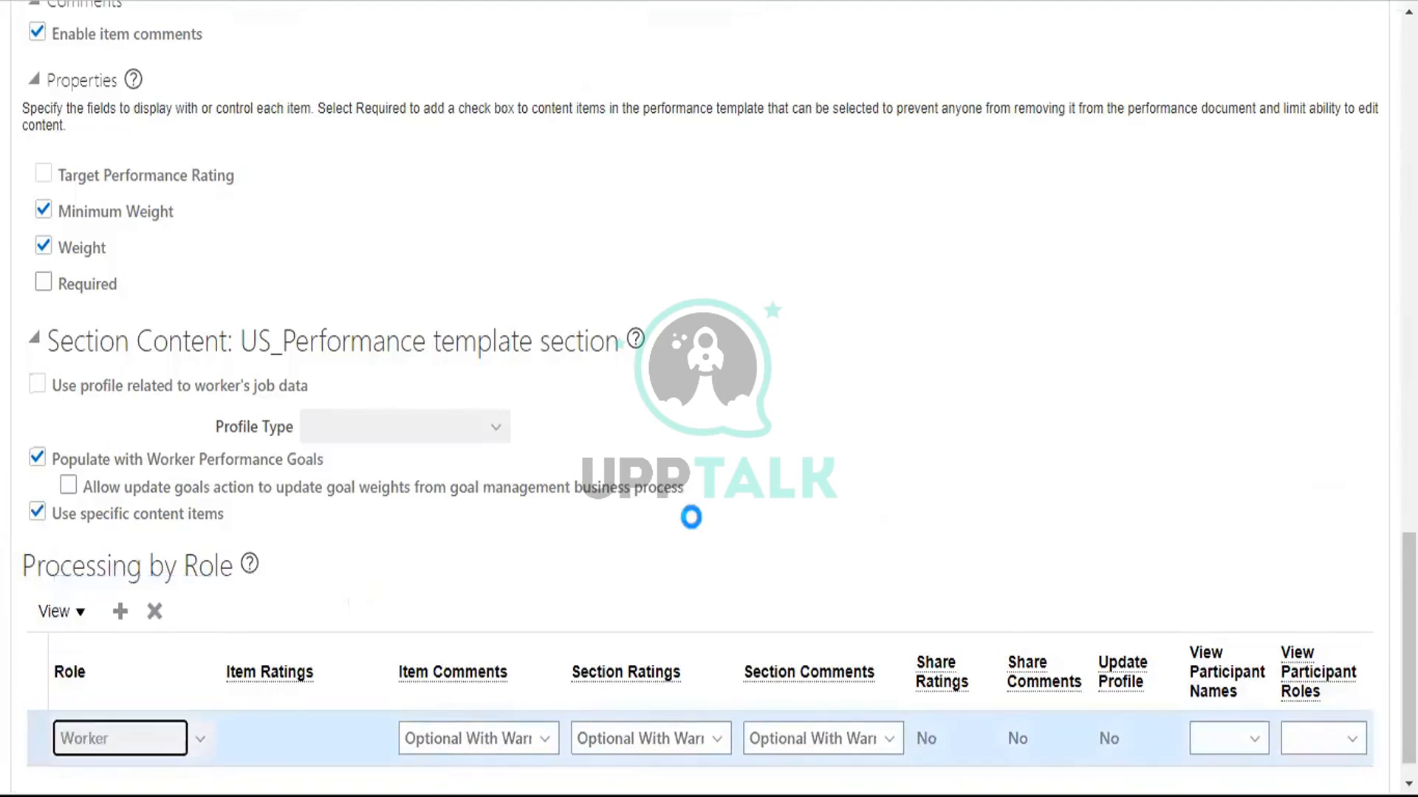
Step: Review the Worker role's choices for item comments, section ratings and section comments, keeping Optional With Warning
{"action": "left_click", "coordinate": [517, 761]}
{"action": "left_click", "coordinate": [486, 719]}
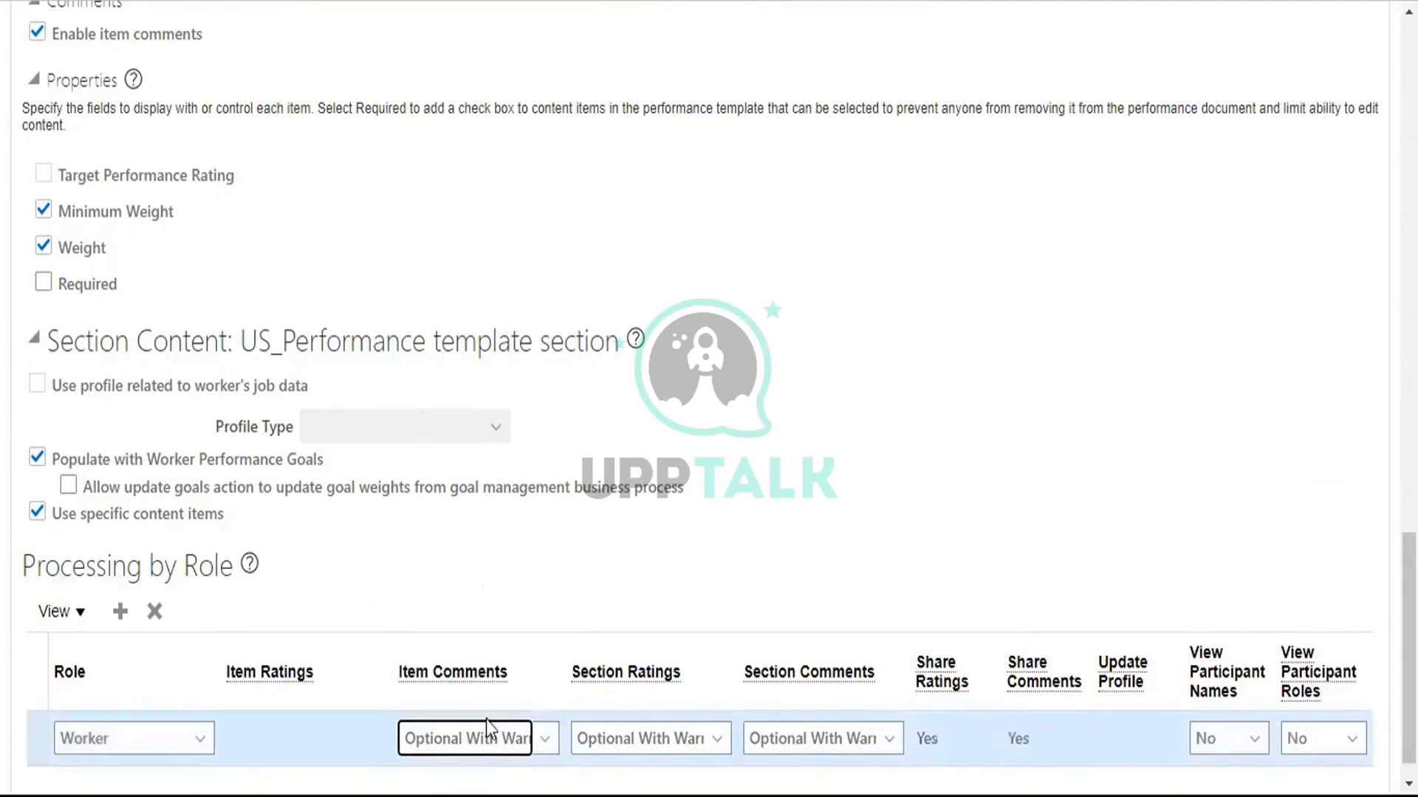
{"action": "left_click", "coordinate": [482, 742]}
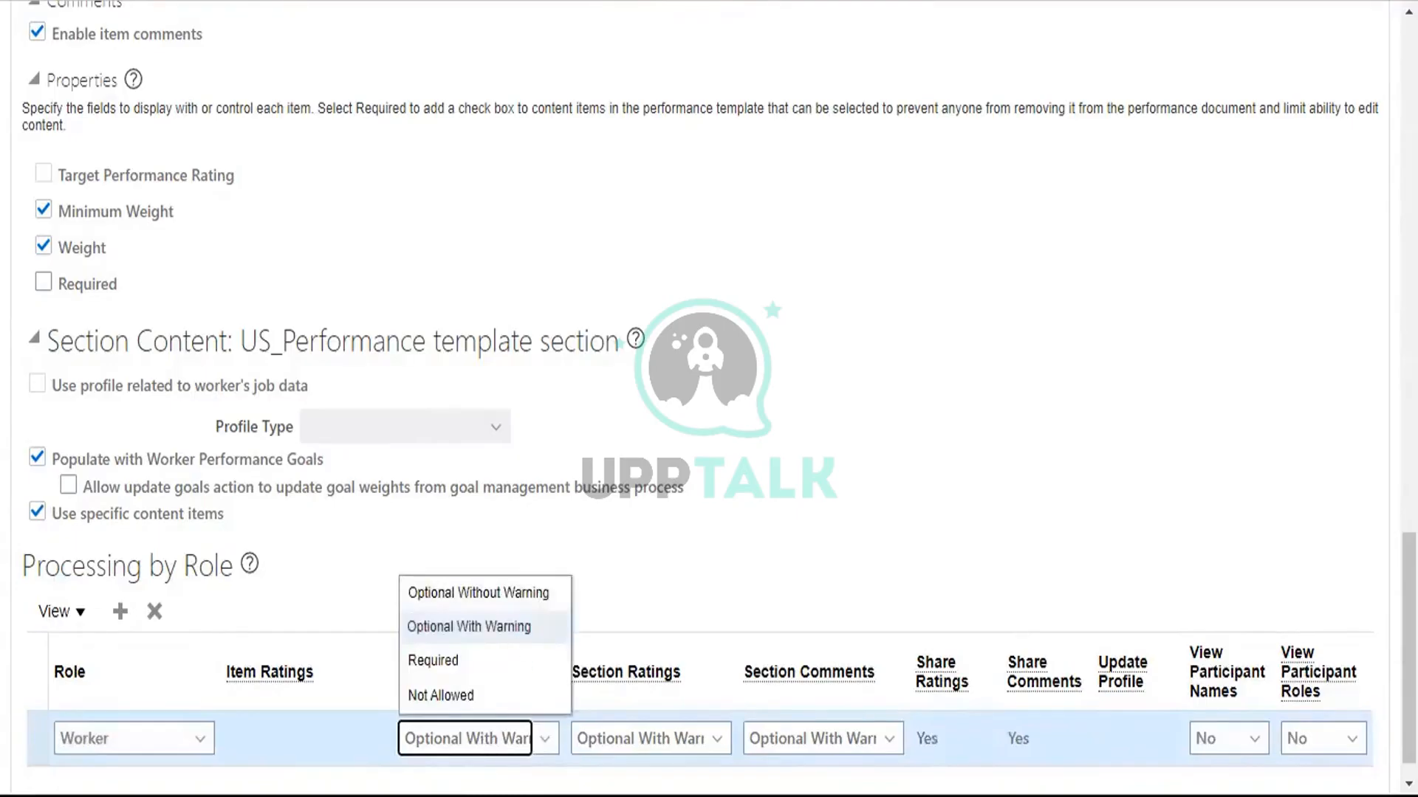
{"action": "left_click", "coordinate": [469, 626]}
{"action": "left_click", "coordinate": [649, 741]}
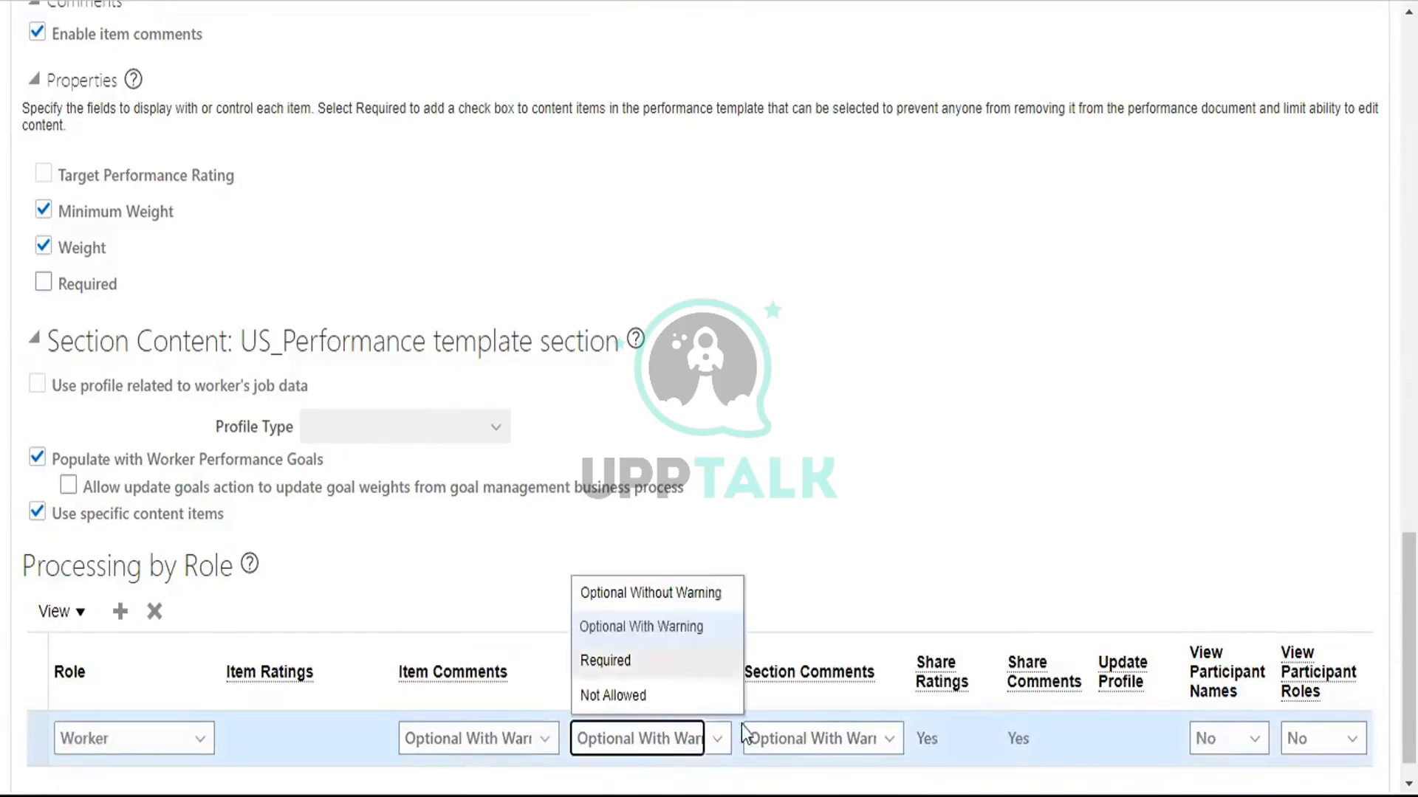
{"action": "left_click", "coordinate": [805, 760]}
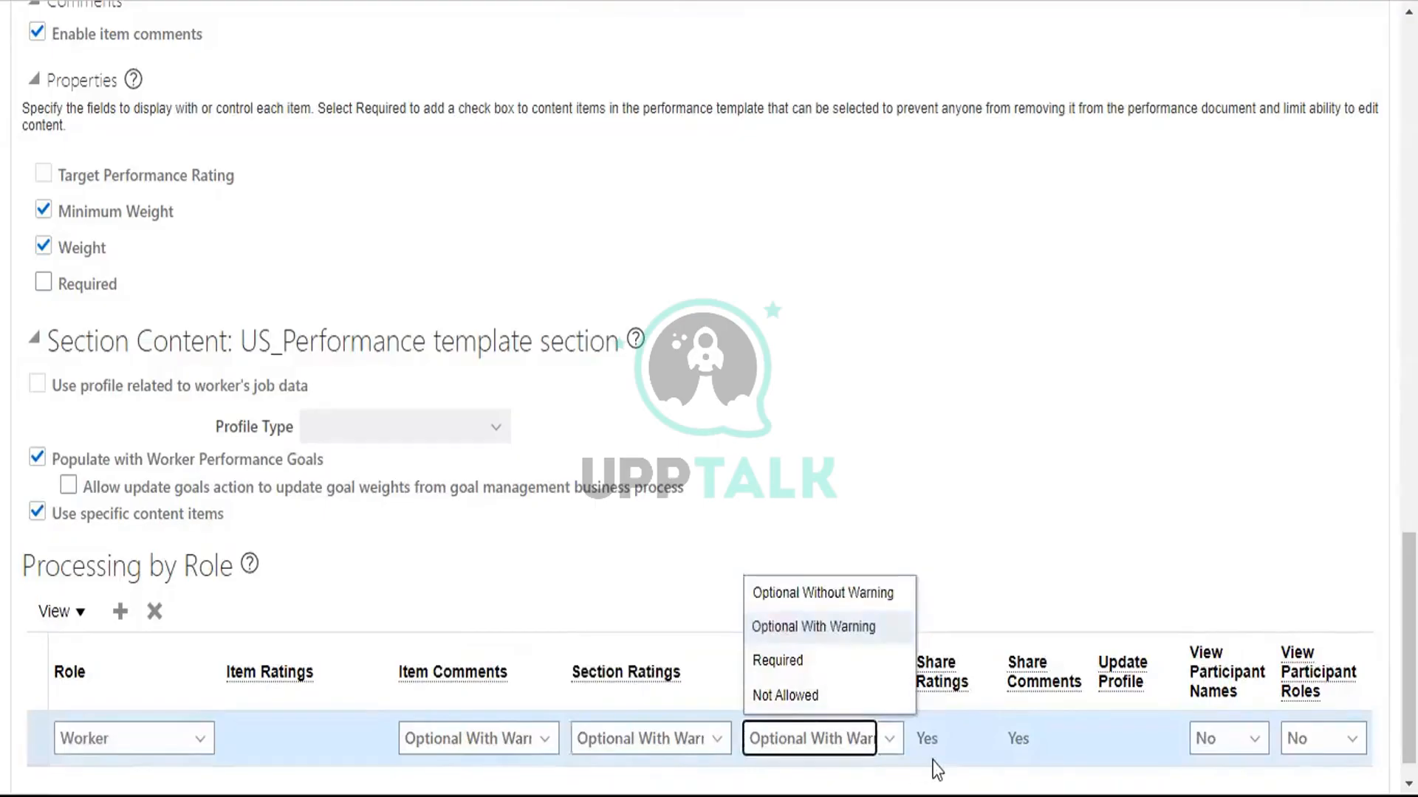
Step: Open the content settings of the performance template
{"action": "scroll", "coordinate": [974, 507], "scroll_direction": "up", "scroll_amount": 15}
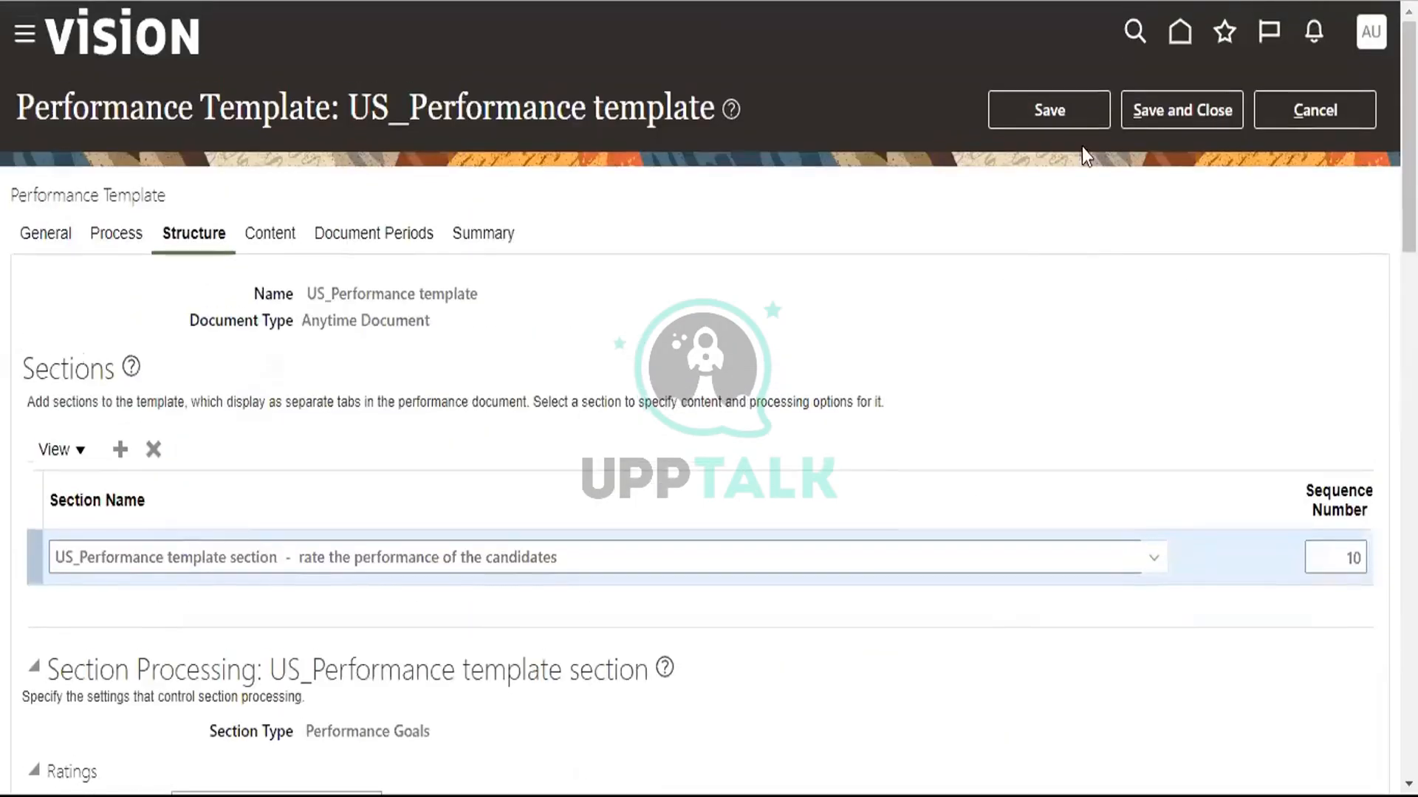
{"action": "left_click", "coordinate": [265, 242]}
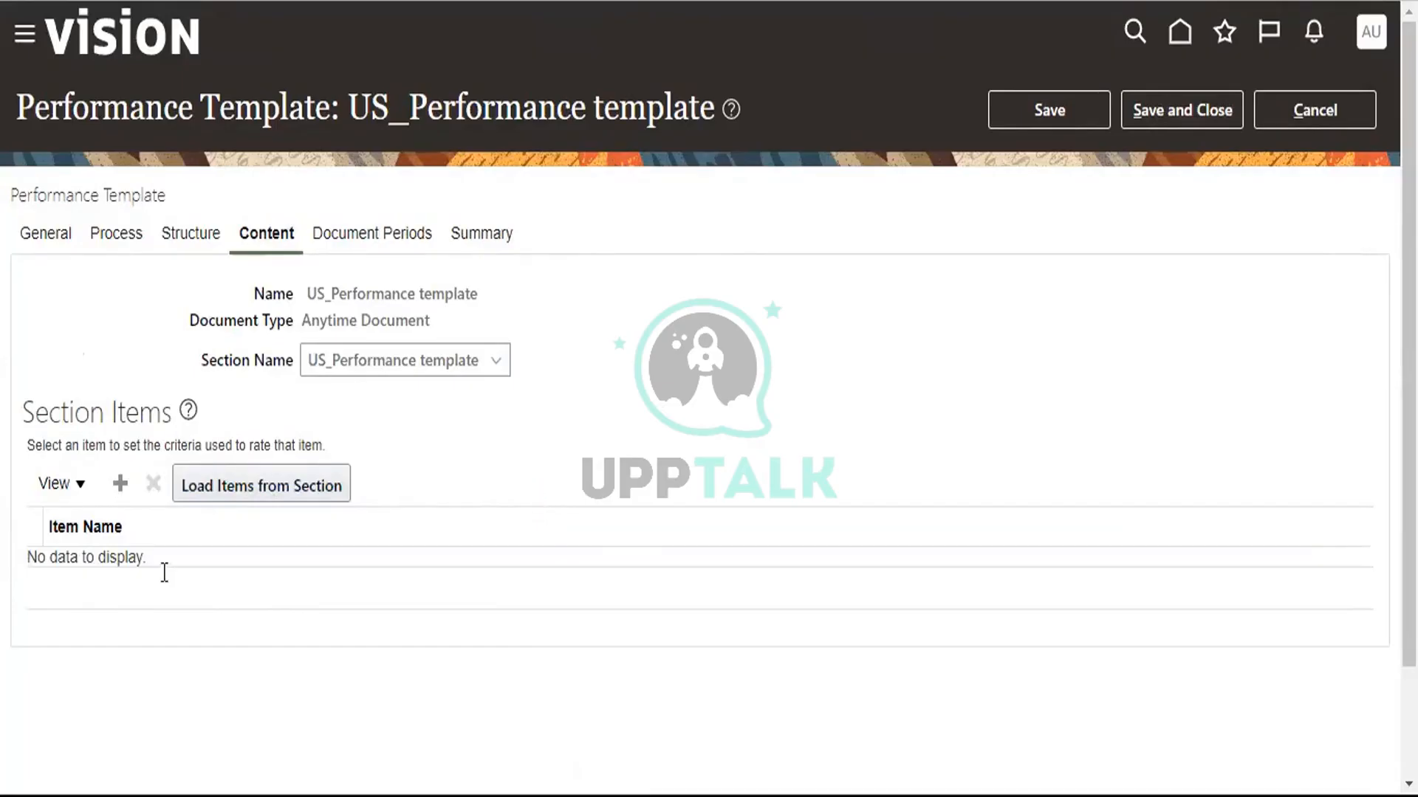
Step: Try to find a content item for the new section item by searching for US%, and delete the empty item row
{"action": "left_click", "coordinate": [1228, 583]}
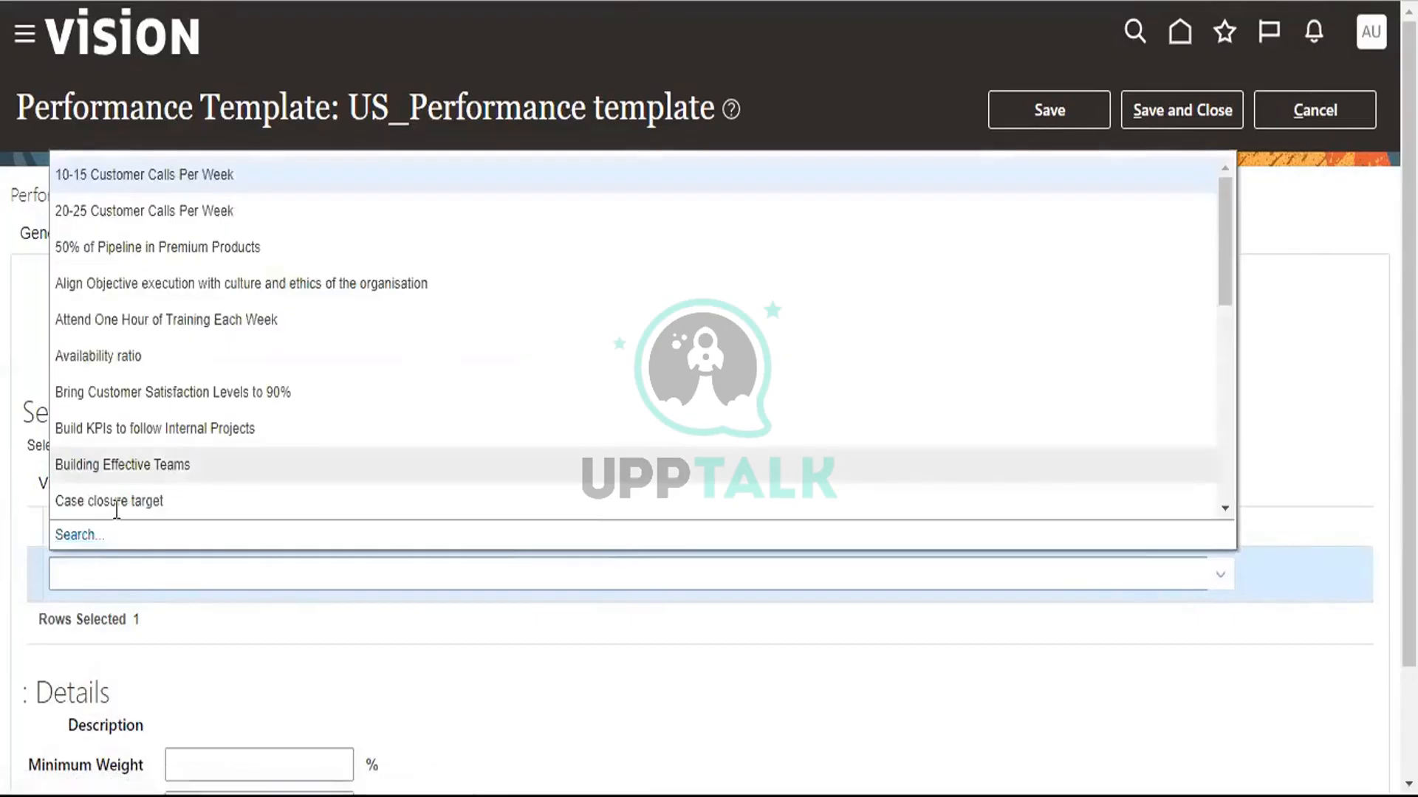
{"action": "left_click", "coordinate": [94, 534]}
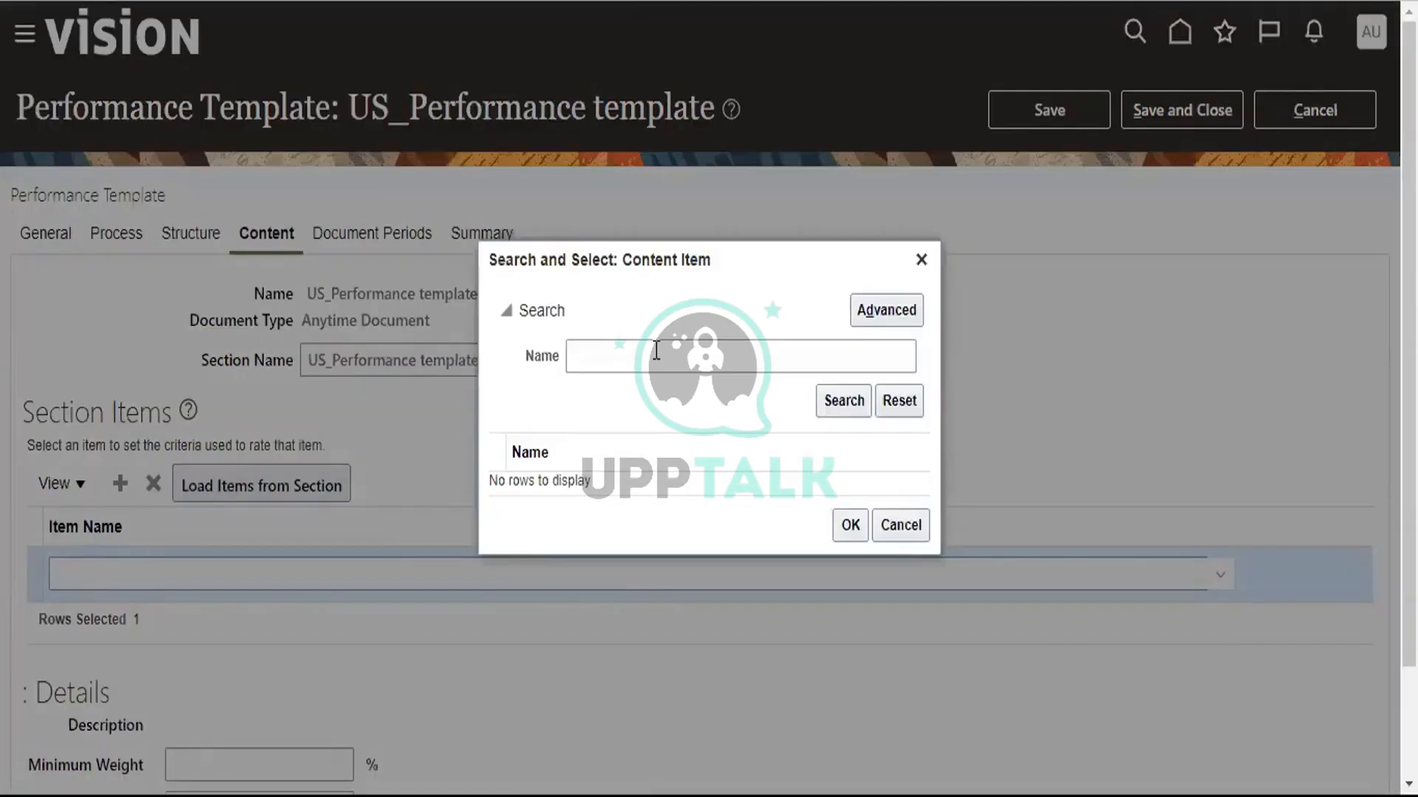
{"action": "left_click", "coordinate": [655, 351]}
{"action": "type", "text": "US%"}
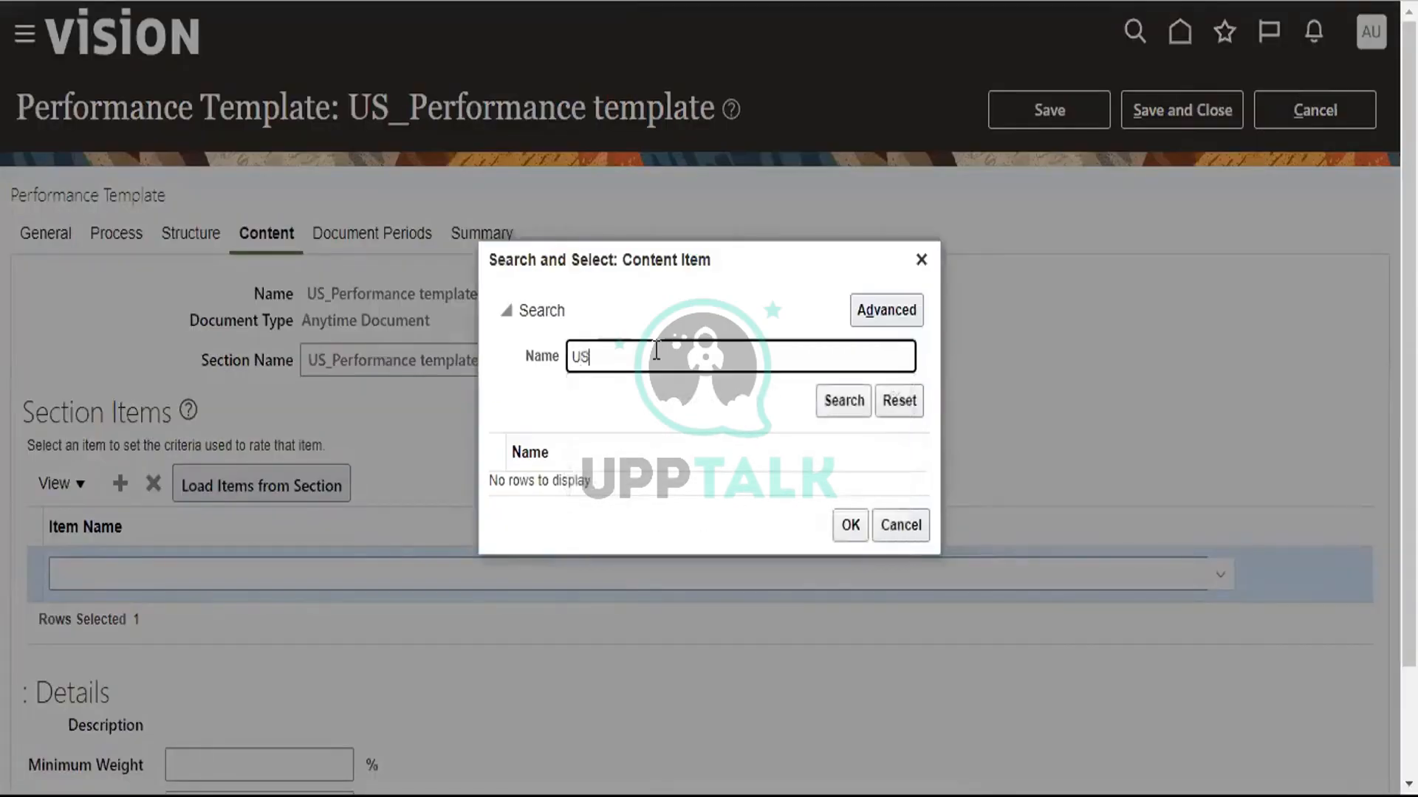
{"action": "left_click", "coordinate": [847, 404]}
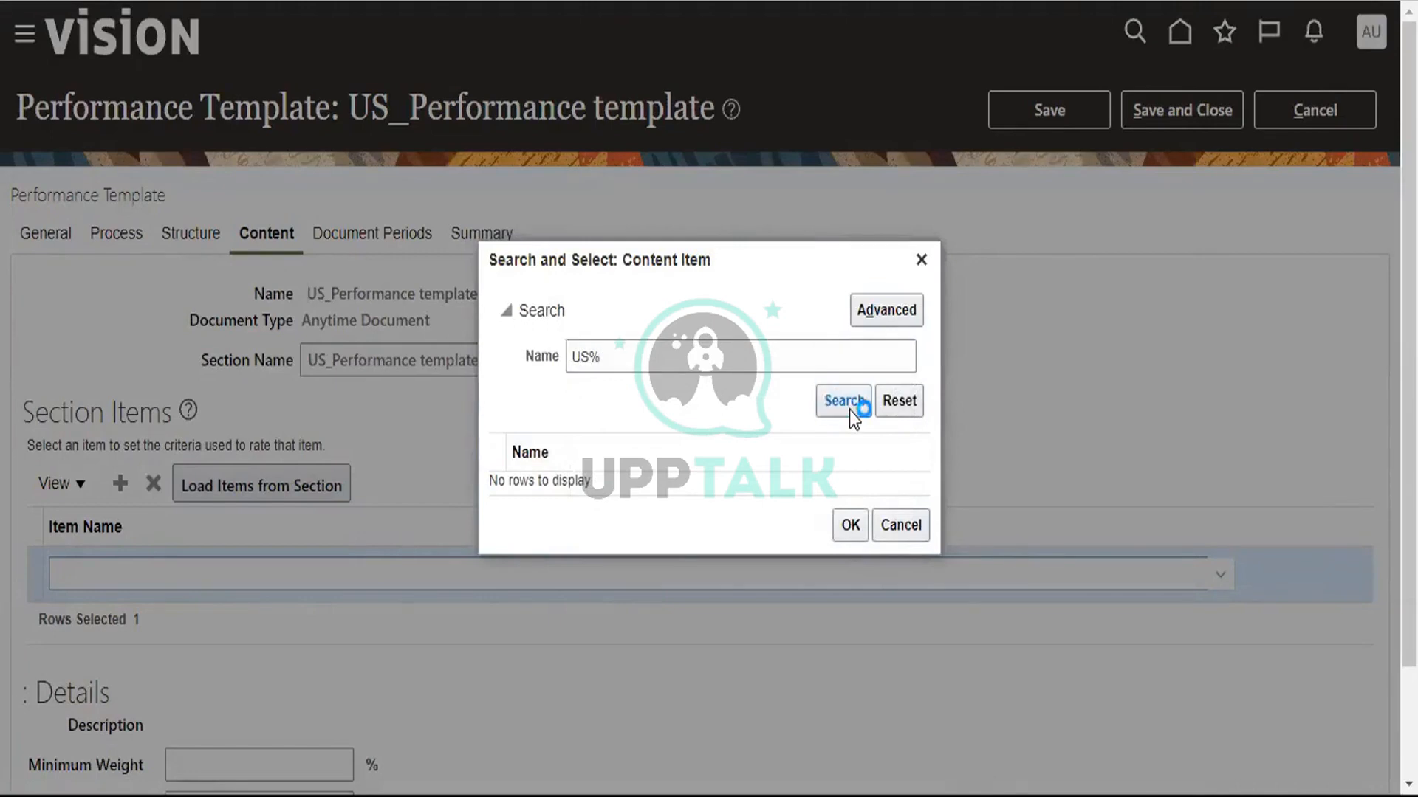
{"action": "left_click", "coordinate": [922, 261]}
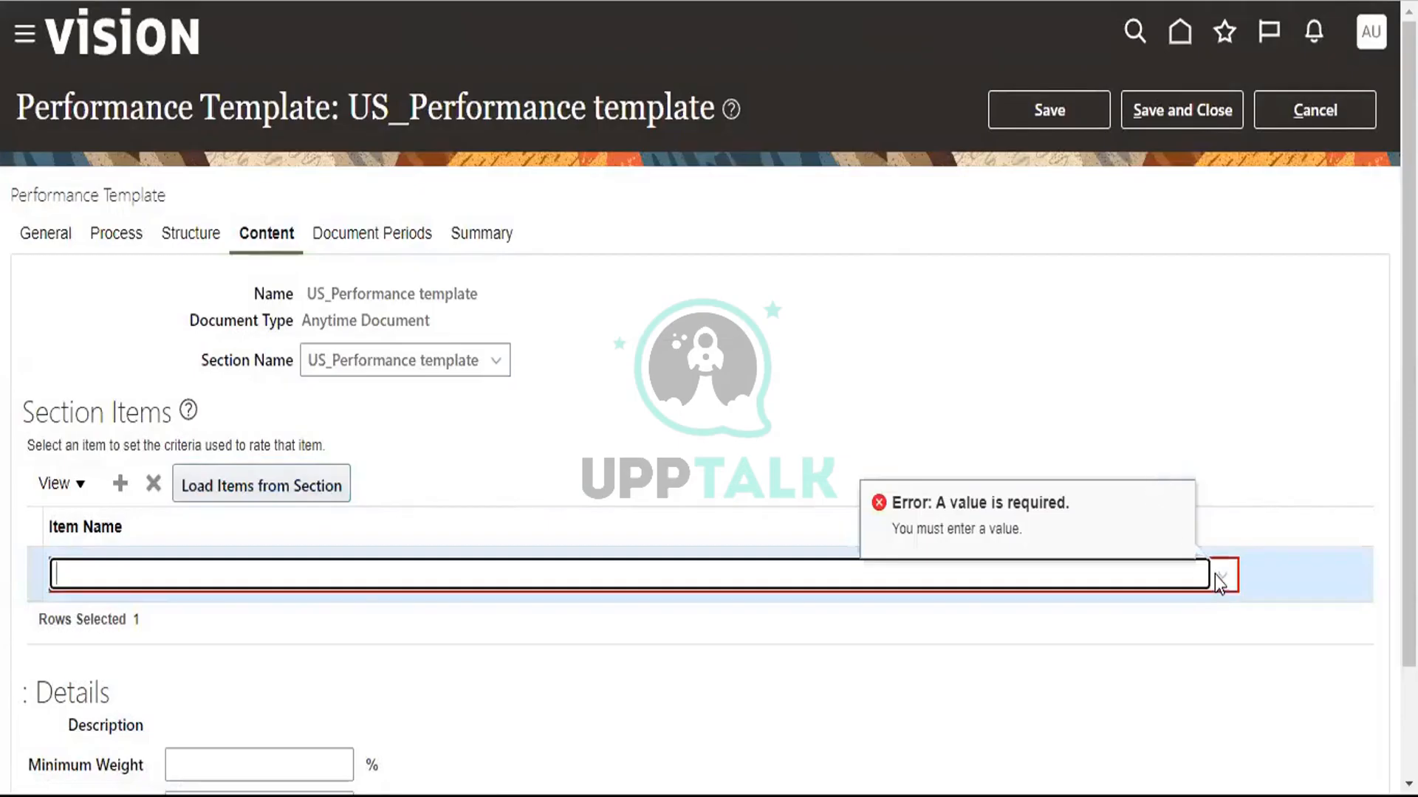
{"action": "left_click", "coordinate": [153, 485]}
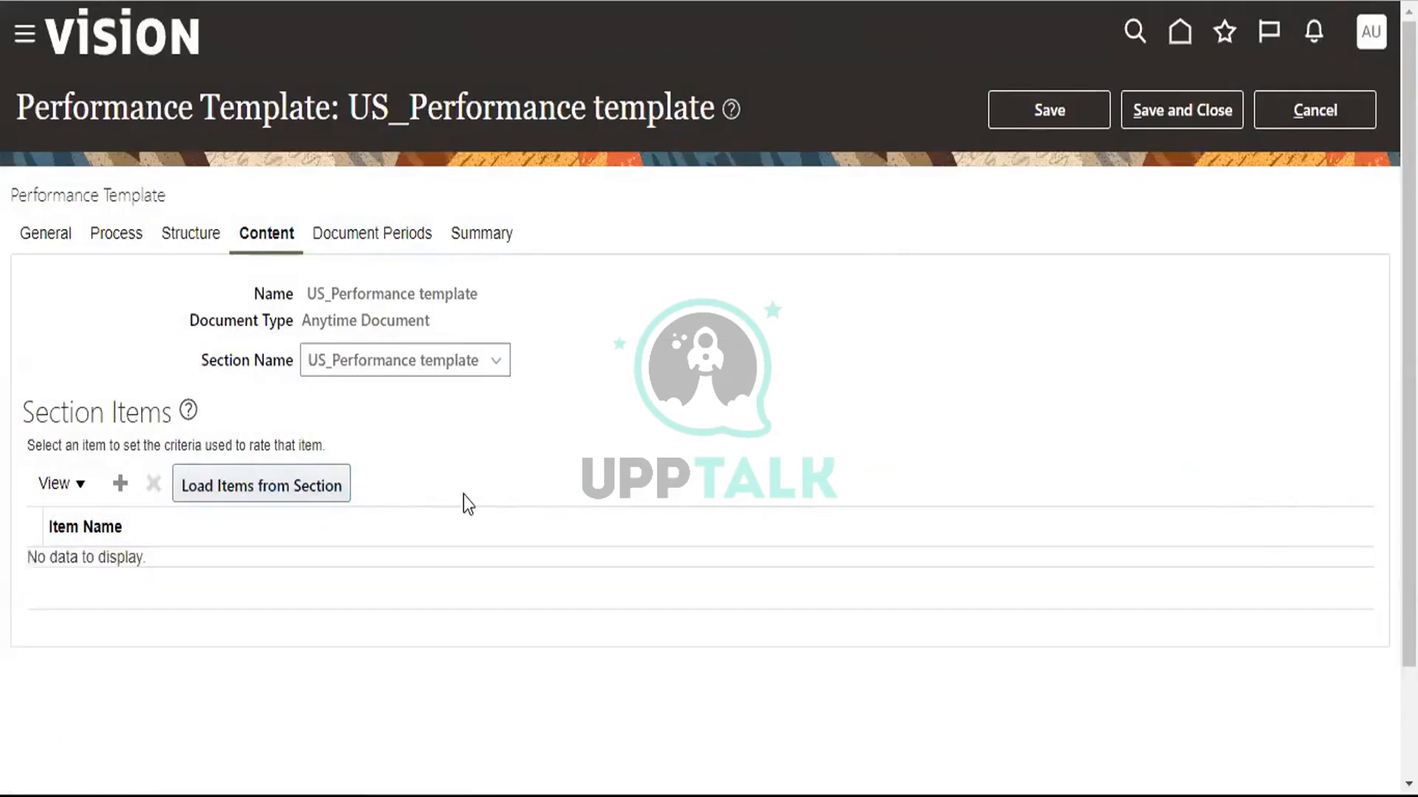
Step: Try to load the section's items into the template's content
{"action": "left_click", "coordinate": [320, 485]}
{"action": "left_click", "coordinate": [316, 489]}
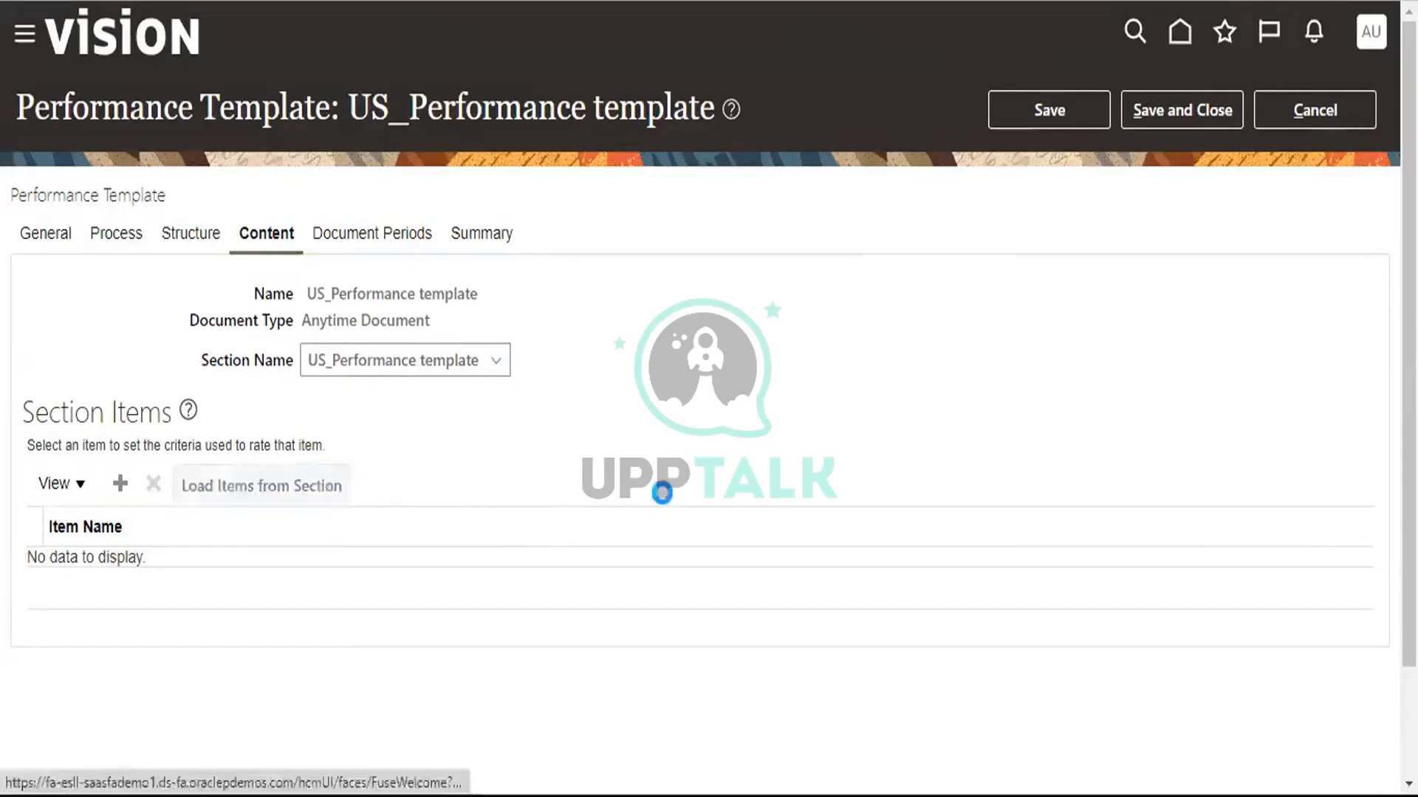
{"action": "left_click", "coordinate": [330, 493]}
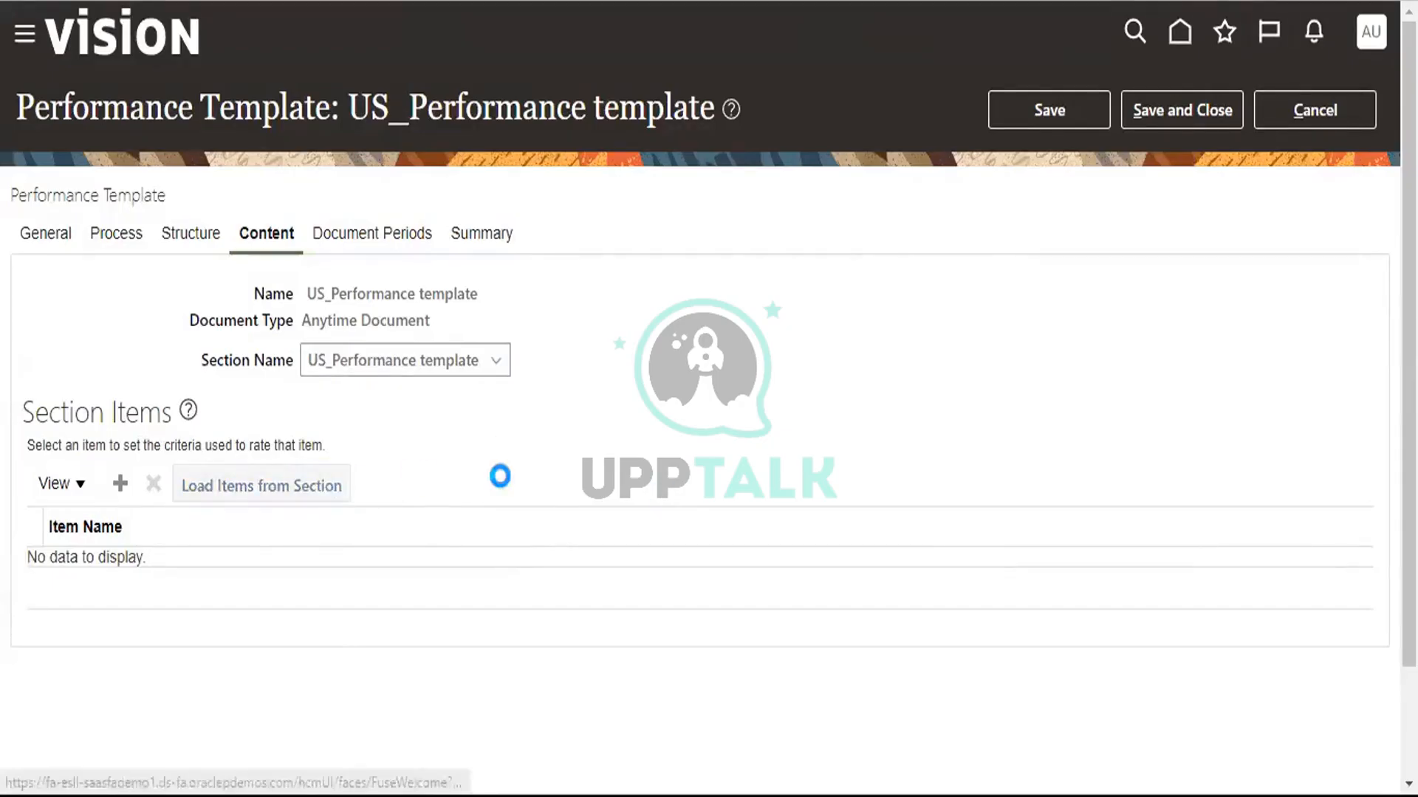
{"action": "left_click", "coordinate": [326, 494]}
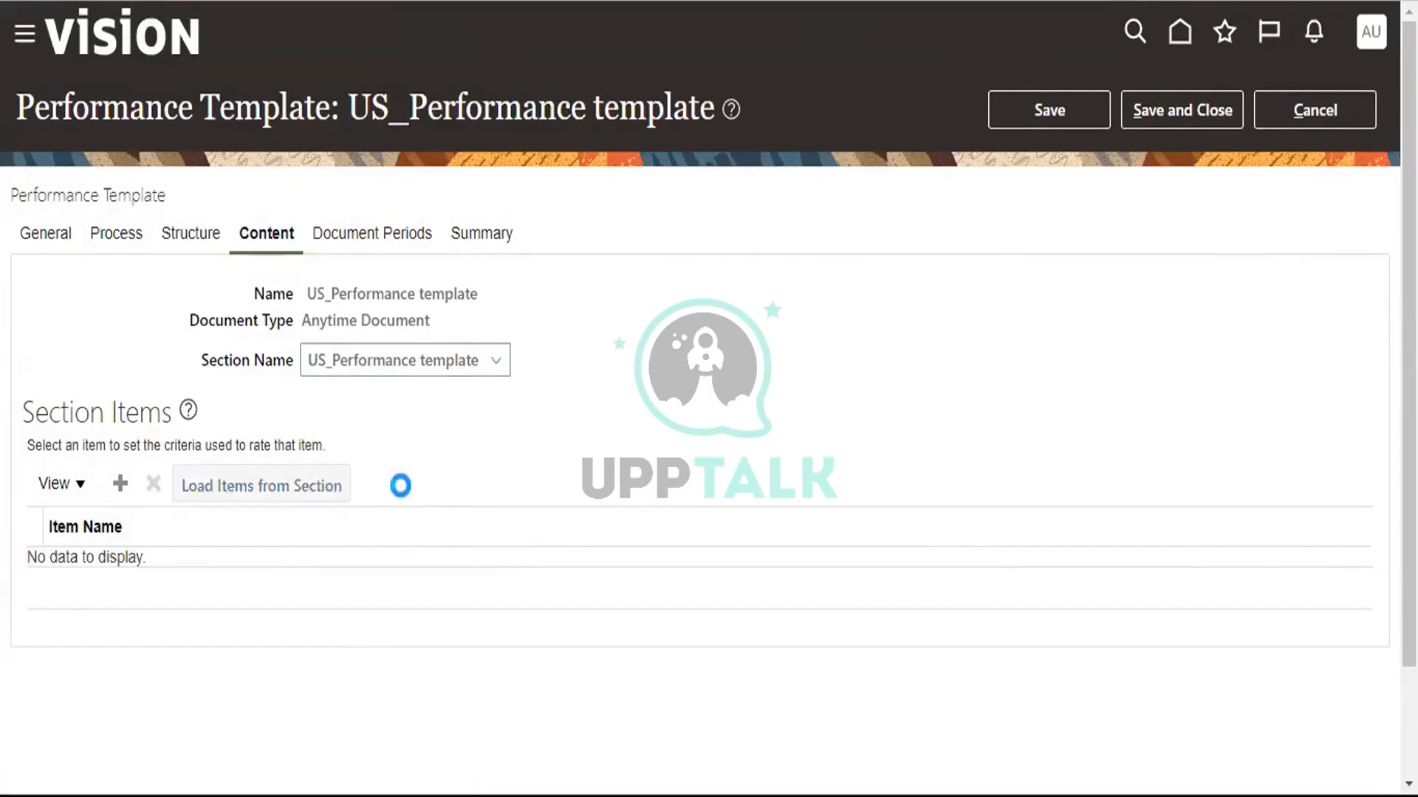
Step: Add a new section item row with a minimum weight of 90% and a weight of 10%
{"action": "left_click", "coordinate": [120, 484]}
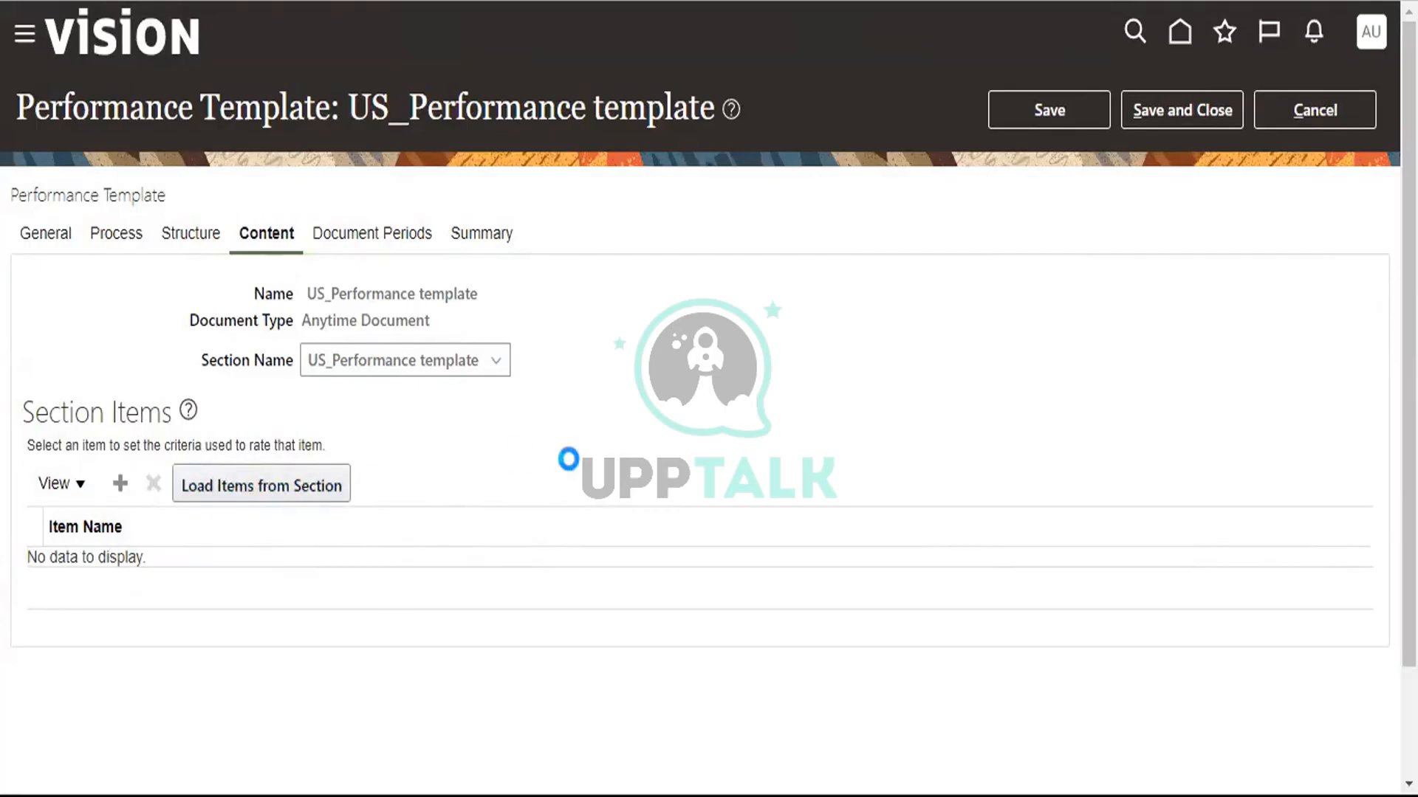
{"action": "scroll", "coordinate": [500, 661], "scroll_direction": "down", "scroll_amount": 2}
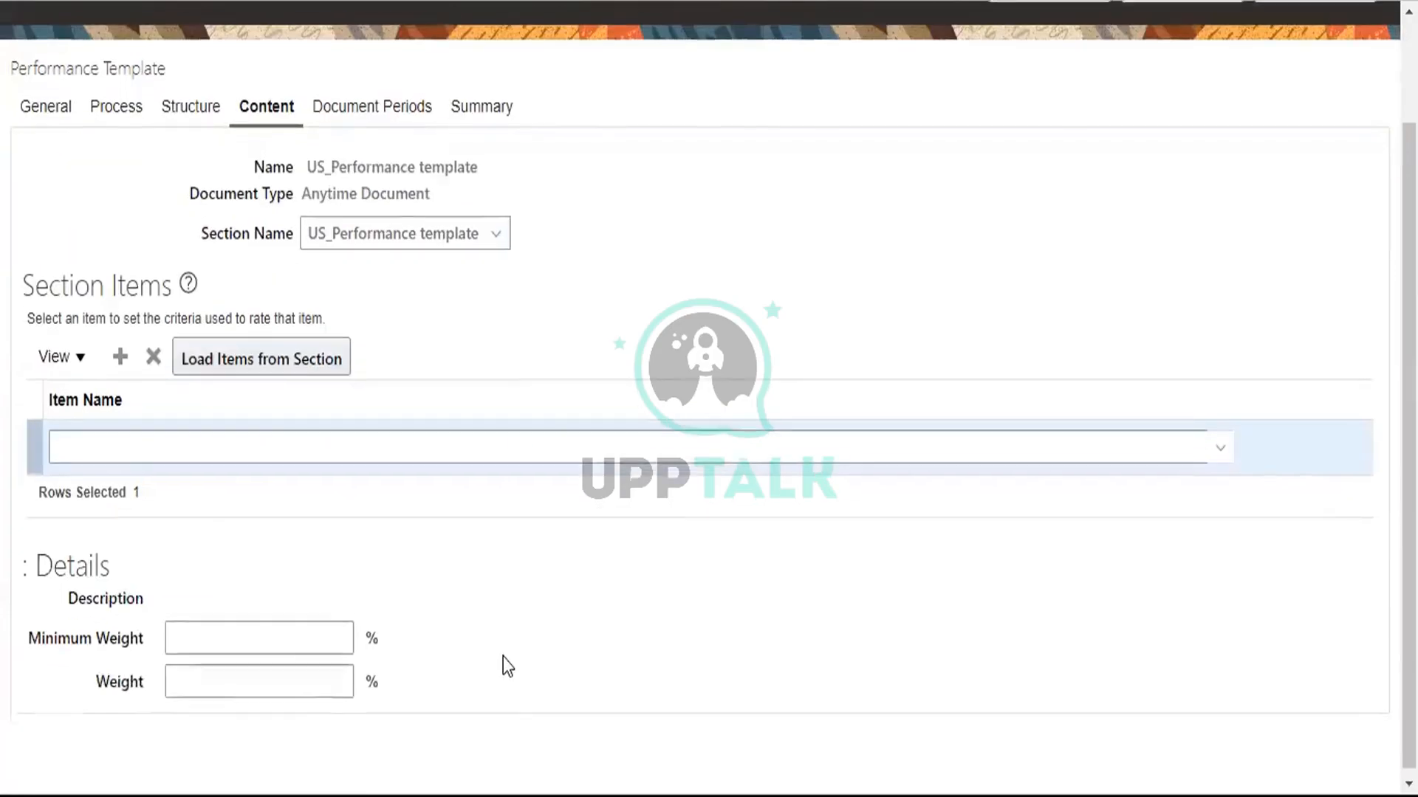
{"action": "left_click", "coordinate": [322, 626]}
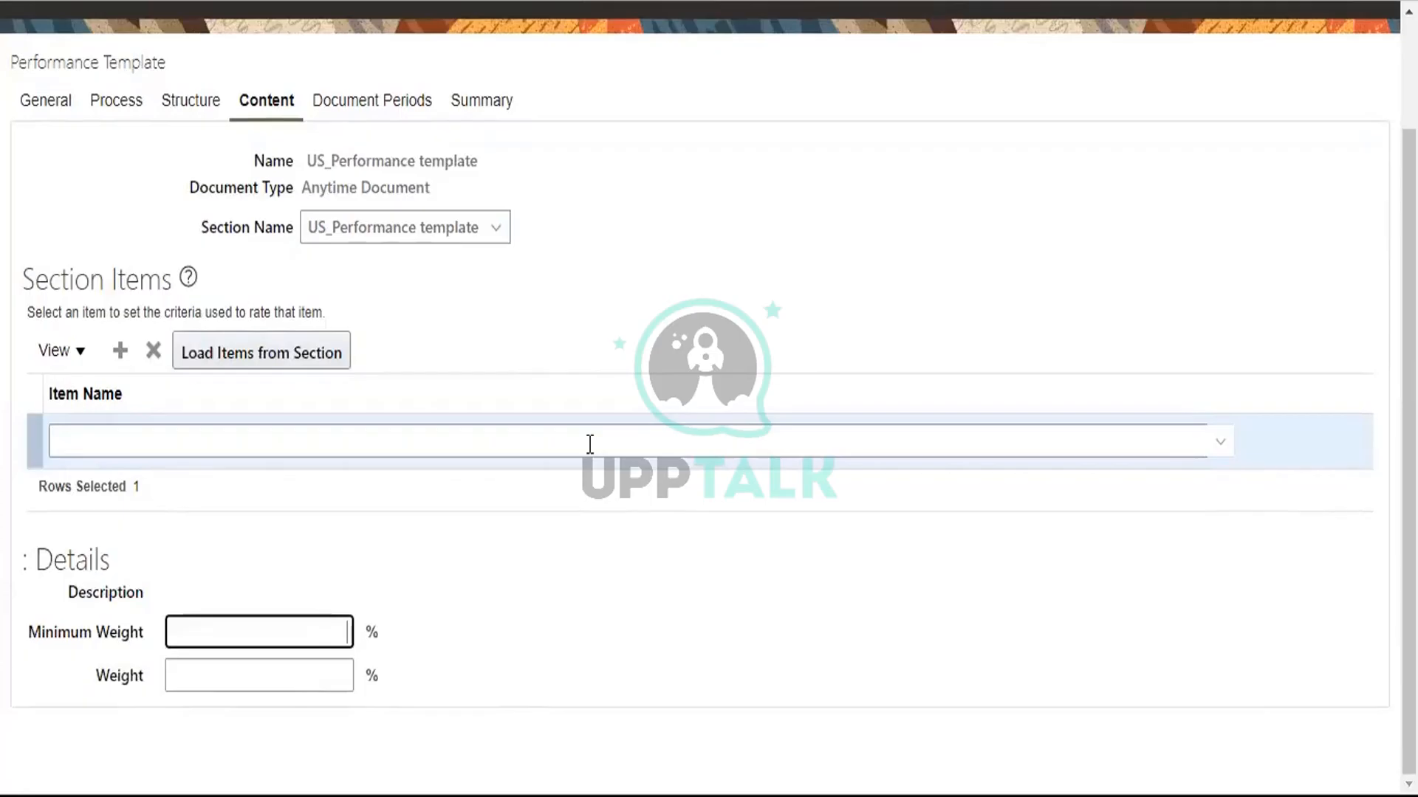
{"action": "type", "text": "90"}
{"action": "left_click", "coordinate": [329, 679]}
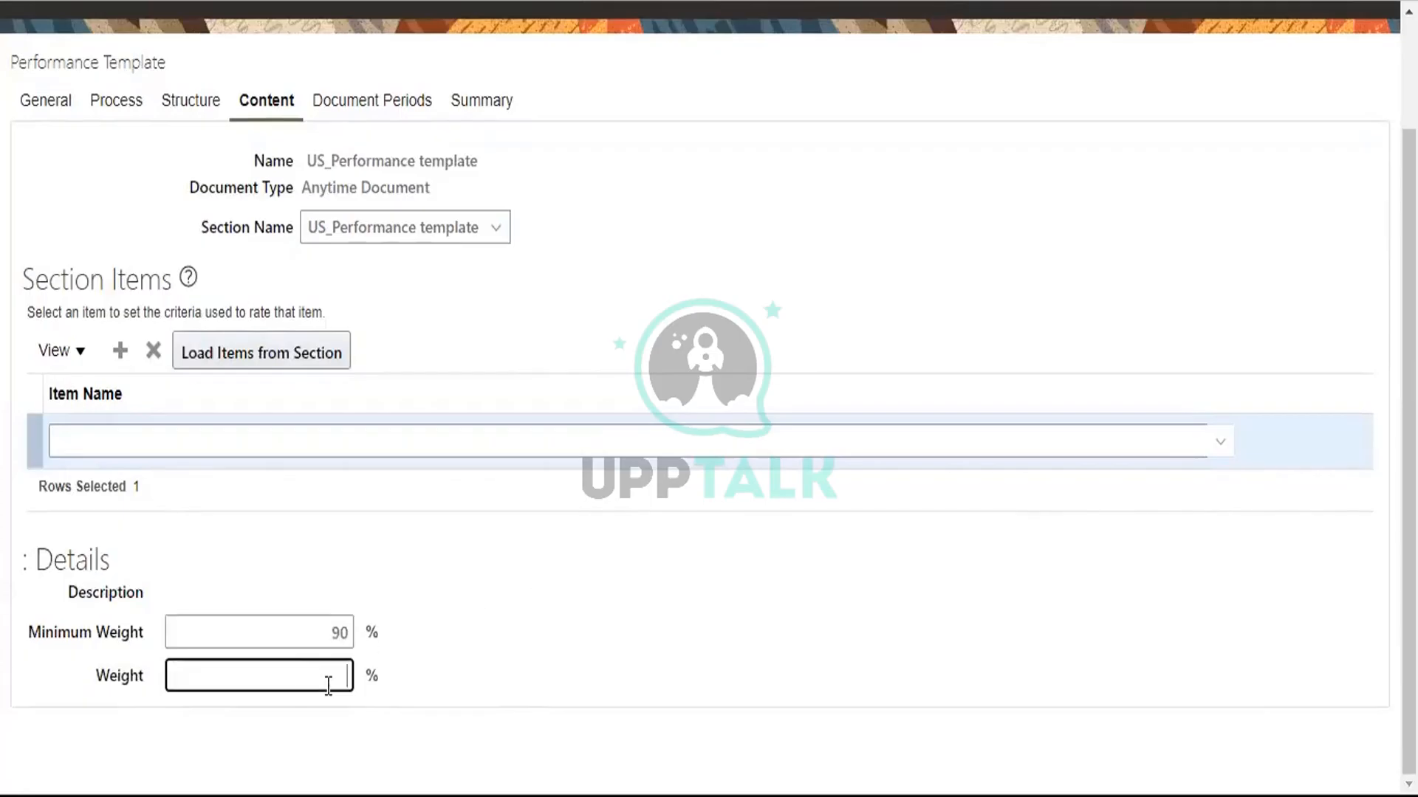
{"action": "type", "text": "10"}
Step: Choose 20-25 Customer Calls Per Week as the new section item and proceed to the template's document periods
{"action": "scroll", "coordinate": [672, 157], "scroll_direction": "up", "scroll_amount": 3}
{"action": "left_click", "coordinate": [378, 237]}
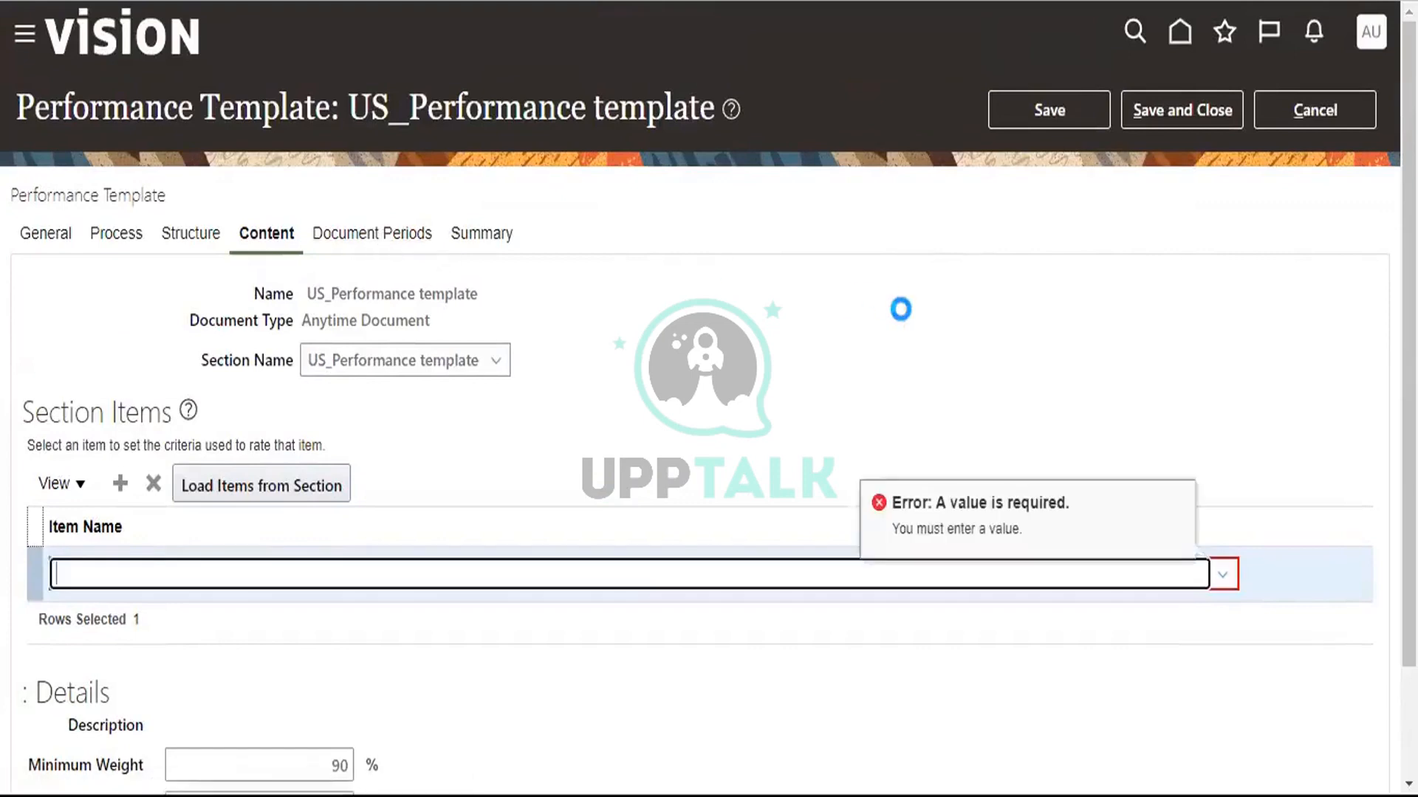
{"action": "left_click", "coordinate": [1214, 580]}
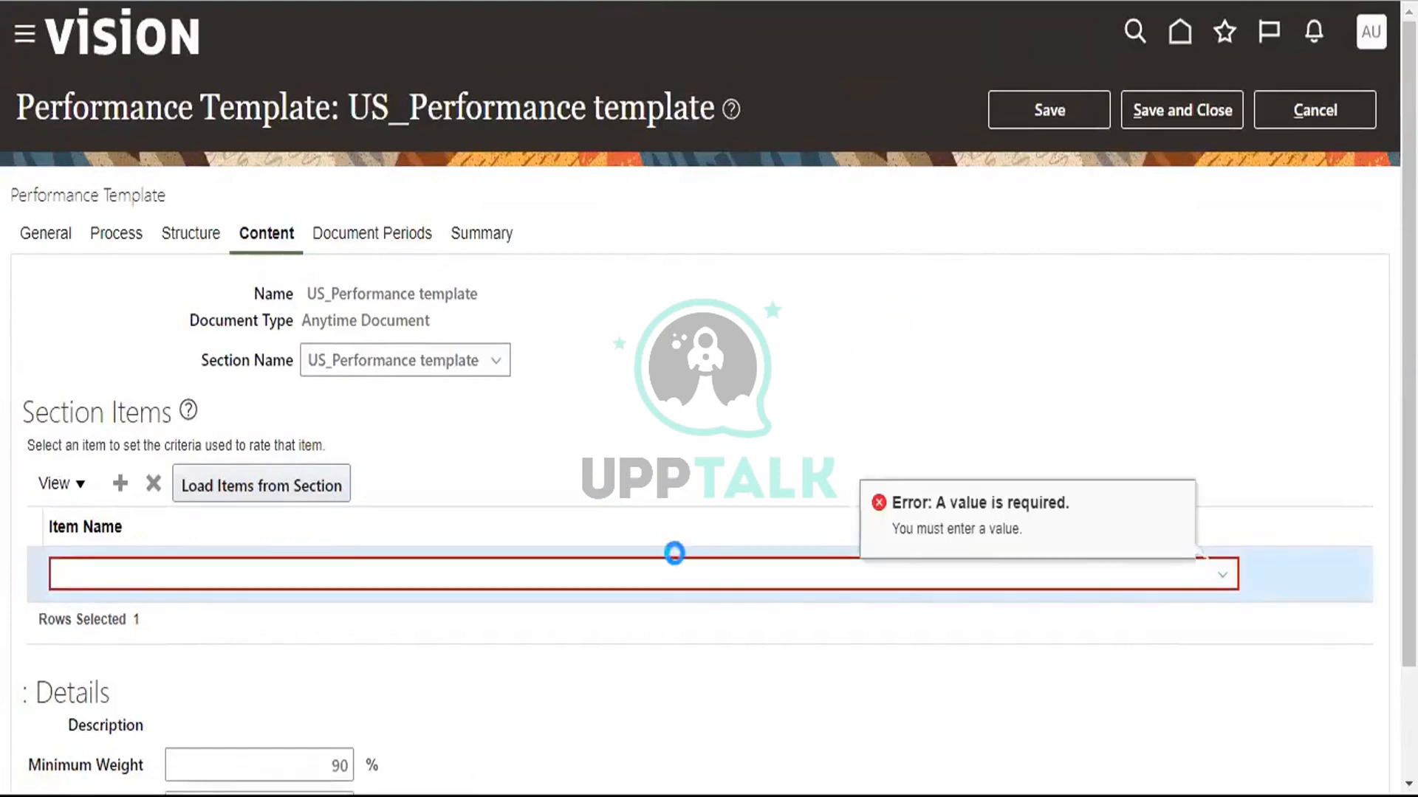
{"action": "left_click", "coordinate": [151, 213]}
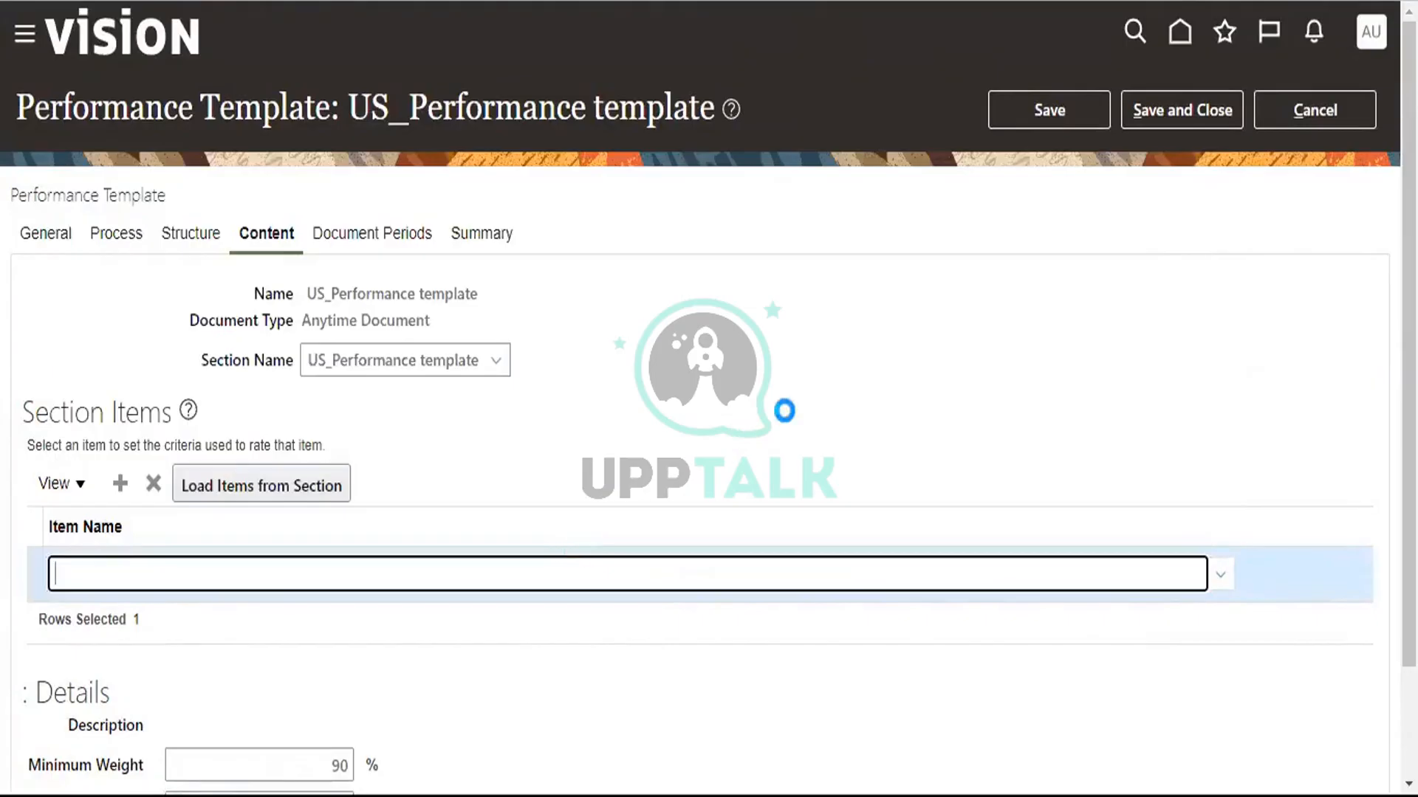
{"action": "scroll", "coordinate": [786, 414], "scroll_direction": "down", "scroll_amount": 3}
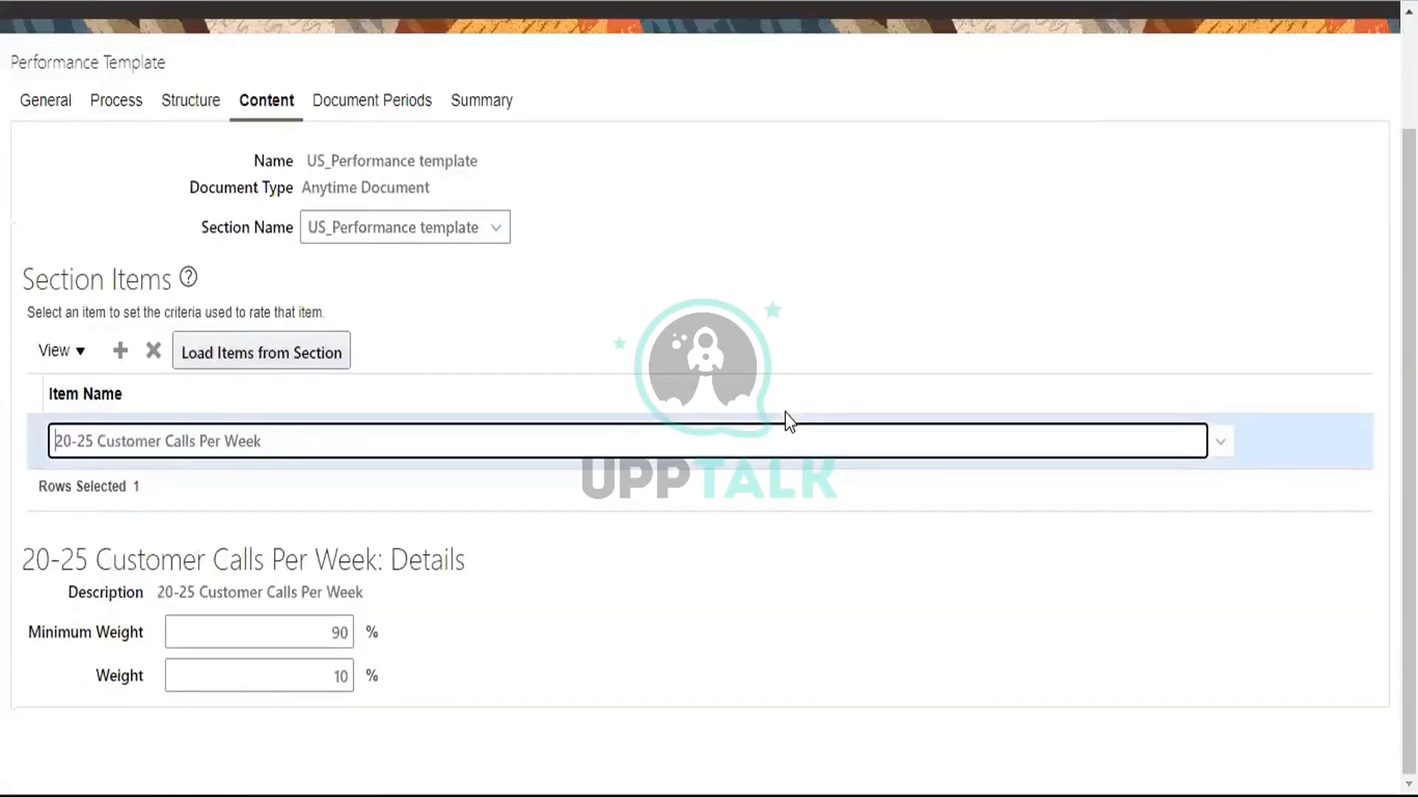
{"action": "scroll", "coordinate": [785, 414], "scroll_direction": "up", "scroll_amount": 3}
{"action": "left_click", "coordinate": [354, 234]}
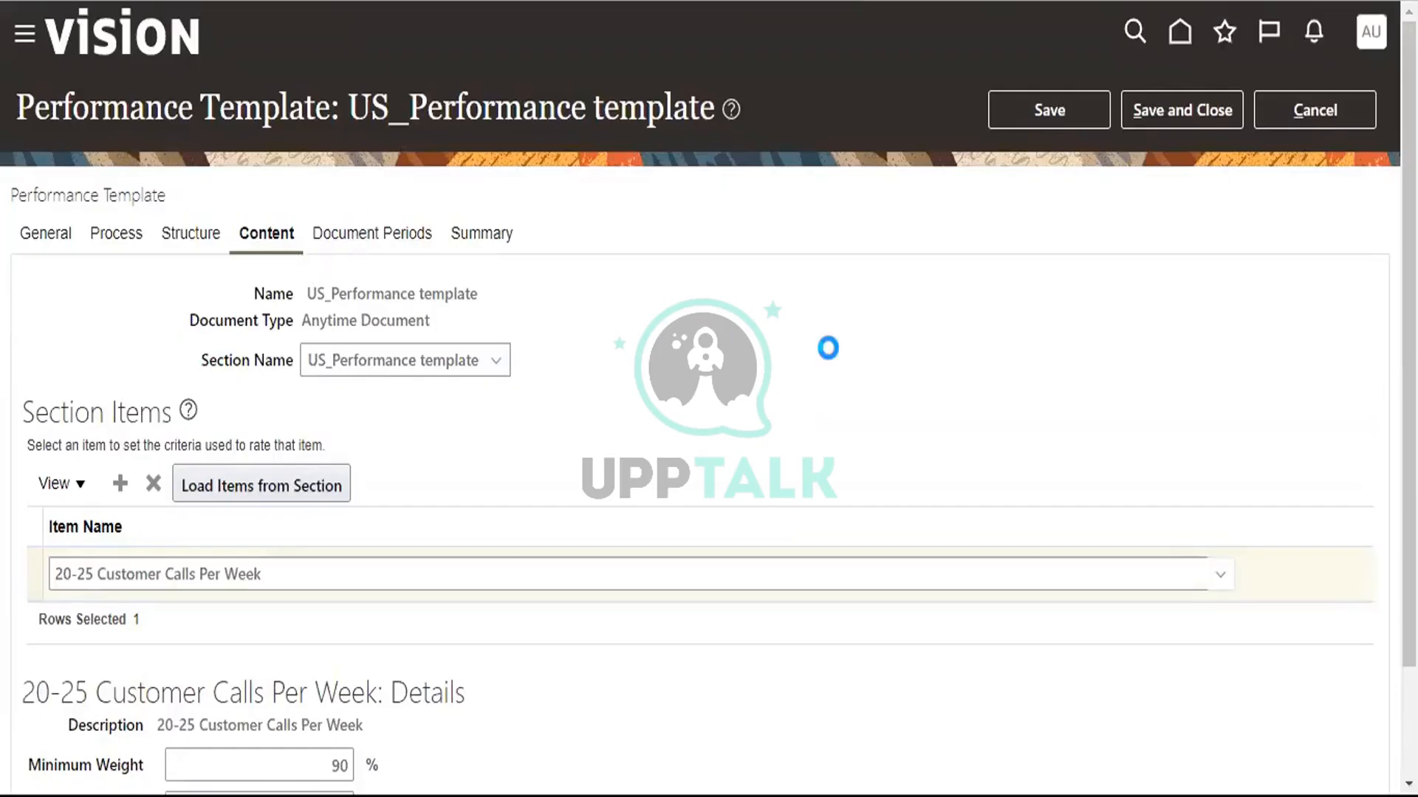